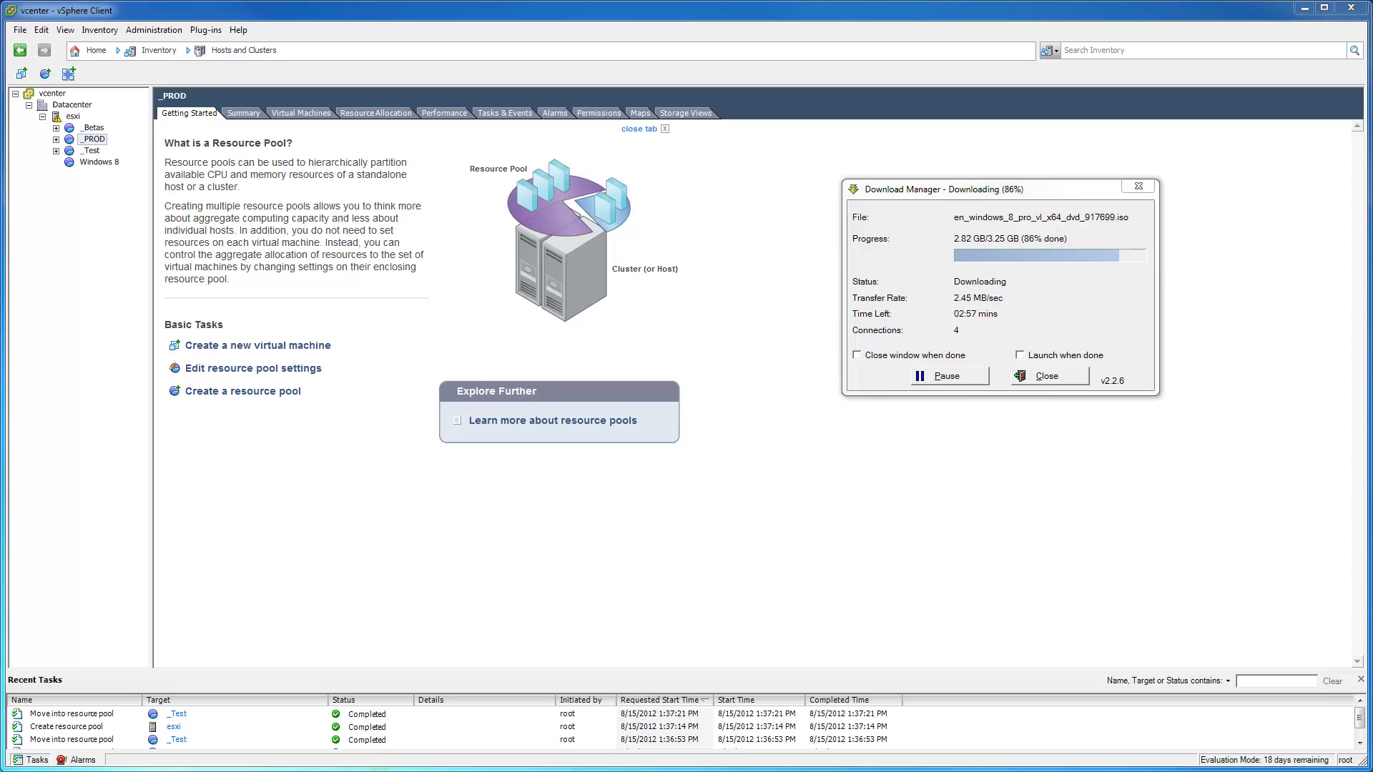
- Drag the MSDN Subscriber Downloads browser, listing Windows 8 Pro VL (x64), over vSphere Client
{"action": "left_click_drag", "start_coordinate": [1372, 103], "coordinate": [429, 91]}
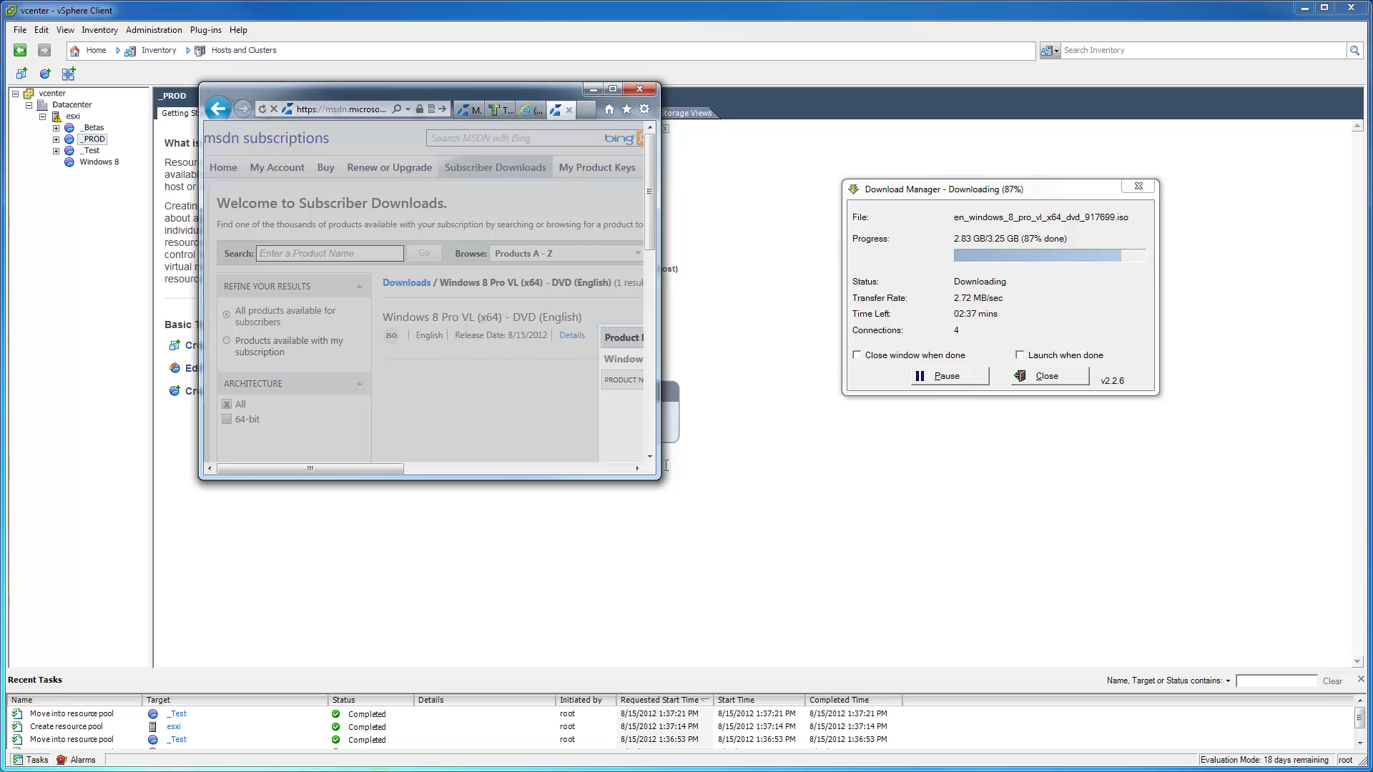
- Enlarge the MSDN browser, dismiss the Product Keys error, and close the empty Product Keys list
{"action": "left_click_drag", "start_coordinate": [661, 479], "coordinate": [1312, 663]}
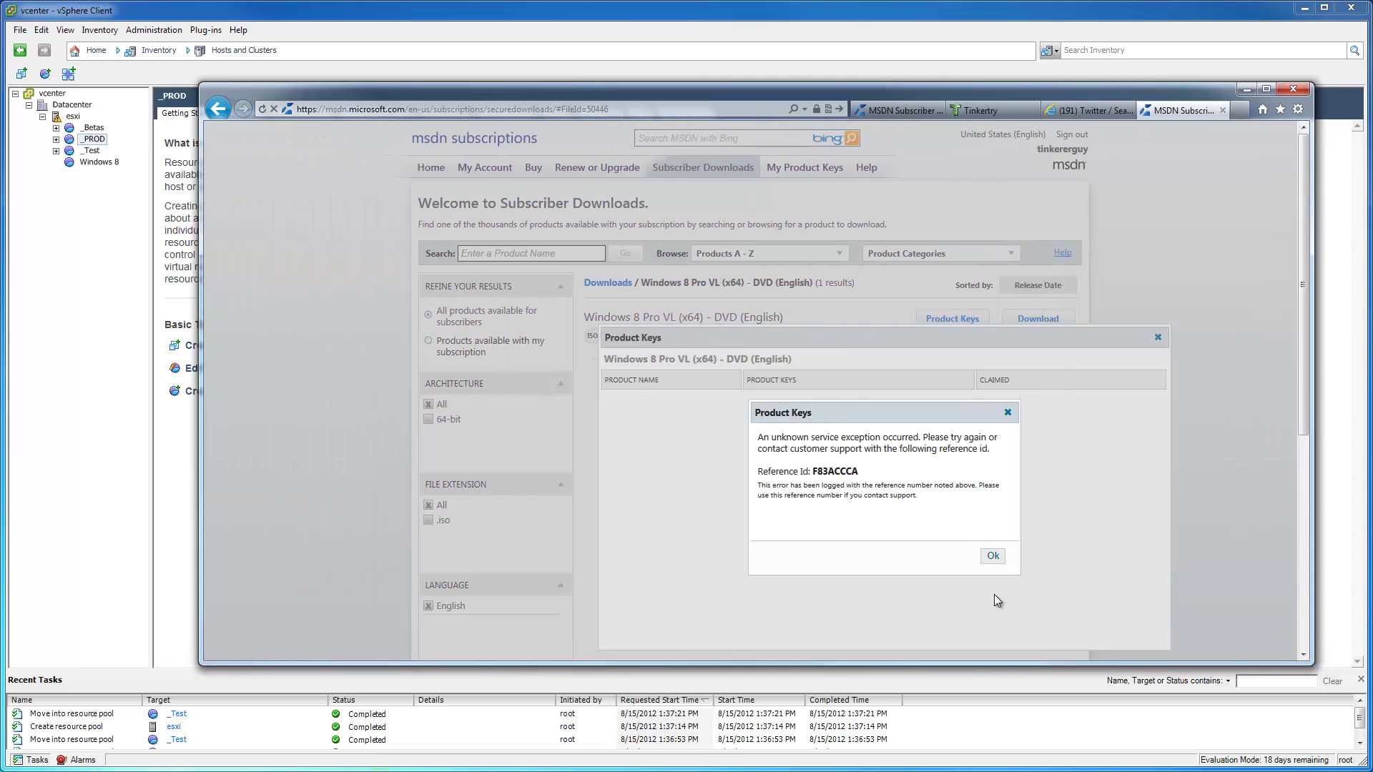
{"action": "left_click", "coordinate": [992, 557]}
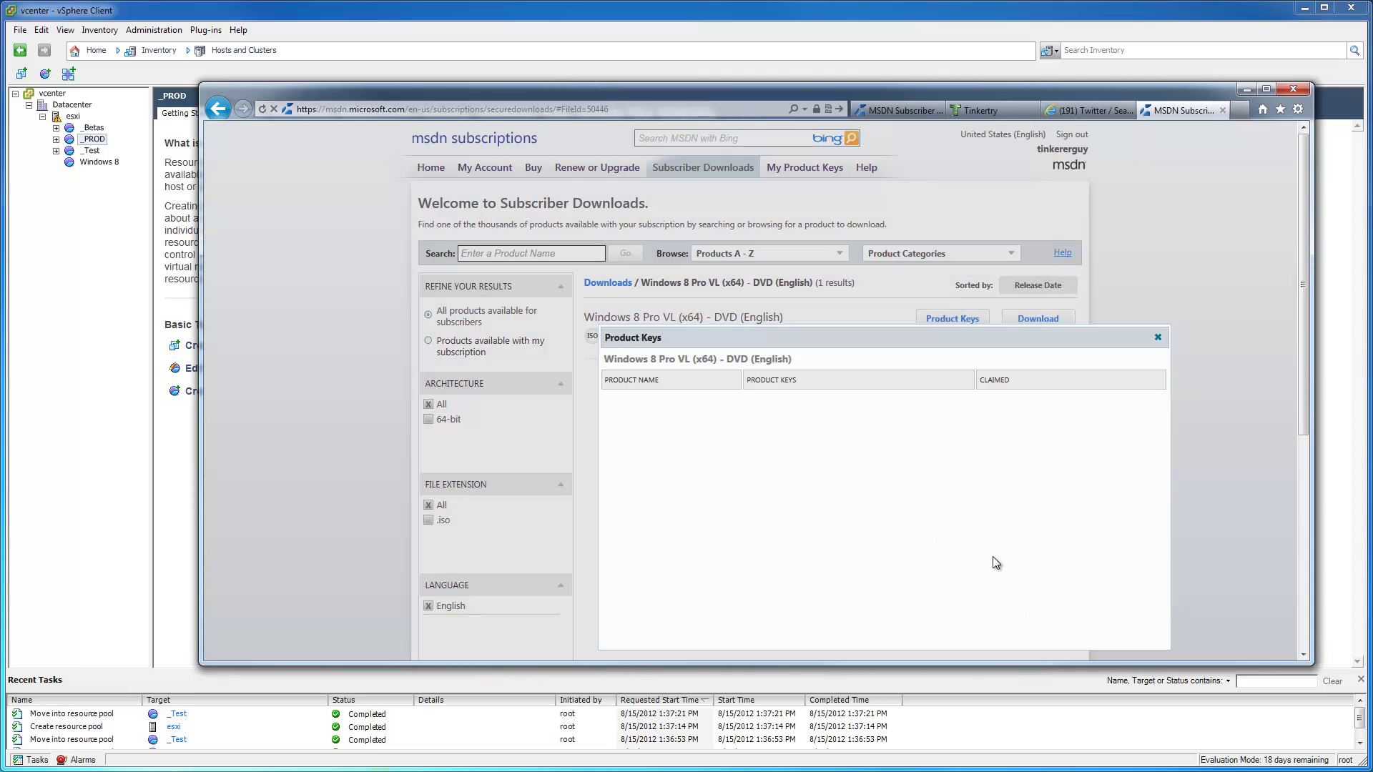
{"action": "left_click", "coordinate": [1157, 338]}
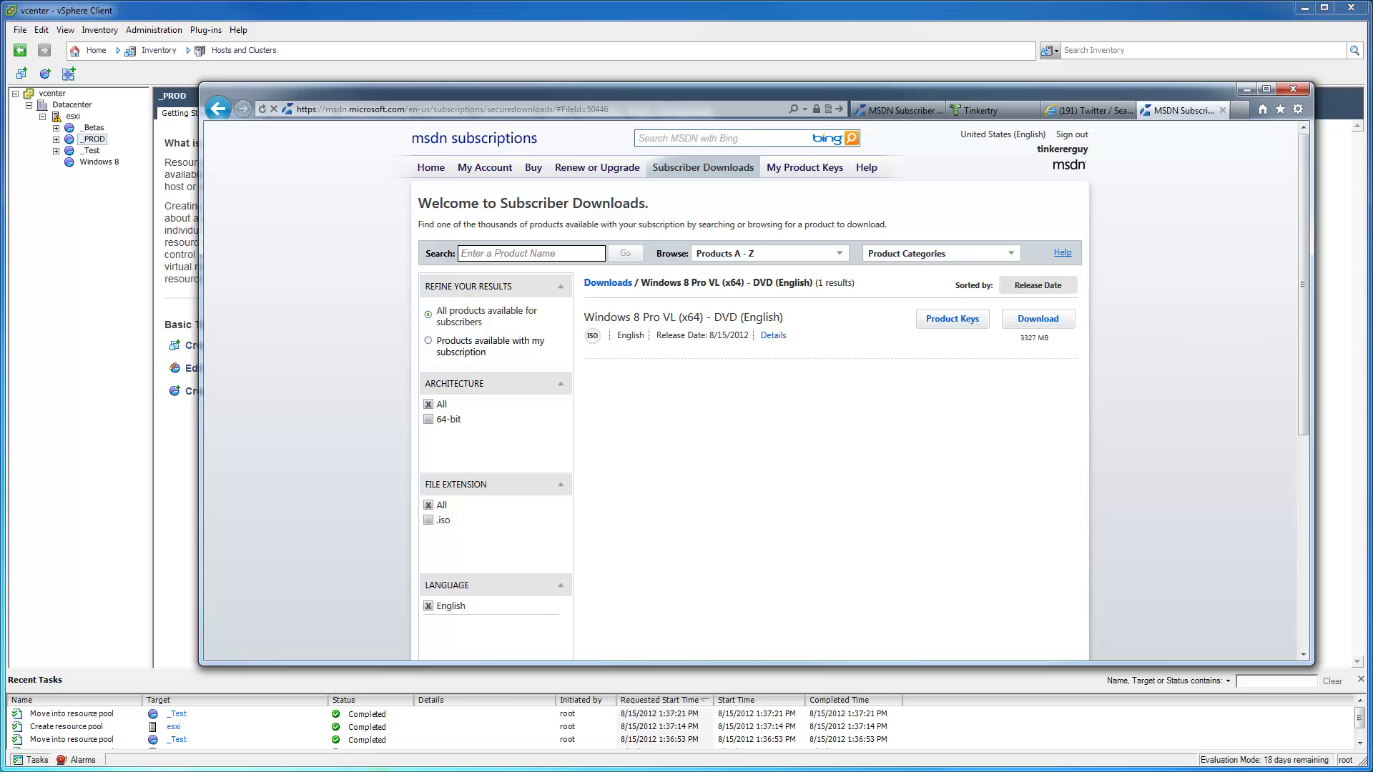
- Bring the download progress windows forward, move the download list down-left, and place the network meter gadget
{"action": "key", "text": "alt+Tab"}
{"action": "left_click_drag", "start_coordinate": [1081, 399], "coordinate": [997, 435]}
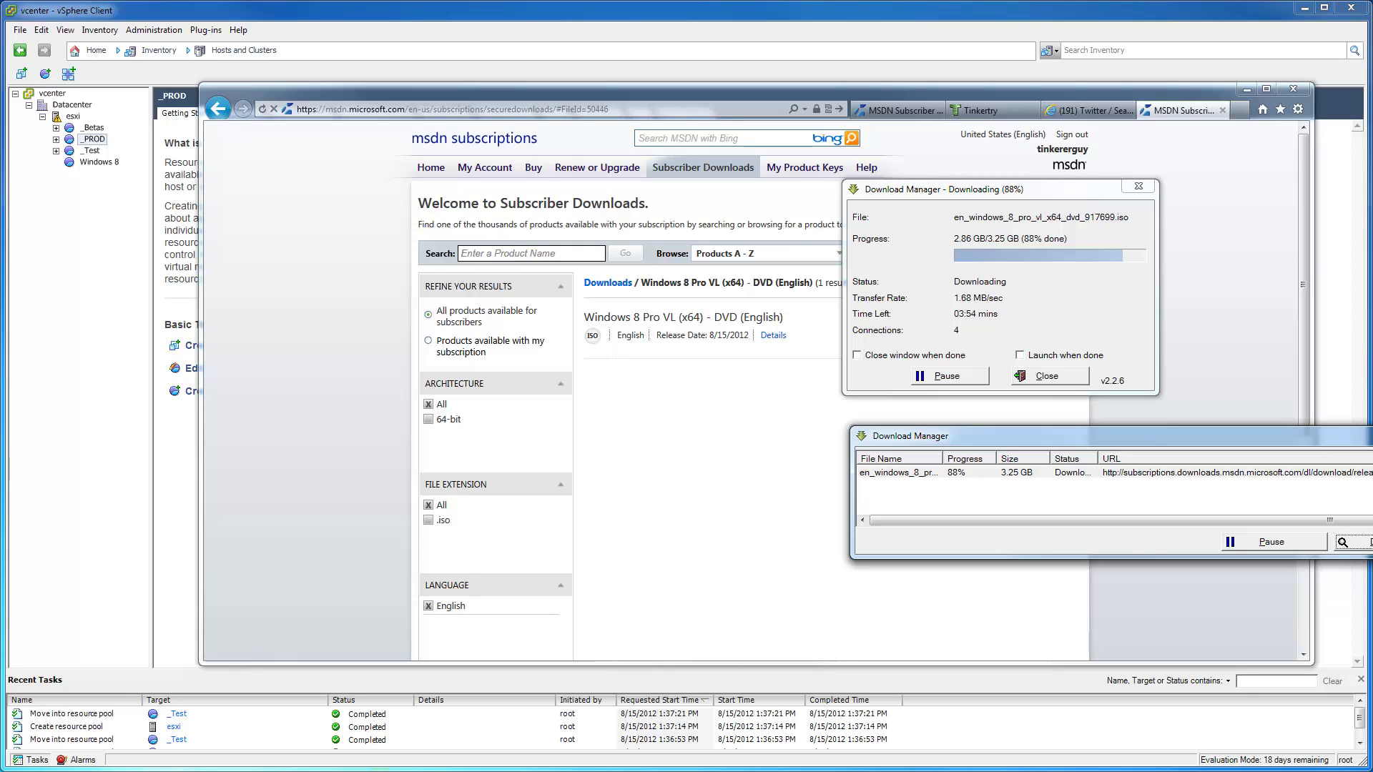
{"action": "left_click_drag", "start_coordinate": [1372, 316], "coordinate": [1213, 330]}
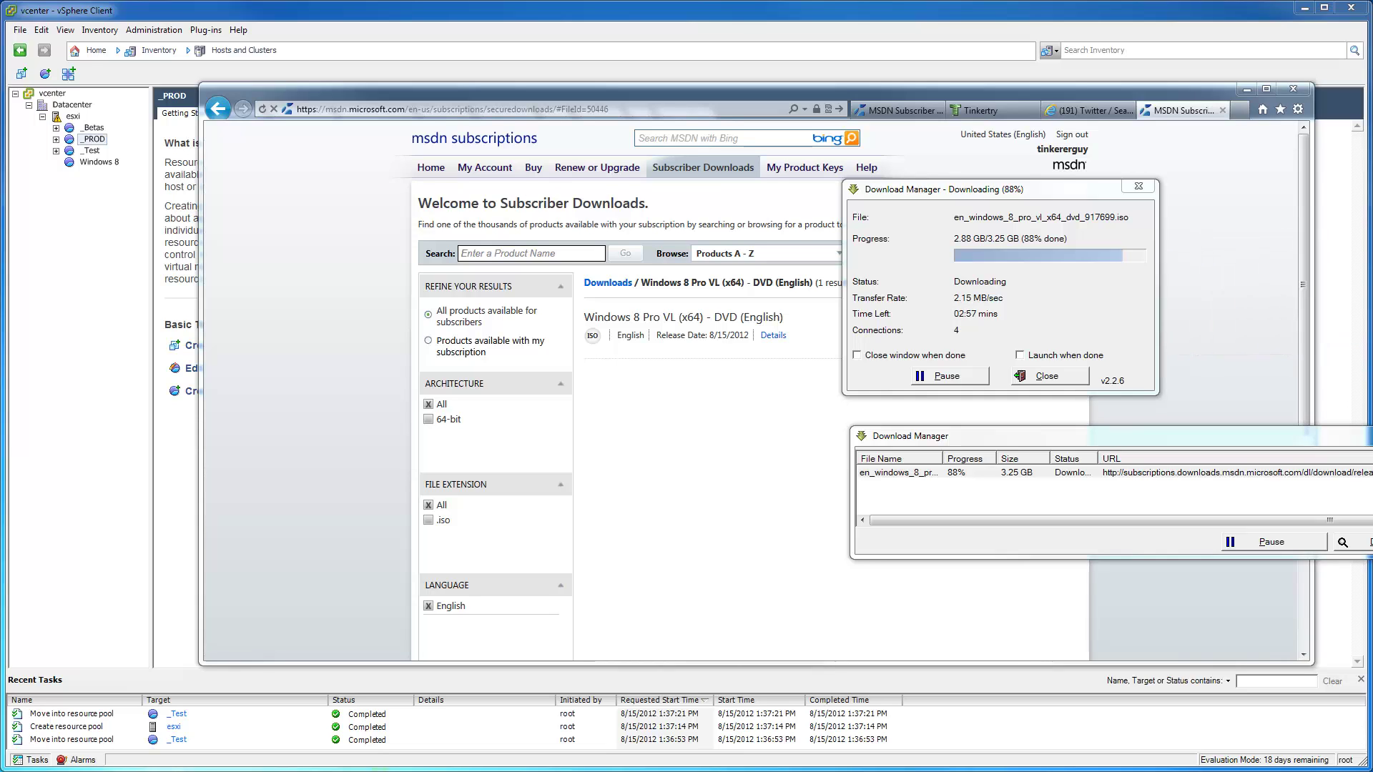
- Move the MSDN browser off to the right edge to uncover the downloads
{"action": "left_click", "coordinate": [769, 391]}
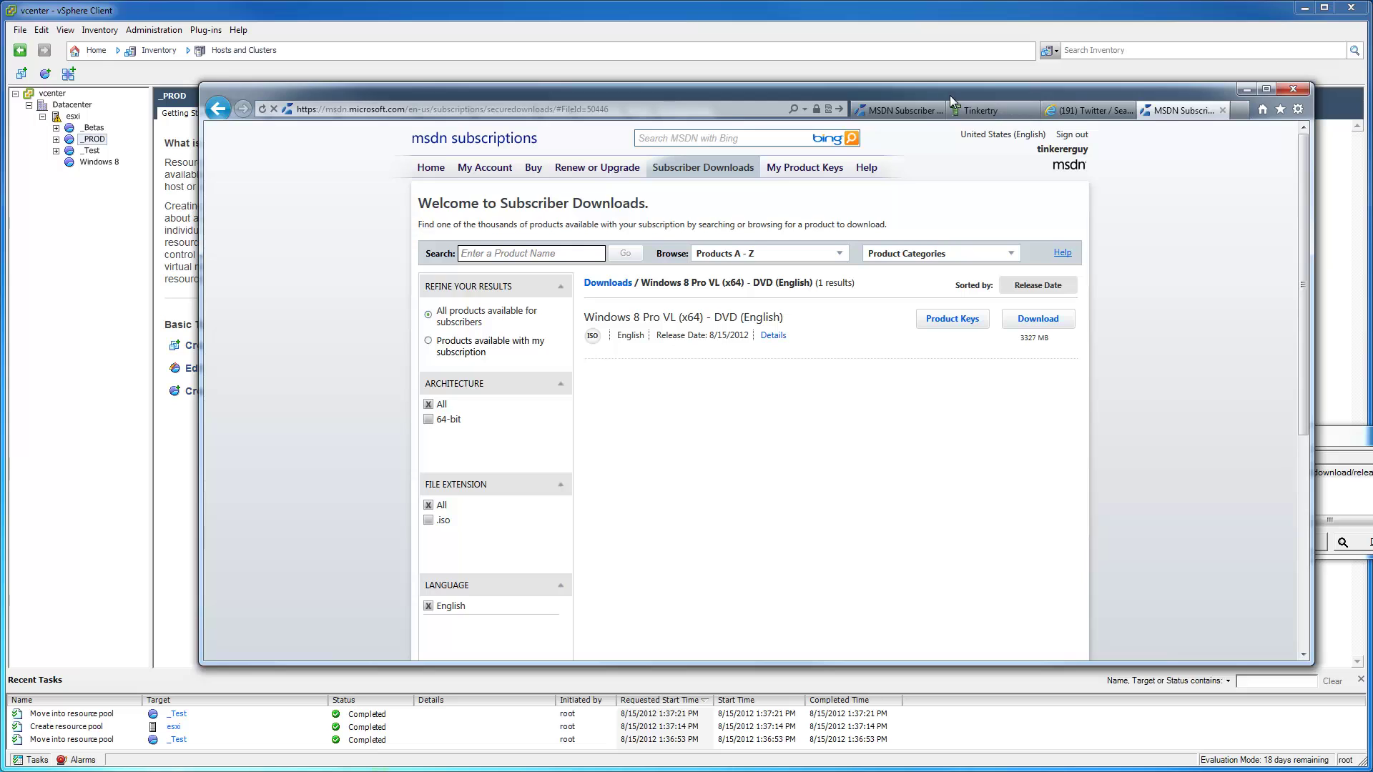
{"action": "left_click_drag", "start_coordinate": [949, 96], "coordinate": [1372, 143]}
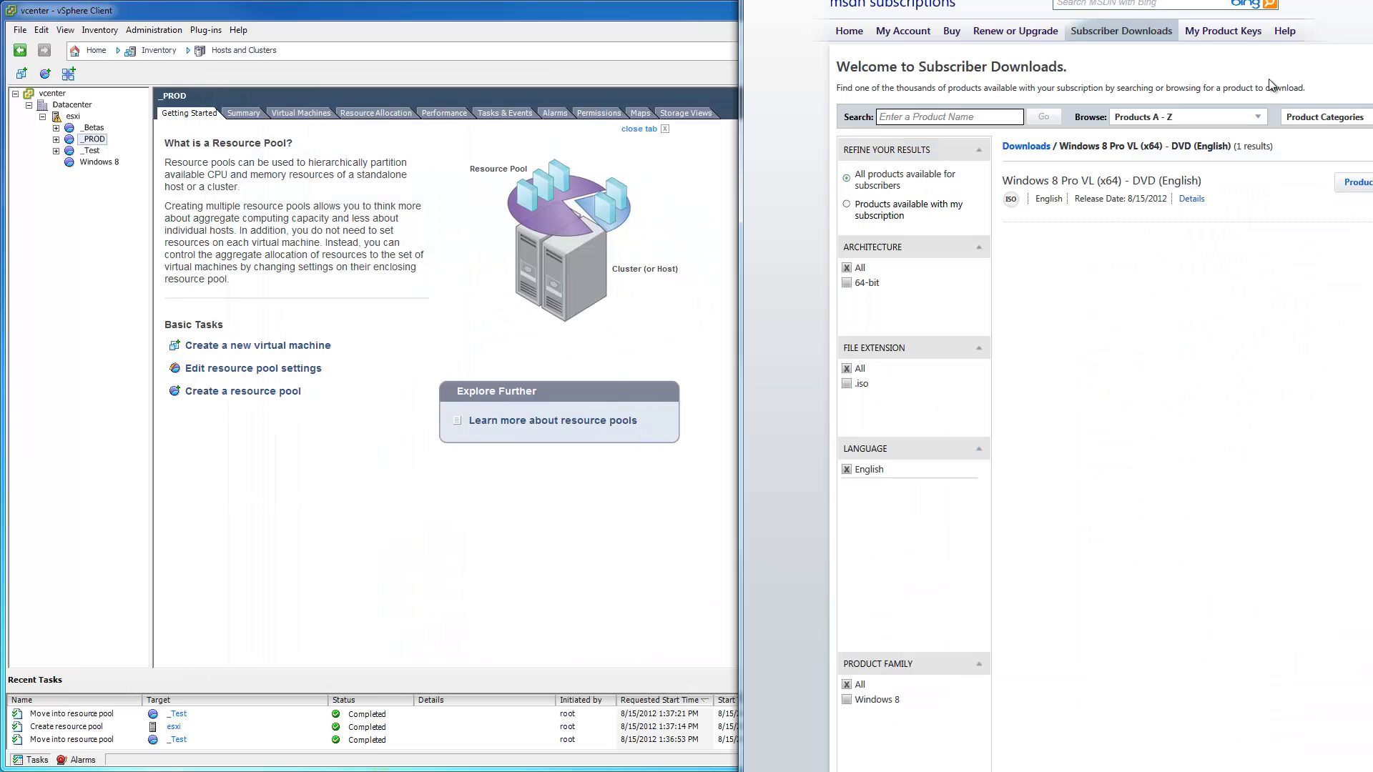
{"action": "left_click_drag", "start_coordinate": [1323, 0], "coordinate": [922, 259]}
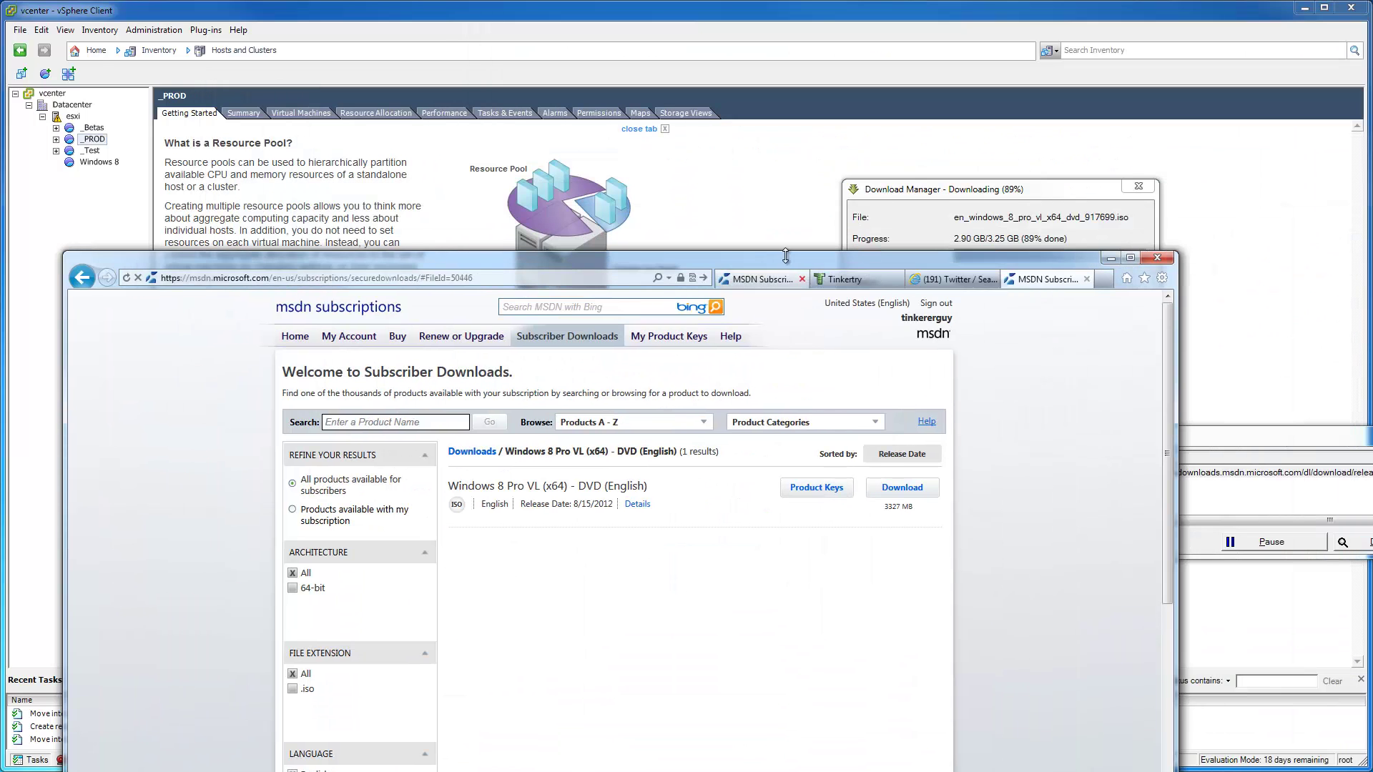
{"action": "left_click_drag", "start_coordinate": [787, 258], "coordinate": [1372, 236]}
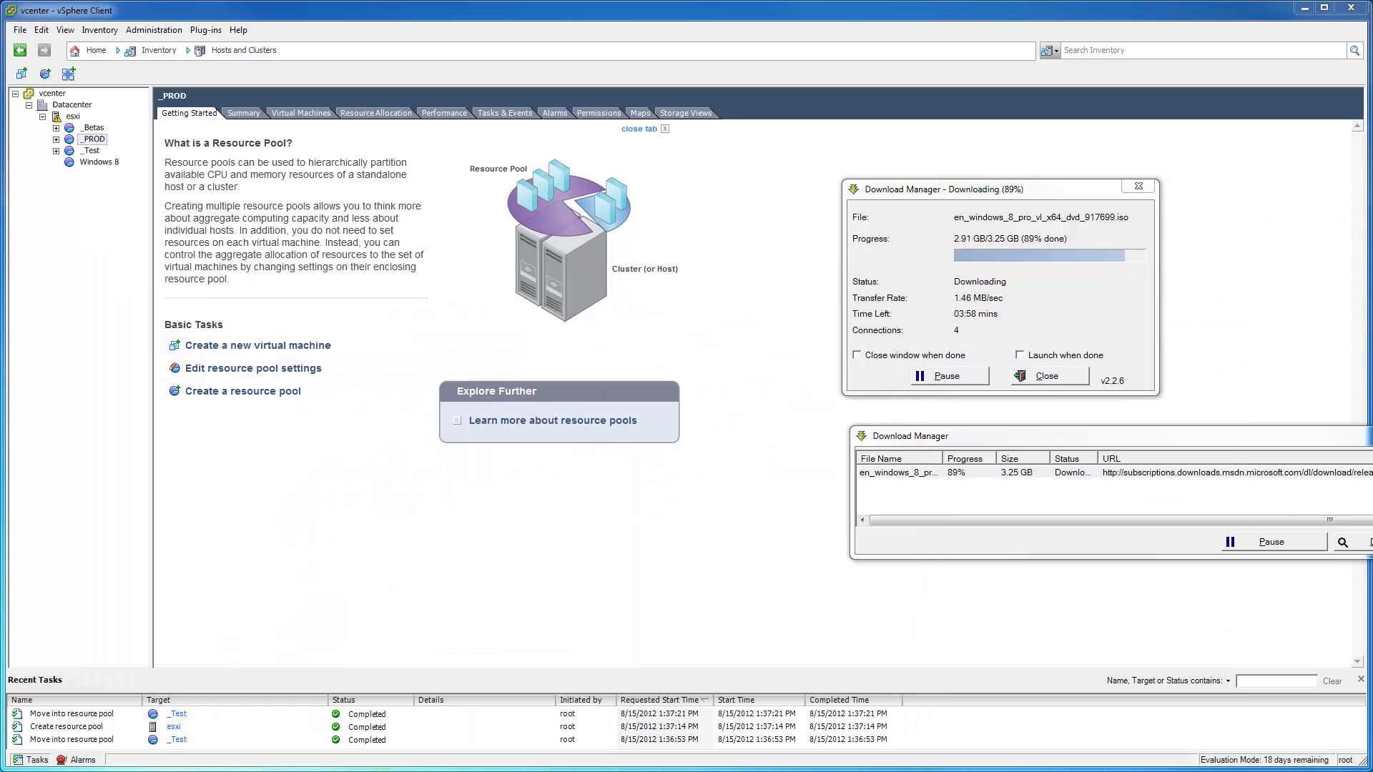
- List the SSDRAID0 folders in Veeam, view the esxi host's Summary, then open the Windows 8 resource pool
{"action": "left_click_drag", "start_coordinate": [587, 771], "coordinate": [518, 484]}
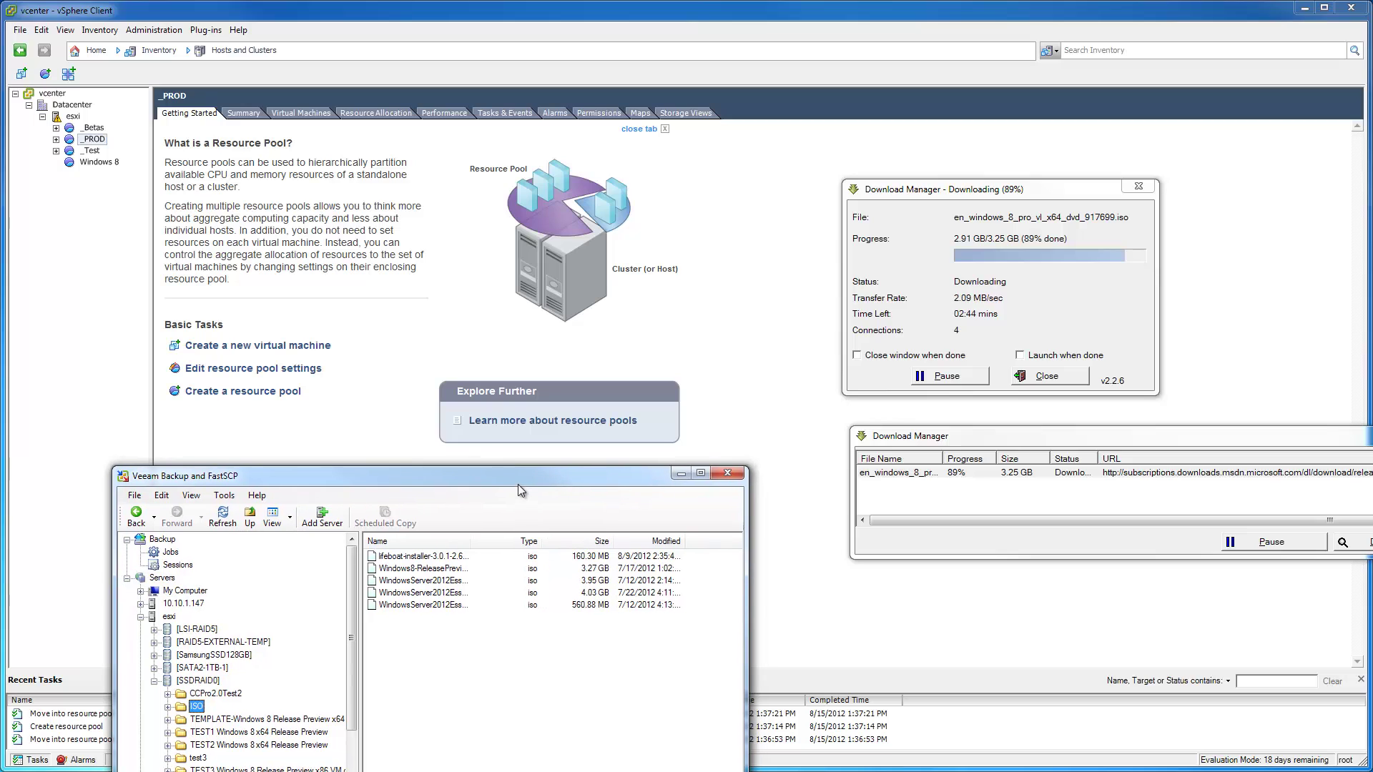
{"action": "left_click", "coordinate": [204, 682]}
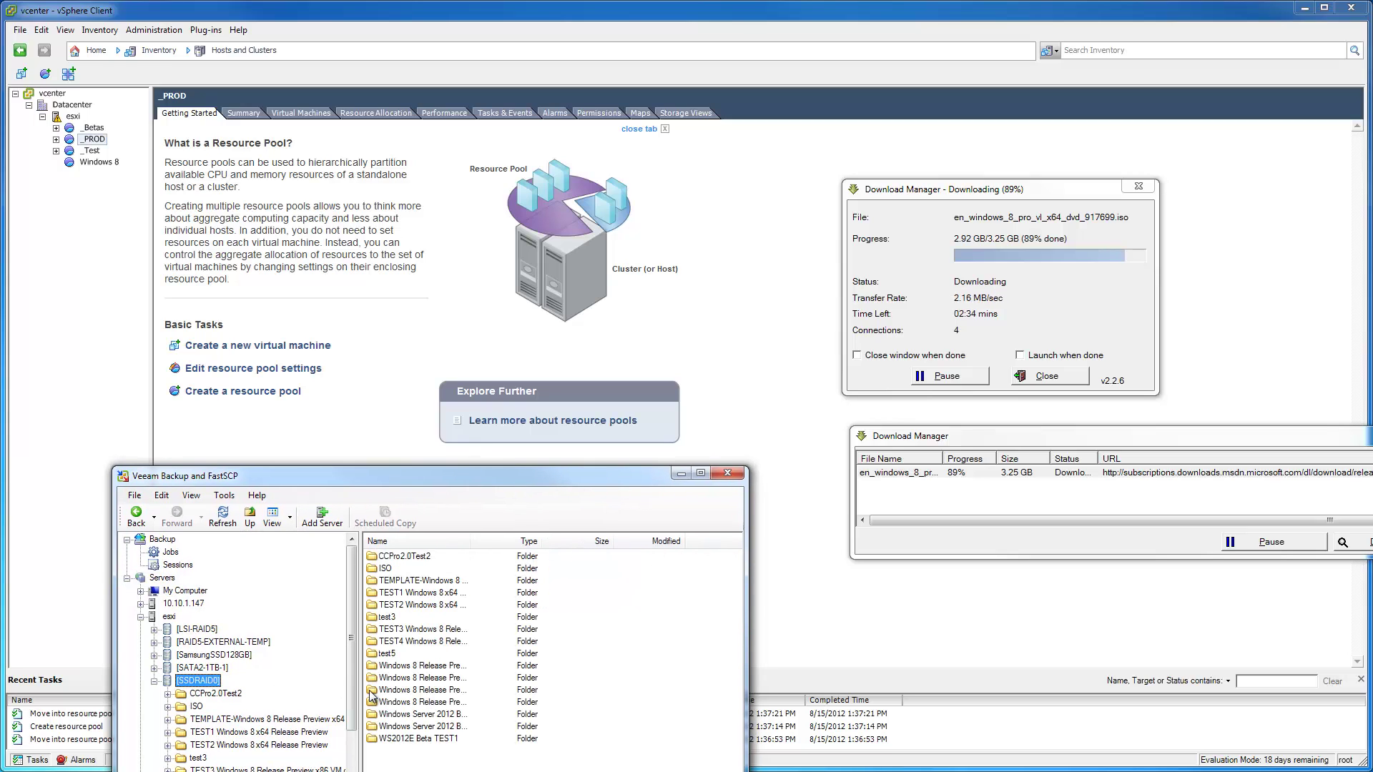
{"action": "left_click", "coordinate": [73, 115]}
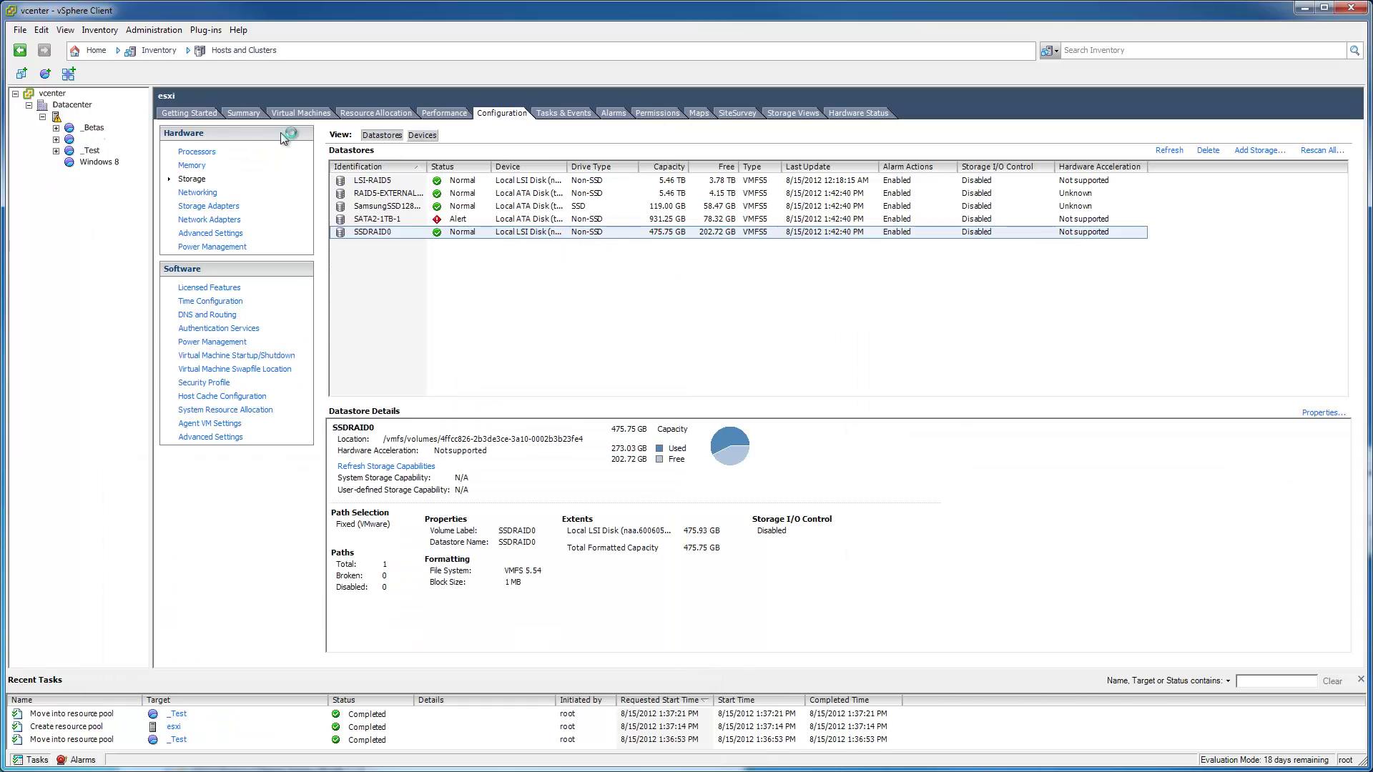
{"action": "left_click", "coordinate": [244, 114]}
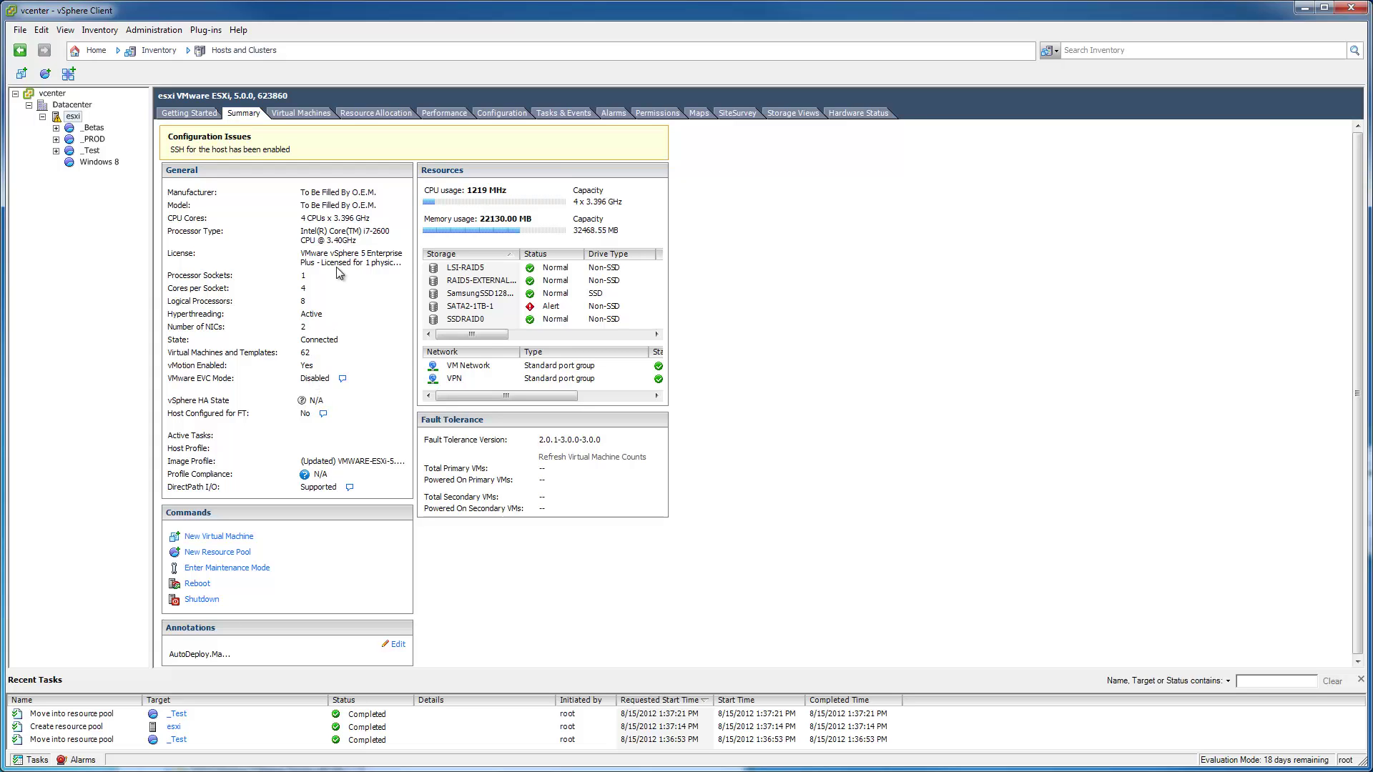
{"action": "left_click", "coordinate": [75, 161]}
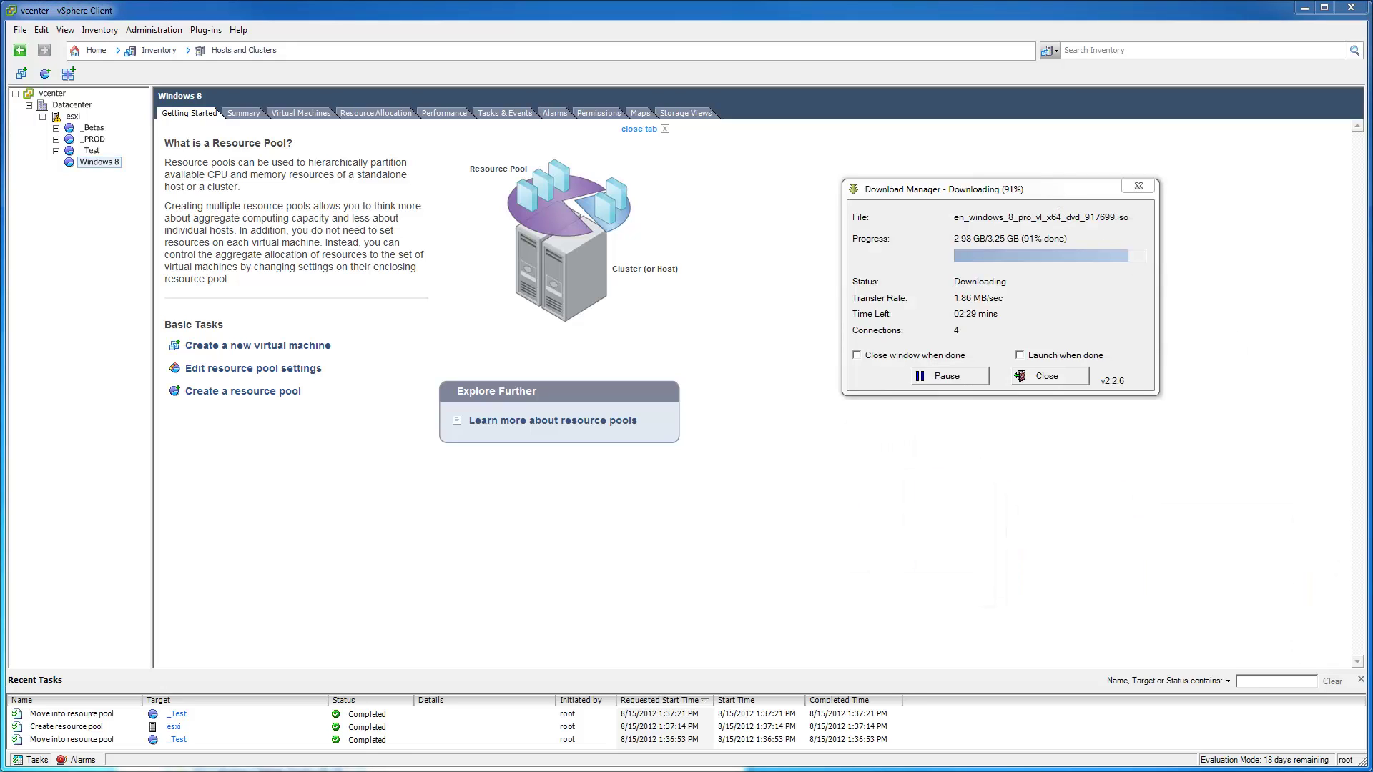
- Park the download progress at top right and raise Veeam FastSCP, showing 16 SSDRAID0 folders, to the top
{"action": "left_click_drag", "start_coordinate": [1031, 193], "coordinate": [1230, 147]}
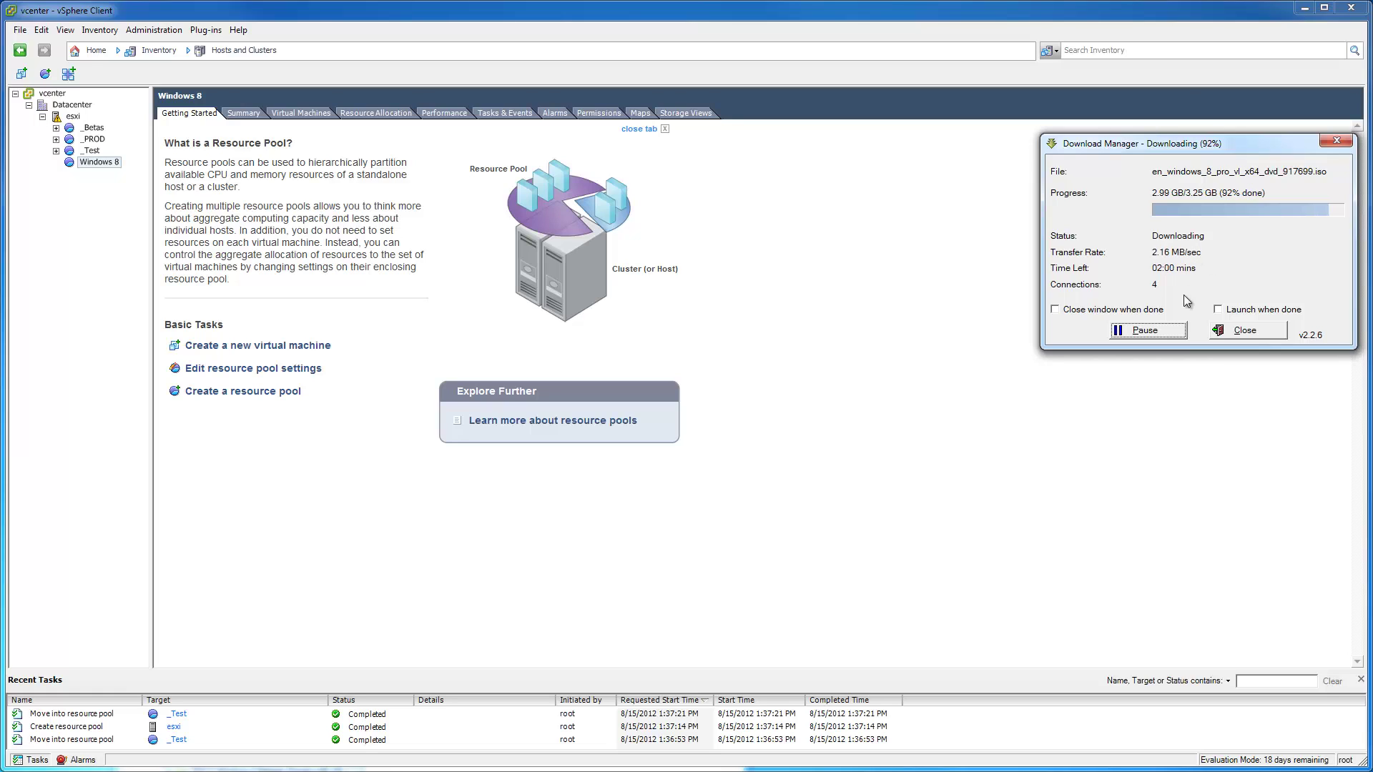
{"action": "left_click", "coordinate": [465, 771]}
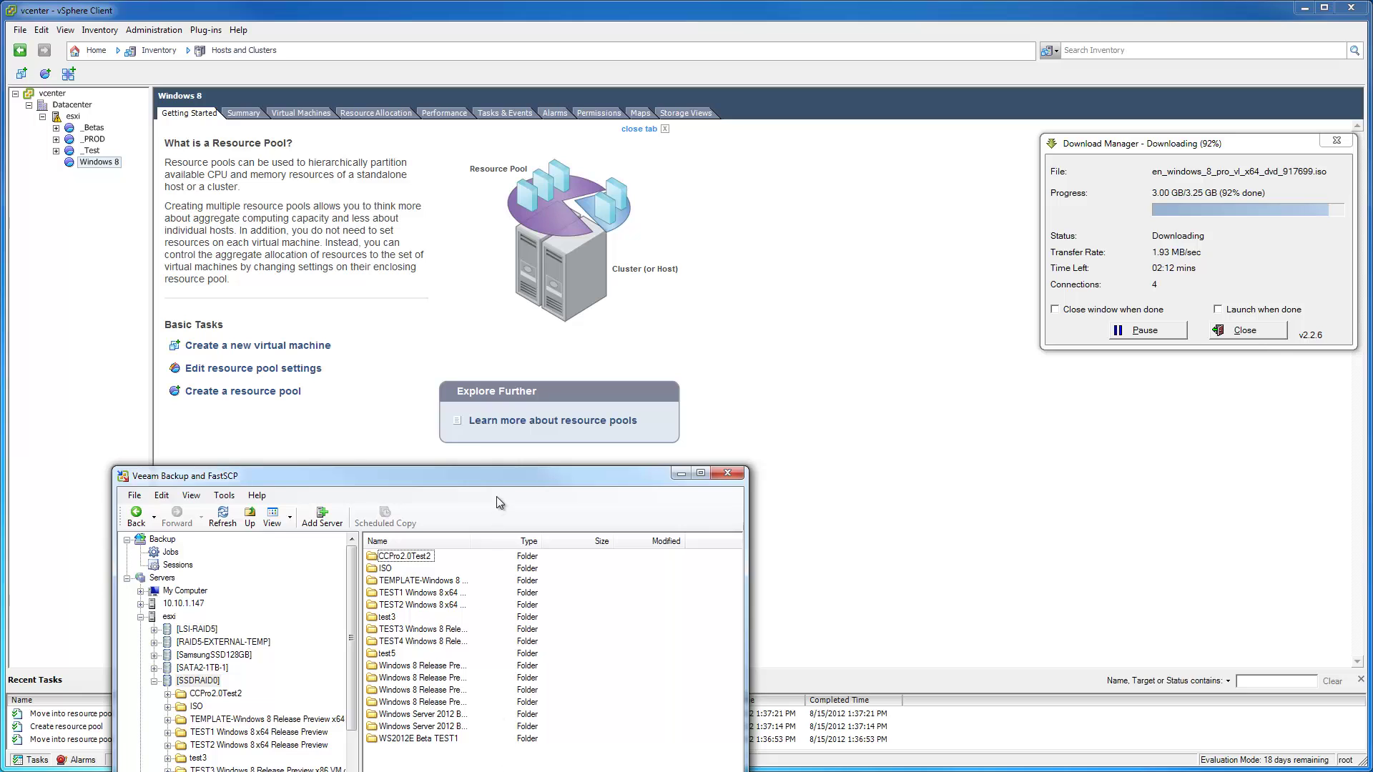
{"action": "left_click_drag", "start_coordinate": [492, 484], "coordinate": [454, 31]}
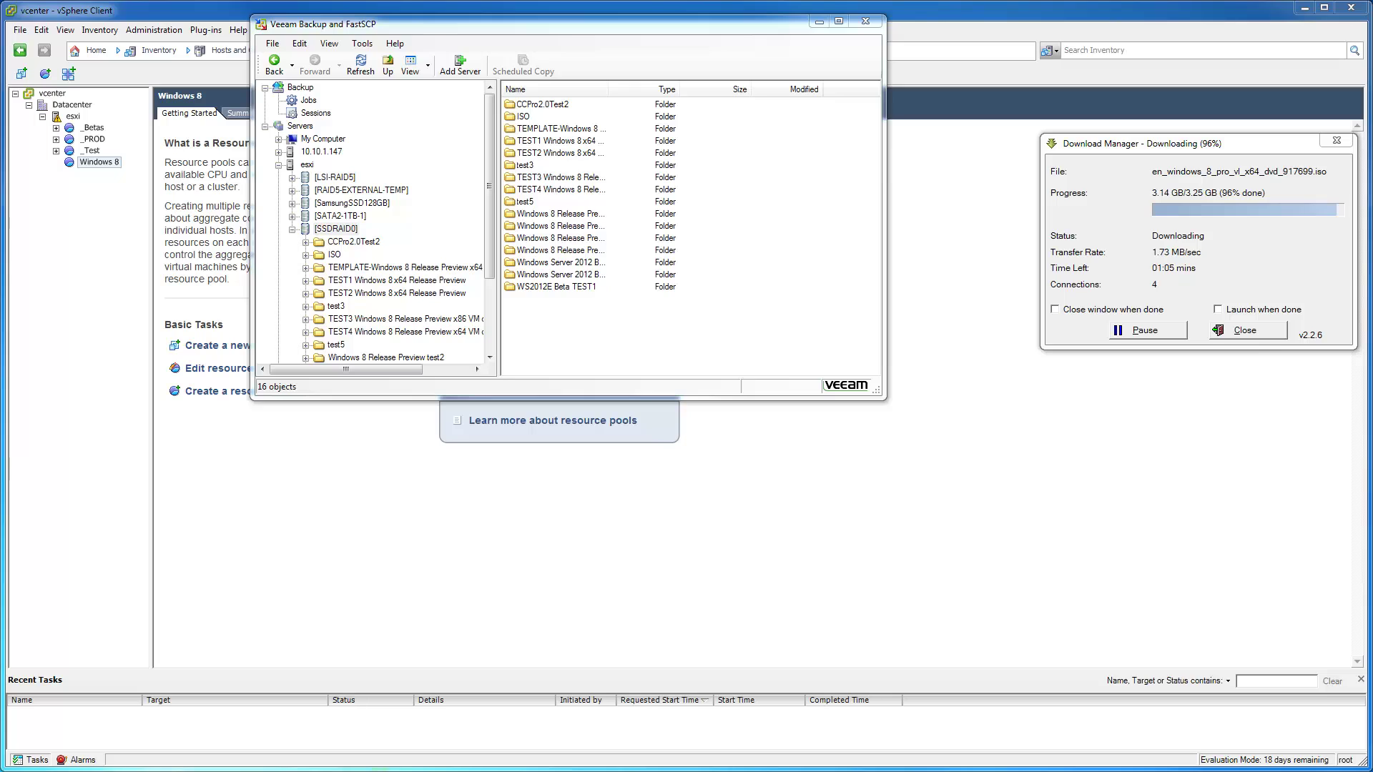
- Place the clock gadget at the bottom-right corner and minimise Veeam FastSCP
{"action": "left_click_drag", "start_coordinate": [1372, 686], "coordinate": [1323, 733]}
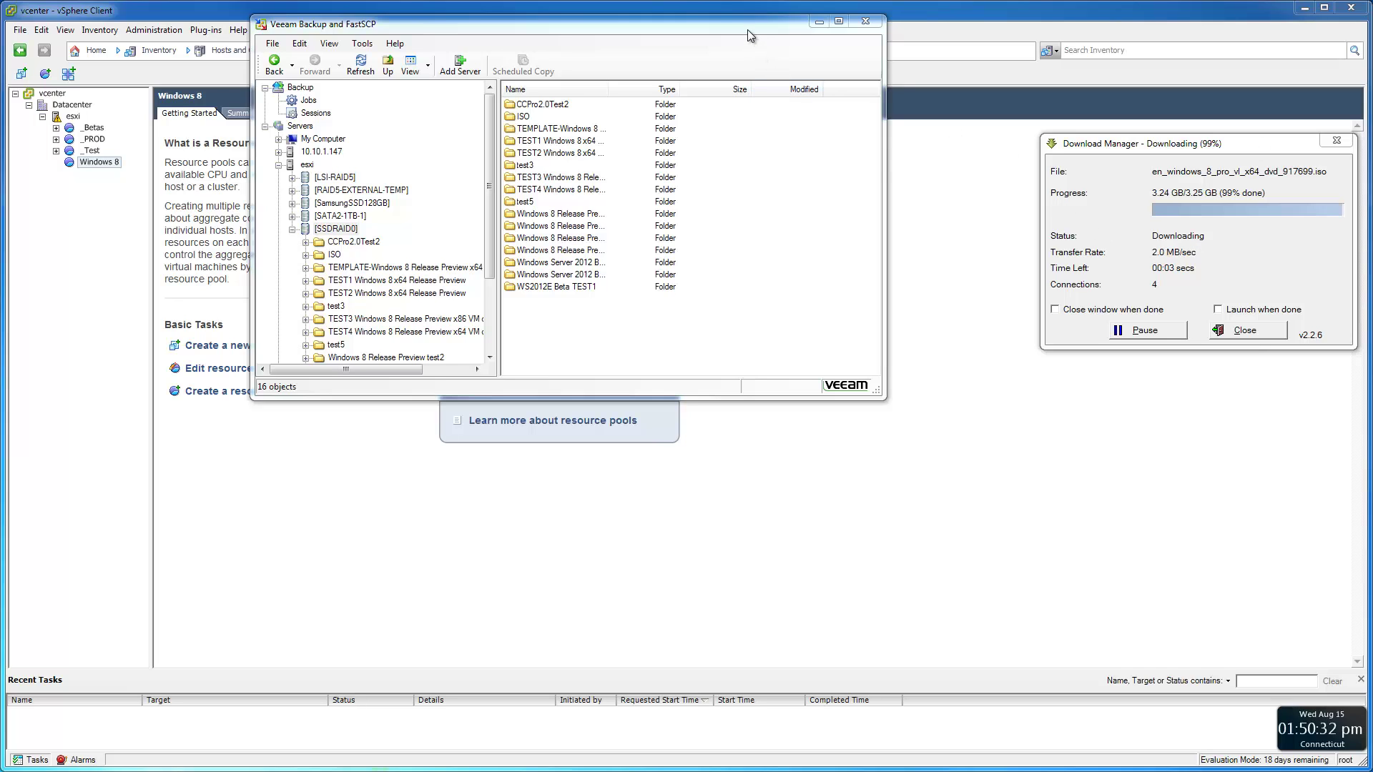
{"action": "left_click", "coordinate": [819, 21]}
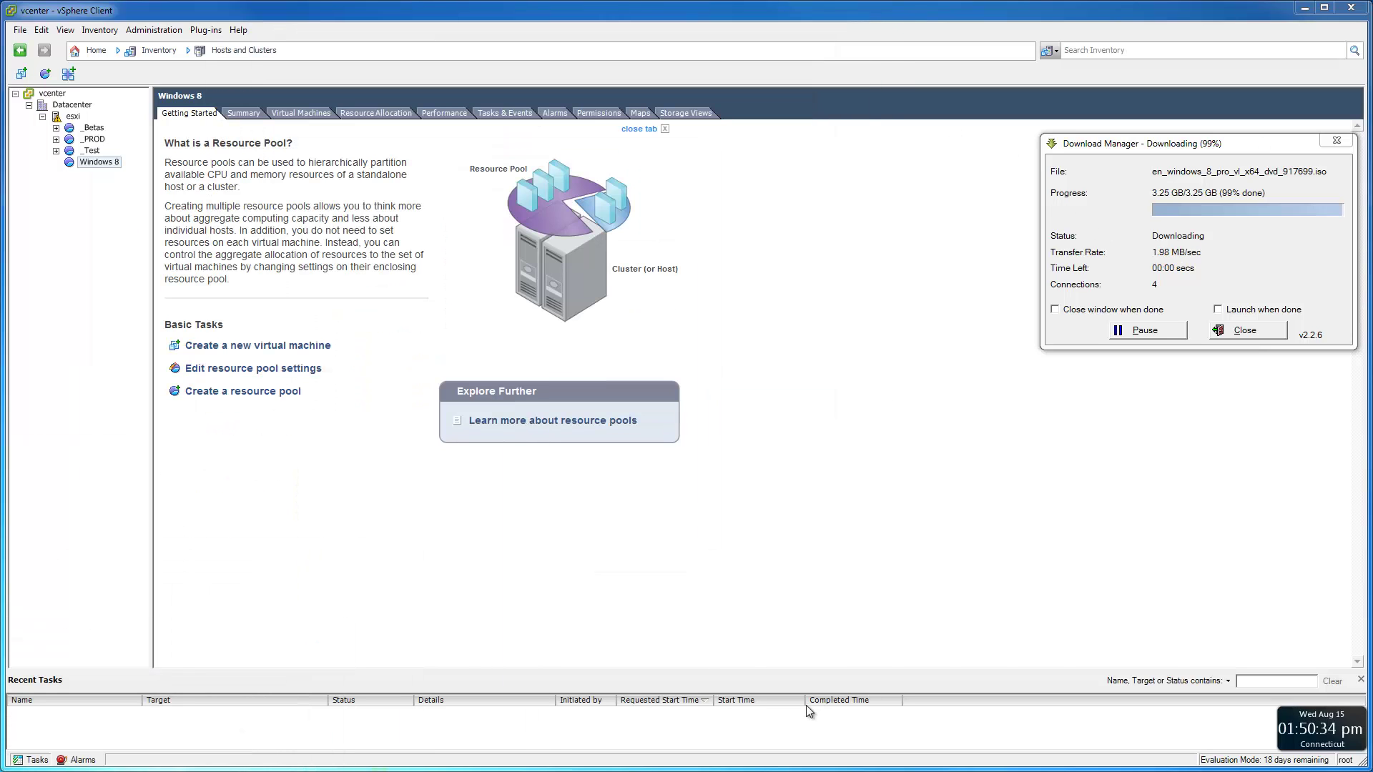
- Minimise vSphere, stretch the download list across the top, and activate the Integrity Check window
{"action": "left_click", "coordinate": [1305, 8]}
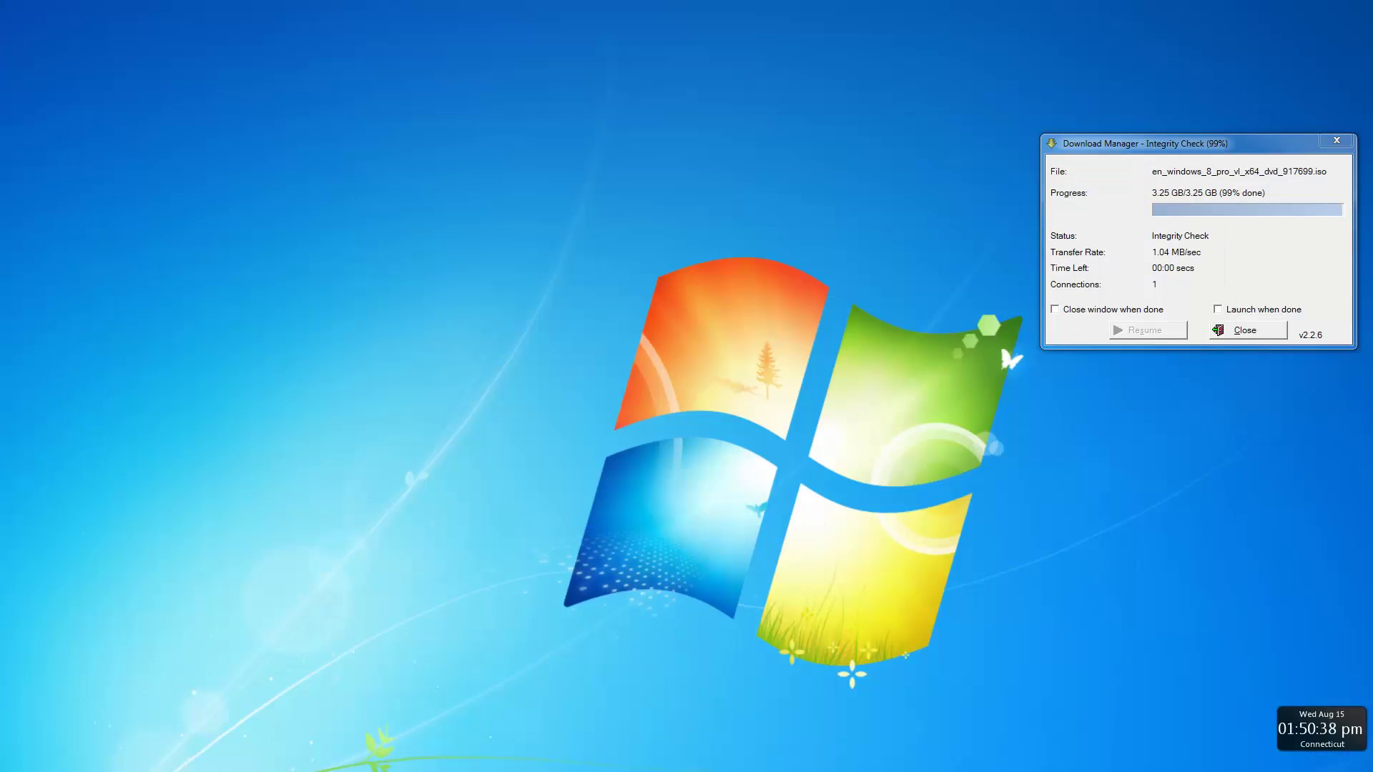
{"action": "left_click_drag", "start_coordinate": [1372, 343], "coordinate": [1112, 13]}
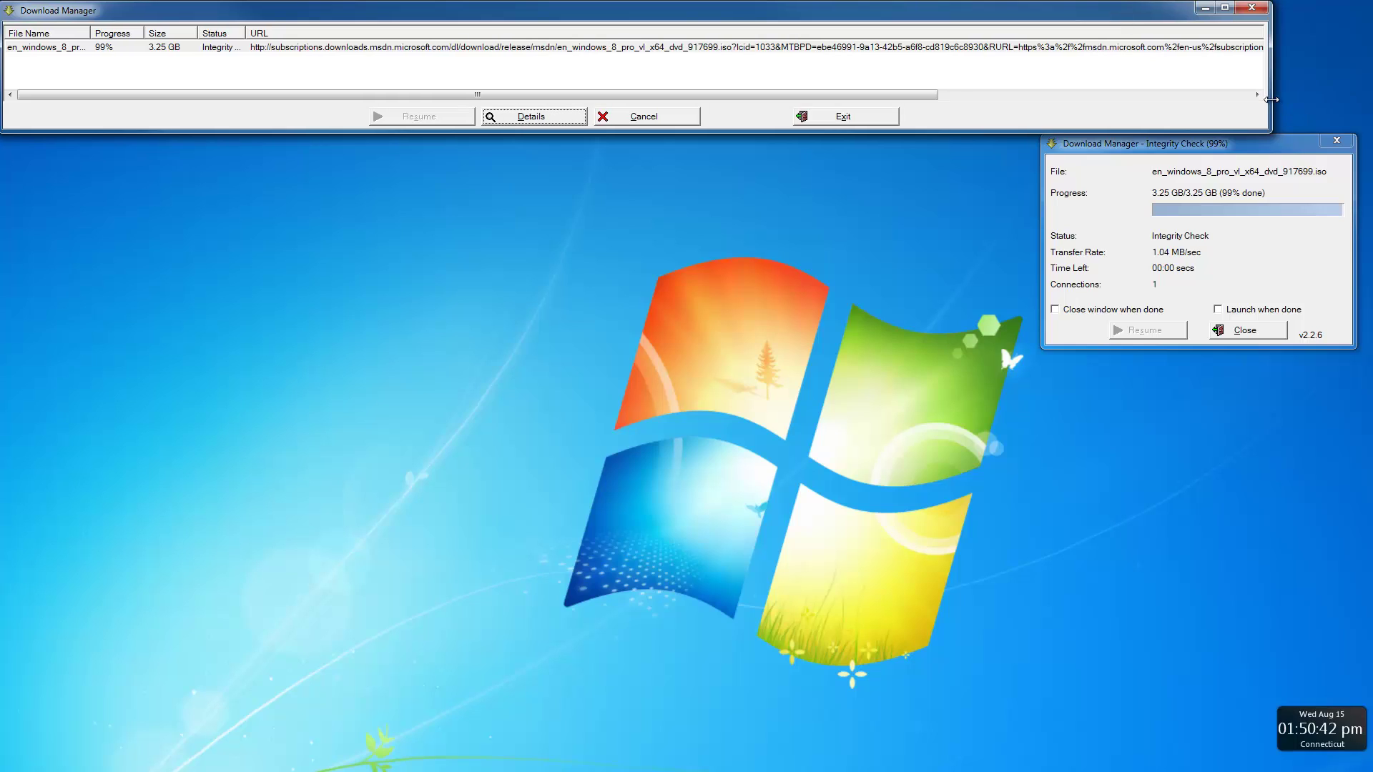
{"action": "left_click_drag", "start_coordinate": [1273, 97], "coordinate": [1369, 95]}
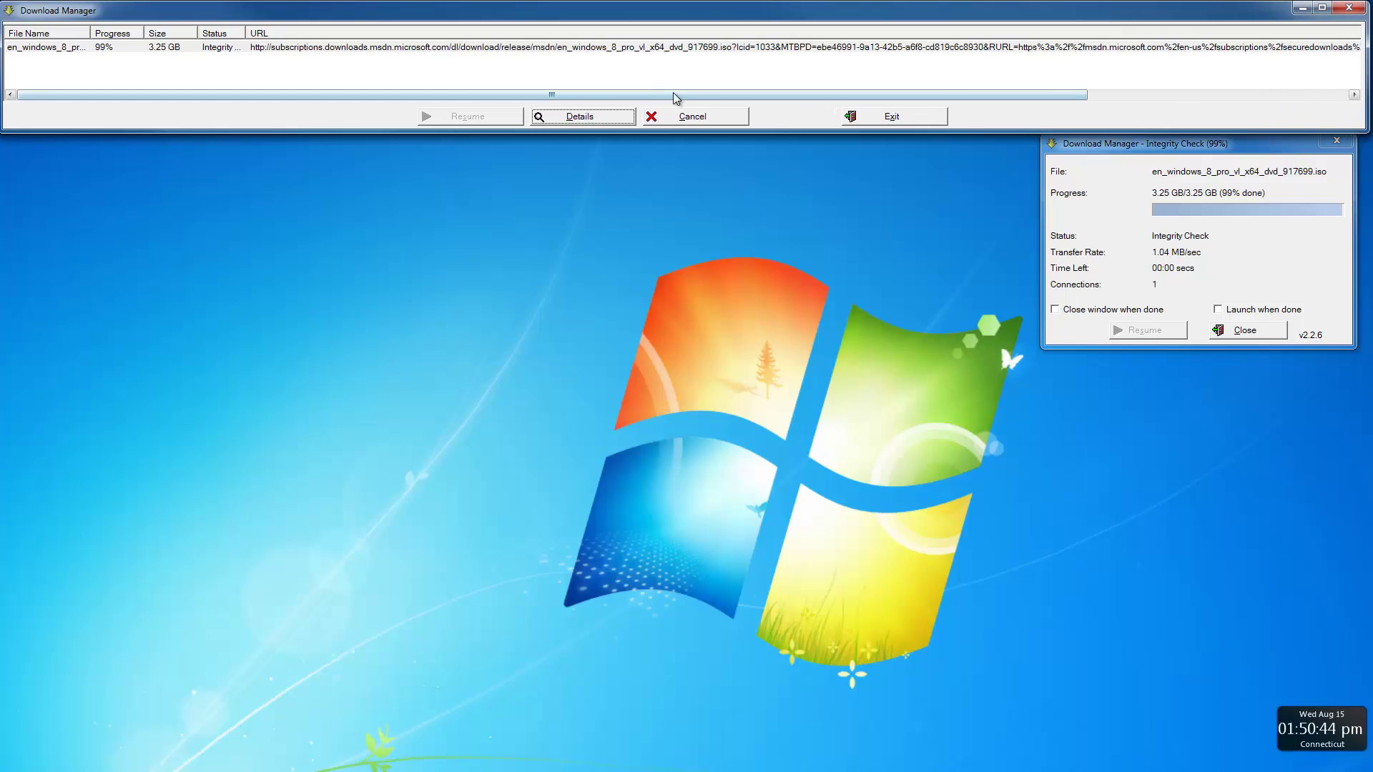
{"action": "left_click_drag", "start_coordinate": [647, 100], "coordinate": [715, 129]}
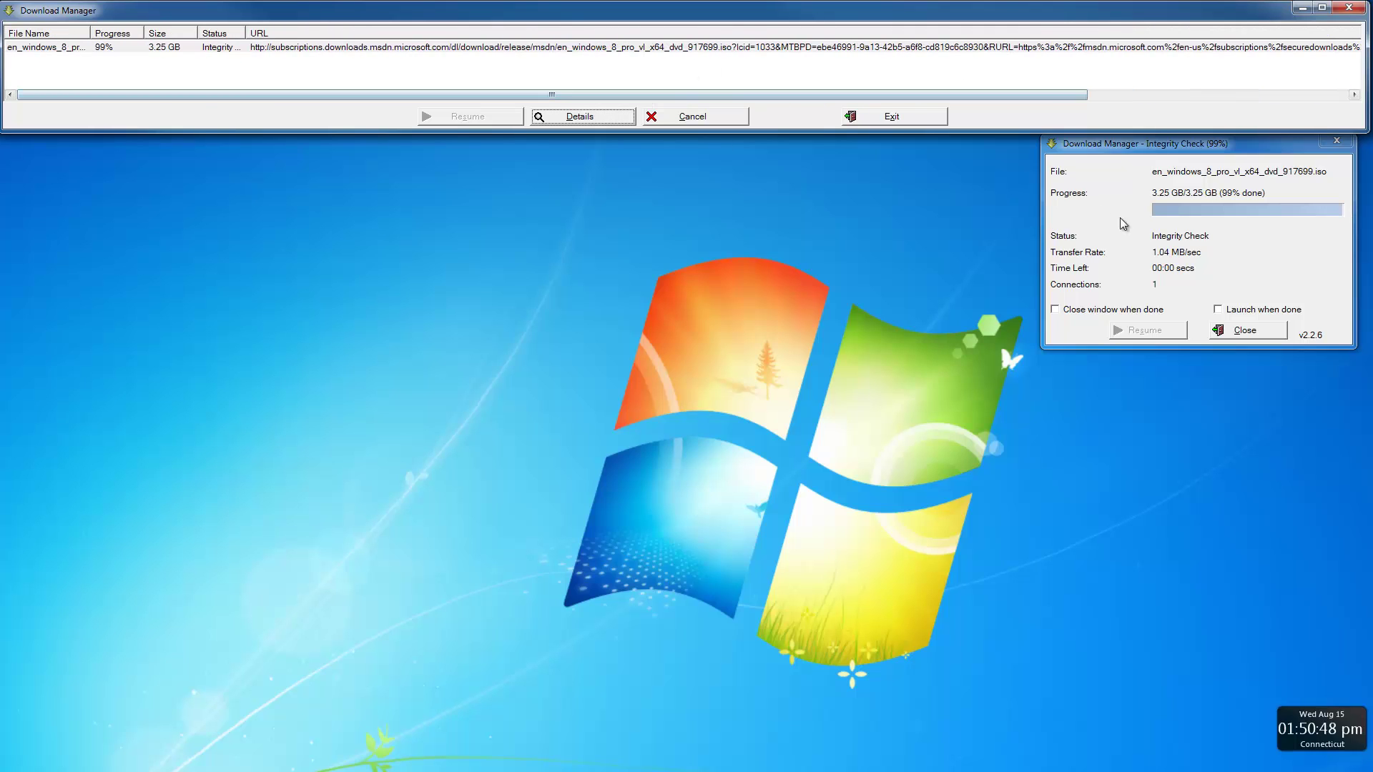
{"action": "left_click", "coordinate": [1215, 254]}
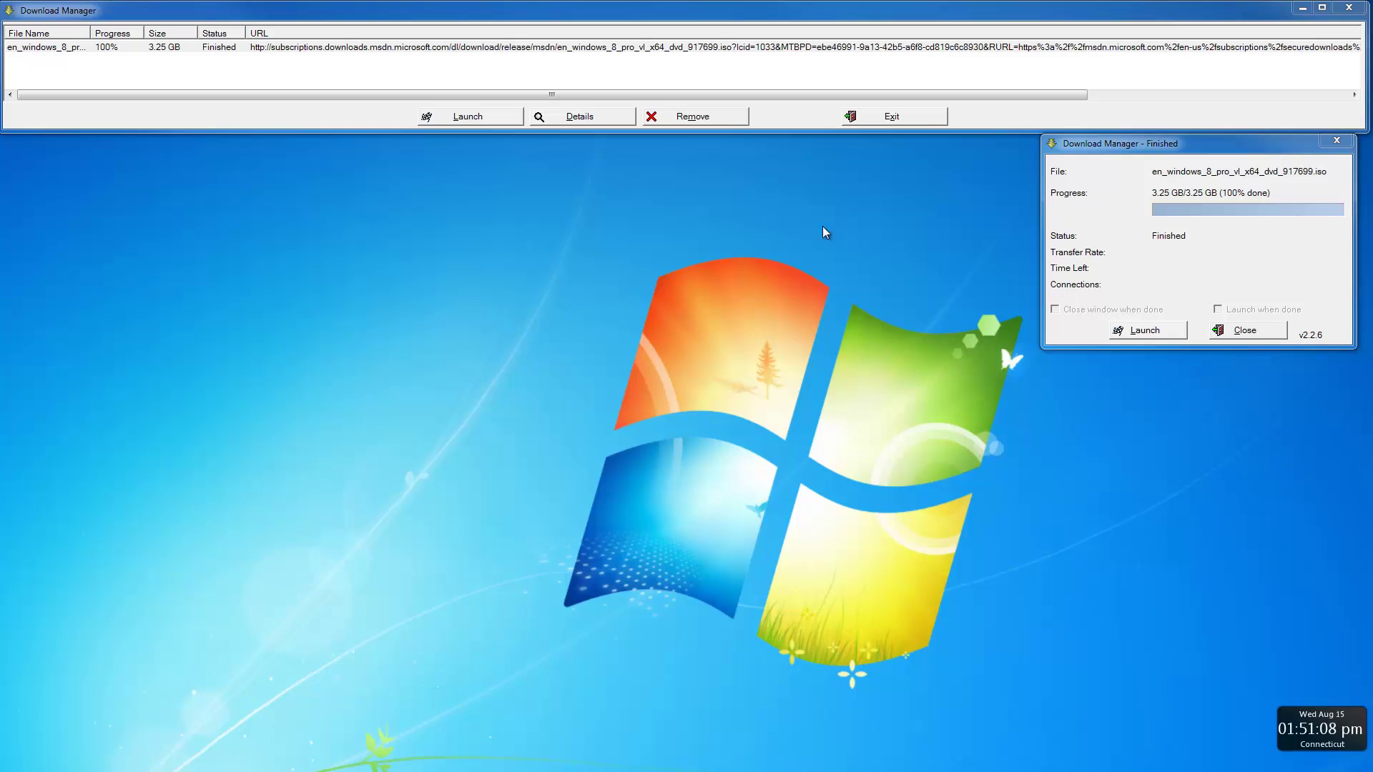
- Widen the File Name column to show en_windows_8_pro_vl_x64_dvd_917699.iso, then search the Start menu for cmd
{"action": "left_click", "coordinate": [587, 119]}
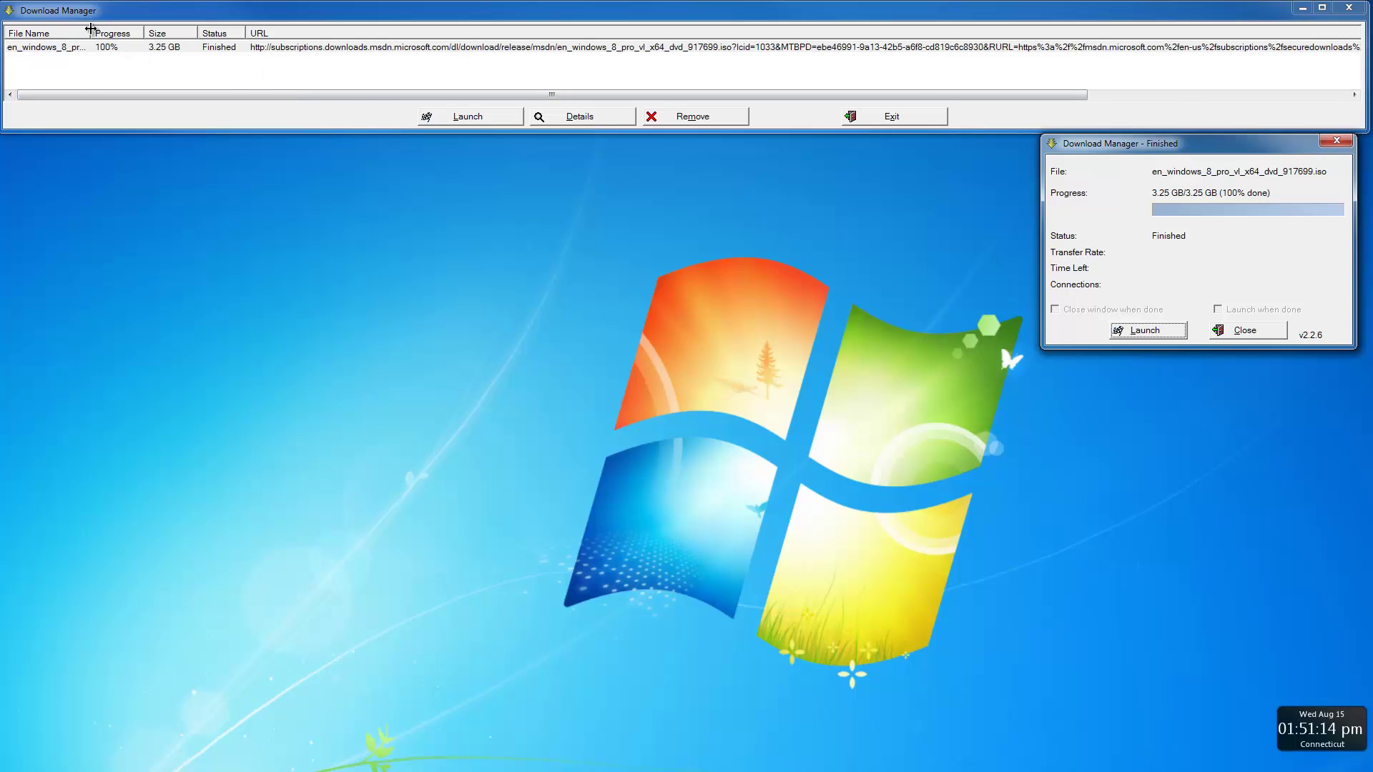
{"action": "left_click_drag", "start_coordinate": [90, 33], "coordinate": [388, 62]}
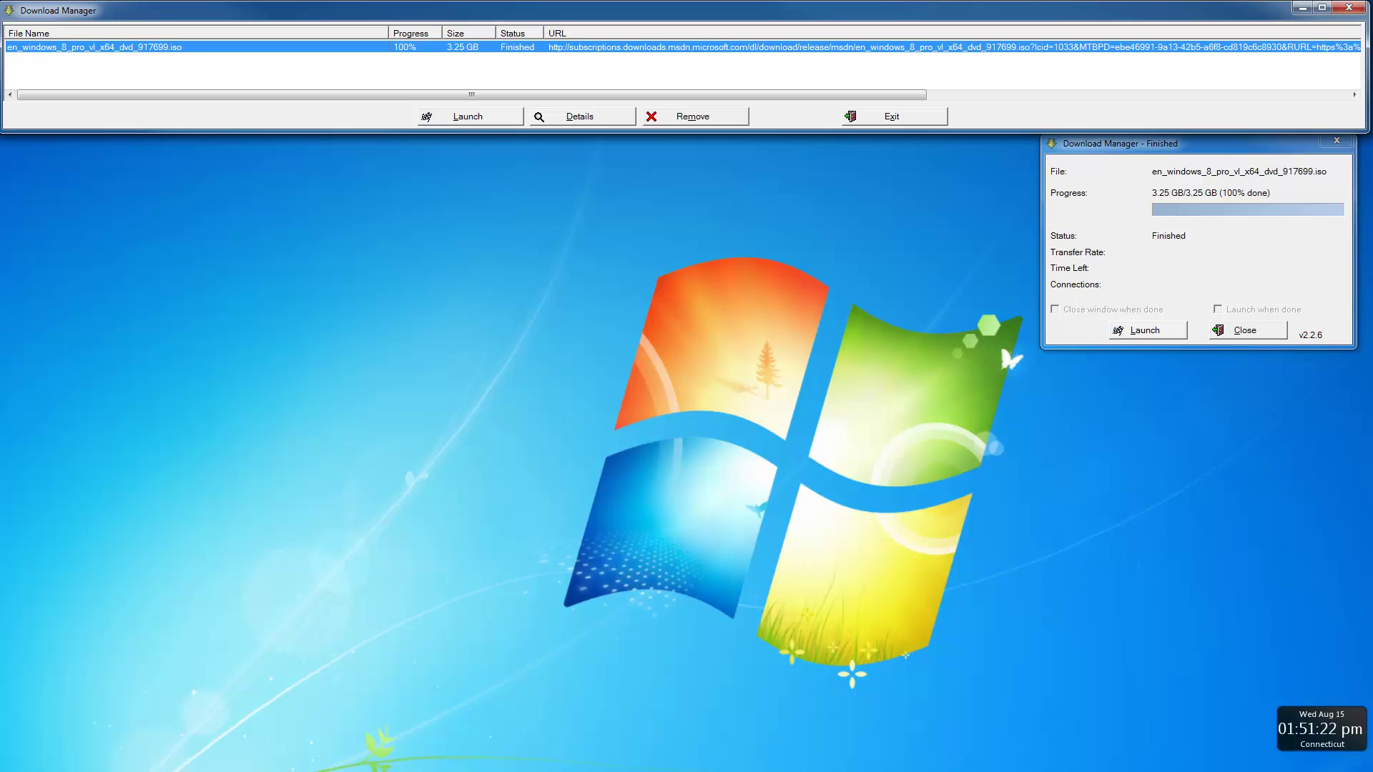
{"action": "key", "text": "super"}
{"action": "type", "text": "cmd"}
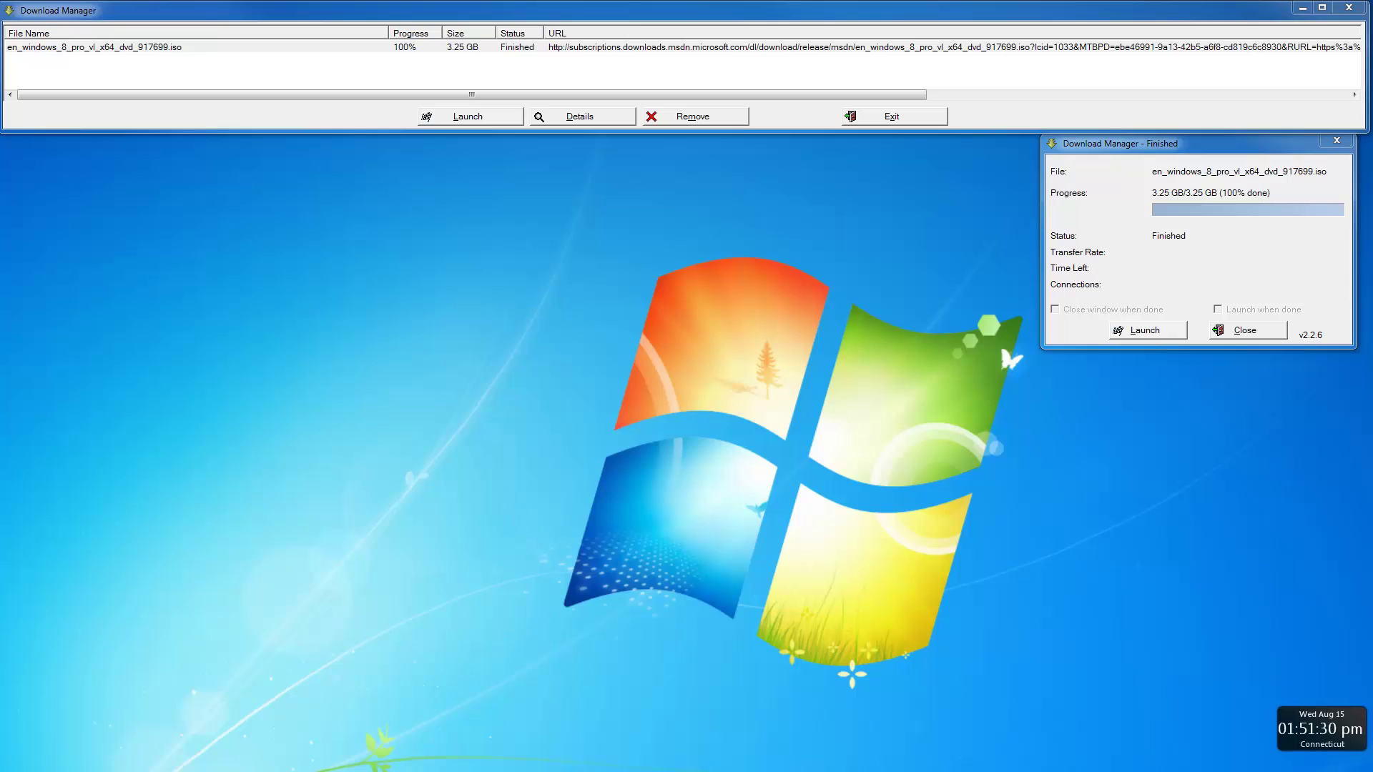
- Cut en_windows_8_pro_vl_x64_dvd_917699.iso from Downloads and paste it into Data (D:)
{"action": "left_click_drag", "start_coordinate": [402, 770], "coordinate": [387, 687]}
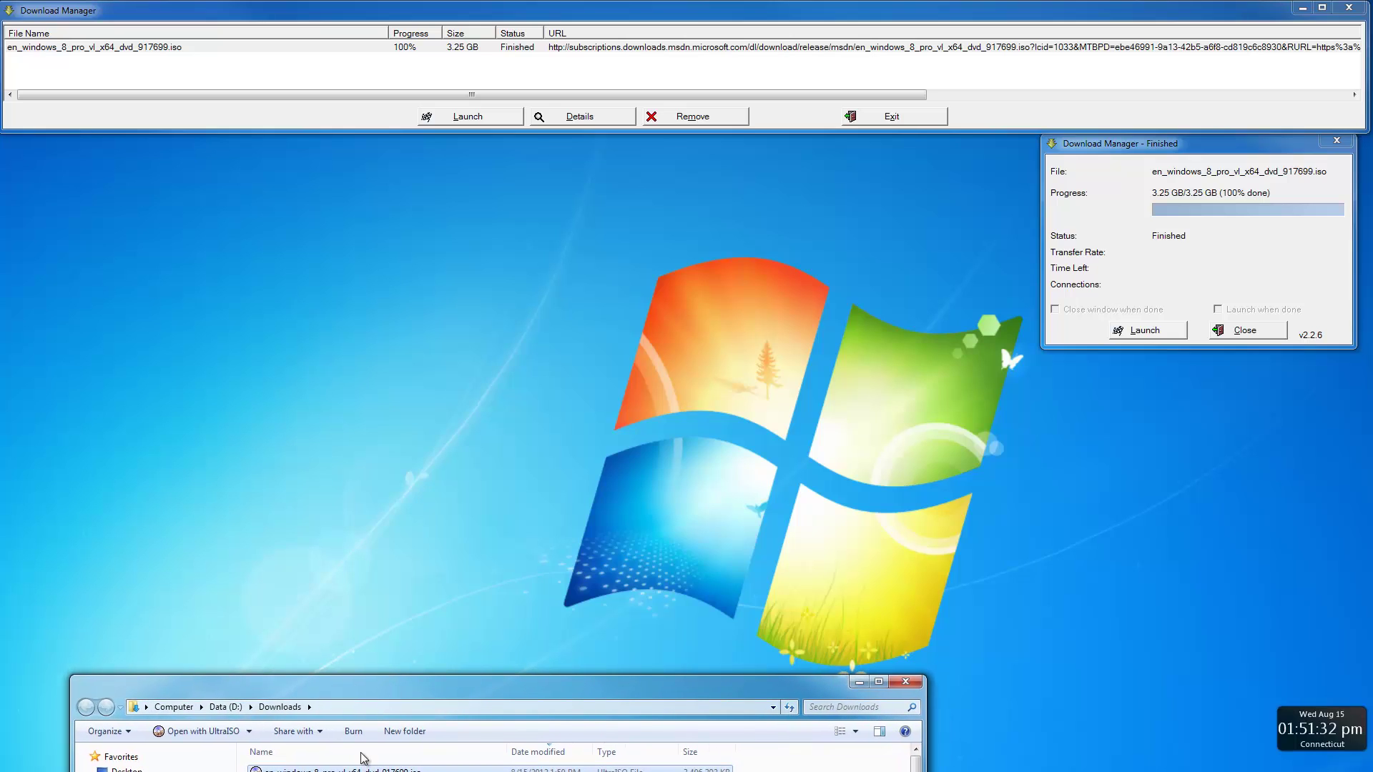
{"action": "right_click", "coordinate": [356, 770]}
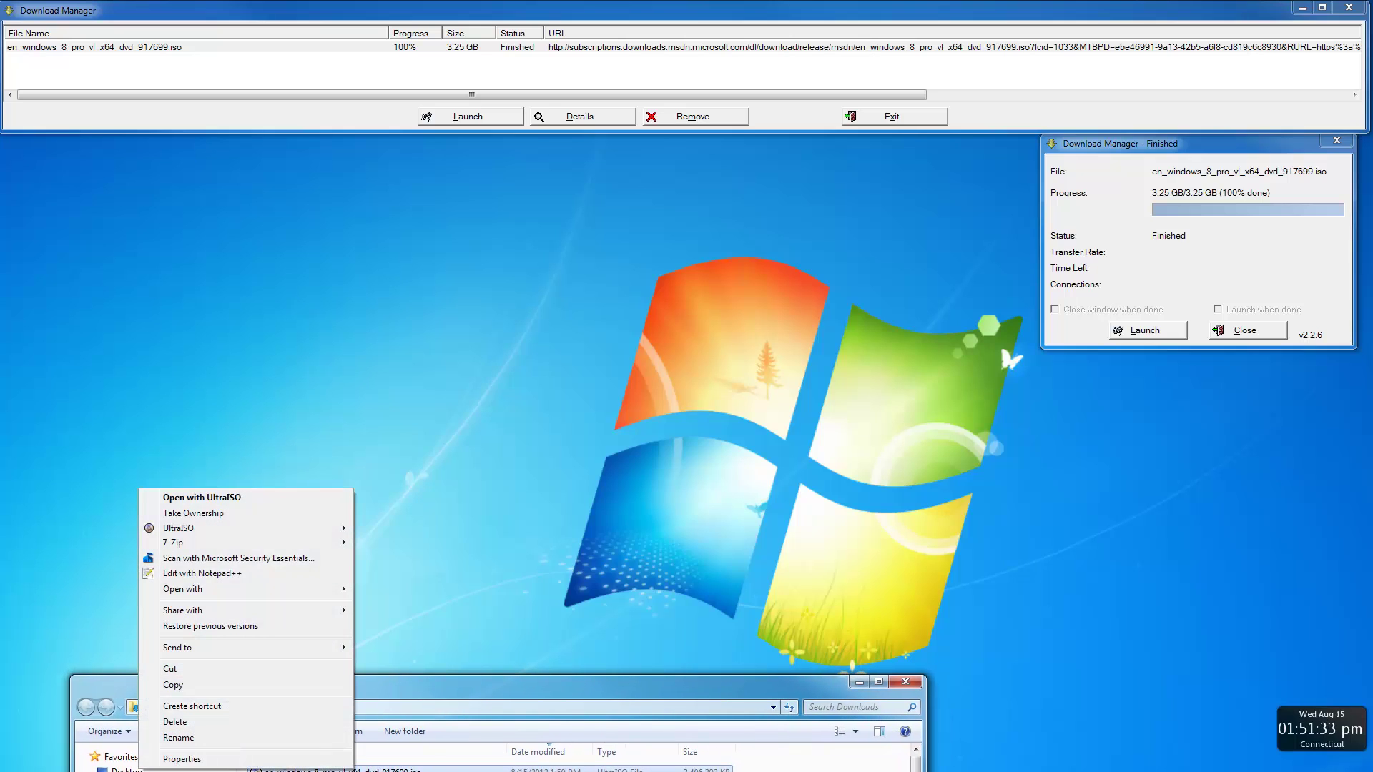
{"action": "left_click", "coordinate": [182, 670]}
{"action": "left_click", "coordinate": [228, 708]}
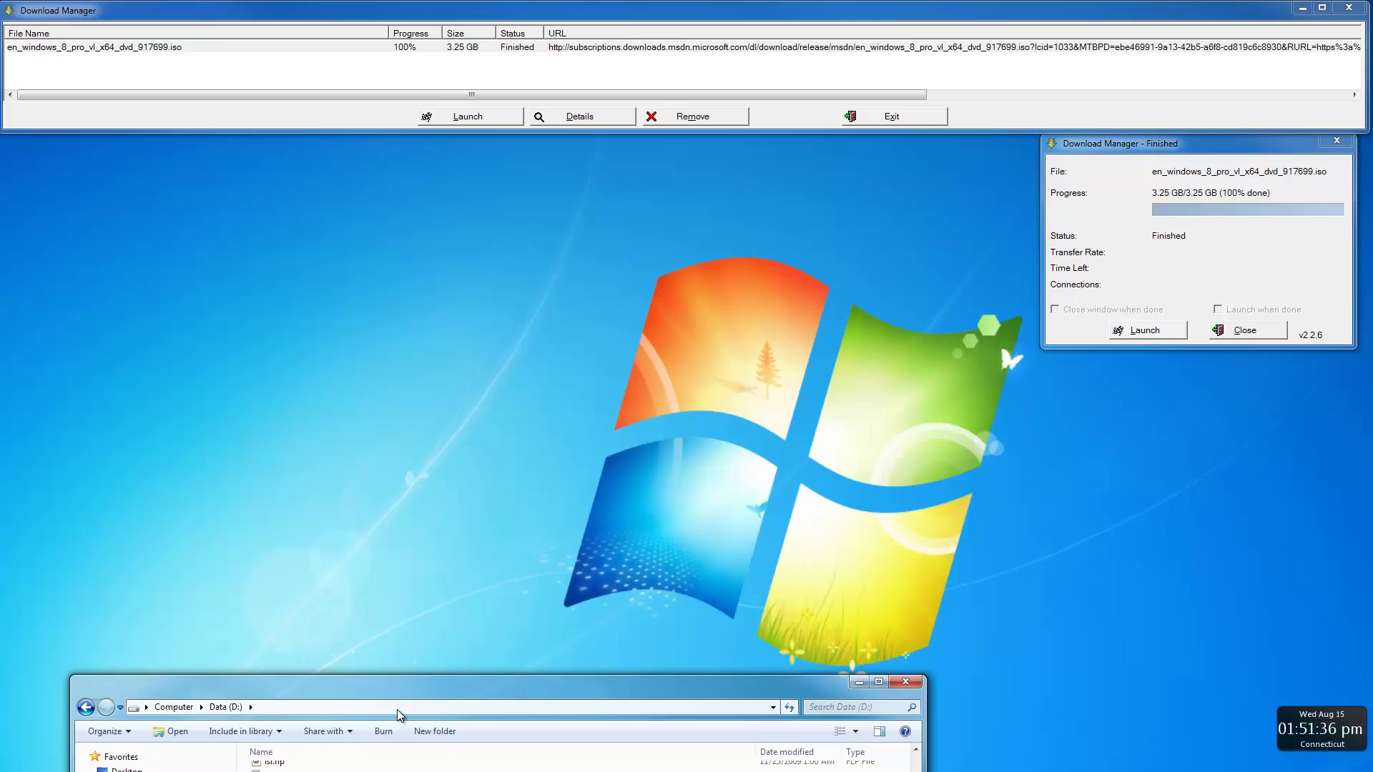
{"action": "right_click", "coordinate": [420, 755]}
{"action": "right_click", "coordinate": [308, 767]}
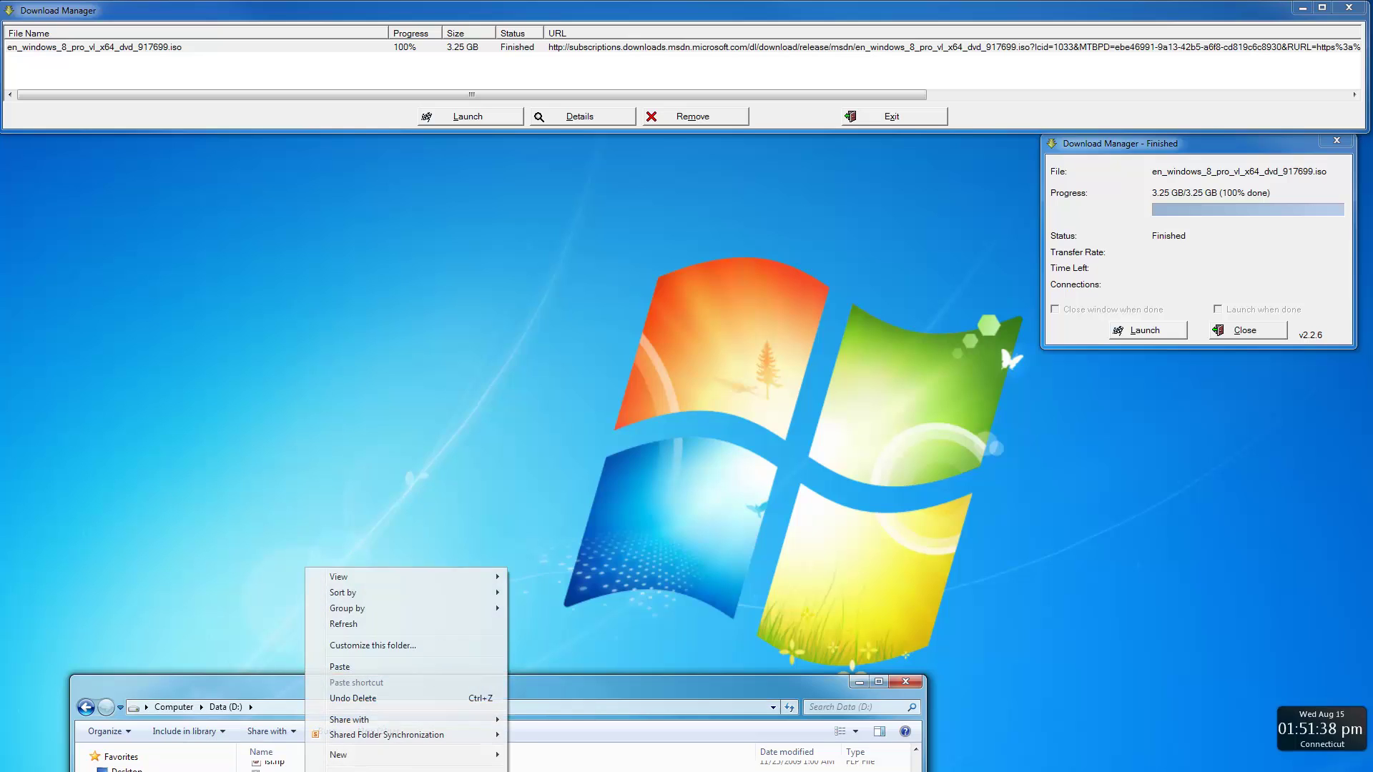
{"action": "left_click", "coordinate": [361, 667]}
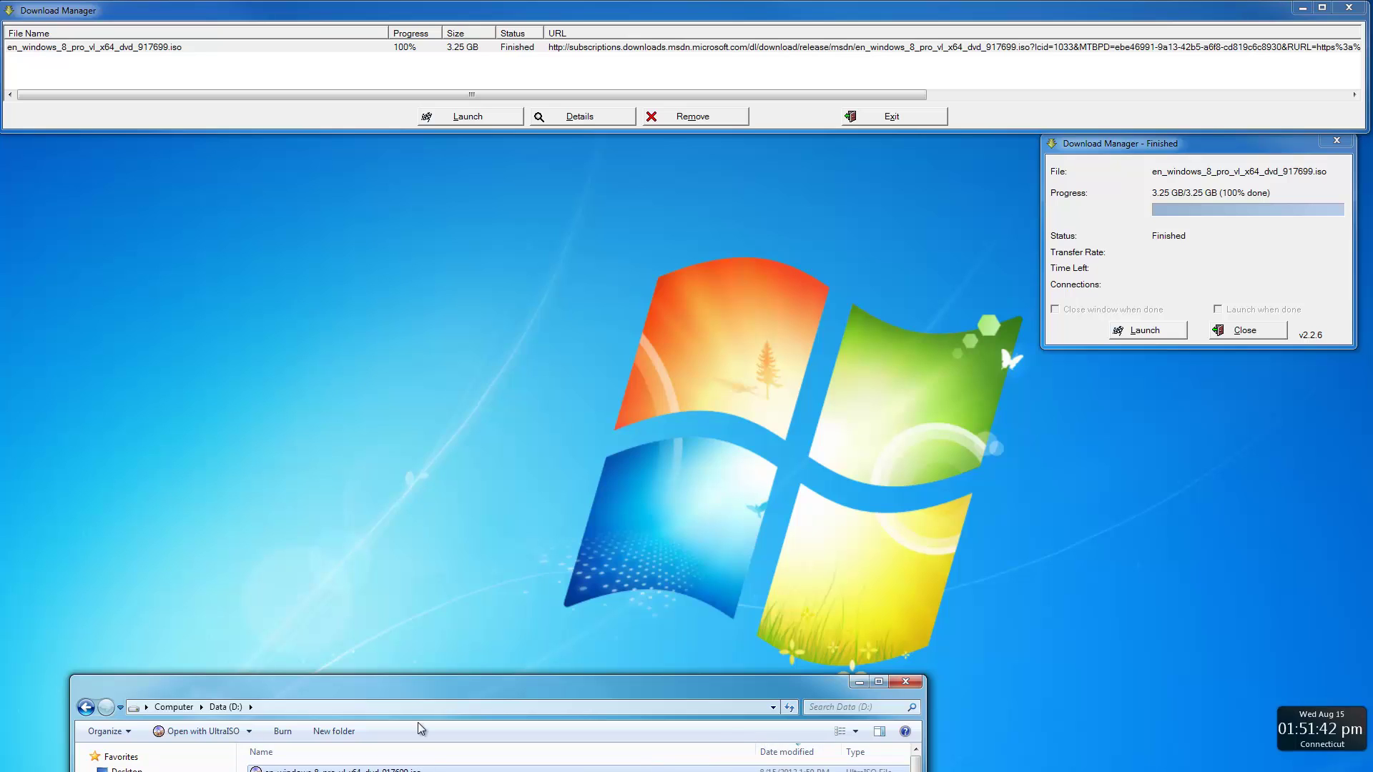
- Shift Explorer further left and reposition the Veeam window for easier work
{"action": "left_click_drag", "start_coordinate": [414, 692], "coordinate": [177, 683]}
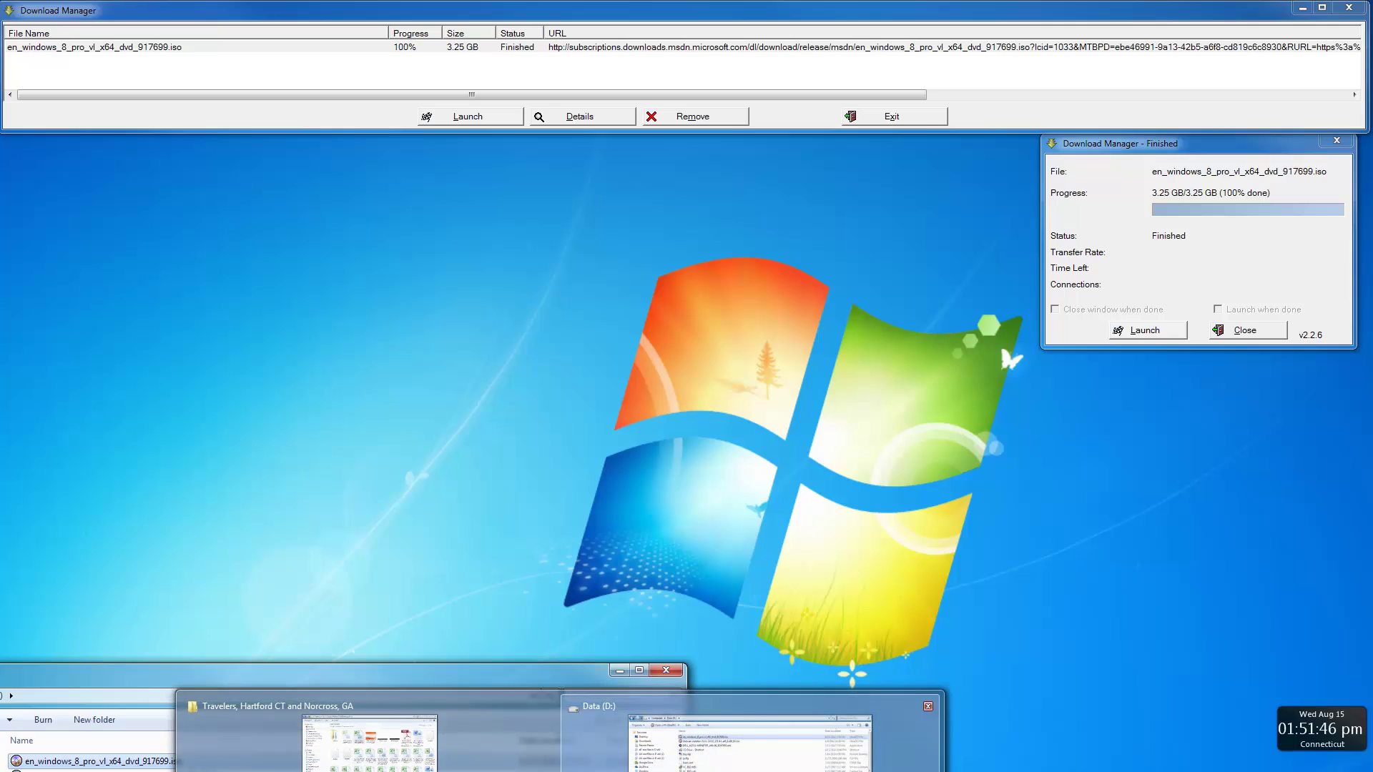
{"action": "left_click", "coordinate": [672, 522]}
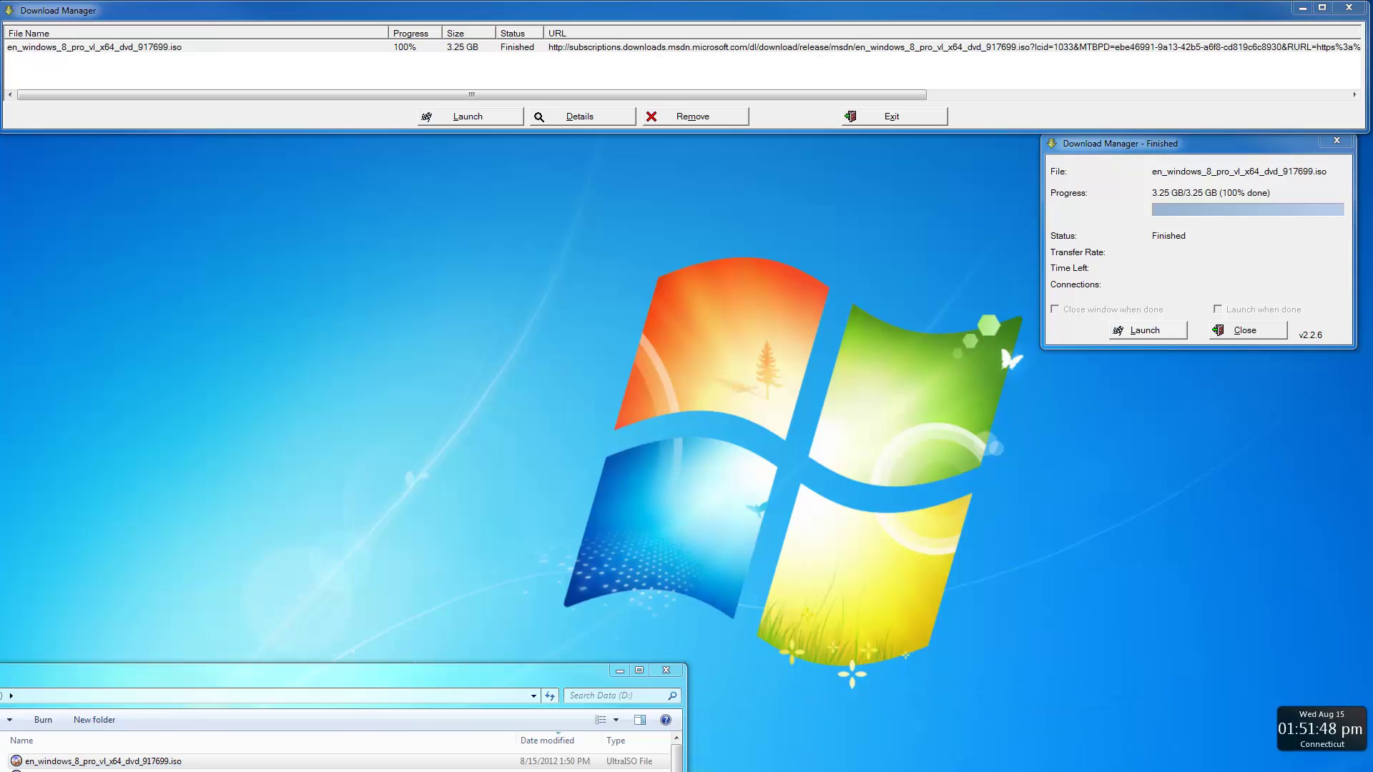
{"action": "left_click_drag", "start_coordinate": [560, 393], "coordinate": [420, 369]}
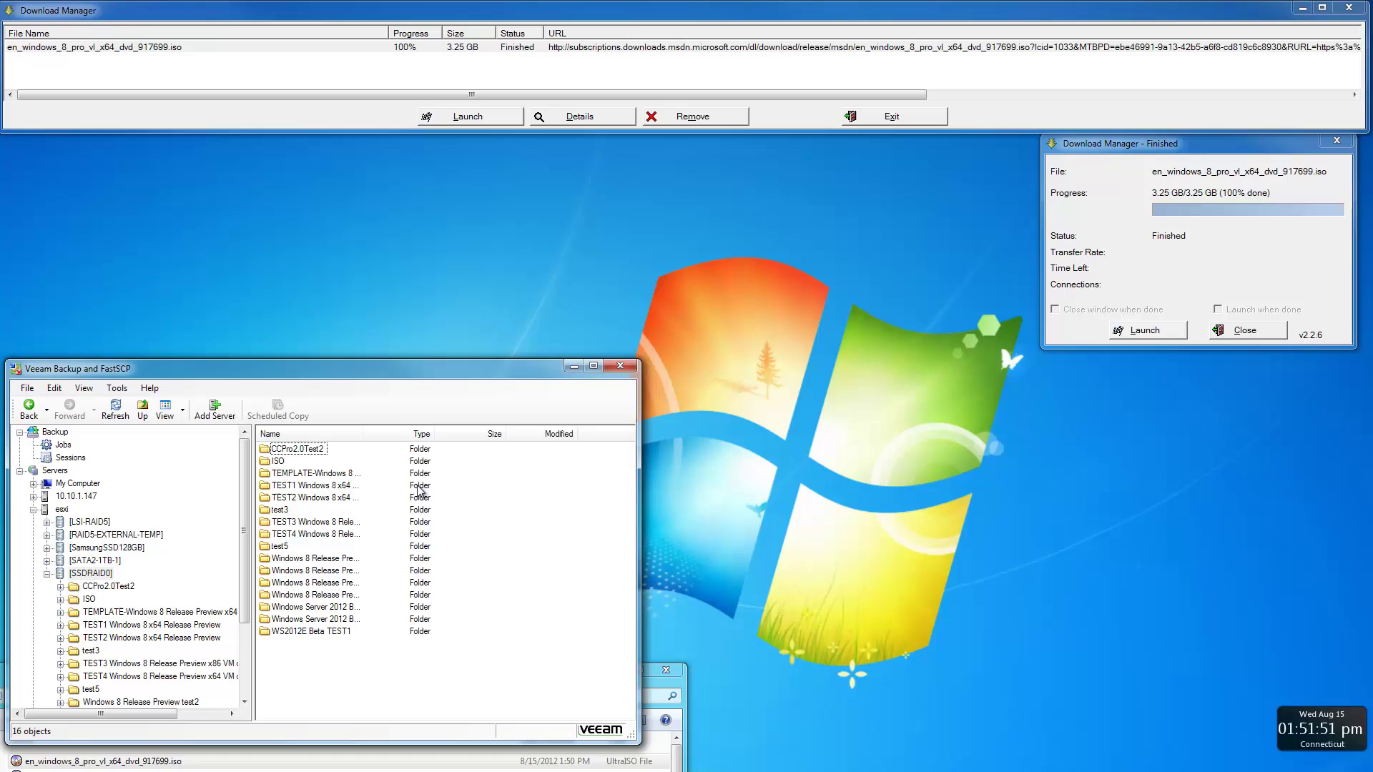
- In Veeam, browse Data (D:), sort files by size, and widen the Name column to find the Windows 8 ISO
{"action": "left_click", "coordinate": [34, 484]}
{"action": "left_click", "coordinate": [84, 508]}
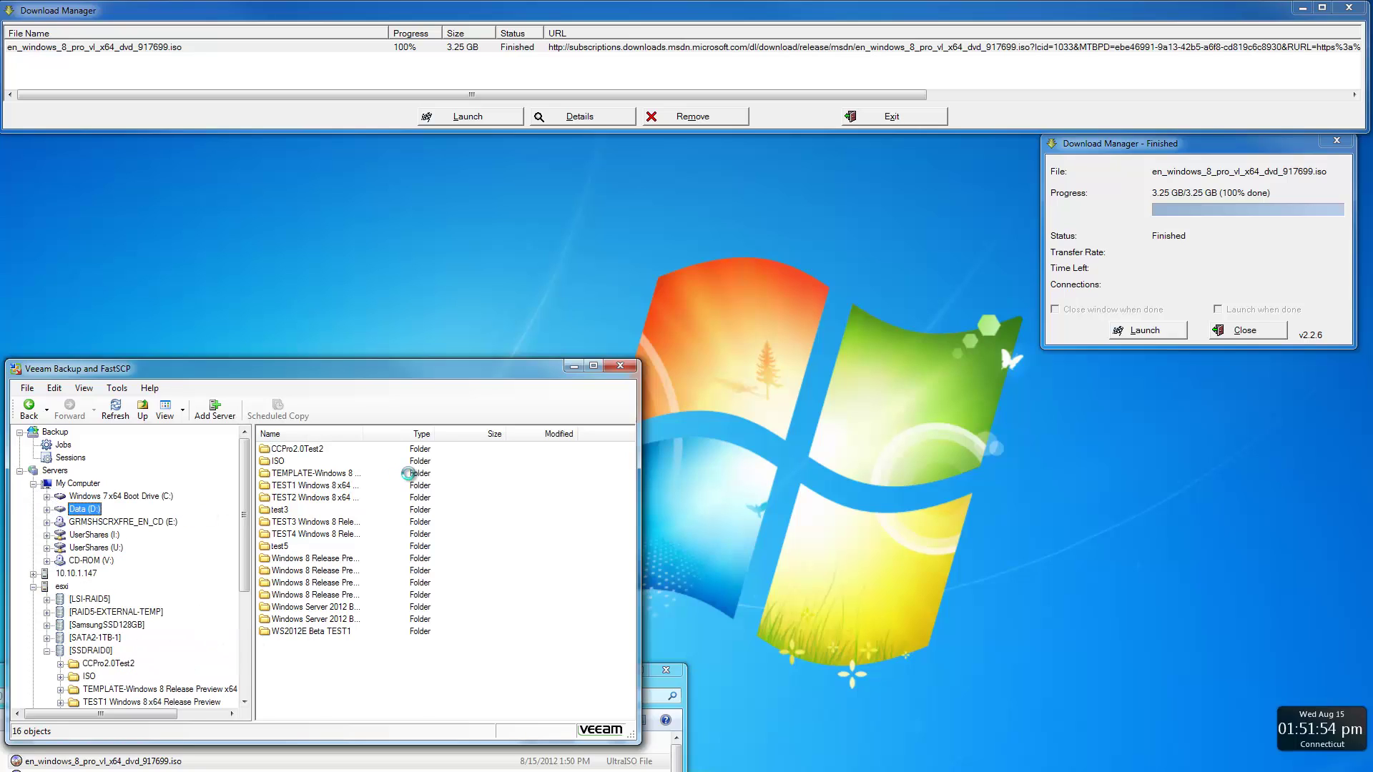
{"action": "left_click", "coordinate": [477, 432]}
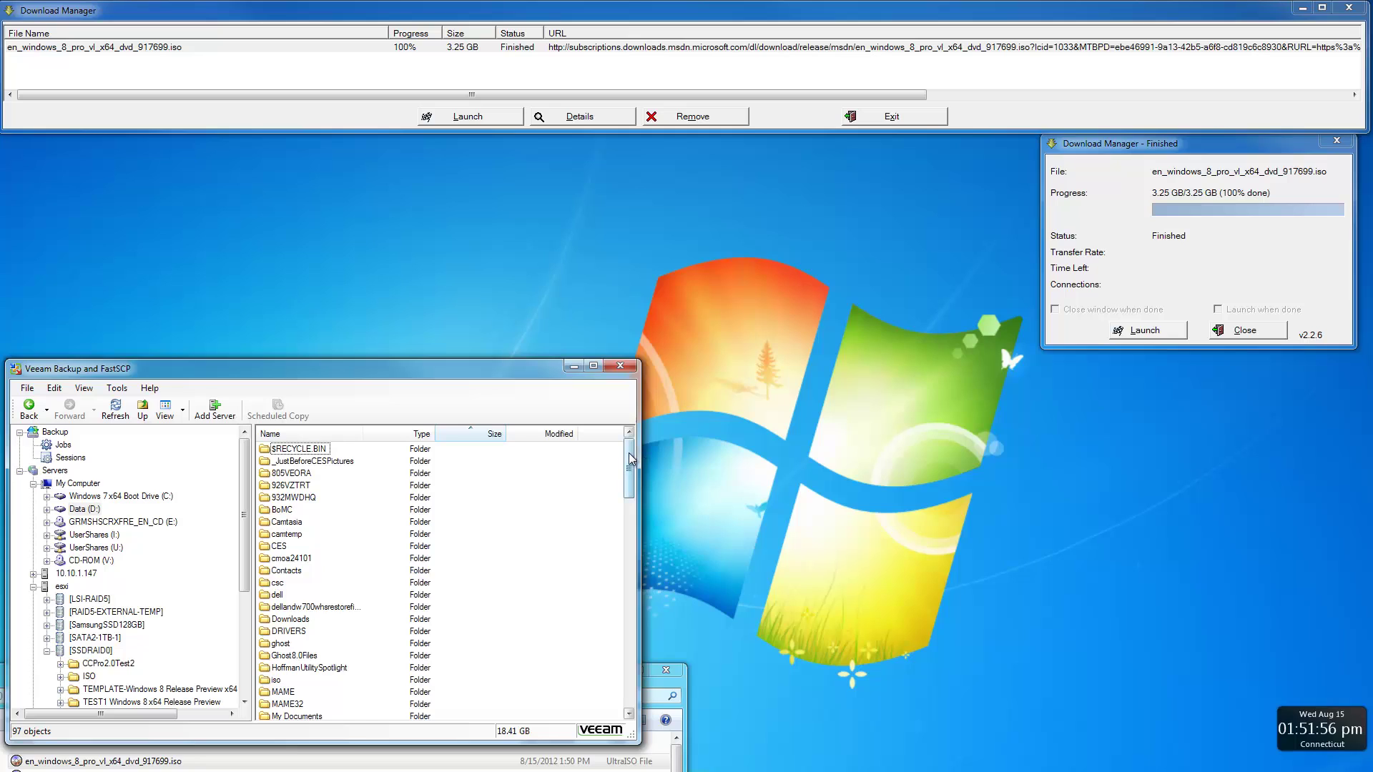
{"action": "left_click_drag", "start_coordinate": [629, 461], "coordinate": [619, 694]}
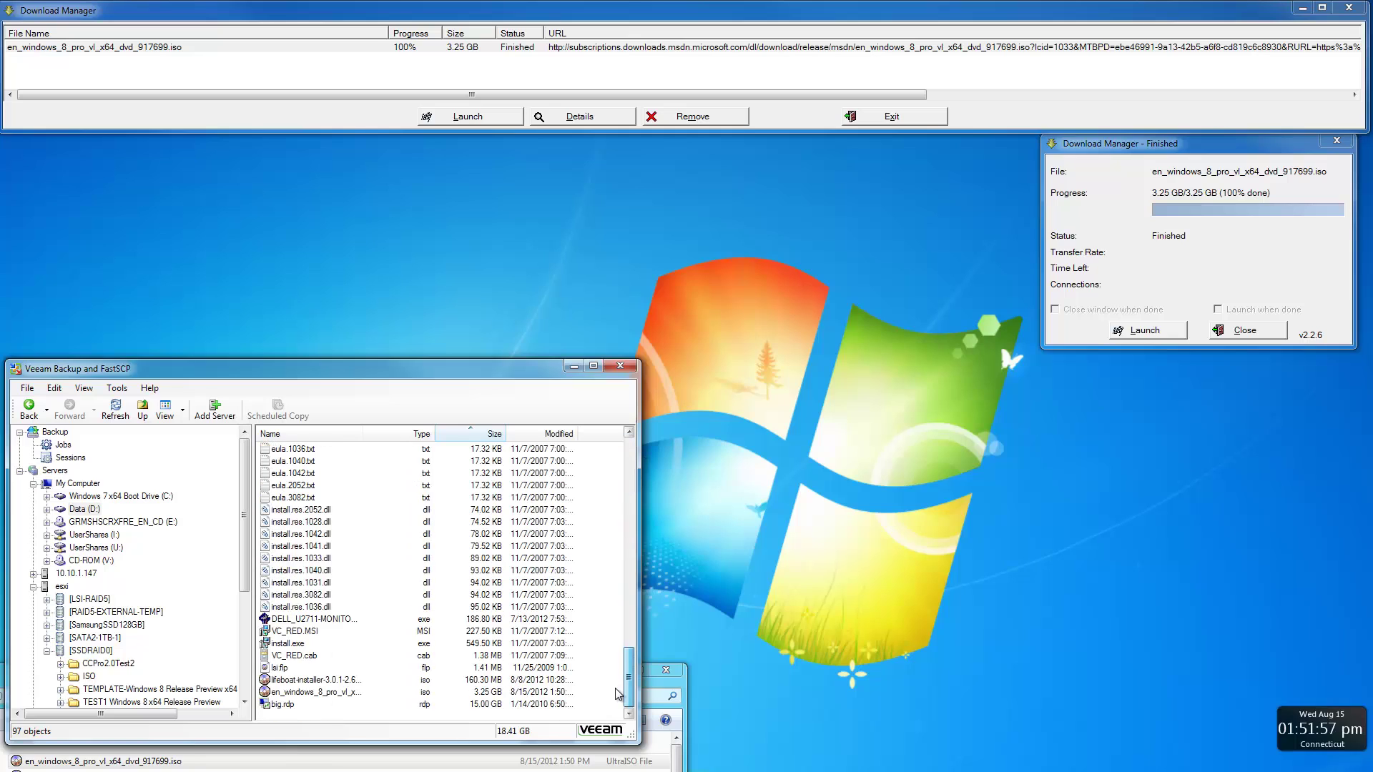
{"action": "left_click", "coordinate": [311, 693]}
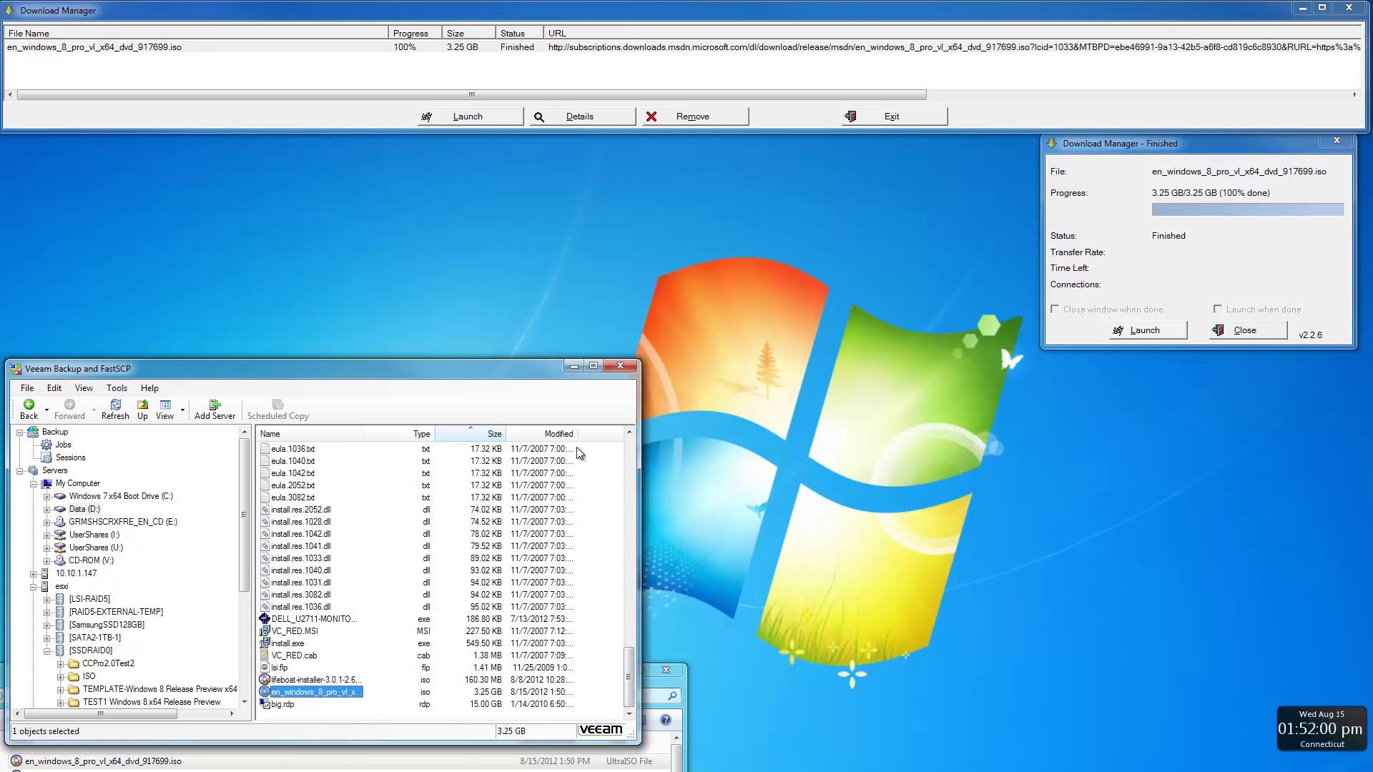
{"action": "left_click", "coordinate": [476, 434]}
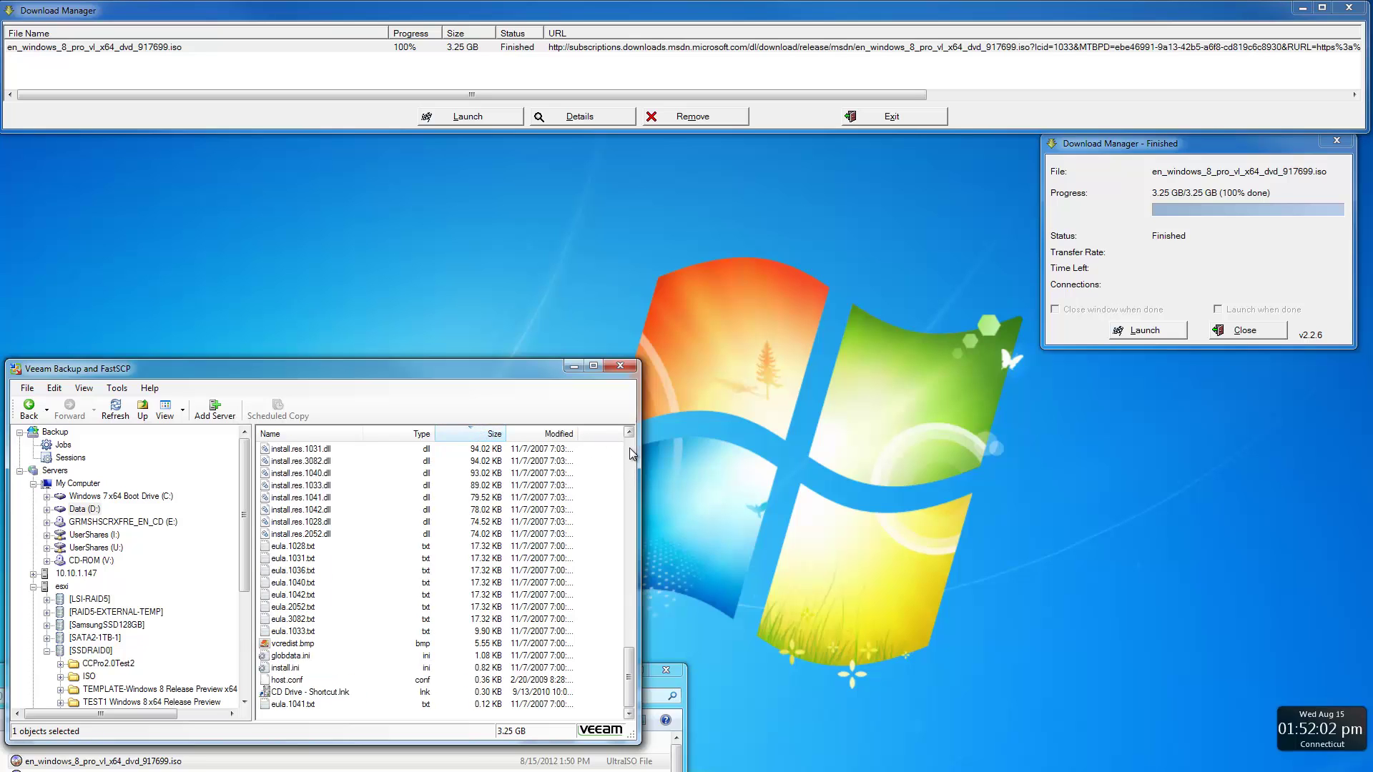
{"action": "left_click", "coordinate": [630, 461]}
{"action": "scroll", "coordinate": [389, 669], "scroll_direction": "down", "scroll_amount": 15}
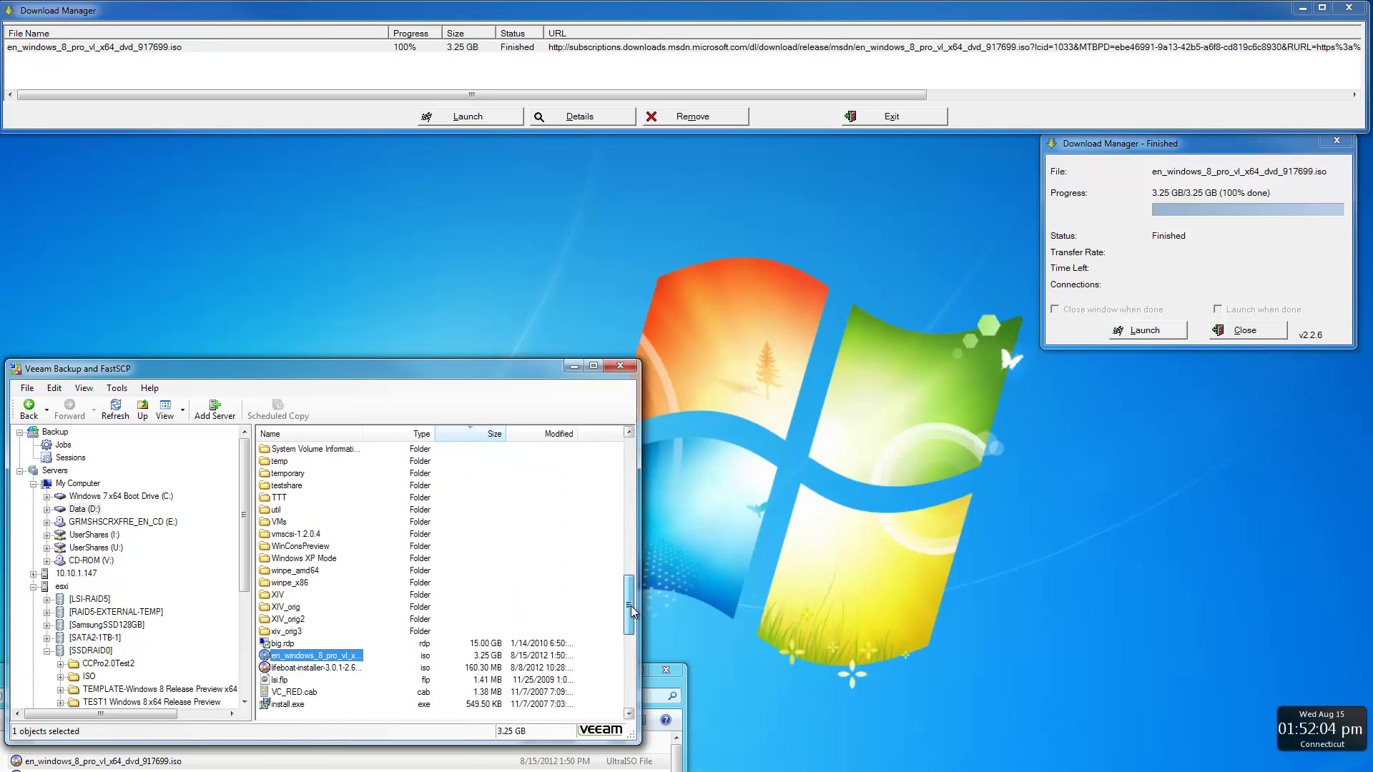
{"action": "left_click_drag", "start_coordinate": [363, 434], "coordinate": [527, 436]}
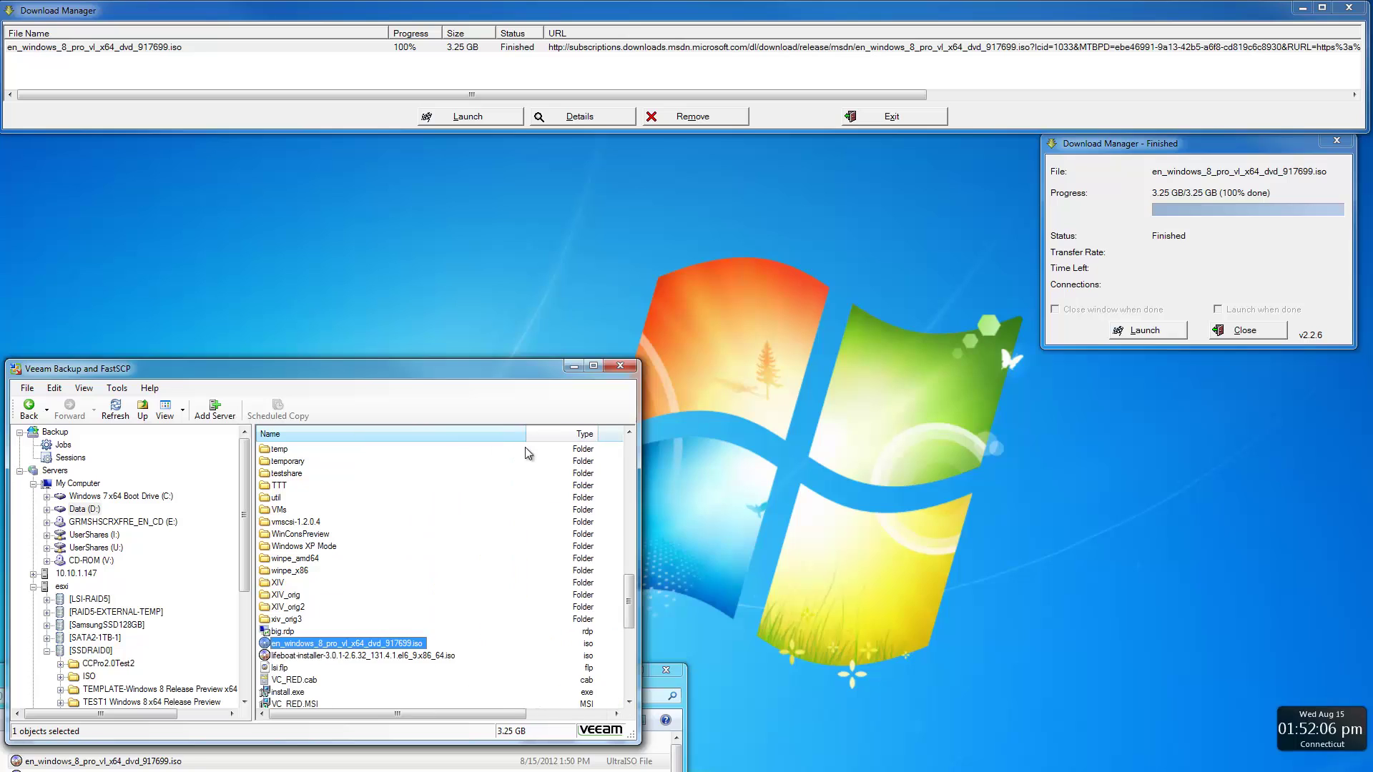
- Copy the Windows 8 Pro ISO and paste it into the [SSDRAID0] ISO folder
{"action": "right_click", "coordinate": [393, 646]}
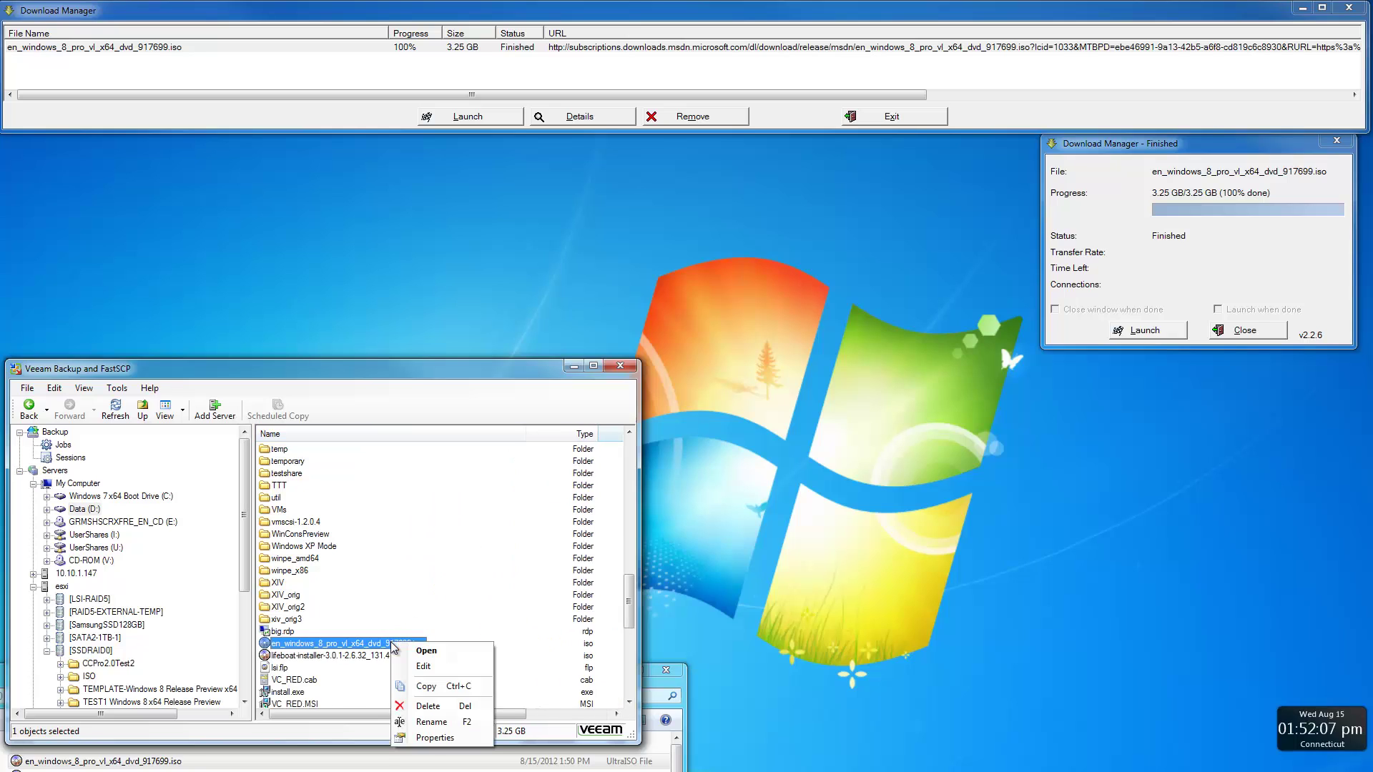
{"action": "left_click", "coordinate": [417, 688]}
{"action": "left_click", "coordinate": [88, 676]}
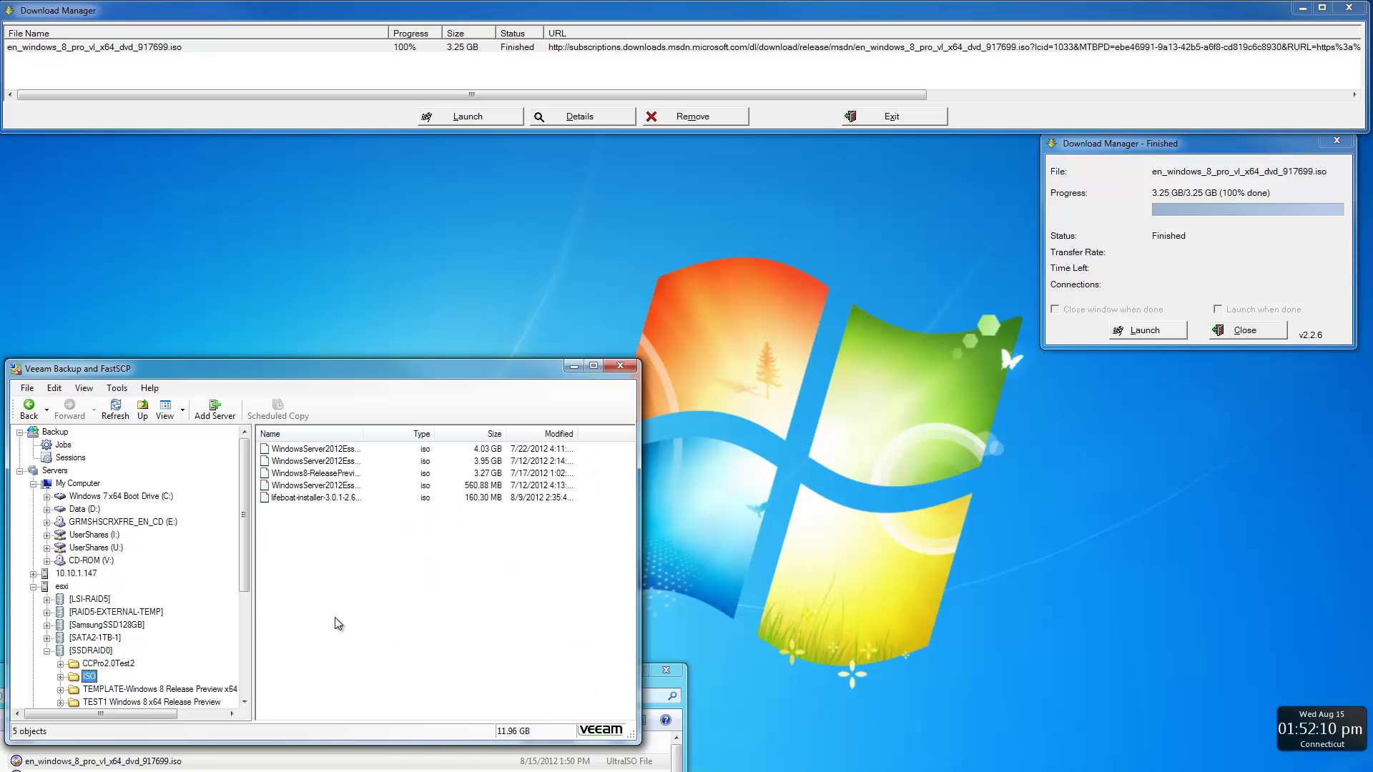
{"action": "right_click", "coordinate": [336, 620]}
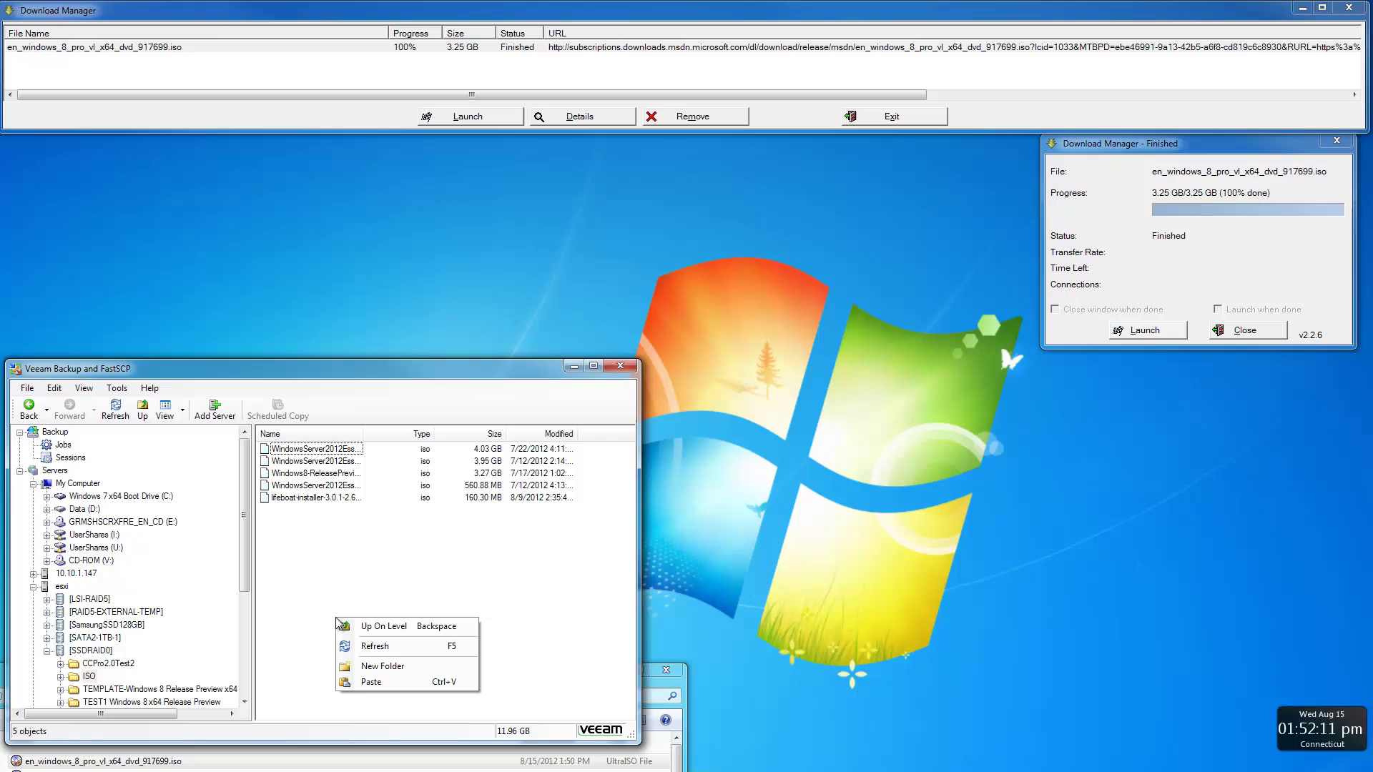
{"action": "left_click", "coordinate": [366, 683]}
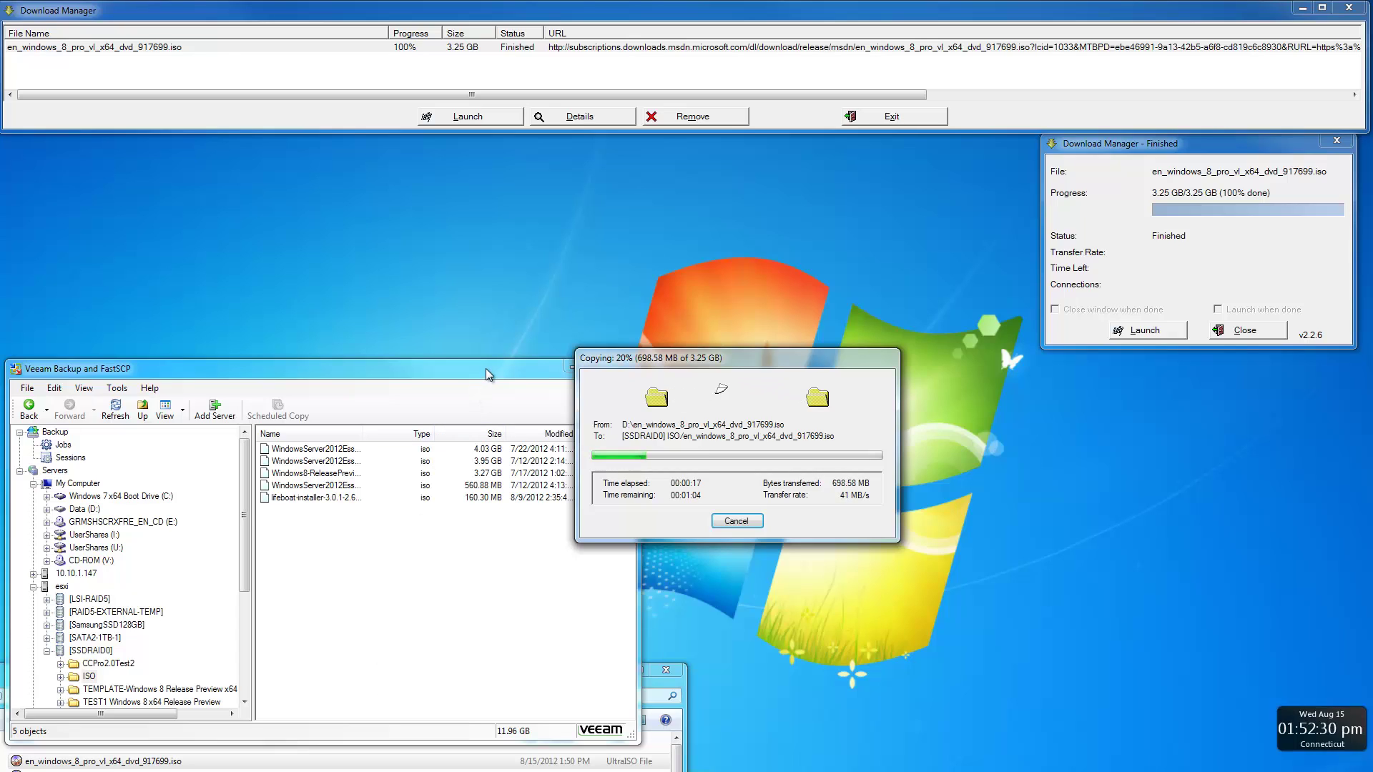
- Minimise Veeam, the download list and Explorer, dismiss the finished notice, and park copy progress top-right
{"action": "left_click", "coordinate": [573, 368]}
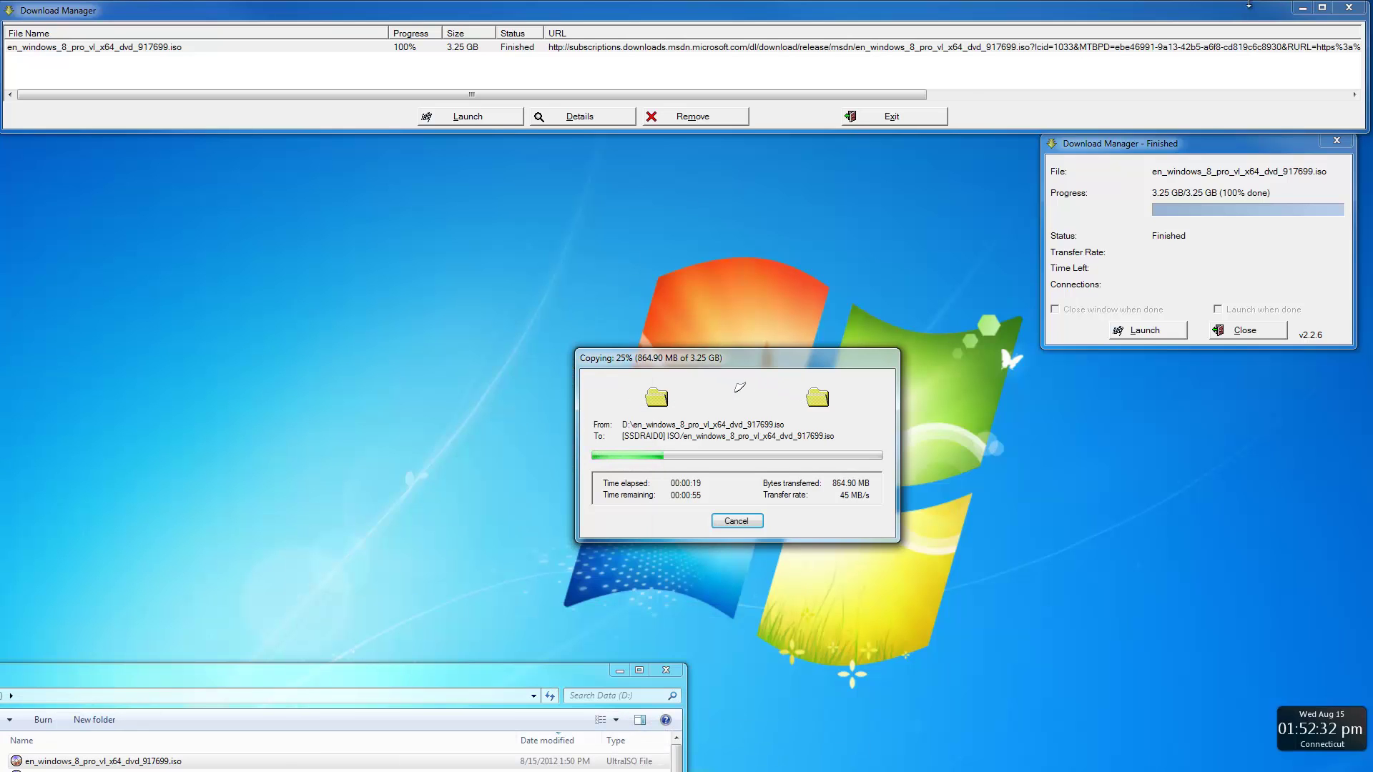
{"action": "left_click", "coordinate": [1303, 7]}
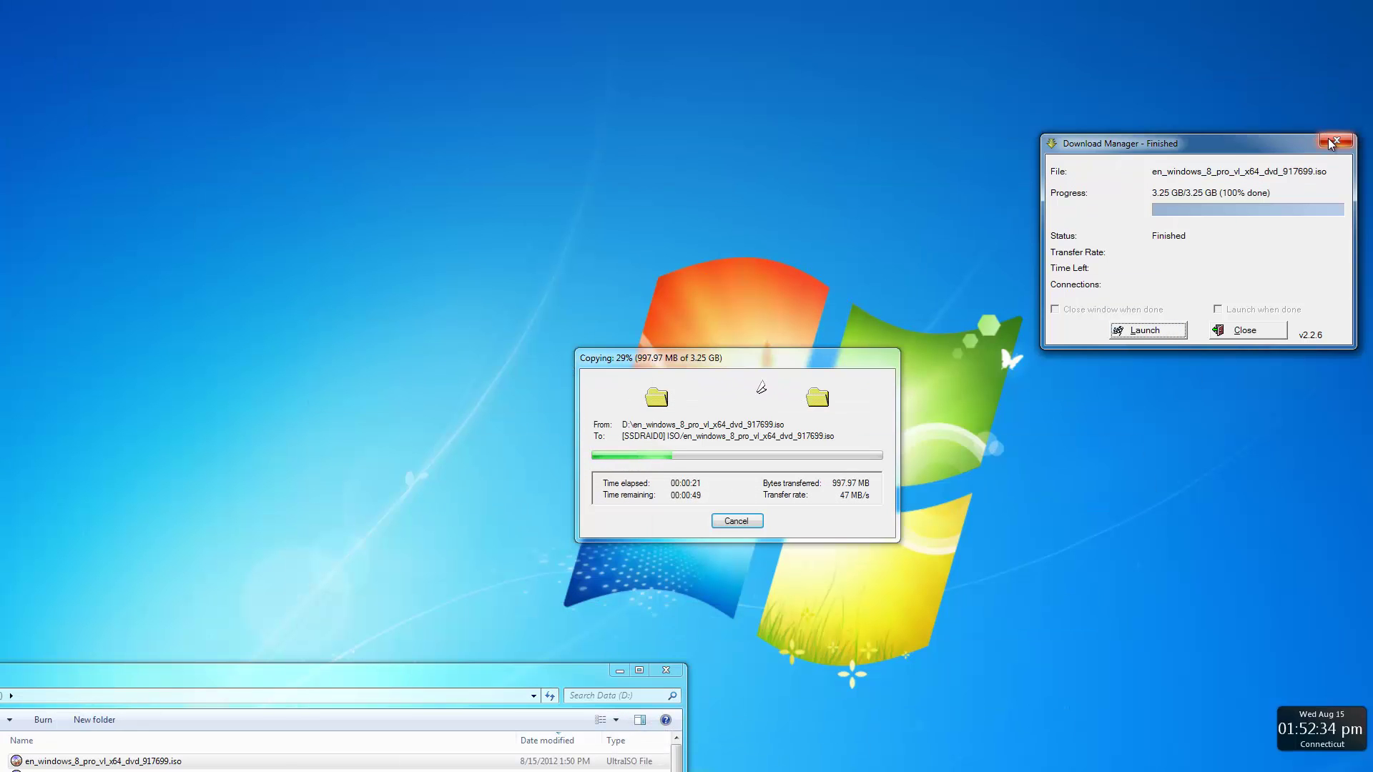
{"action": "left_click", "coordinate": [1336, 142]}
{"action": "left_click_drag", "start_coordinate": [794, 358], "coordinate": [1195, 19]}
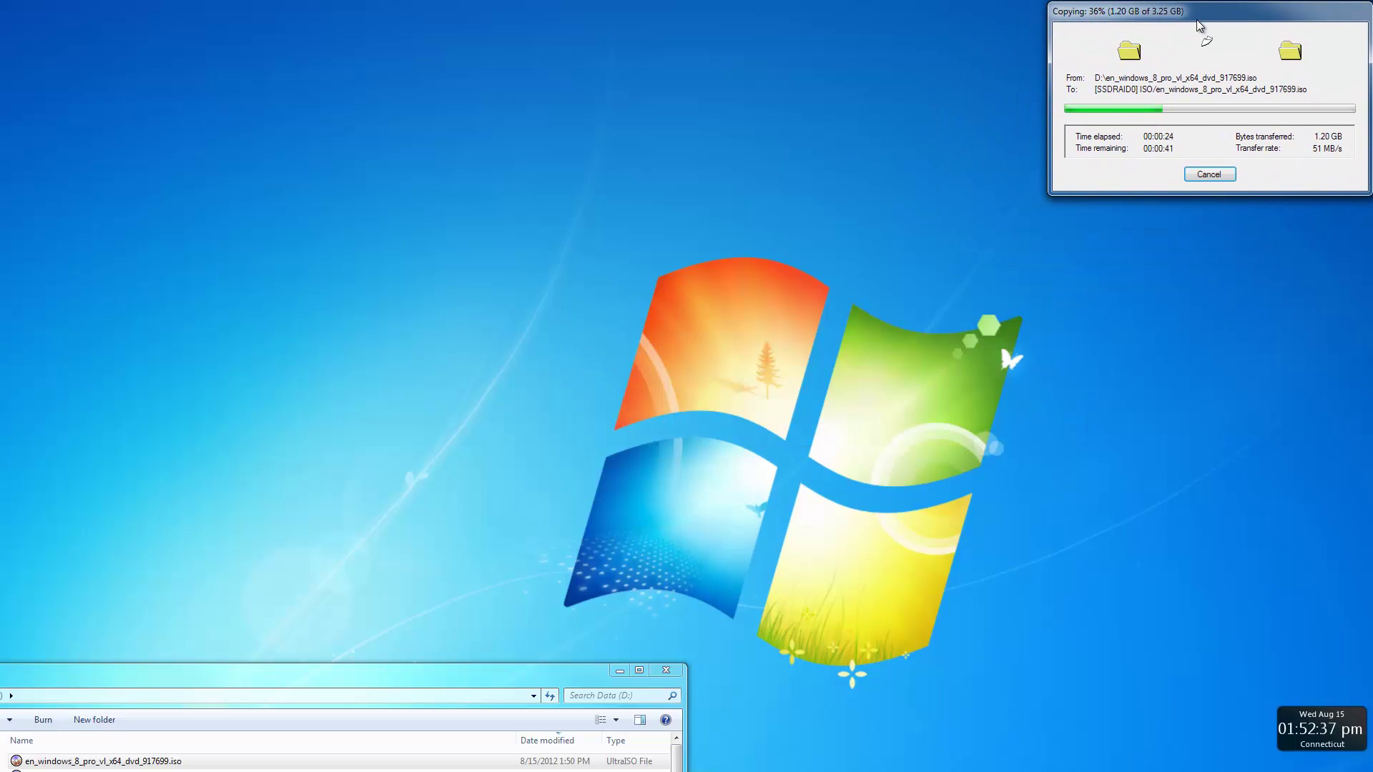
{"action": "left_click", "coordinate": [620, 670]}
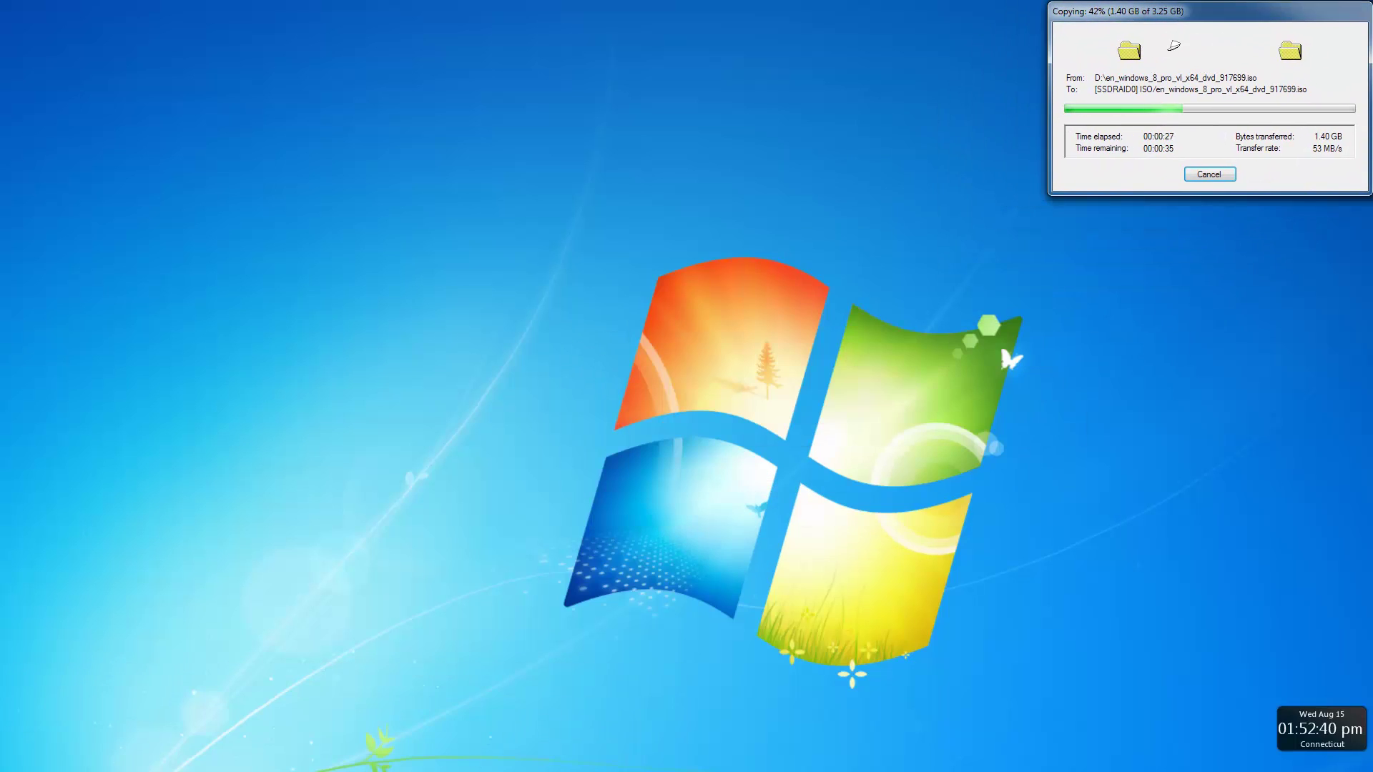
{"action": "mouse_move", "coordinate": [336, 762]}
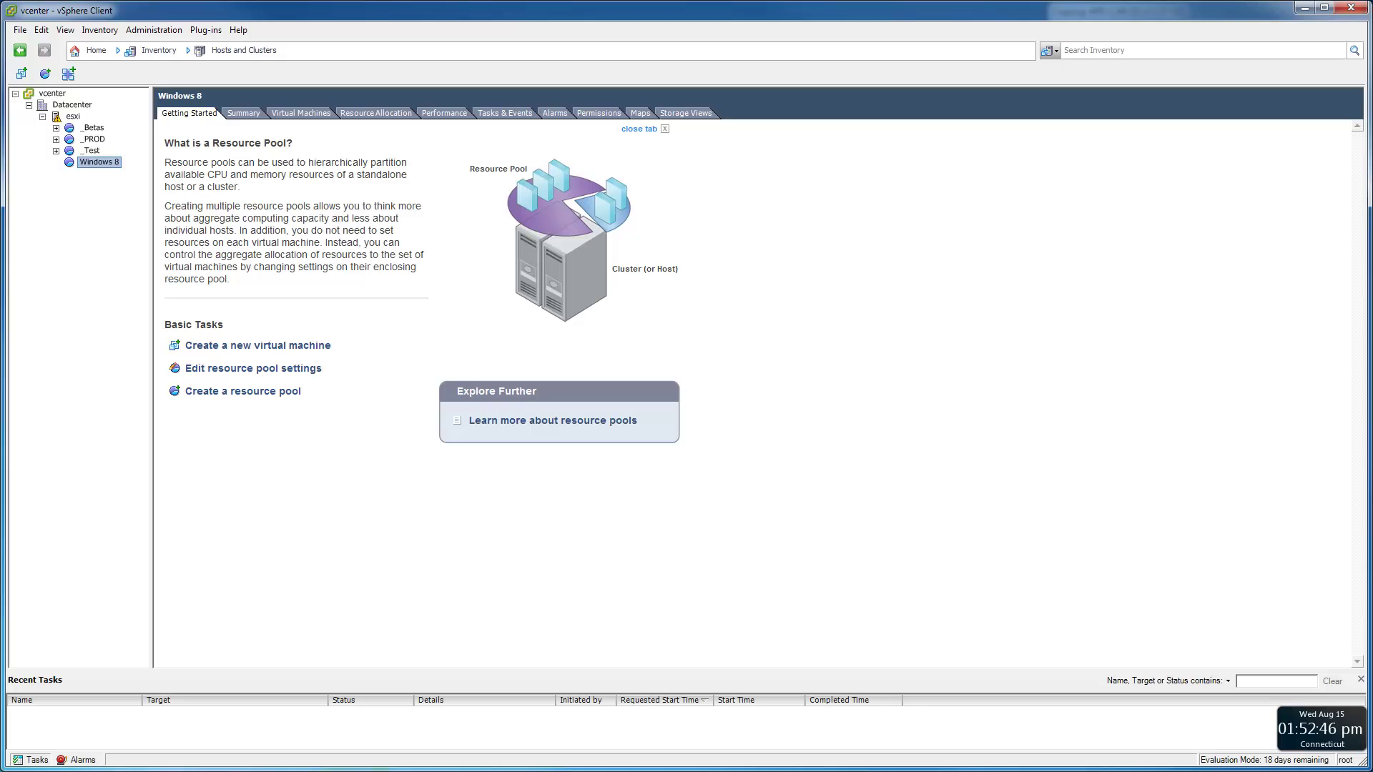
- Start a new virtual machine in the Windows 8 resource pool with the Typical configuration
{"action": "left_click", "coordinate": [1192, 690]}
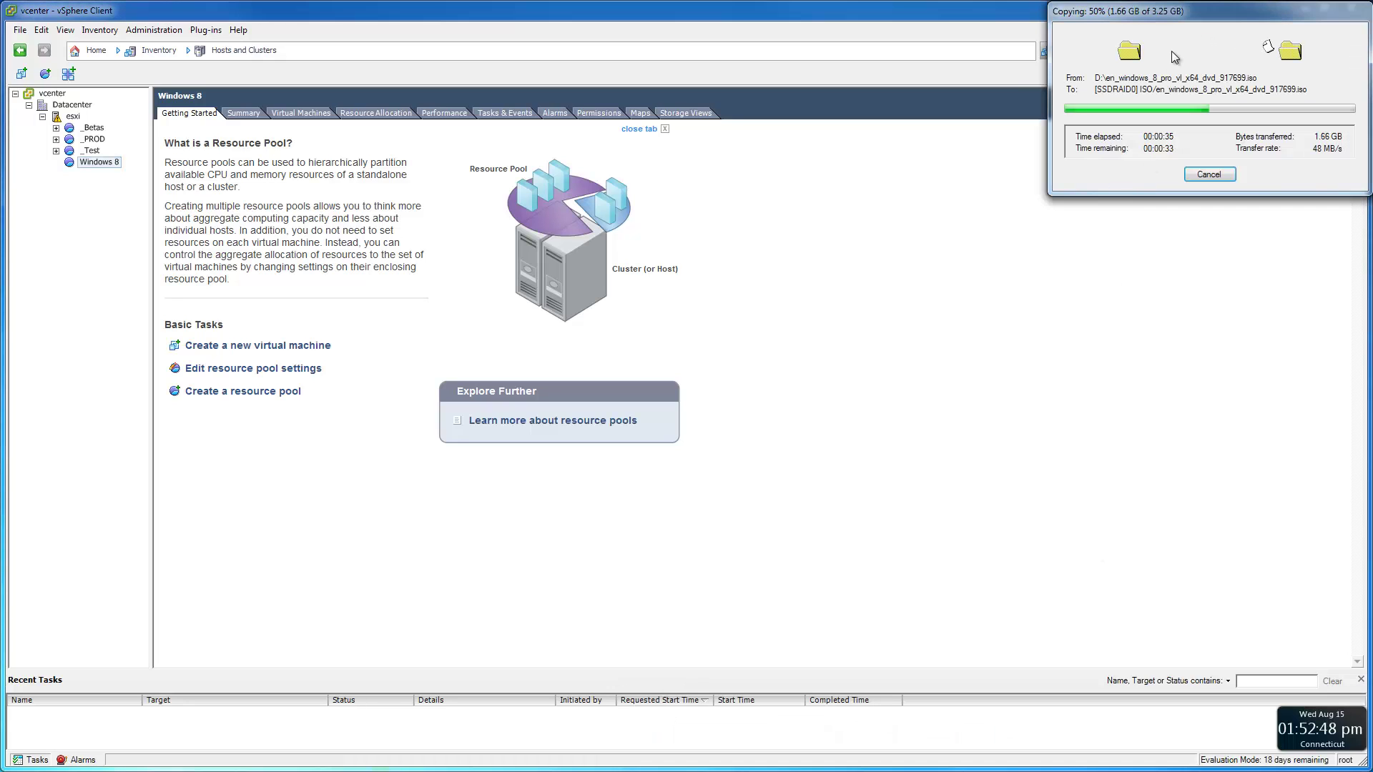
{"action": "left_click_drag", "start_coordinate": [1156, 18], "coordinate": [1216, 26]}
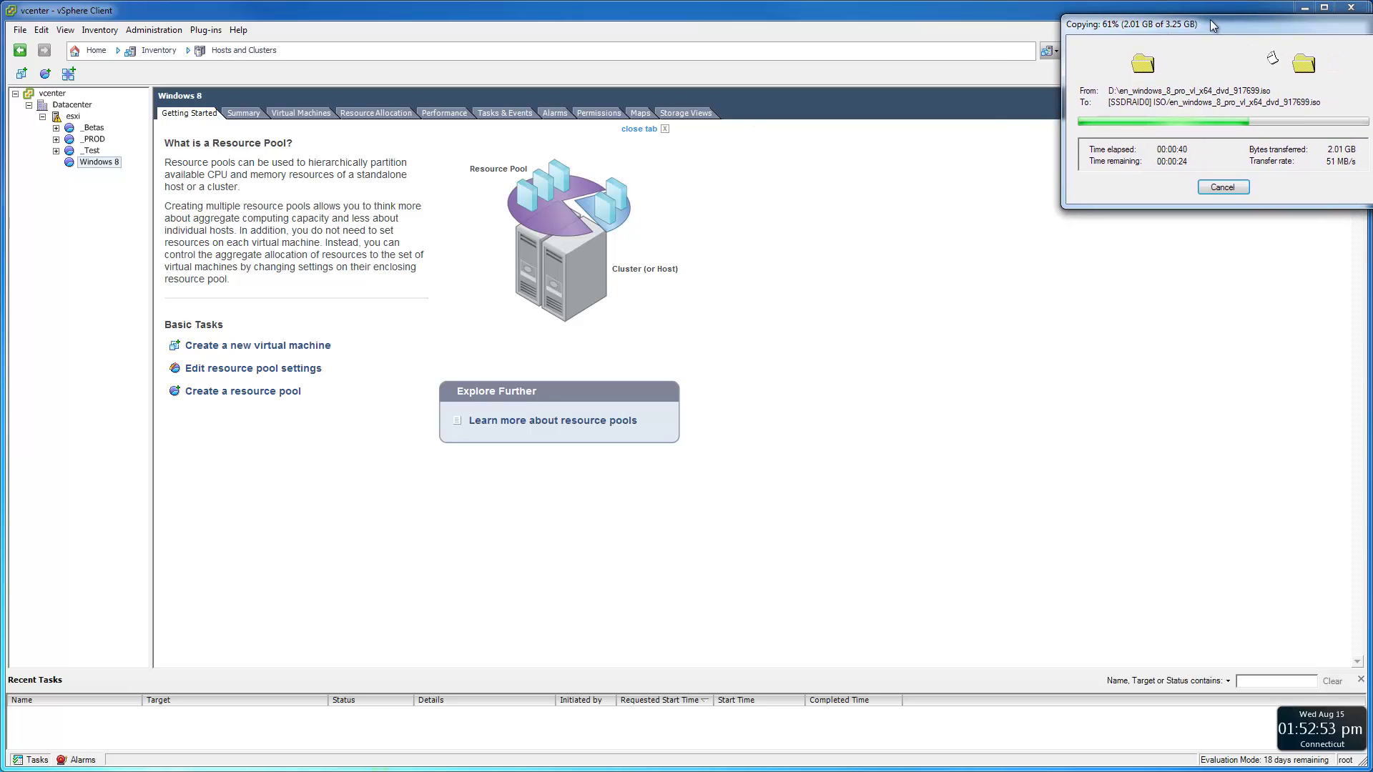
{"action": "right_click", "coordinate": [95, 167]}
{"action": "left_click", "coordinate": [120, 170]}
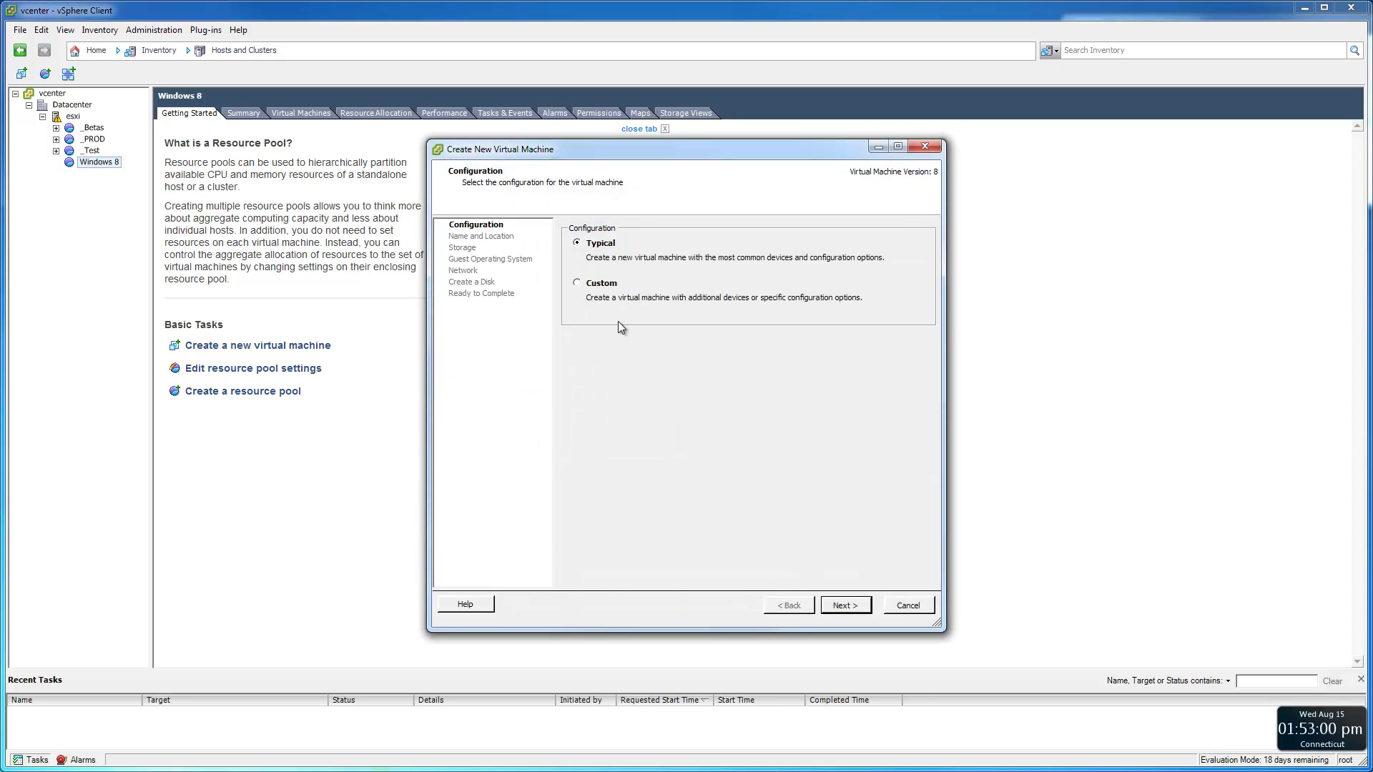
{"action": "left_click", "coordinate": [846, 608]}
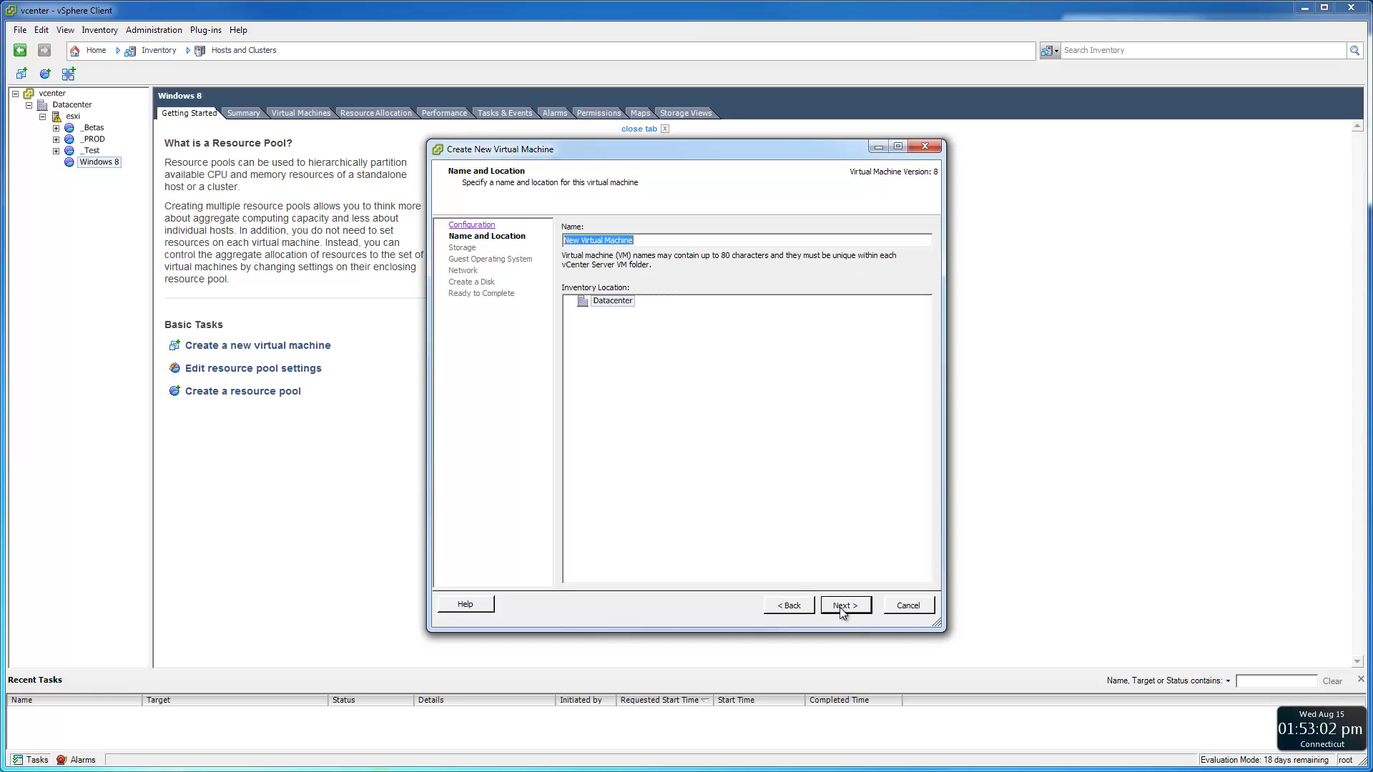
- Name the VM TEMPLATE-Windows 8 Pro VL x64 and continue to the Storage step
{"action": "type", "text": "Windows 8 Pro VL x64"}
{"action": "left_click", "coordinate": [840, 608]}
{"action": "left_click", "coordinate": [689, 241]}
{"action": "type", "text": "TEMPLATE"}
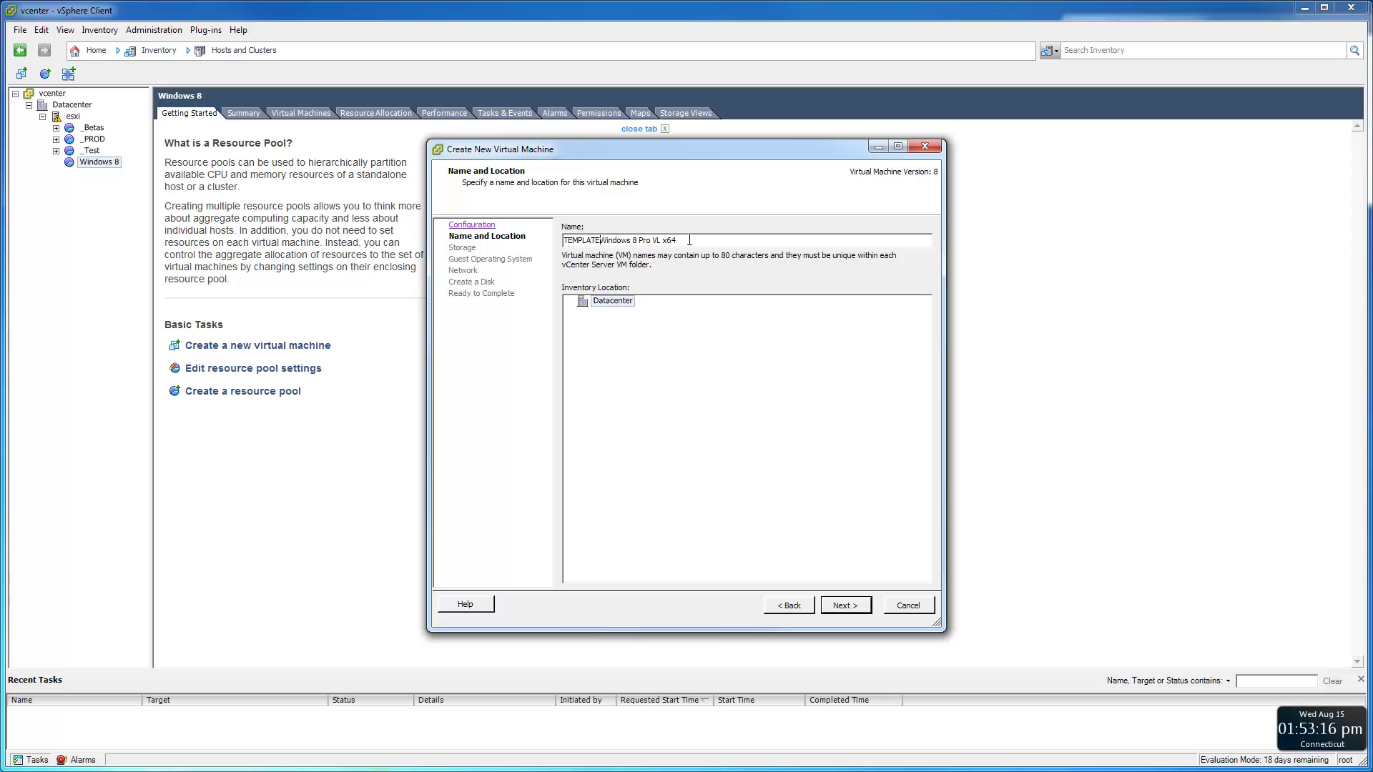
{"action": "type", "text": "-"}
{"action": "left_click_drag", "start_coordinate": [708, 240], "coordinate": [553, 243]}
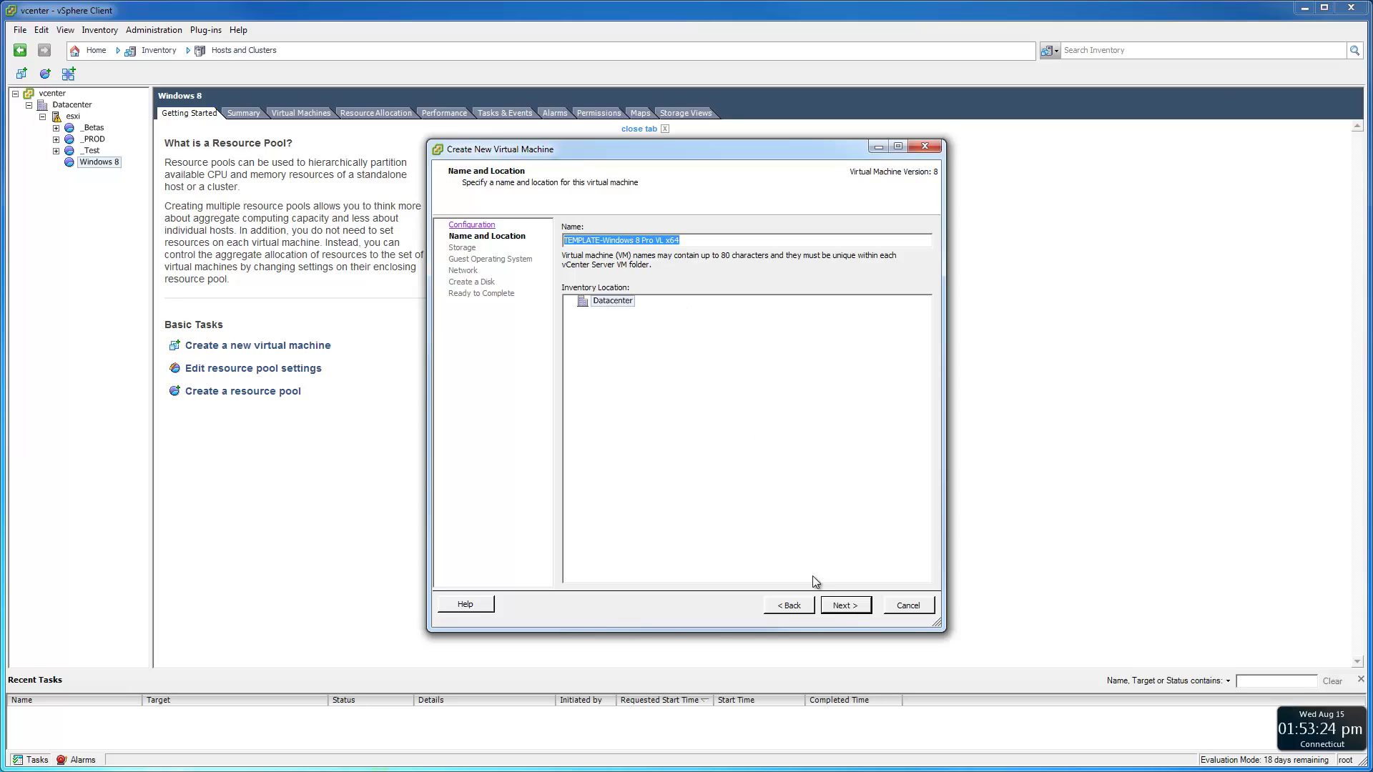
{"action": "left_click", "coordinate": [833, 610]}
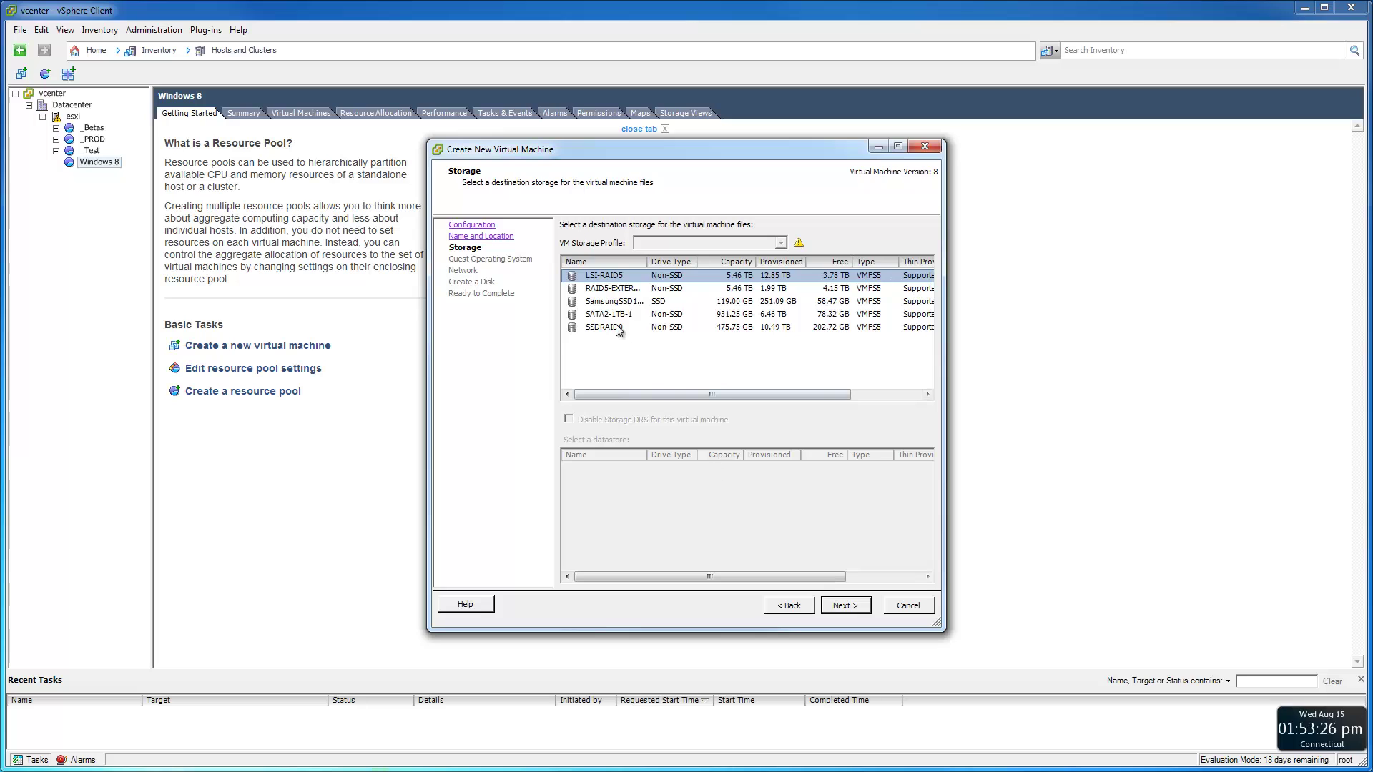
- Place the VM on the SSDRAID0 datastore with Microsoft Windows 8 (64-bit) as guest OS
{"action": "left_click", "coordinate": [618, 329]}
{"action": "left_click", "coordinate": [841, 606]}
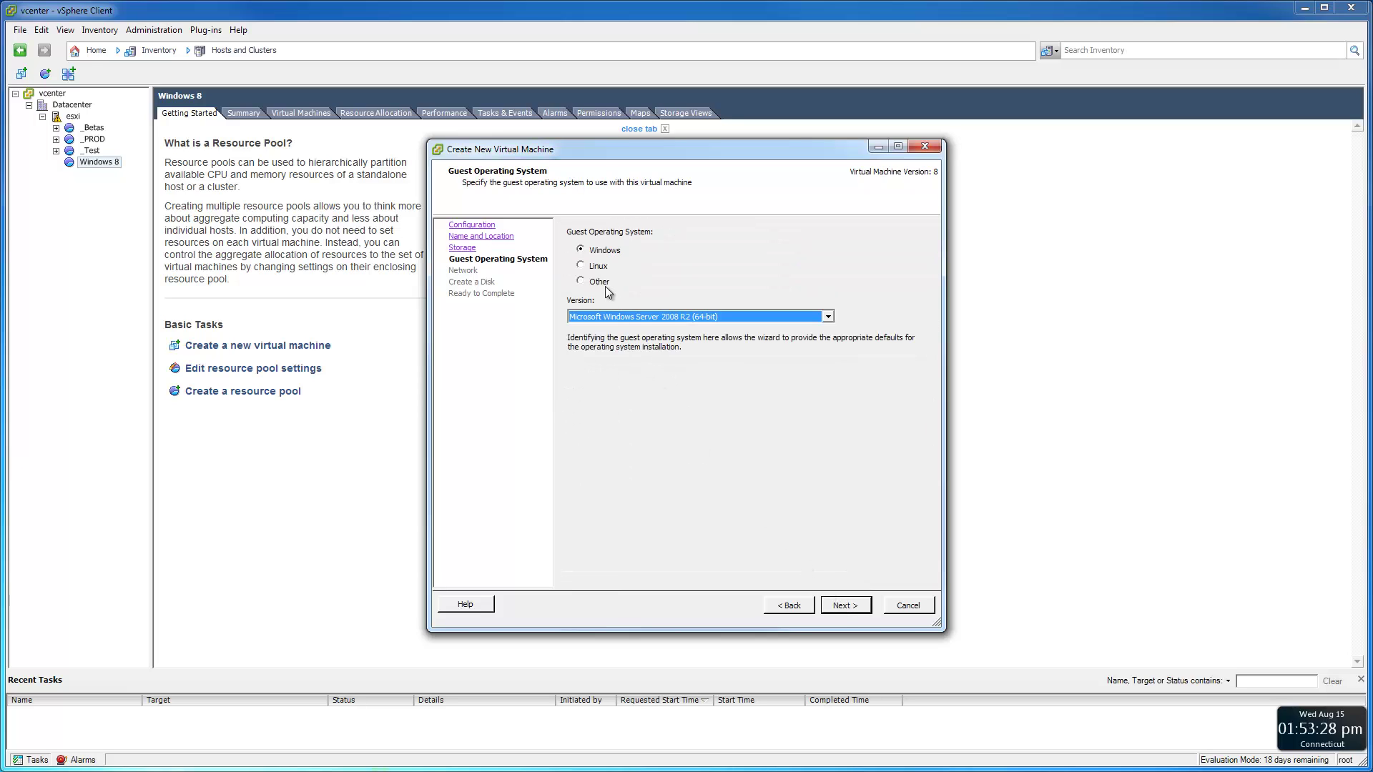
{"action": "left_click", "coordinate": [654, 317]}
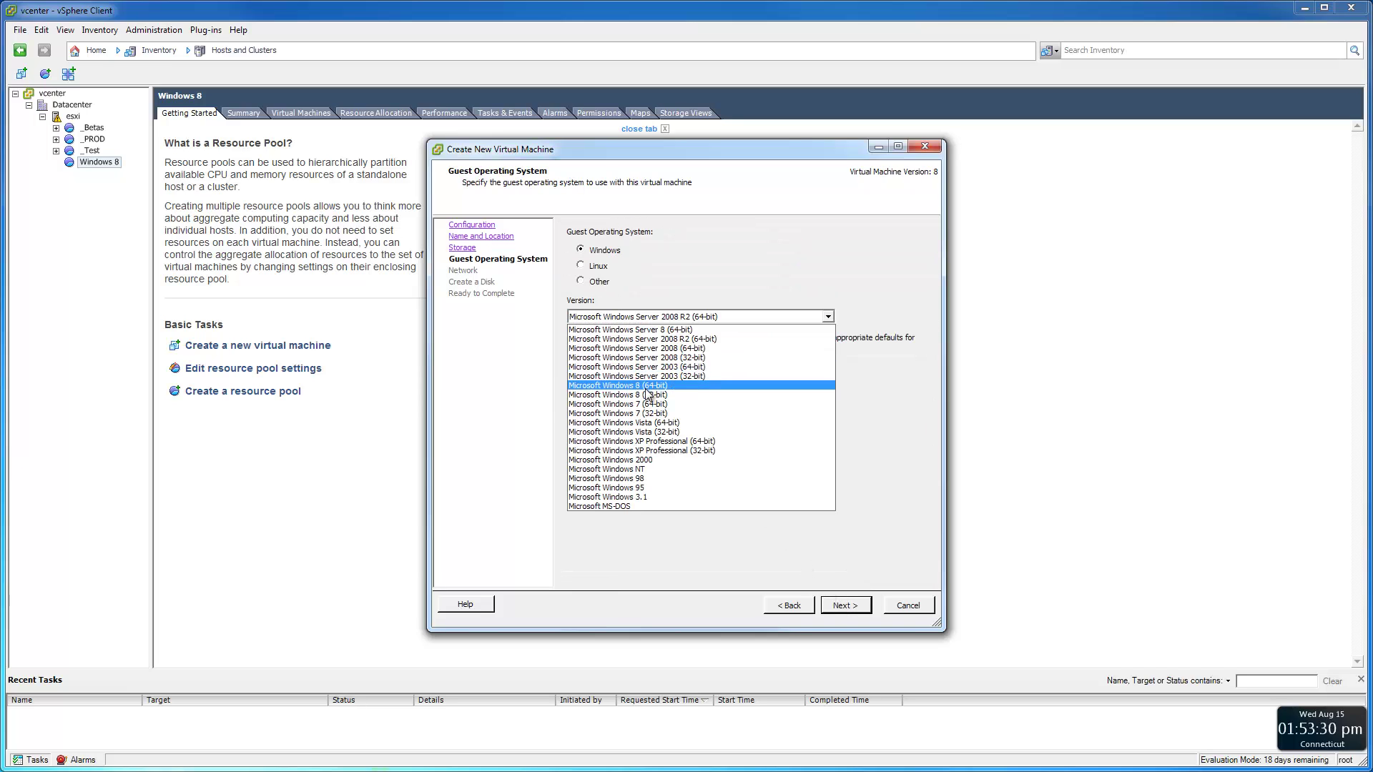
{"action": "left_click", "coordinate": [679, 388]}
{"action": "left_click", "coordinate": [856, 607]}
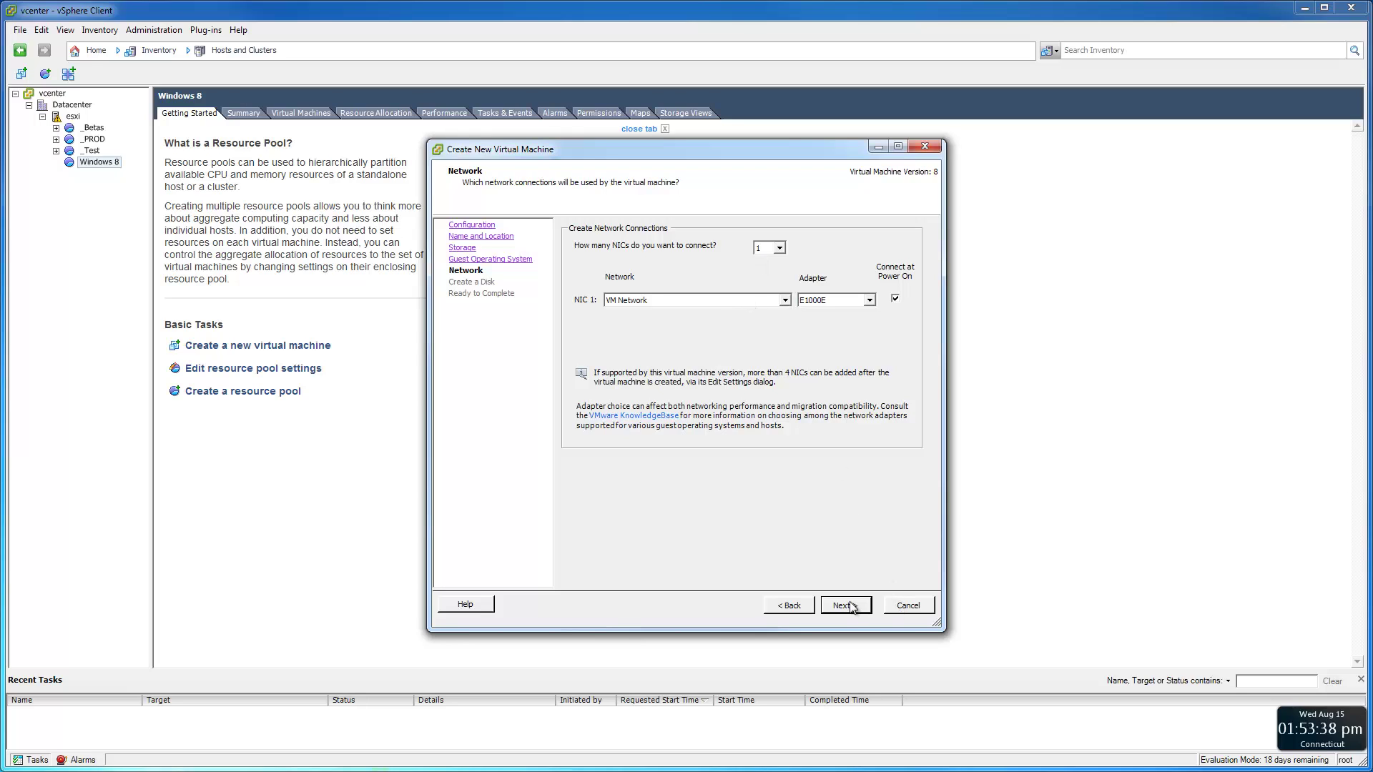
- Keep VM Network and the E1000E adapter type for NIC 1
{"action": "left_click", "coordinate": [785, 300]}
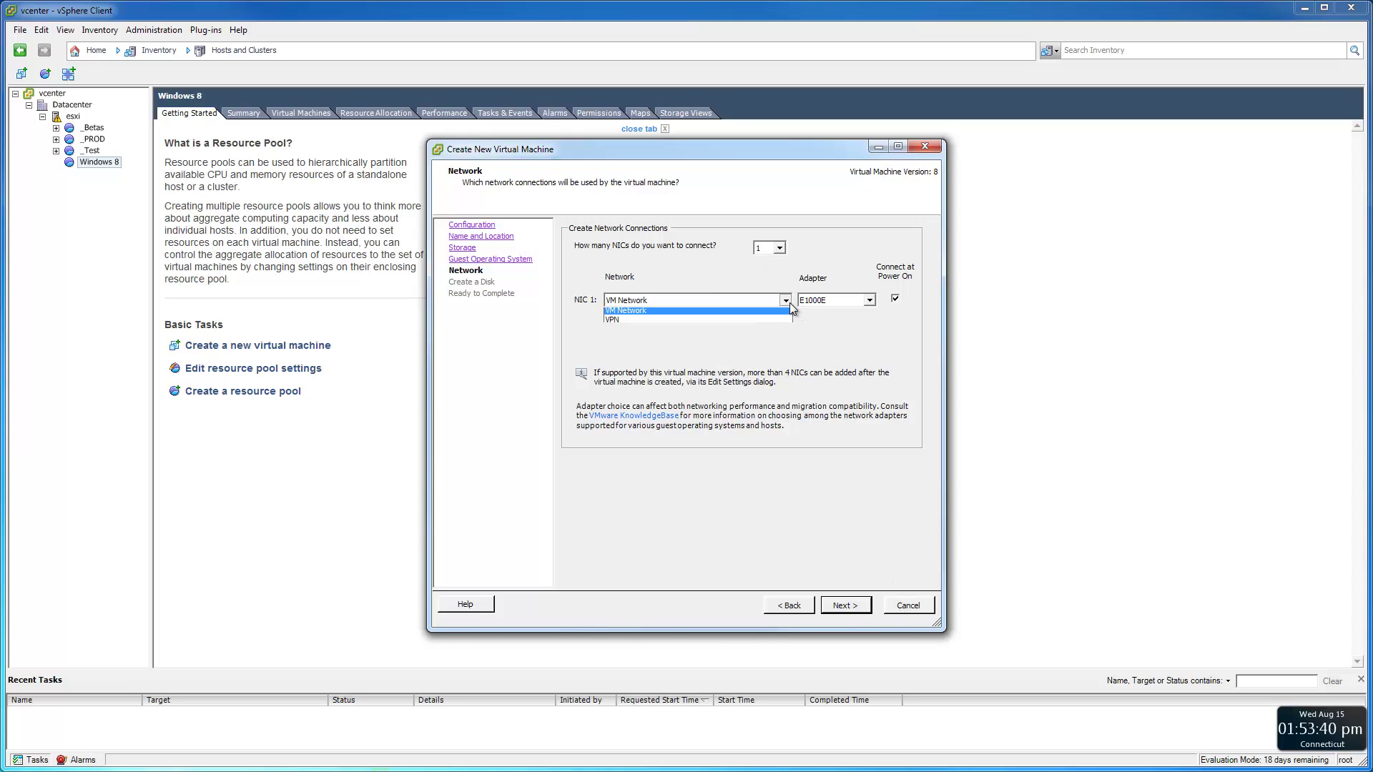
{"action": "left_click", "coordinate": [715, 310]}
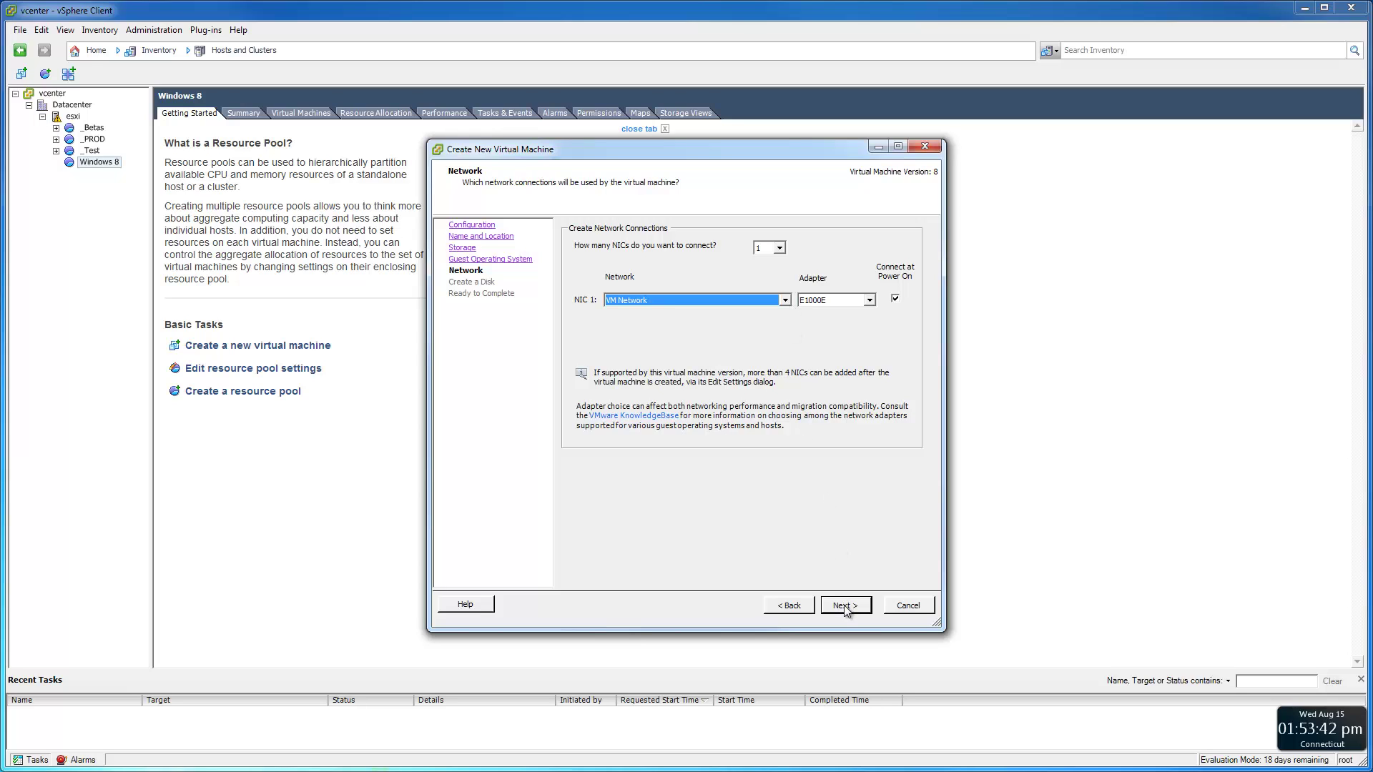
{"action": "left_click", "coordinate": [869, 300]}
{"action": "left_click", "coordinate": [869, 302]}
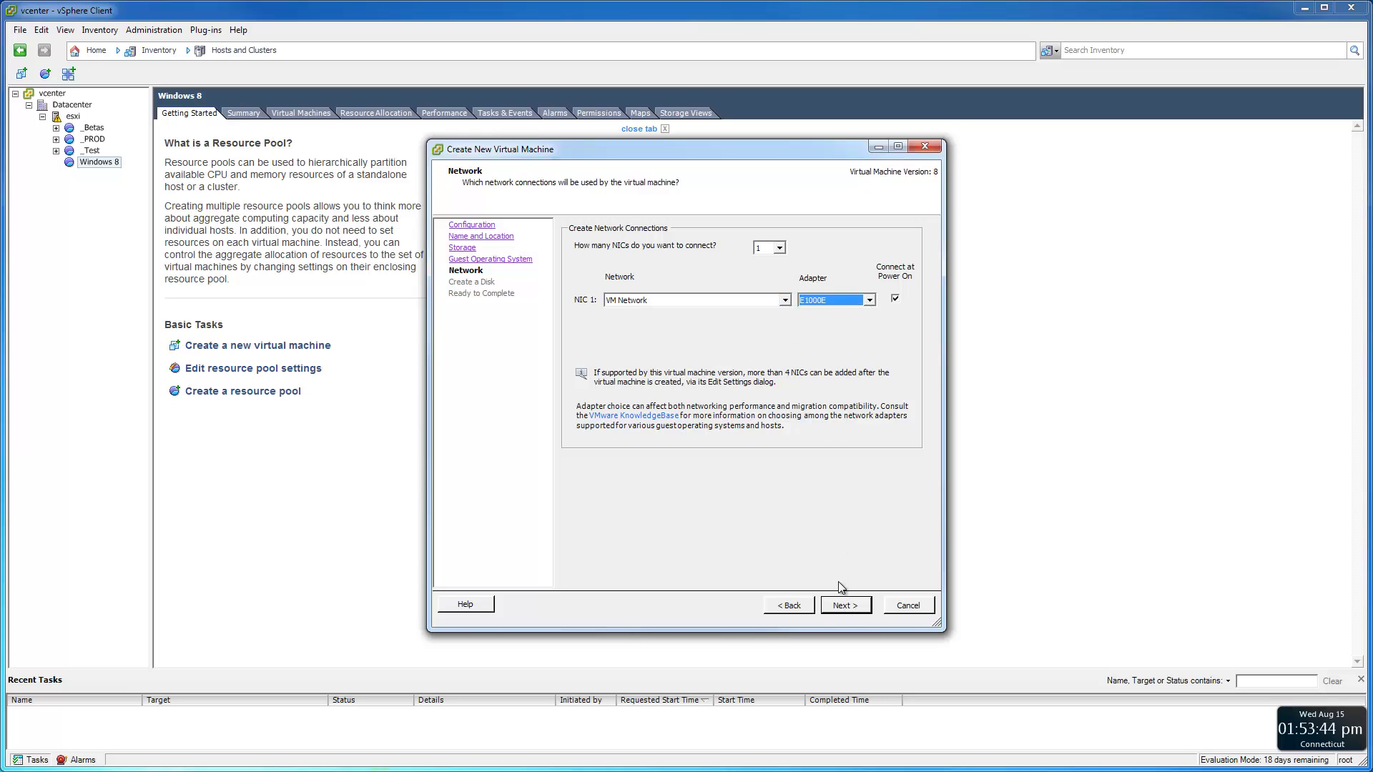
{"action": "left_click", "coordinate": [843, 610]}
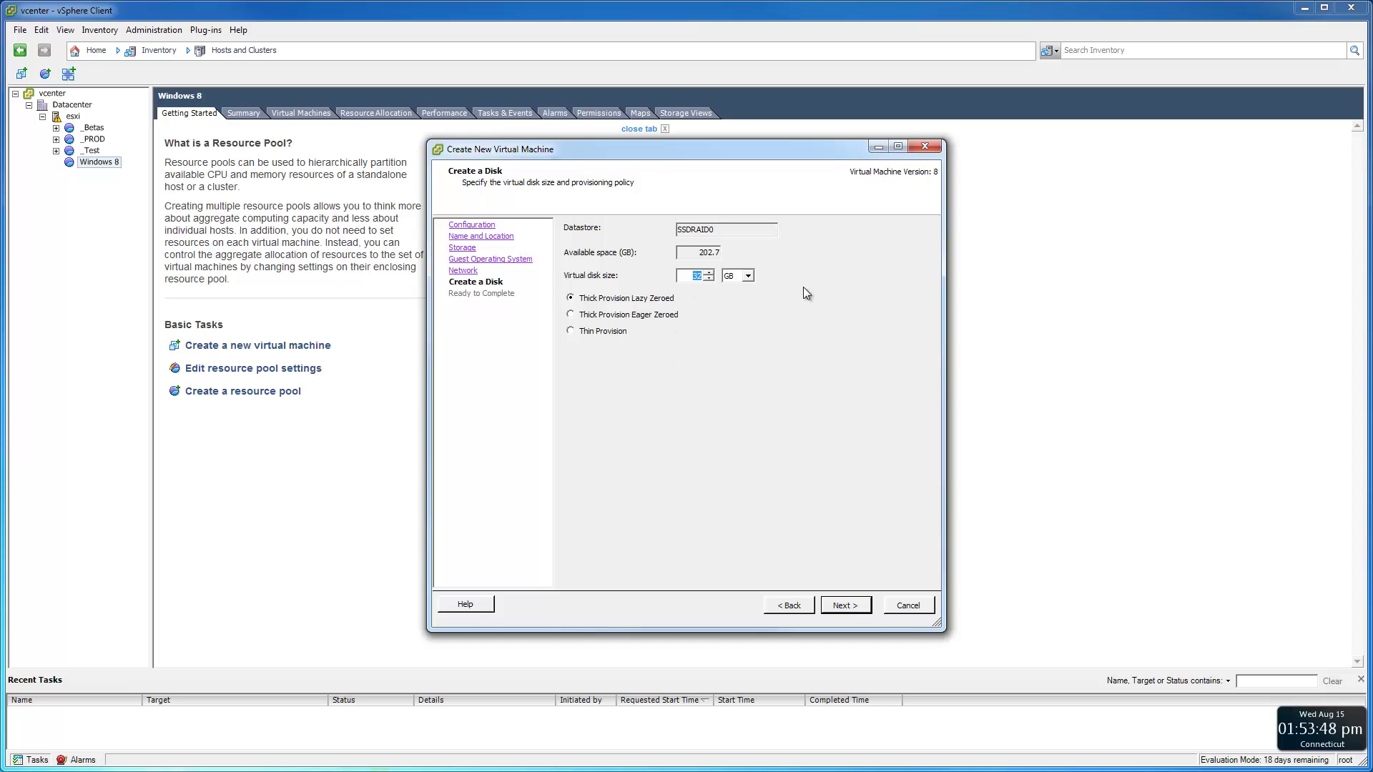
- Create a 750 GB thin-provisioned disk, accept the overcommitment warning, and choose to edit settings before completion
{"action": "type", "text": "750"}
{"action": "left_click", "coordinate": [592, 327]}
{"action": "left_click", "coordinate": [843, 612]}
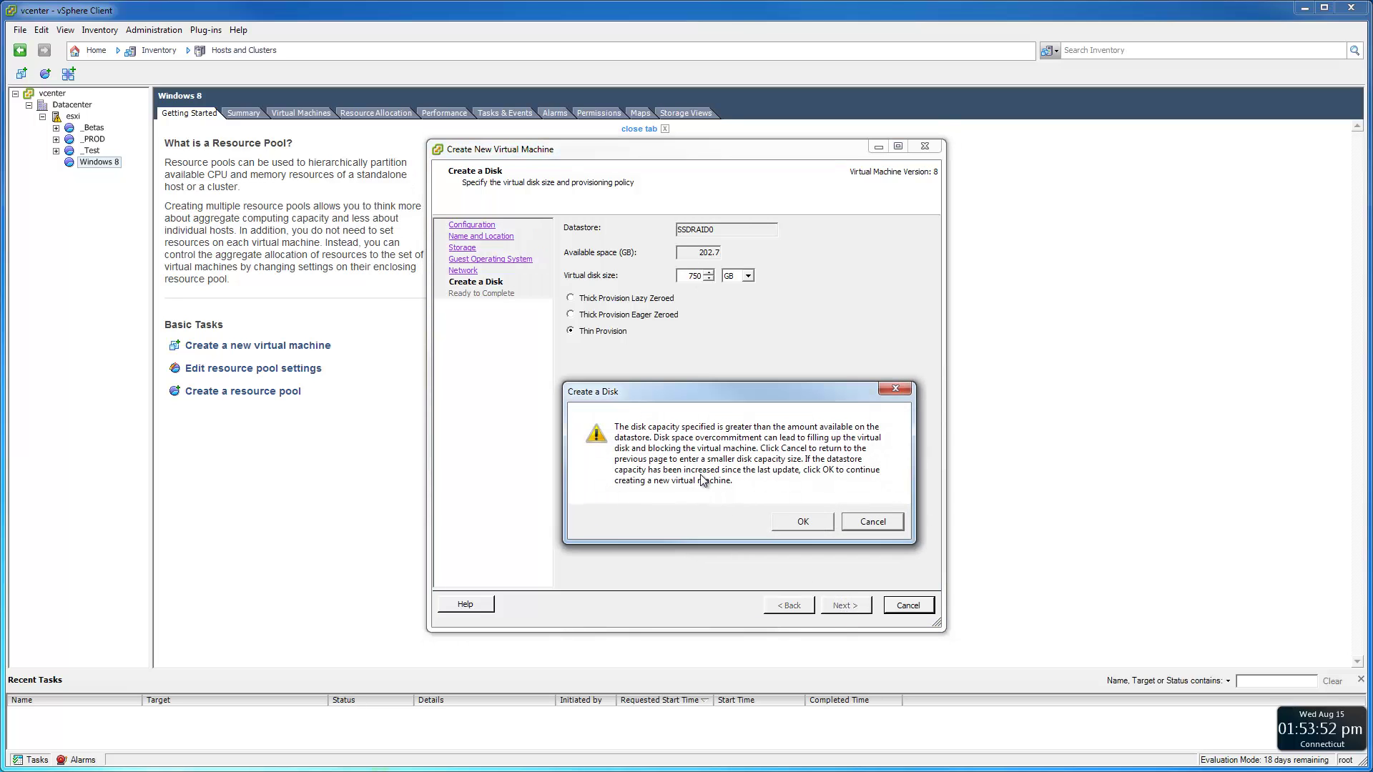
{"action": "left_click", "coordinate": [800, 525]}
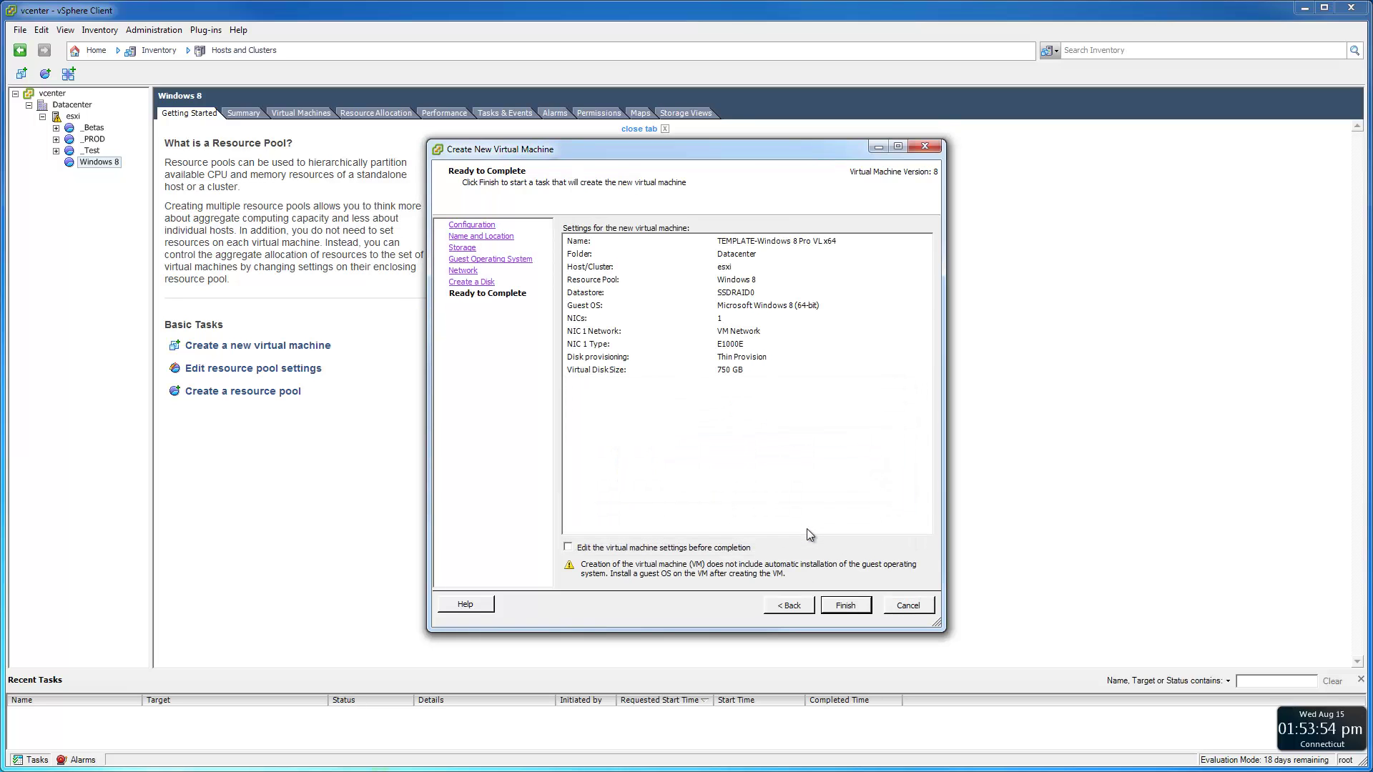
{"action": "left_click", "coordinate": [672, 551]}
- In the new VM's hardware properties, set the New CD/DVD drive to use a Datastore ISO File
{"action": "left_click", "coordinate": [846, 607]}
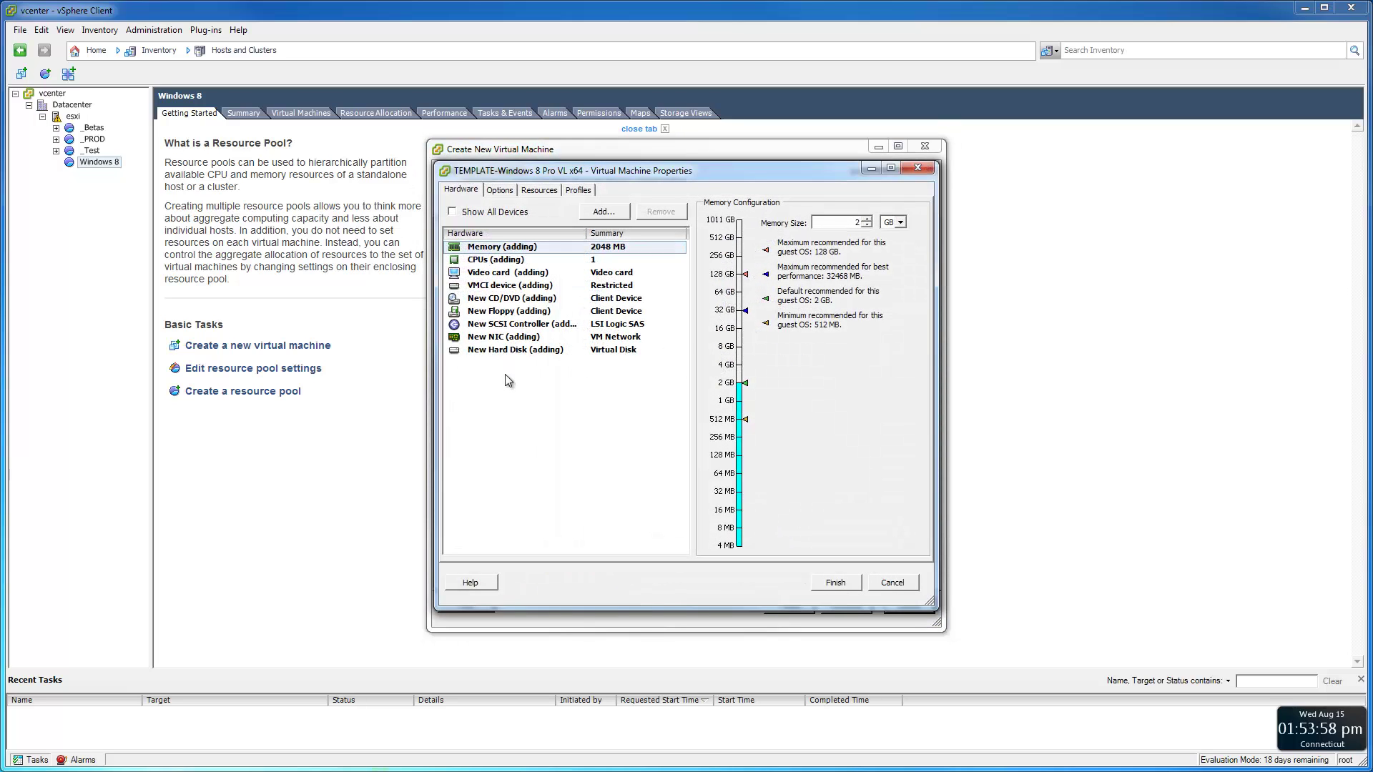
{"action": "mouse_move", "coordinate": [781, 770]}
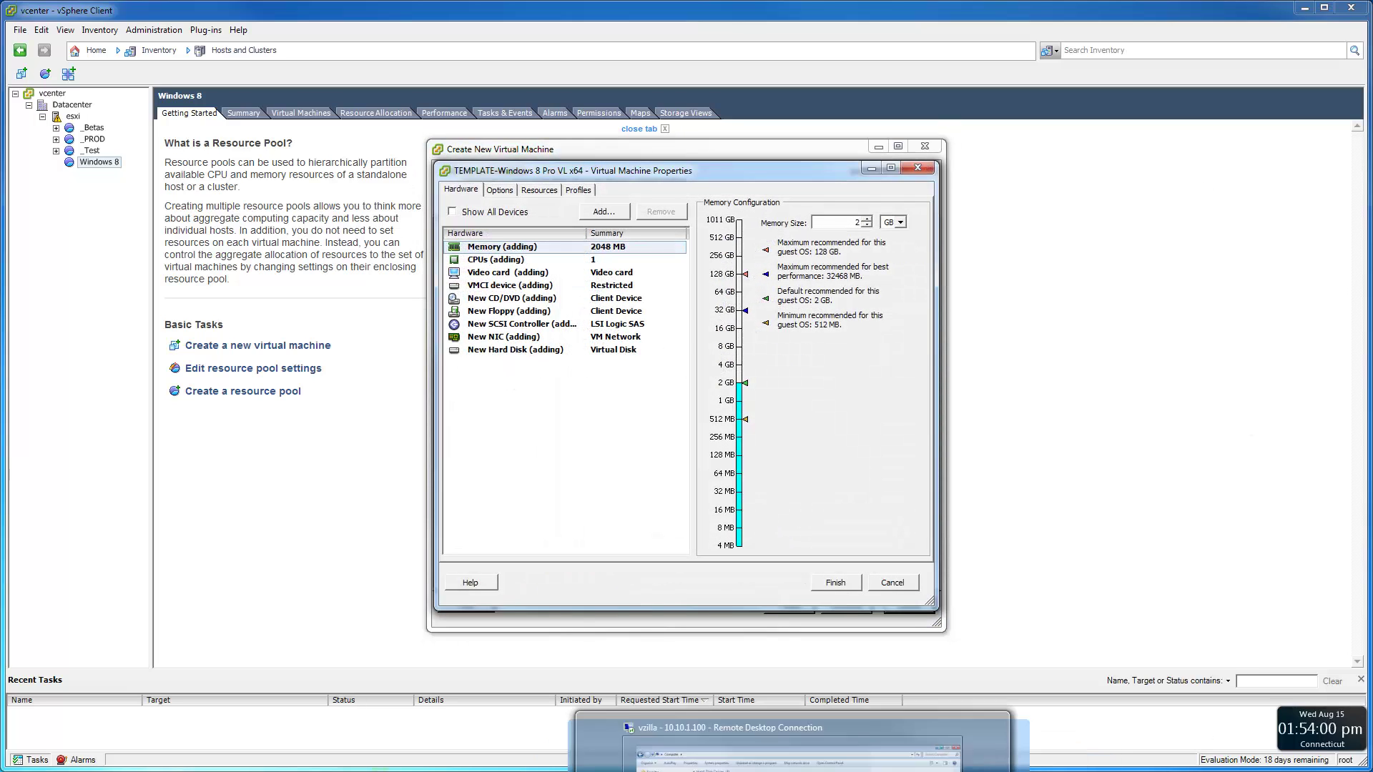
{"action": "left_click", "coordinate": [972, 770]}
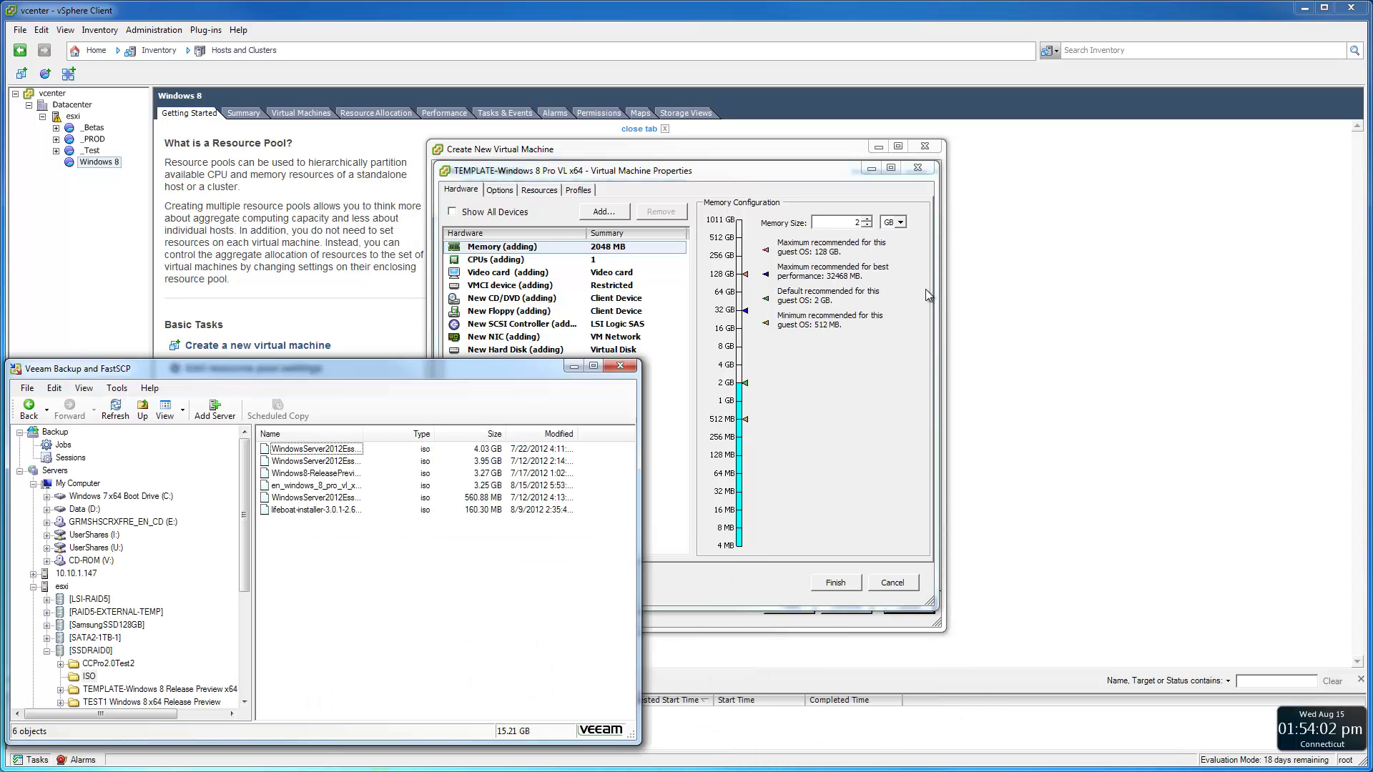
{"action": "left_click", "coordinate": [572, 366]}
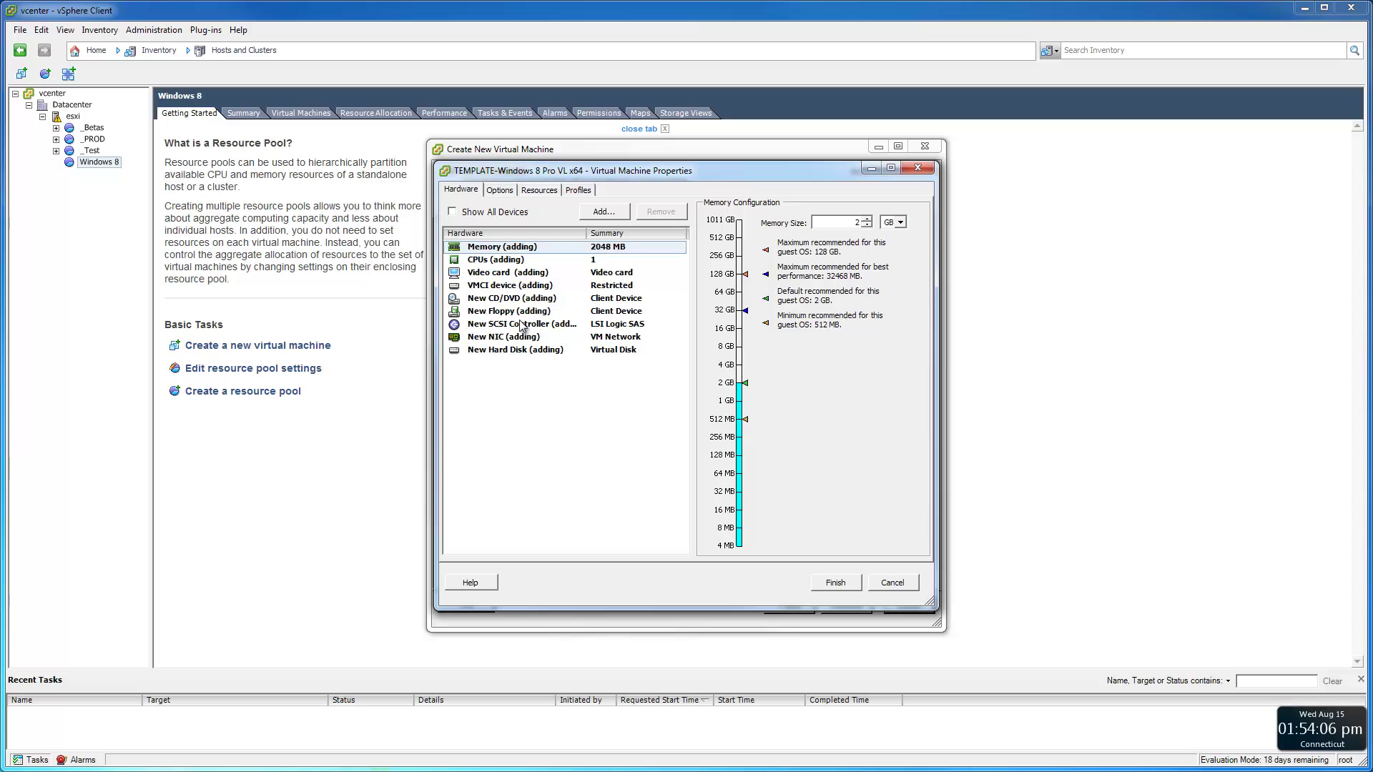
{"action": "left_click", "coordinate": [510, 300]}
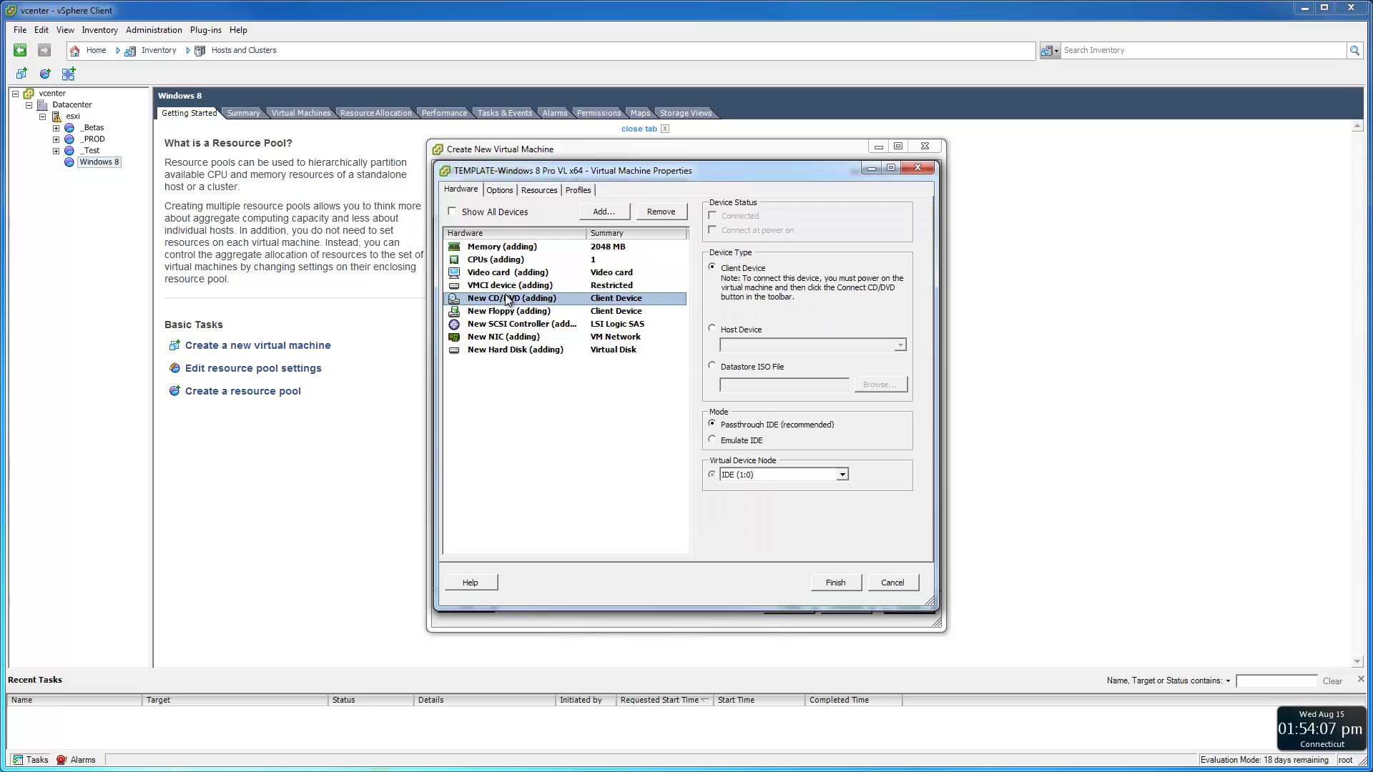
{"action": "left_click", "coordinate": [729, 370]}
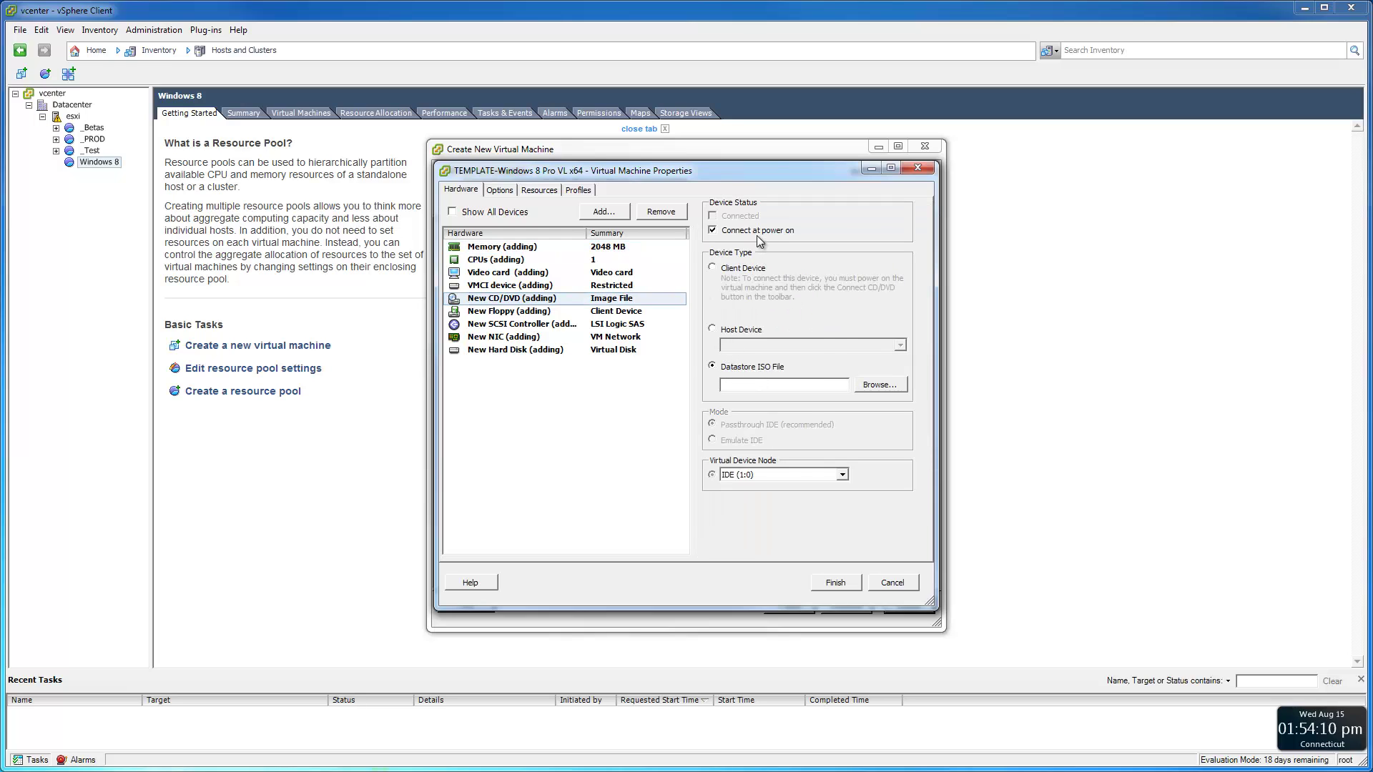
- Pick the Windows 8 Pro ISO from SSDRAID0/ISO and finish creating the VM
{"action": "left_click", "coordinate": [886, 387]}
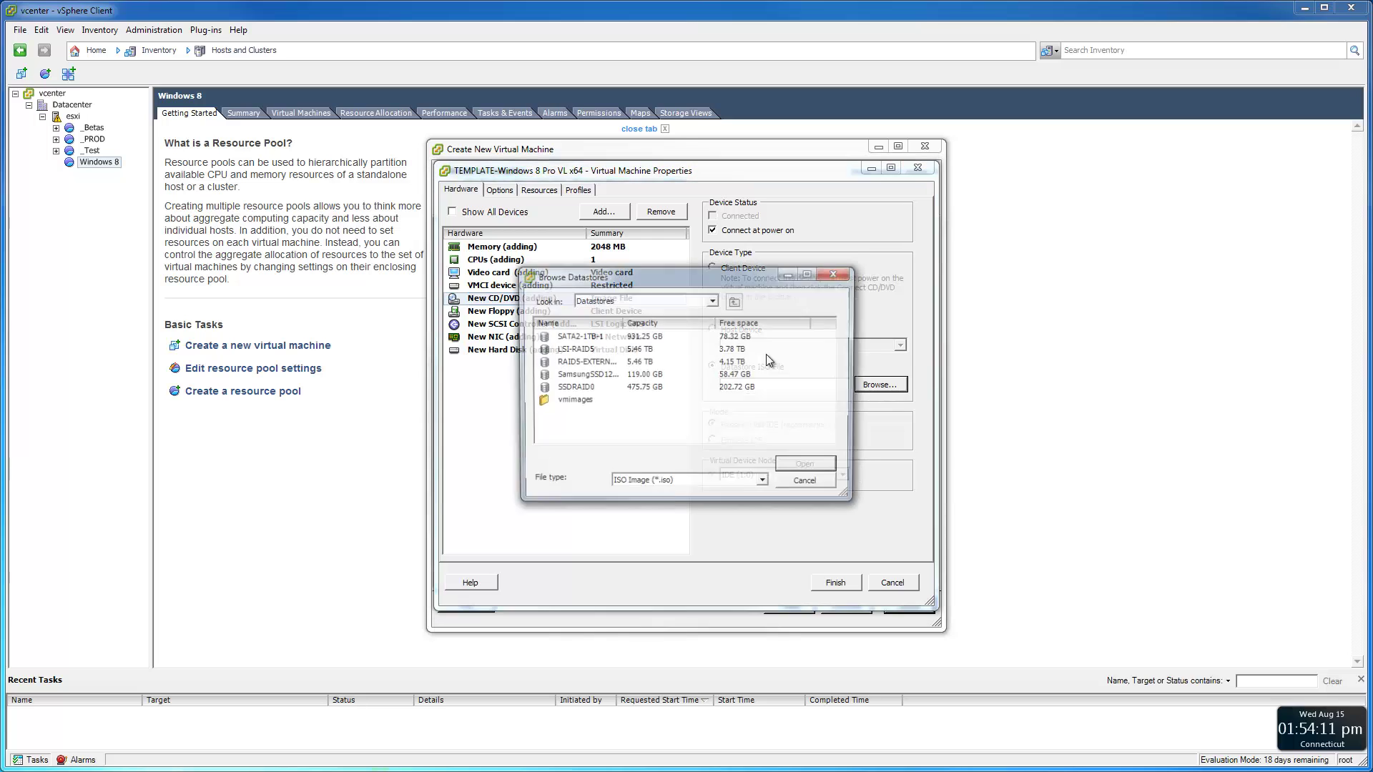
{"action": "double_click", "coordinate": [576, 389]}
{"action": "double_click", "coordinate": [564, 349]}
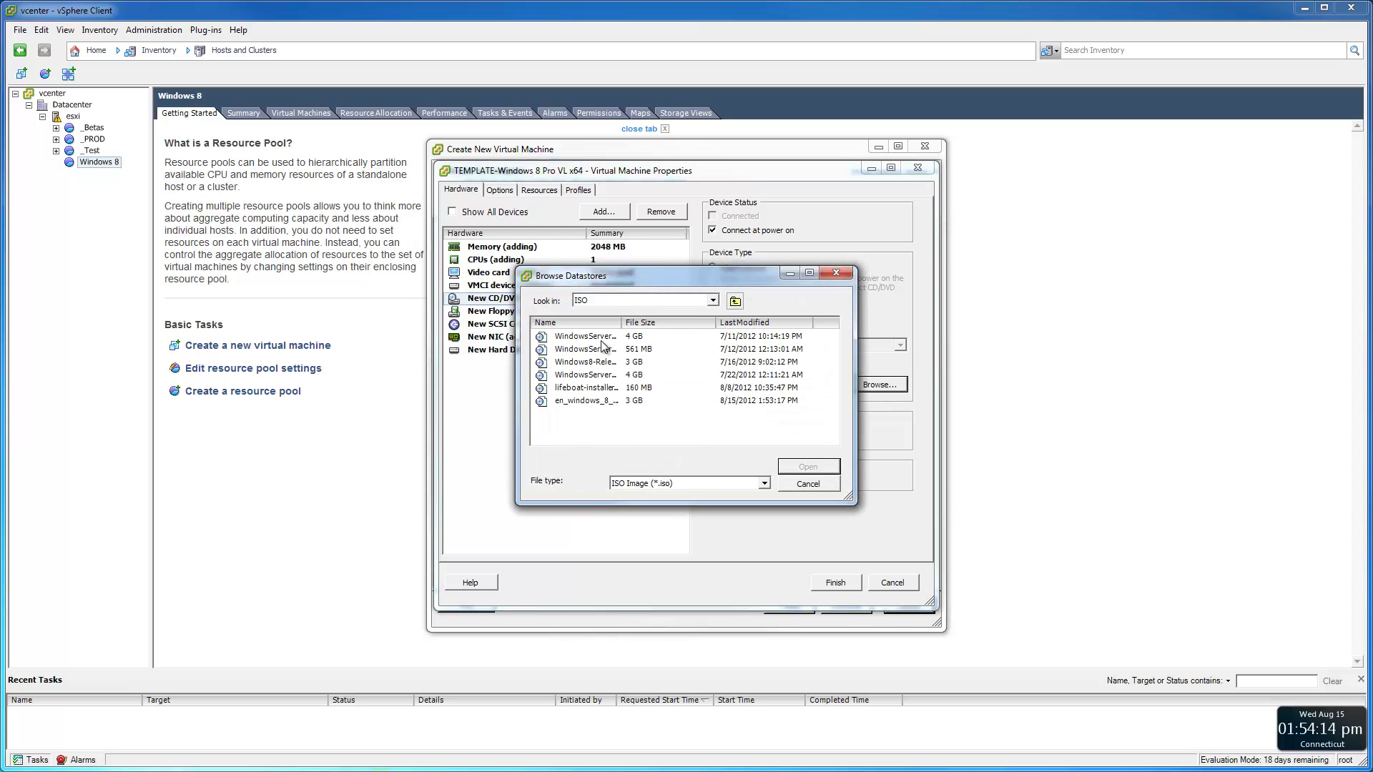
{"action": "left_click", "coordinate": [760, 326]}
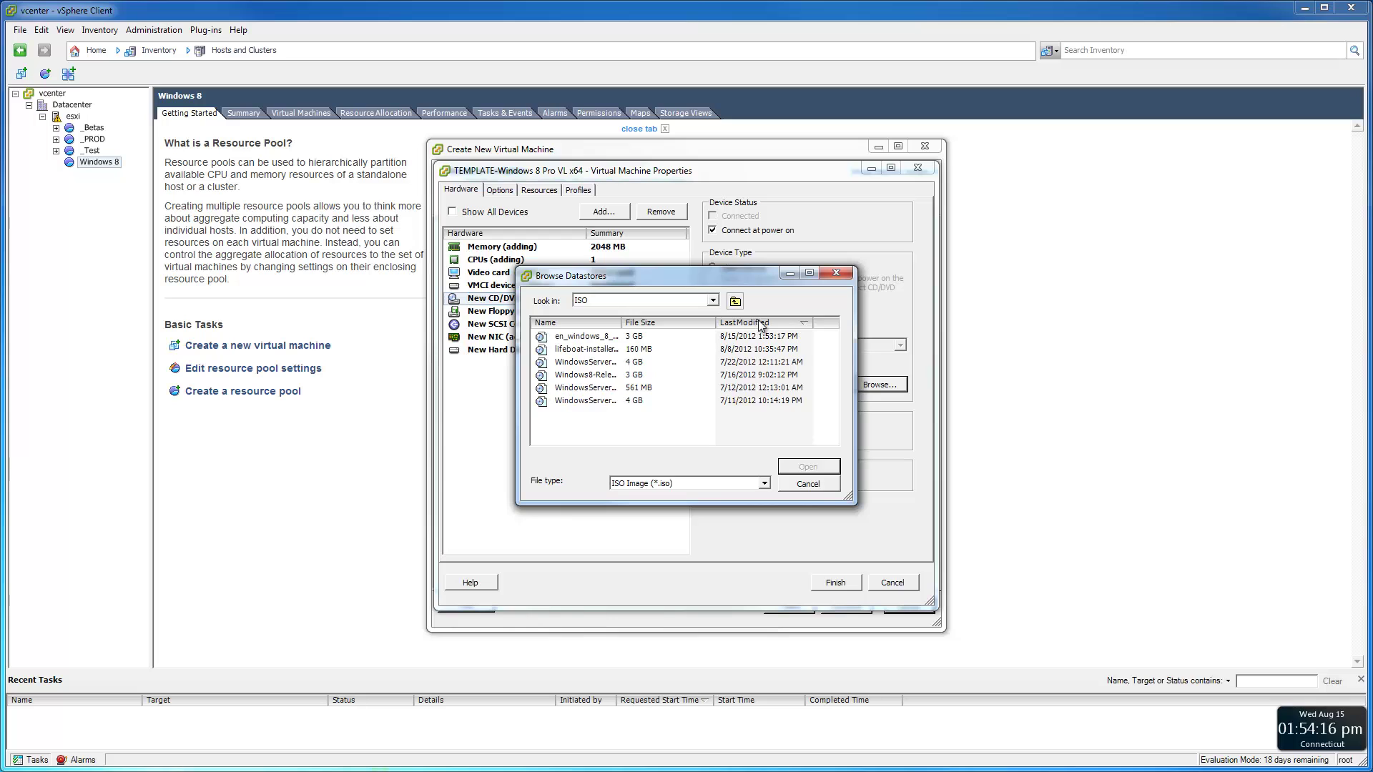
{"action": "left_click", "coordinate": [615, 340]}
{"action": "left_click_drag", "start_coordinate": [621, 322], "coordinate": [814, 337]}
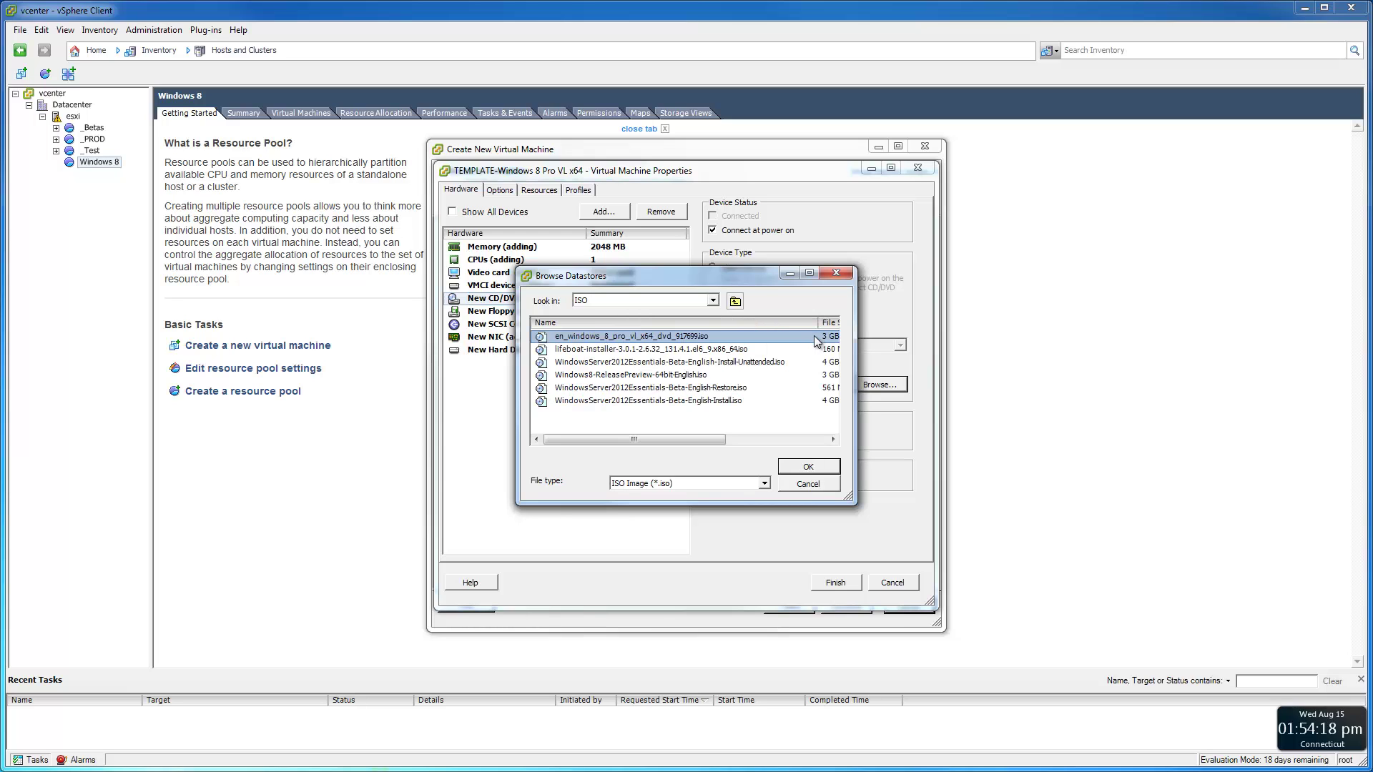
{"action": "left_click", "coordinate": [809, 463]}
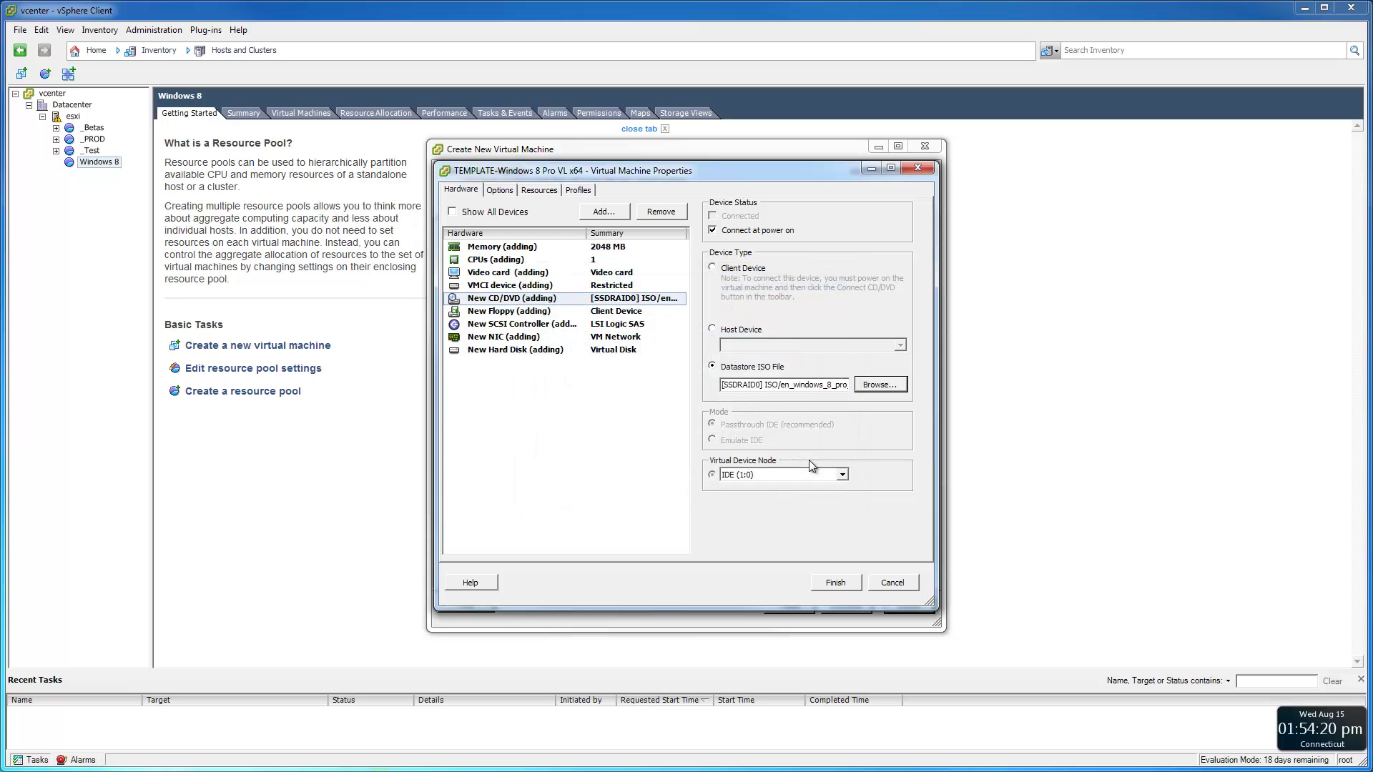
{"action": "left_click", "coordinate": [834, 583]}
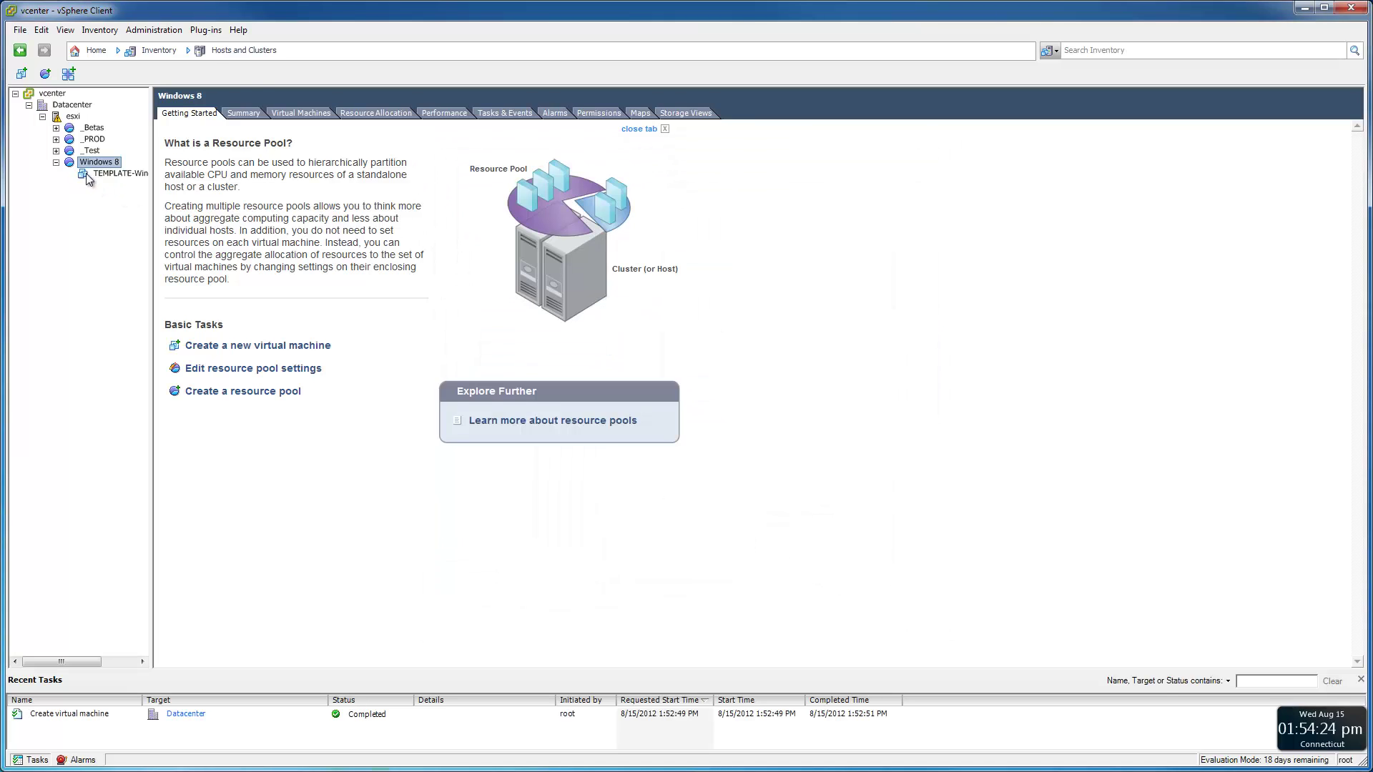
- Open the TEMPLATE VM's console and power the VM on
{"action": "left_click", "coordinate": [104, 175]}
{"action": "right_click", "coordinate": [104, 175]}
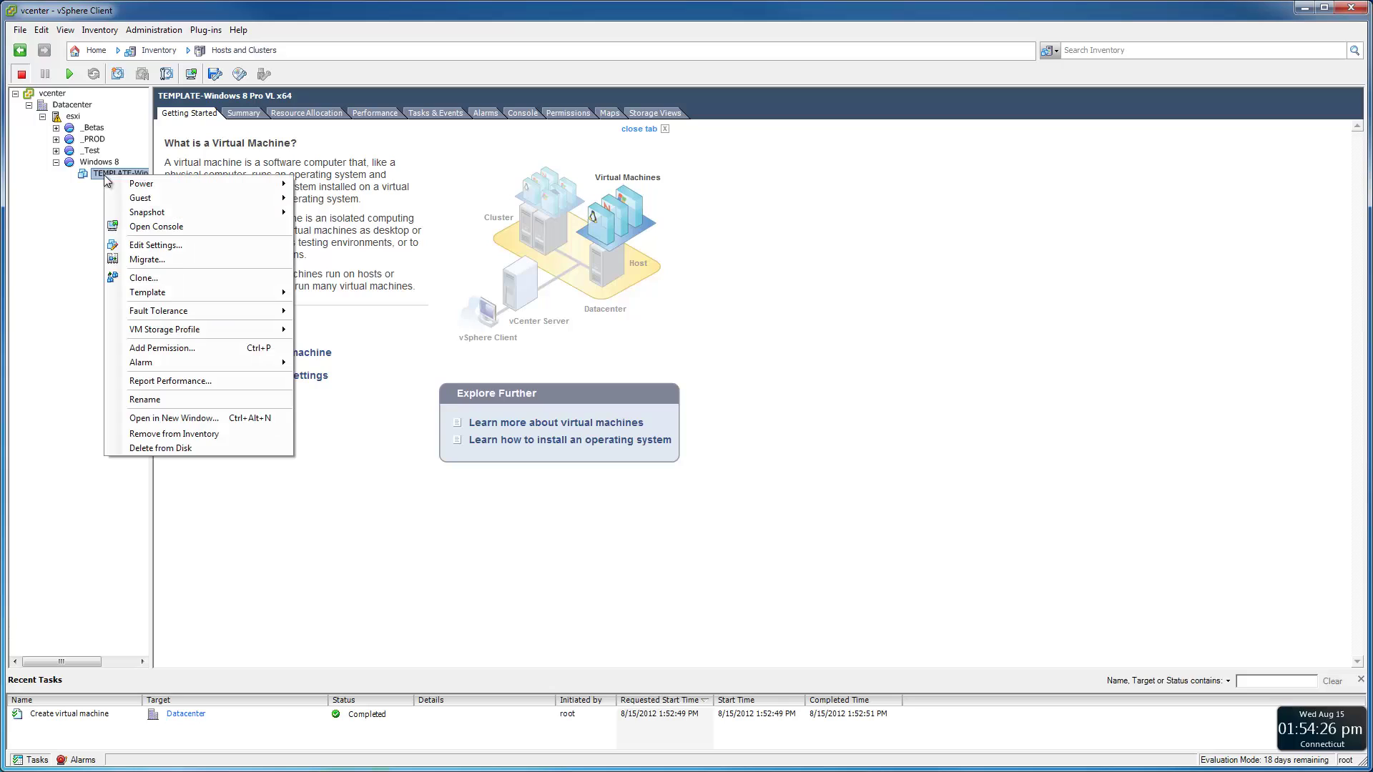
{"action": "left_click", "coordinate": [104, 175]}
{"action": "left_click", "coordinate": [522, 113]}
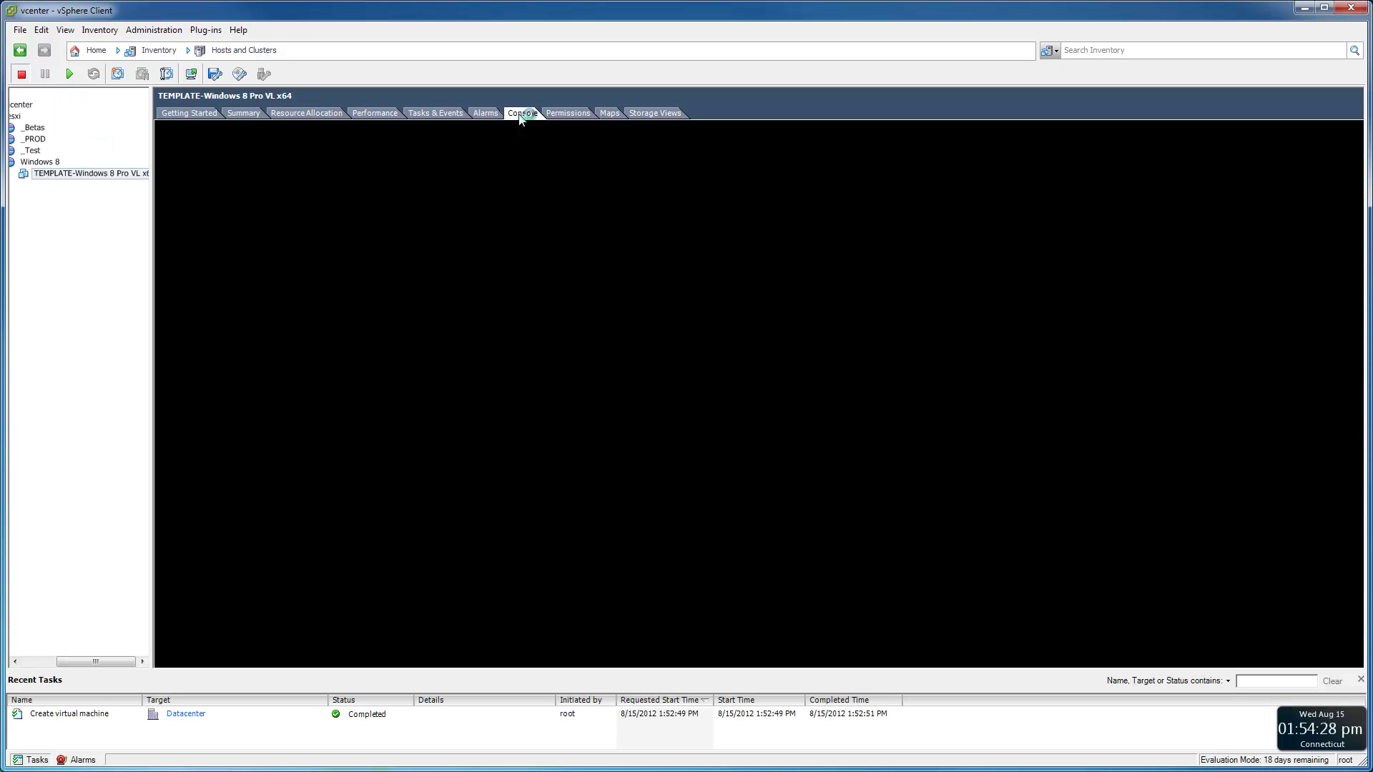
{"action": "left_click", "coordinate": [65, 75]}
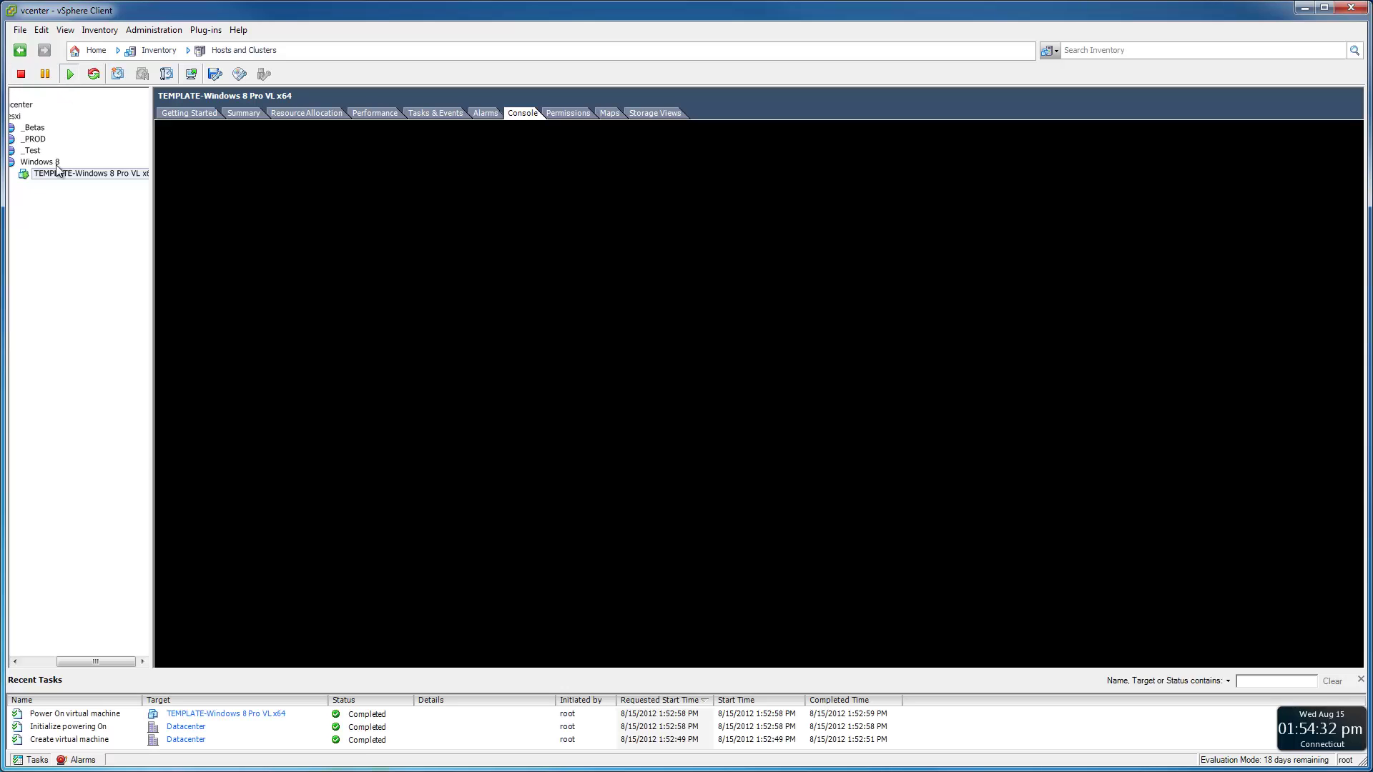
- Resize the inventory and tasks panels, then accept English (United States) and US keyboard in setup
{"action": "left_click_drag", "start_coordinate": [150, 421], "coordinate": [246, 420]}
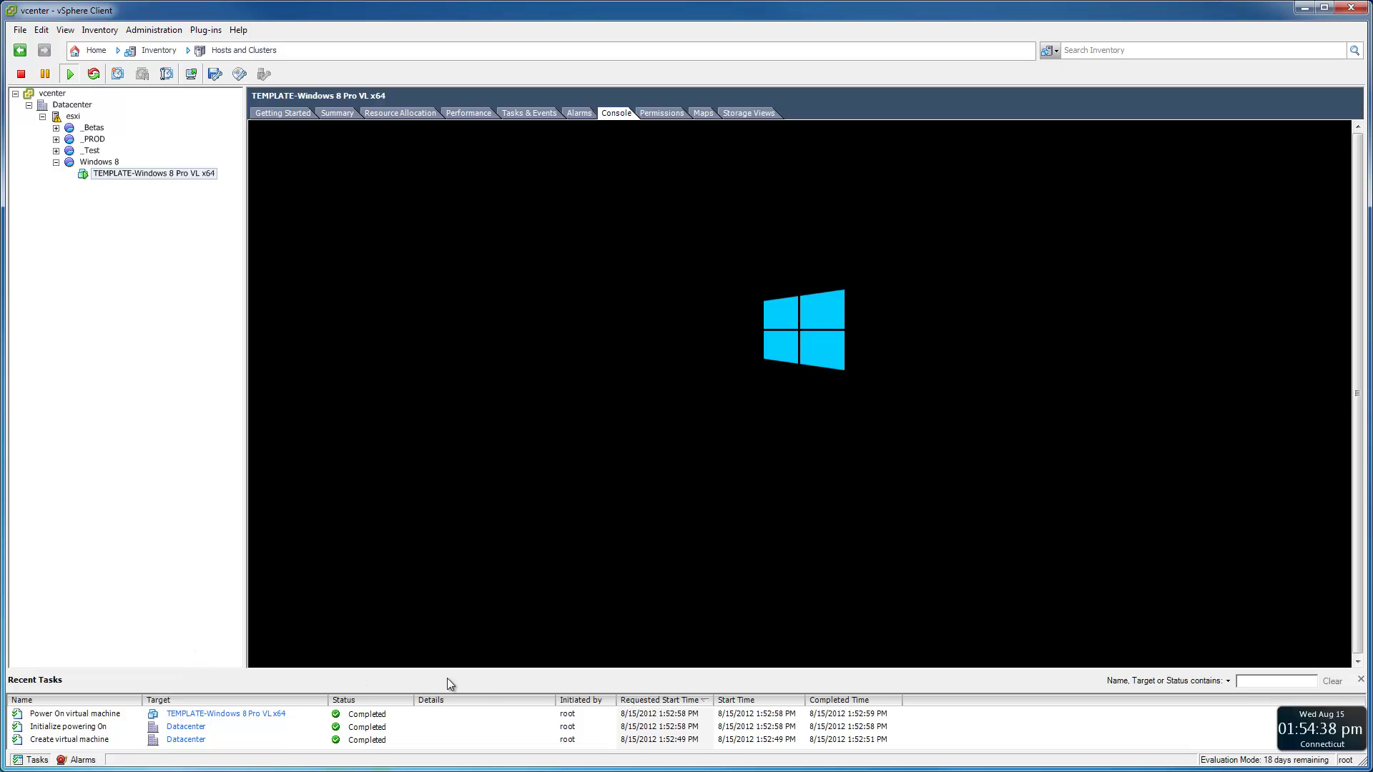
{"action": "left_click_drag", "start_coordinate": [450, 668], "coordinate": [455, 688]}
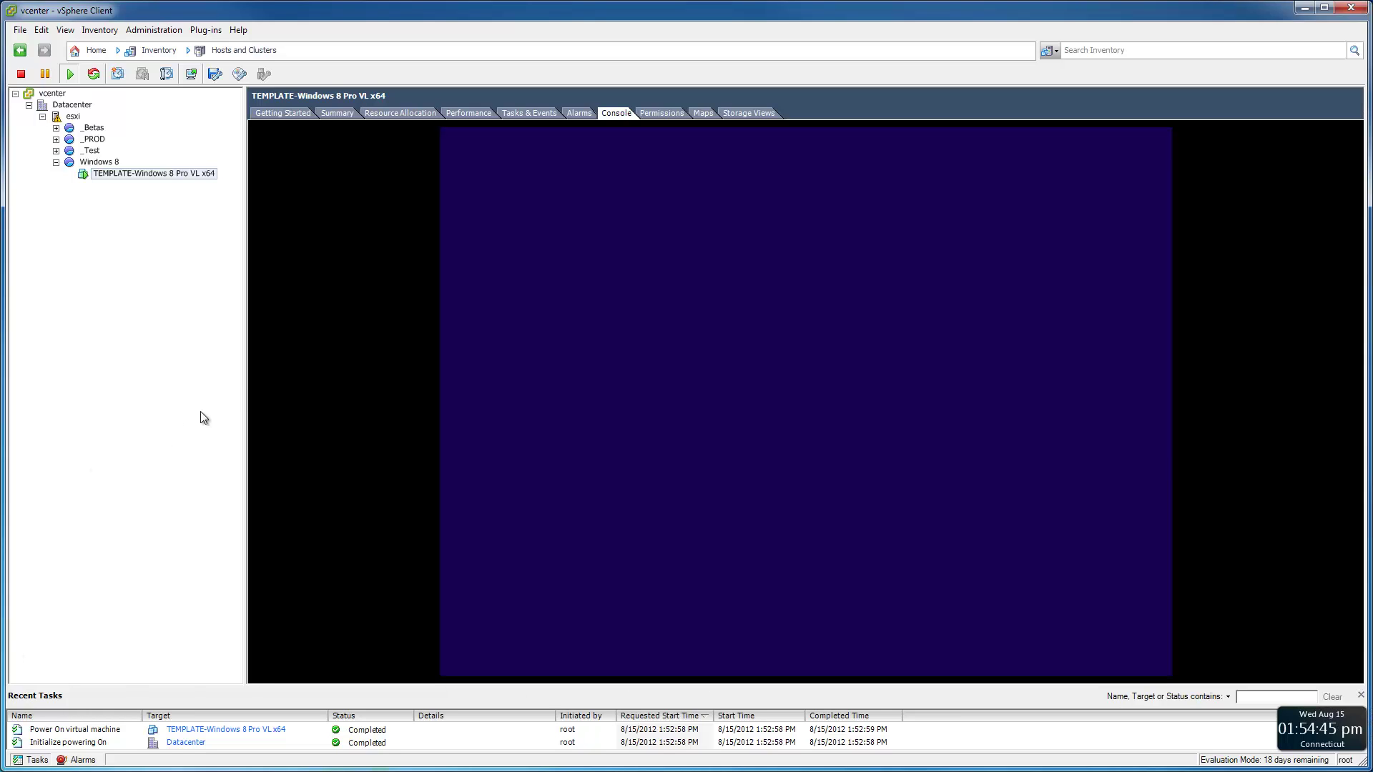
{"action": "left_click_drag", "start_coordinate": [245, 377], "coordinate": [220, 379]}
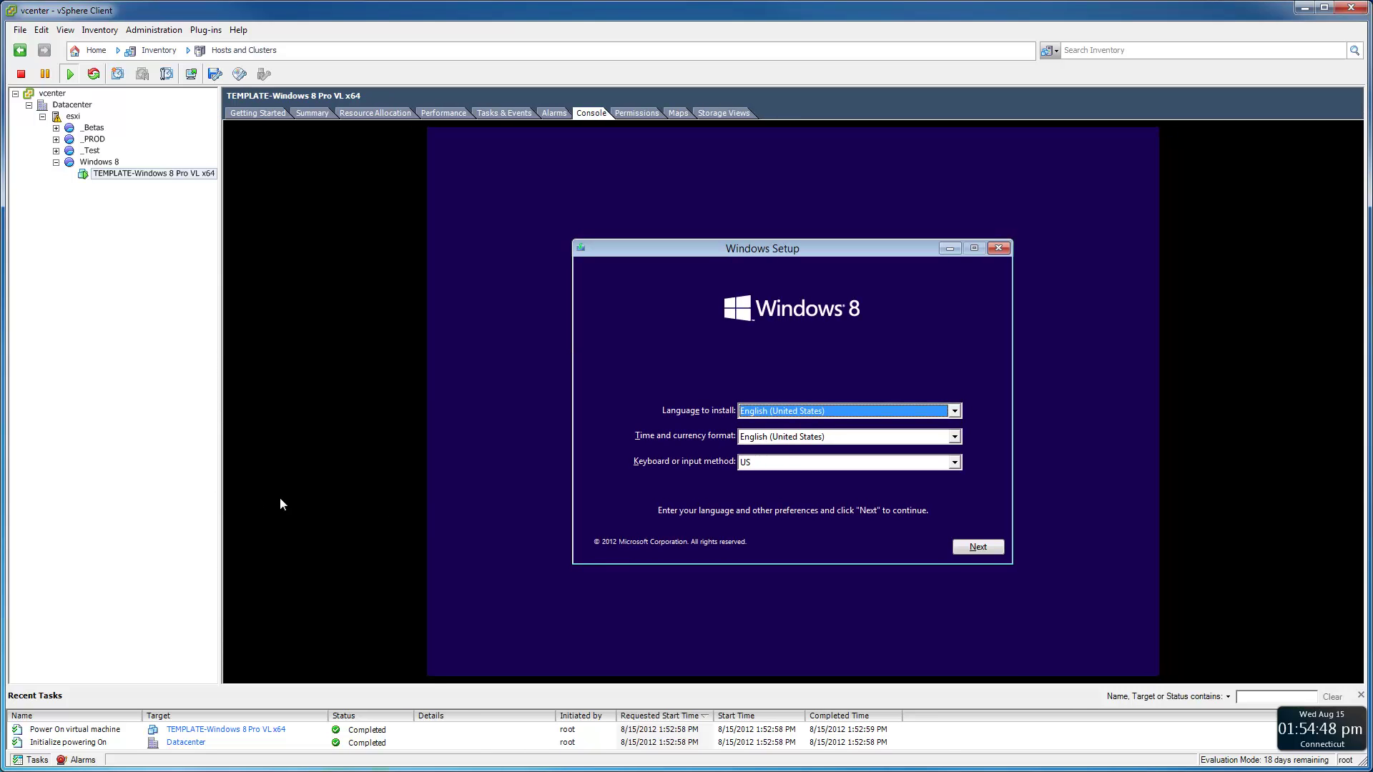
{"action": "left_click", "coordinate": [855, 268]}
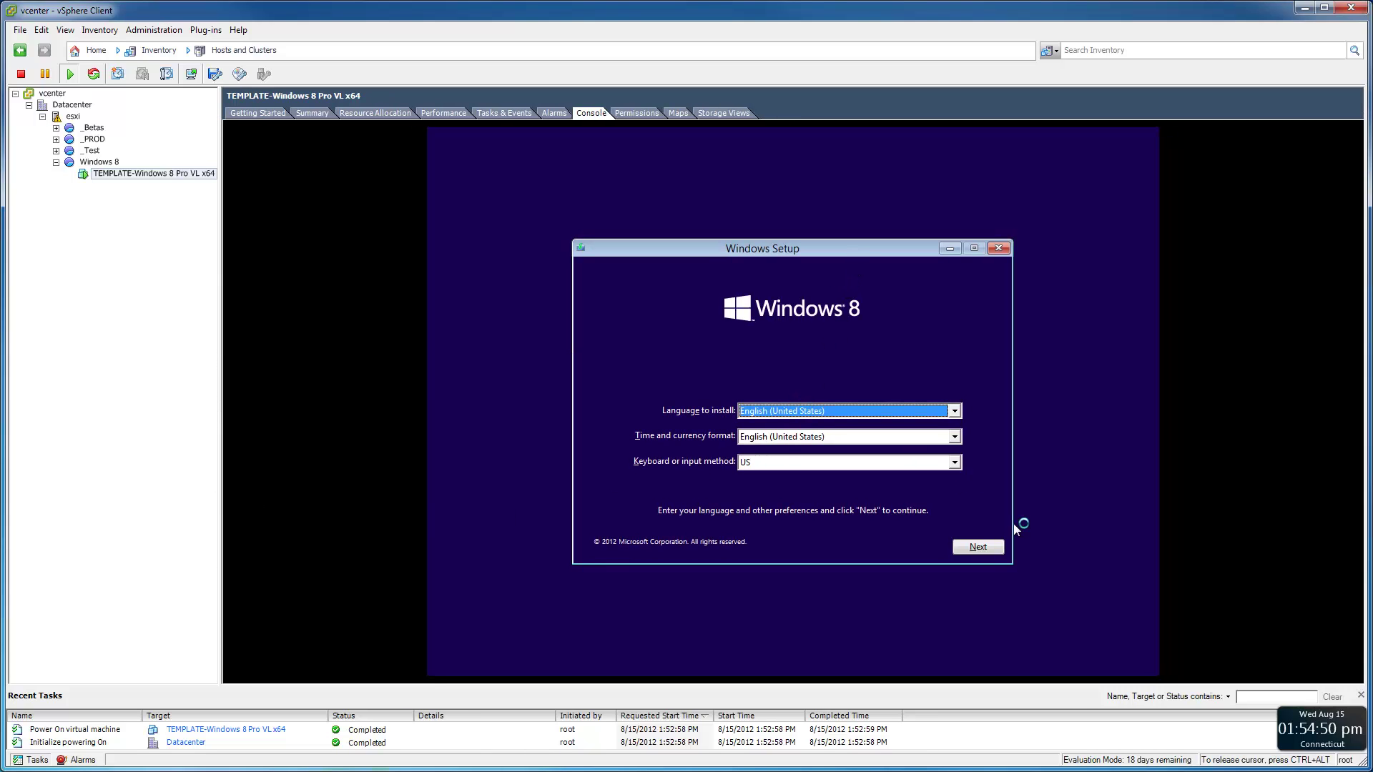
{"action": "left_click", "coordinate": [978, 547]}
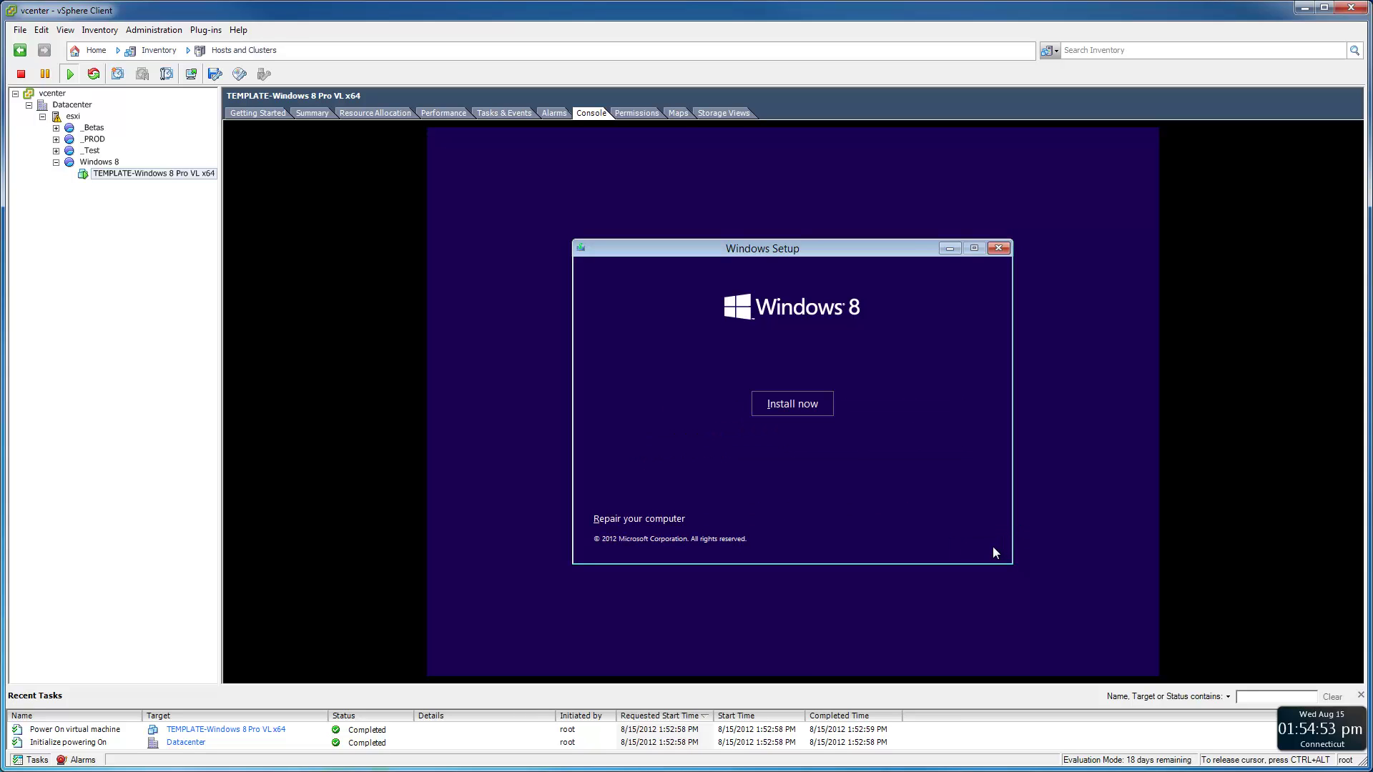
- Choose Install now, accept the licence terms, pick Custom, and install onto Drive 0's unallocated space
{"action": "left_click", "coordinate": [815, 413]}
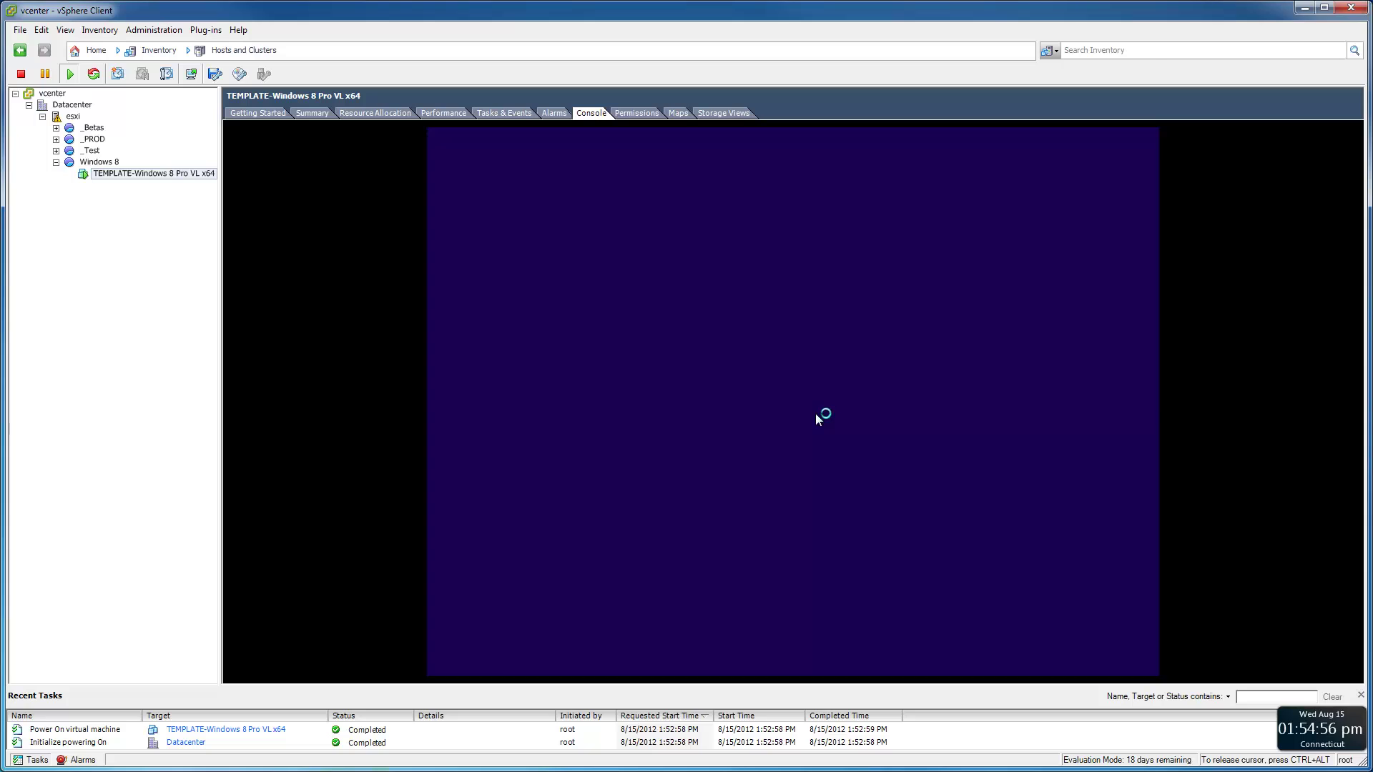
{"action": "key", "text": "ctrl+alt"}
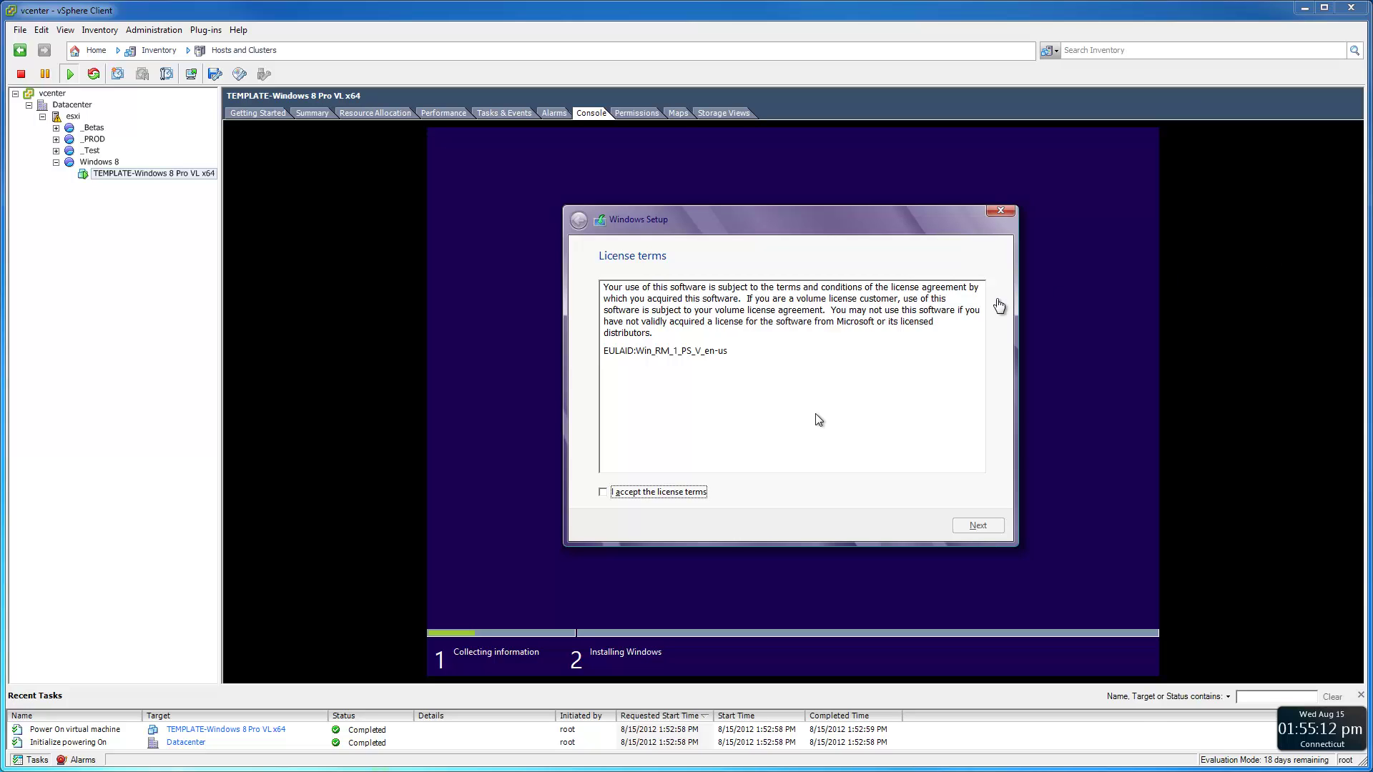
{"action": "left_click", "coordinate": [999, 306]}
{"action": "left_click", "coordinate": [670, 492]}
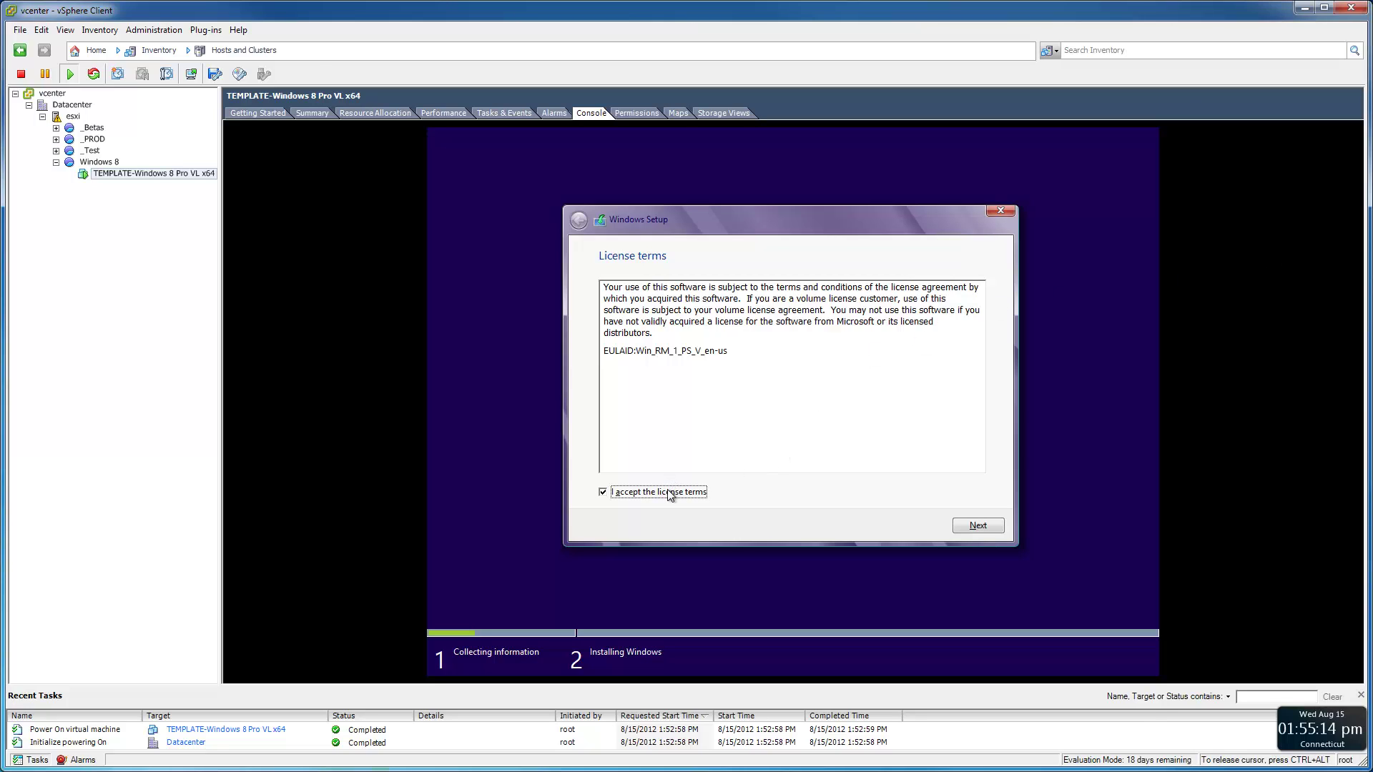
{"action": "left_click", "coordinate": [1000, 531]}
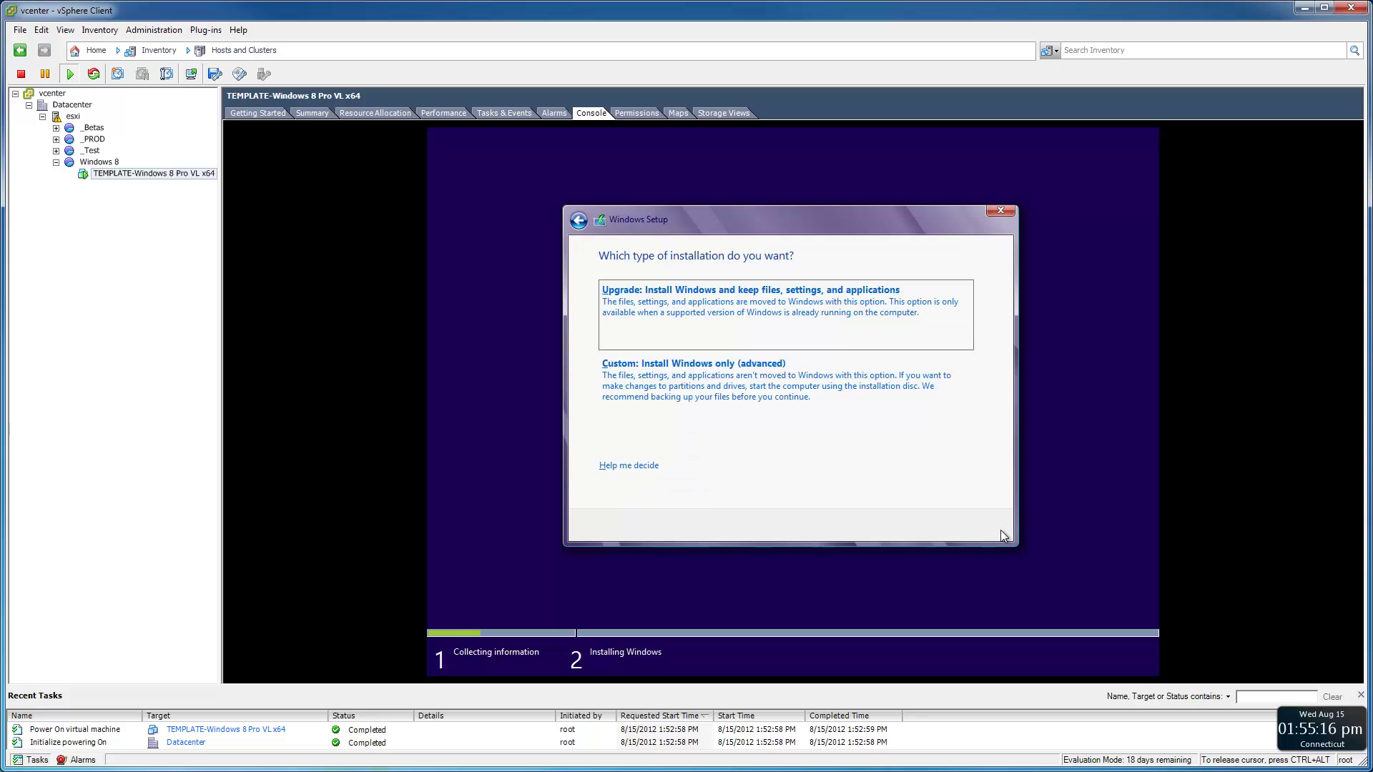
{"action": "left_click", "coordinate": [913, 412]}
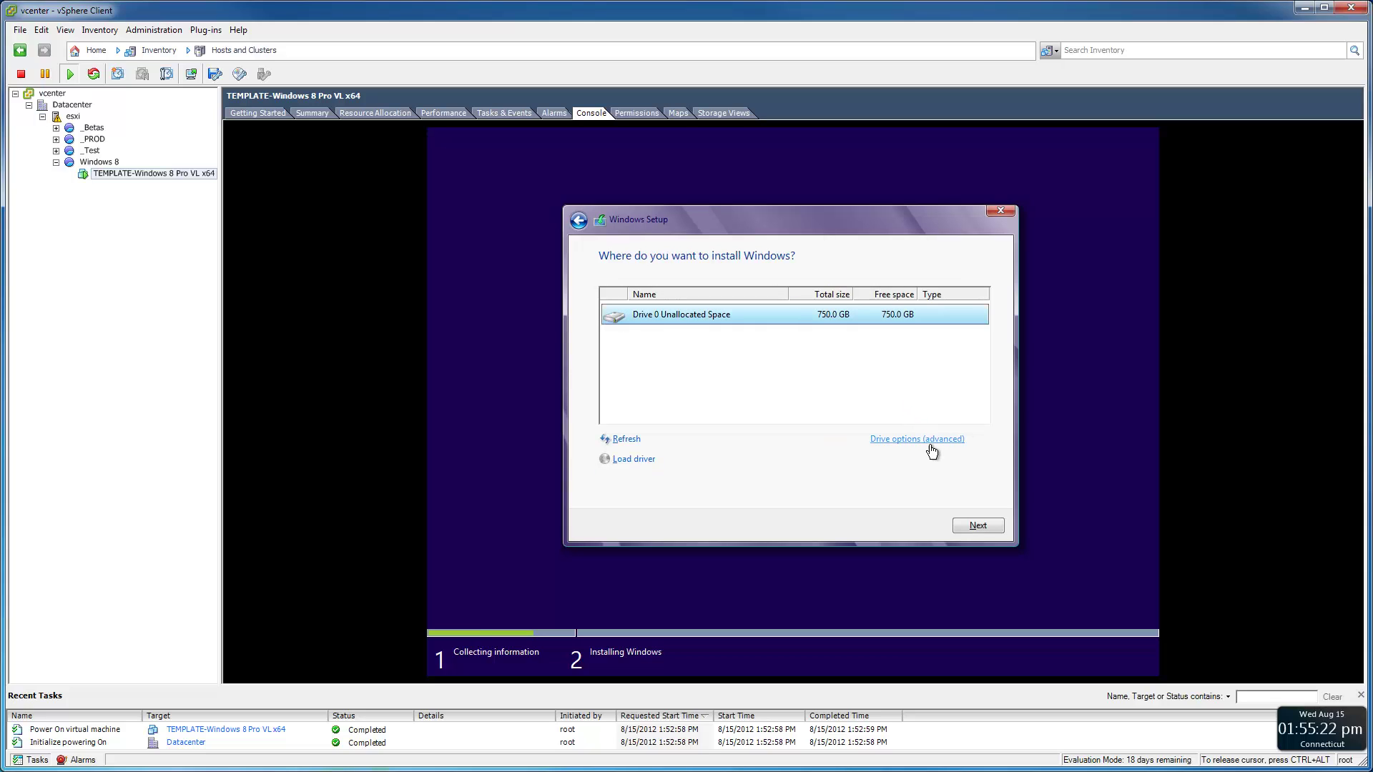
{"action": "left_click", "coordinate": [986, 525]}
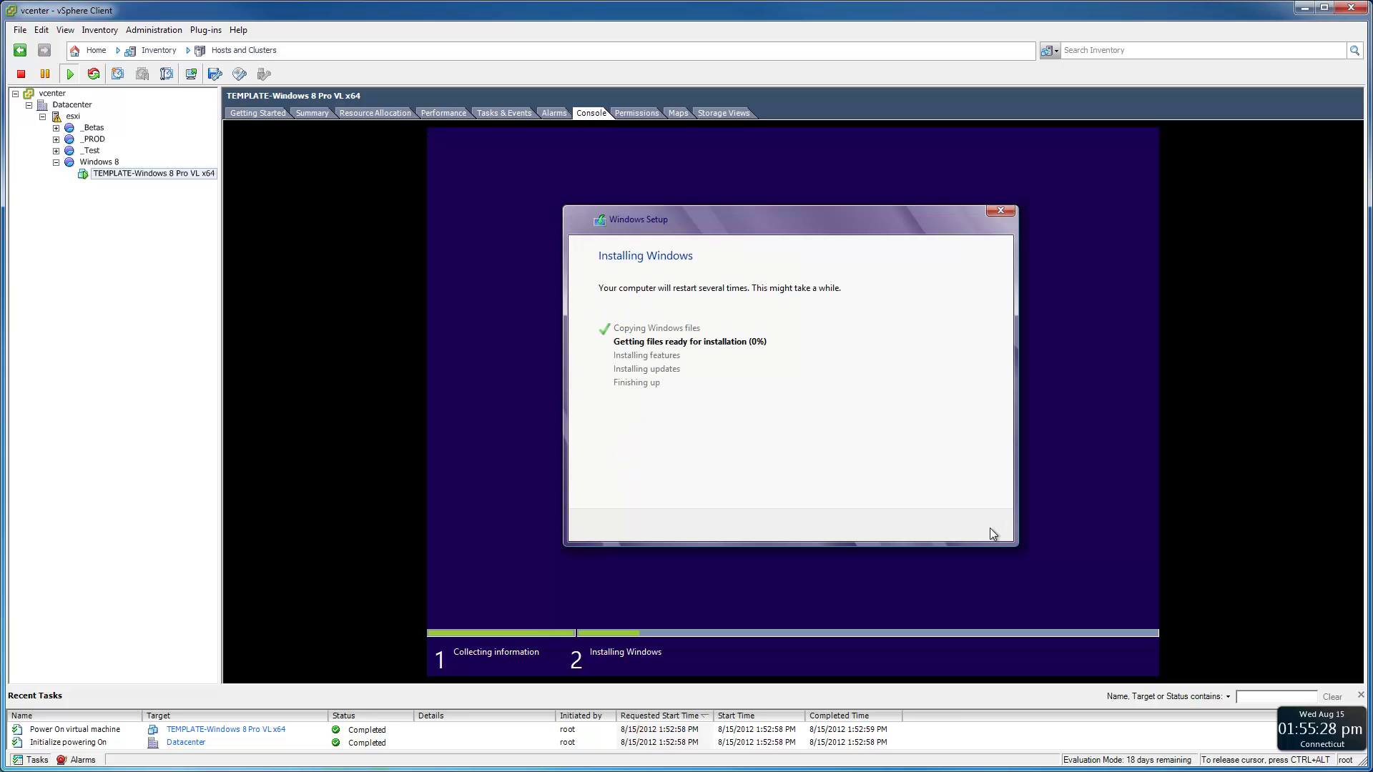
- Release the mouse from the VM console with Ctrl+Alt while setup copies files
{"action": "key", "text": "ctrl+alt"}
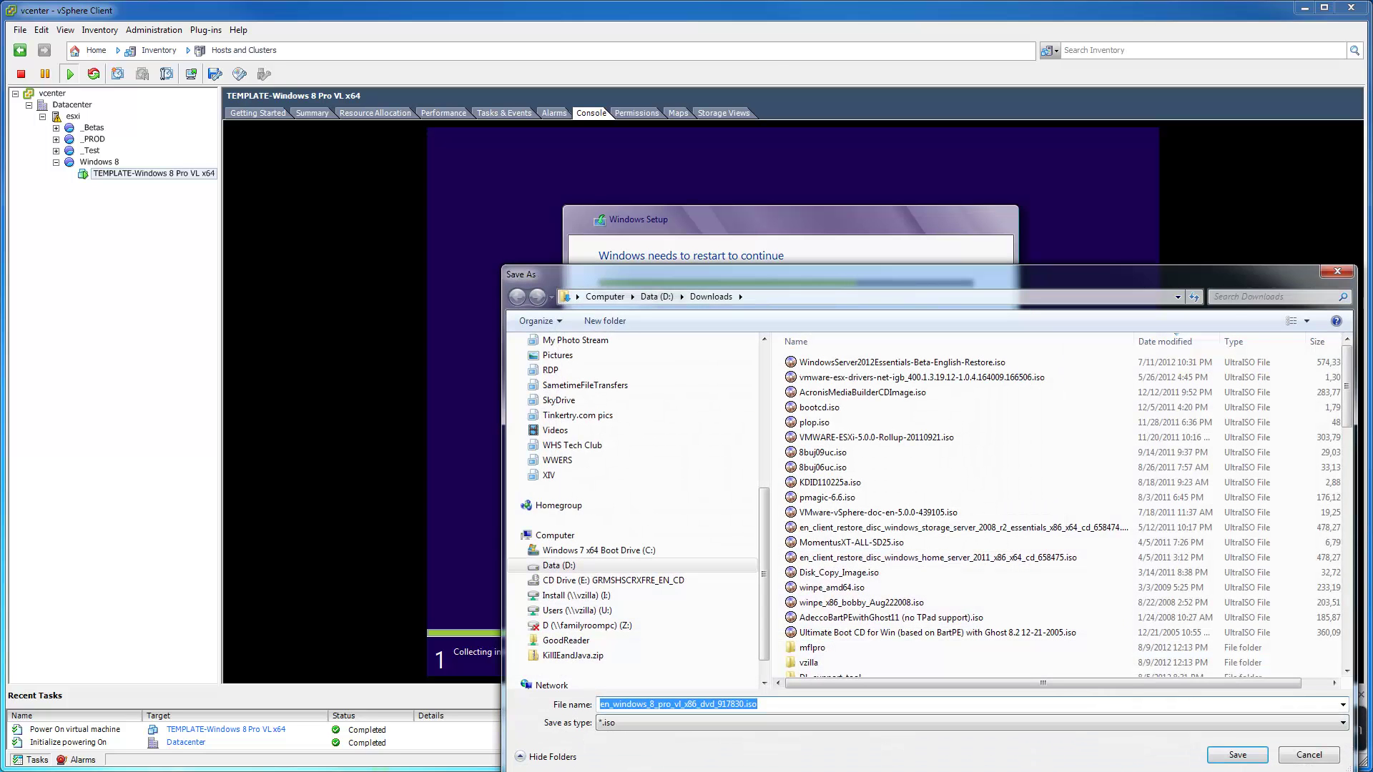
- Save the x86 ISO download into Downloads and move the Download Manager window off-screen
{"action": "key", "text": "Escape"}
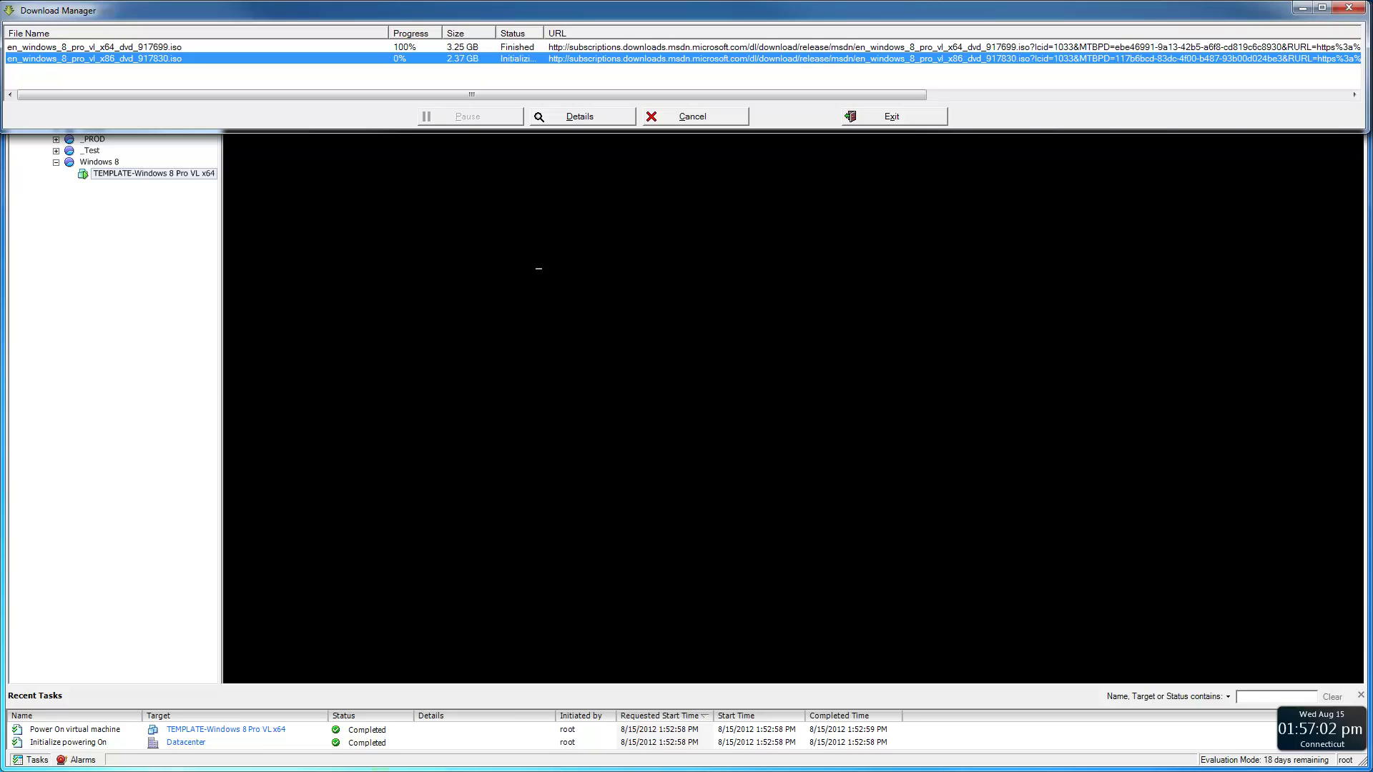
{"action": "left_click_drag", "start_coordinate": [1061, 15], "coordinate": [1372, 100]}
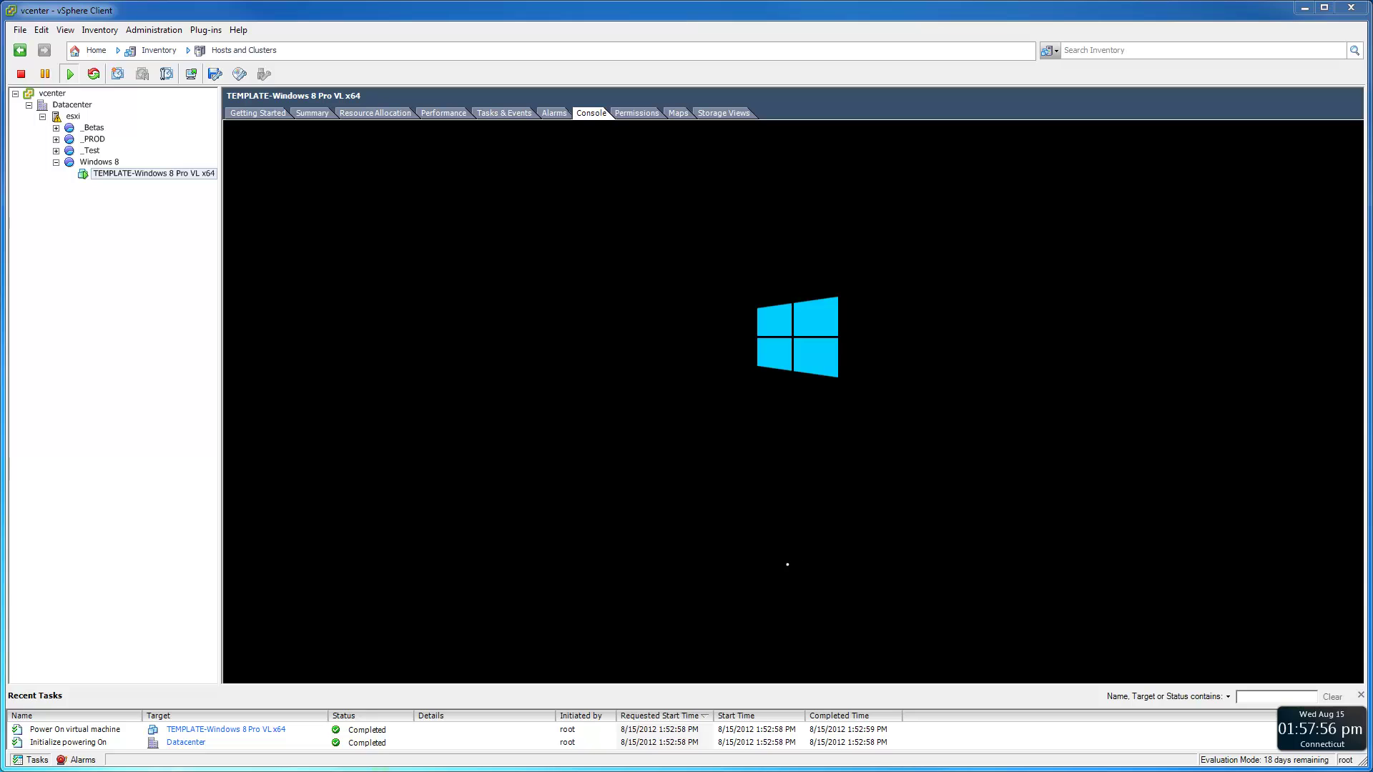
- Move Chrome aside and view the TEMPLATE VM's Summary showing Windows 8 (64-bit) and no VMware Tools
{"action": "left_click", "coordinate": [84, 747]}
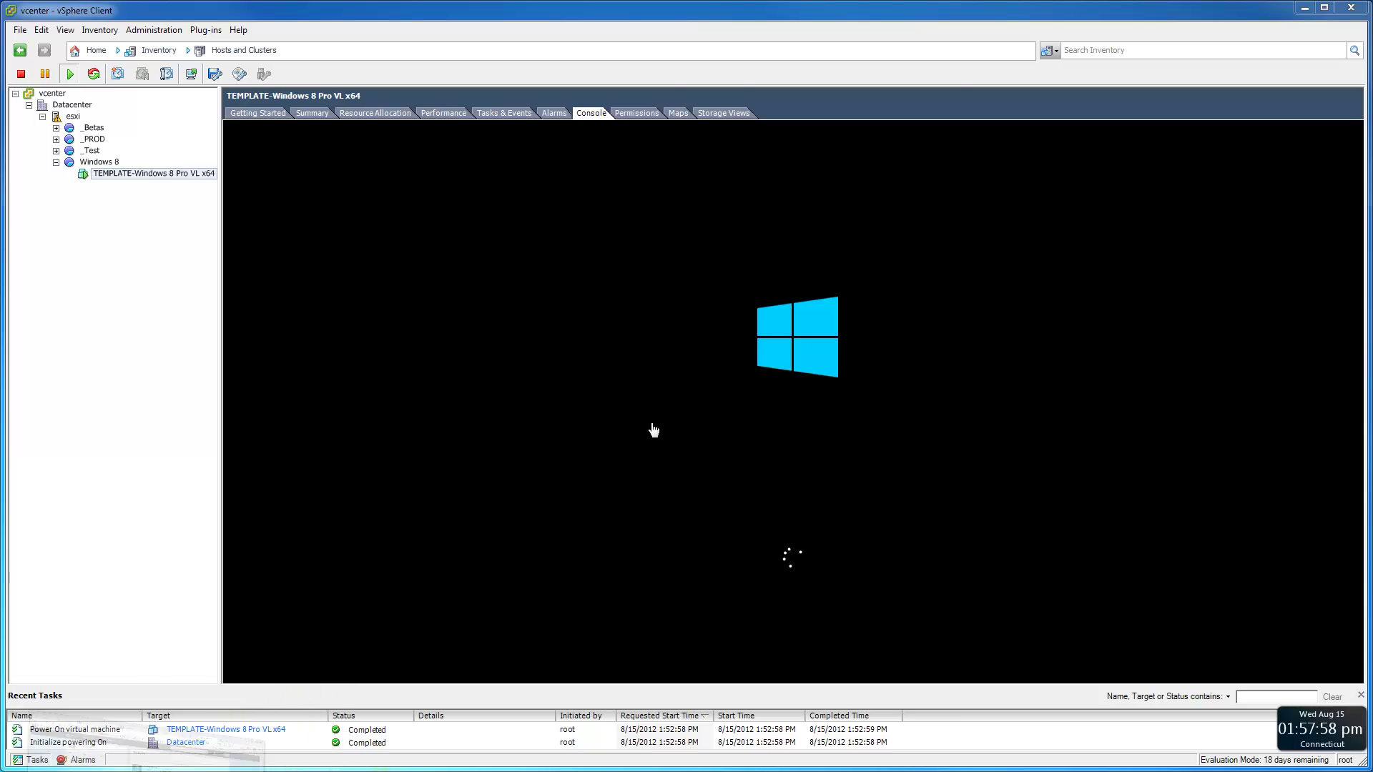
{"action": "left_click_drag", "start_coordinate": [286, 1], "coordinate": [0, 115]}
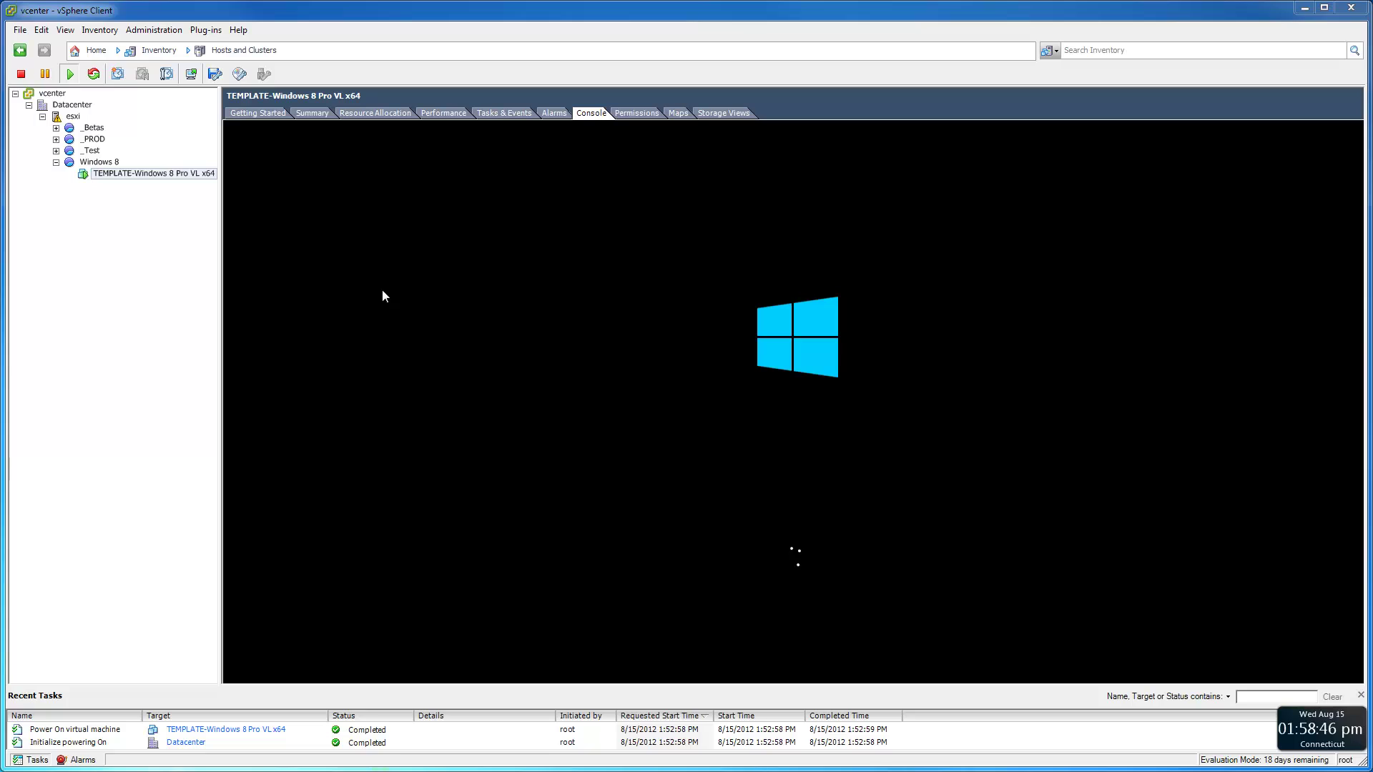
{"action": "left_click", "coordinate": [316, 116]}
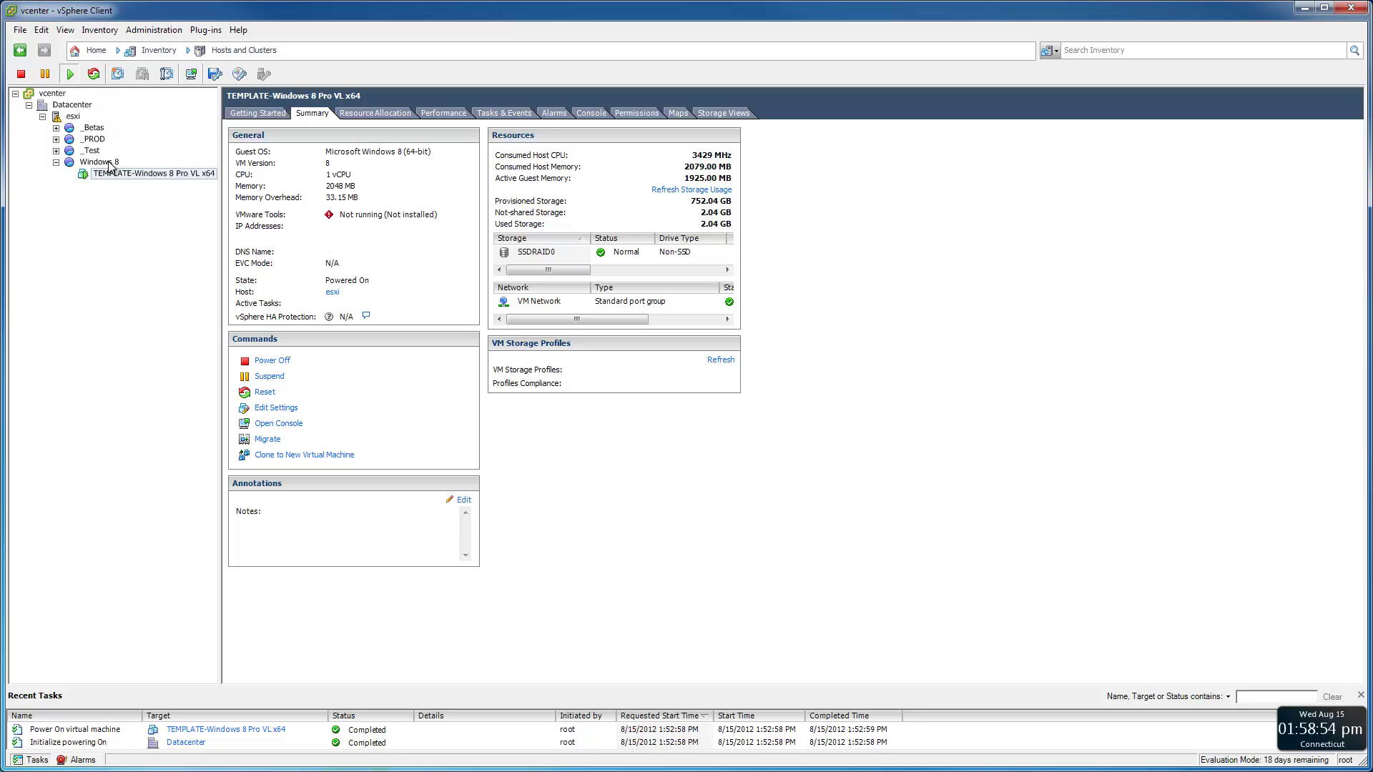
- Power off the TEMPLATE VM from its console view and confirm
{"action": "left_click", "coordinate": [585, 114]}
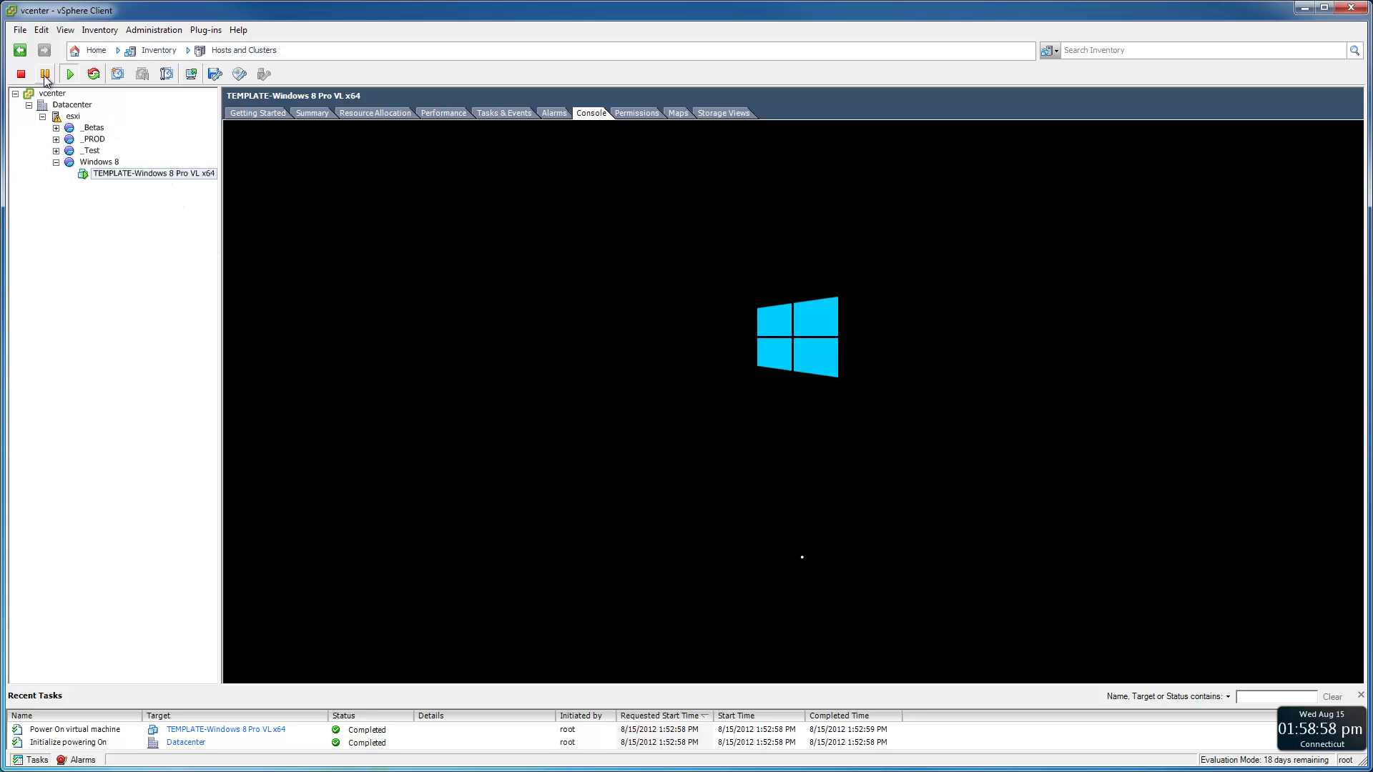
{"action": "left_click", "coordinate": [21, 73]}
{"action": "left_click", "coordinate": [802, 511]}
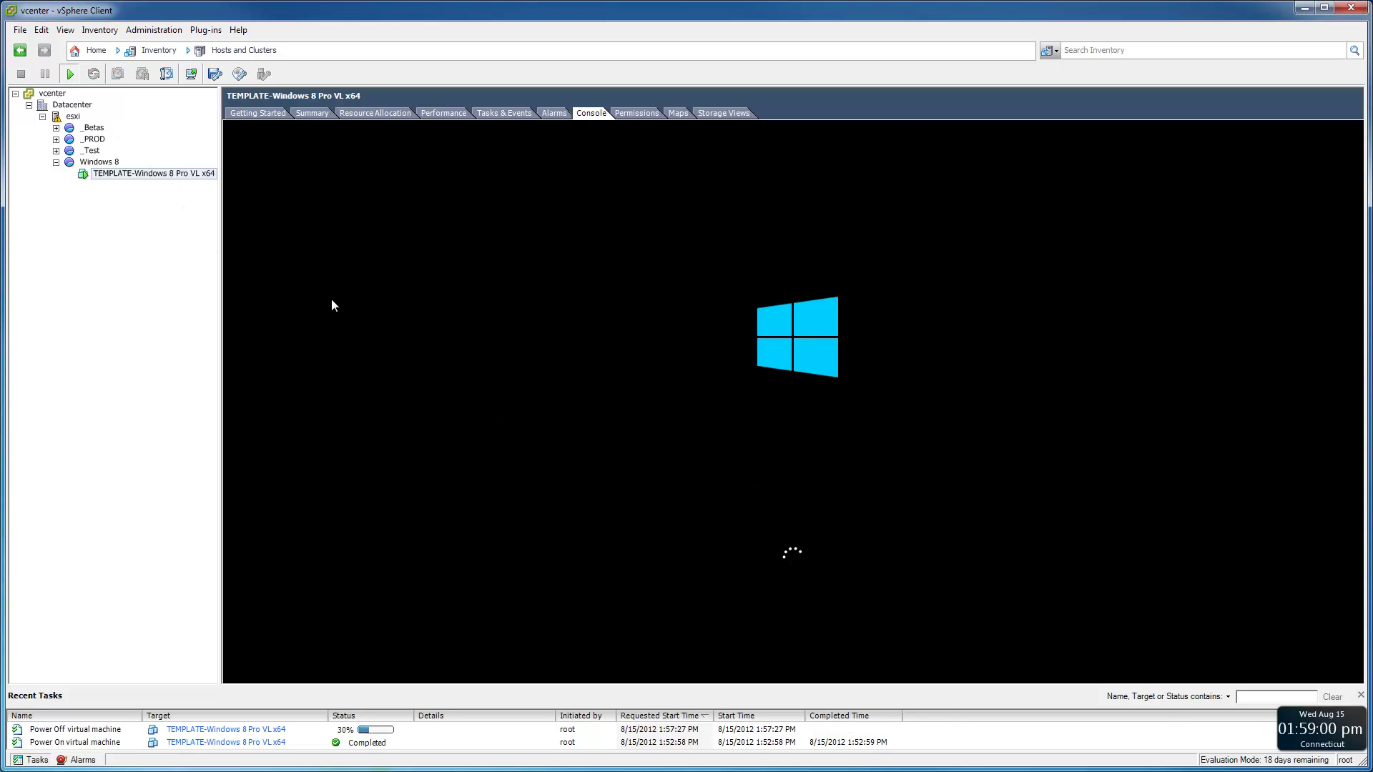
- Change the VM's guest OS version to Microsoft Windows 7 (64-bit) in Edit Settings > Options
{"action": "right_click", "coordinate": [136, 174]}
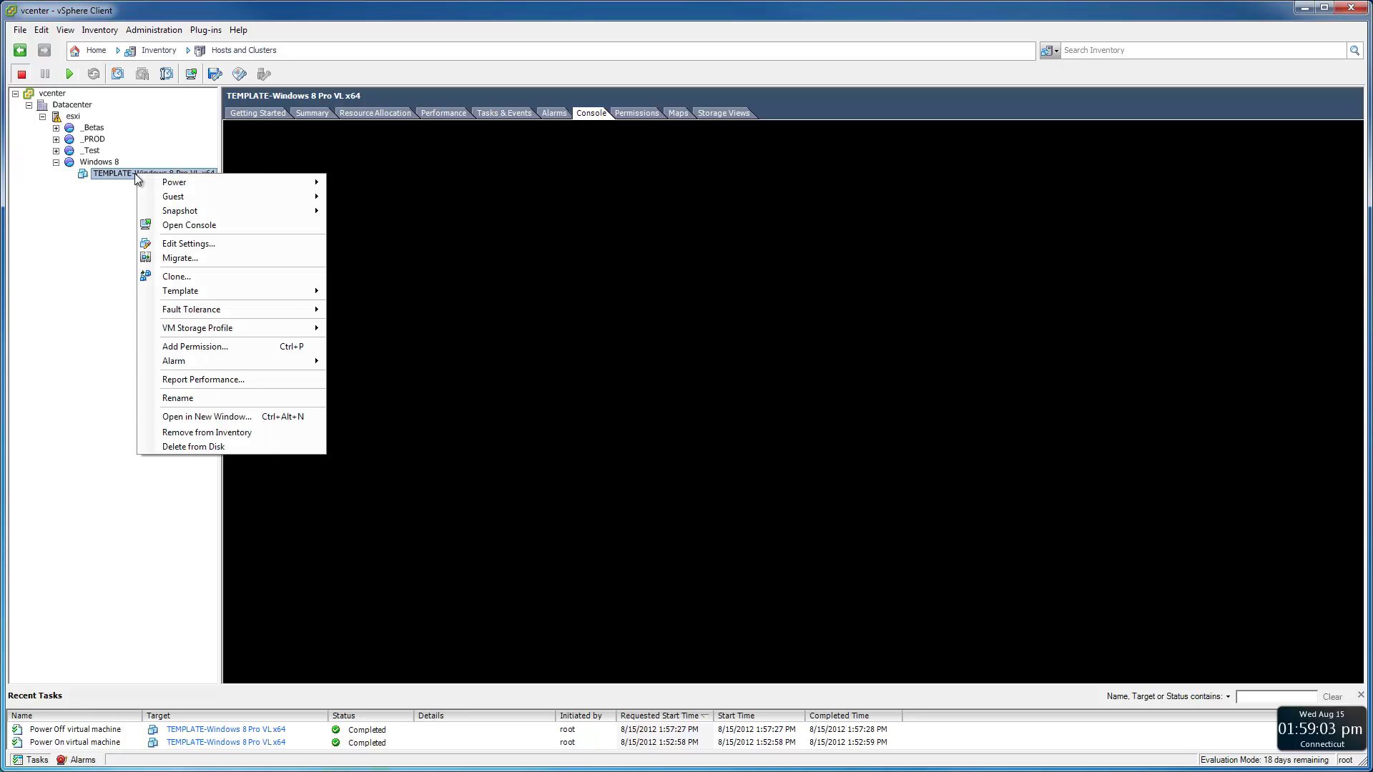
{"action": "left_click", "coordinate": [163, 244]}
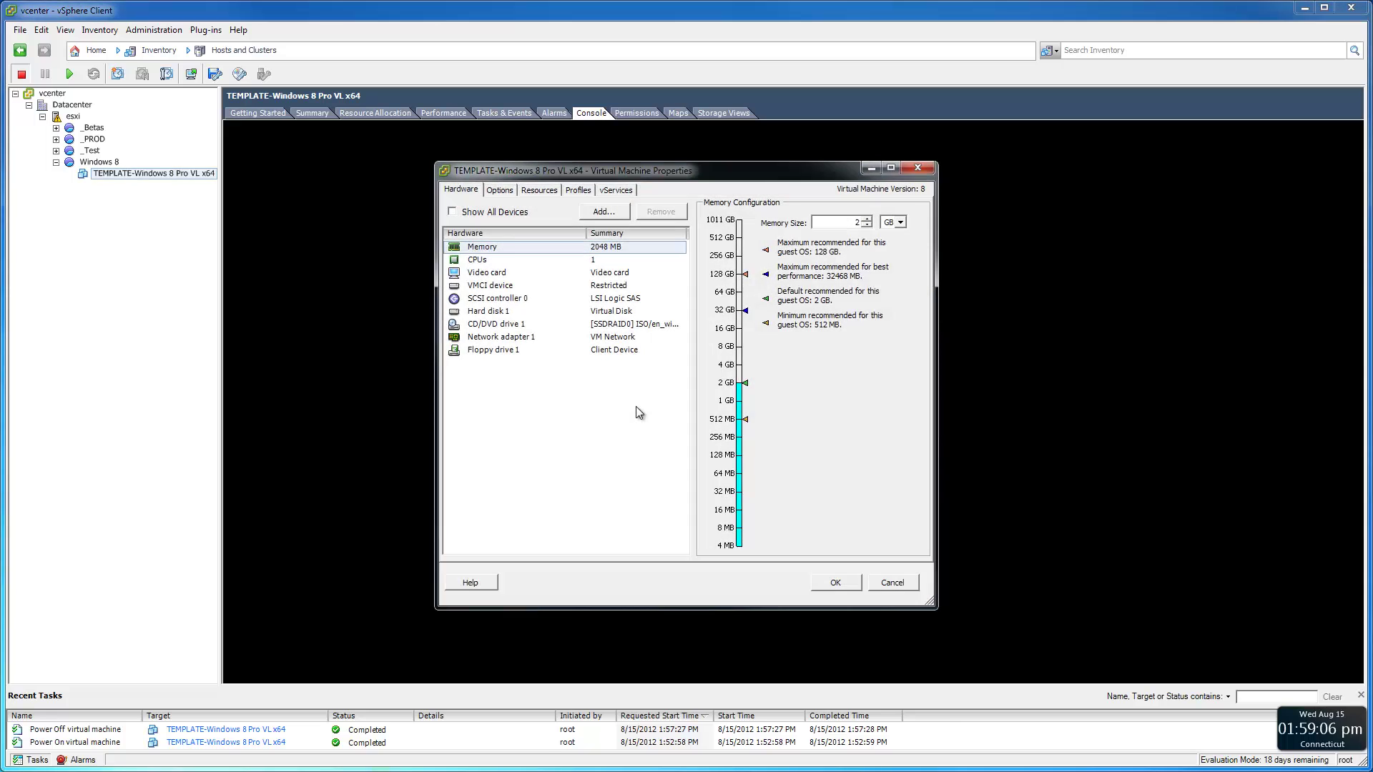
{"action": "left_click", "coordinate": [499, 190]}
{"action": "left_click", "coordinate": [806, 408]}
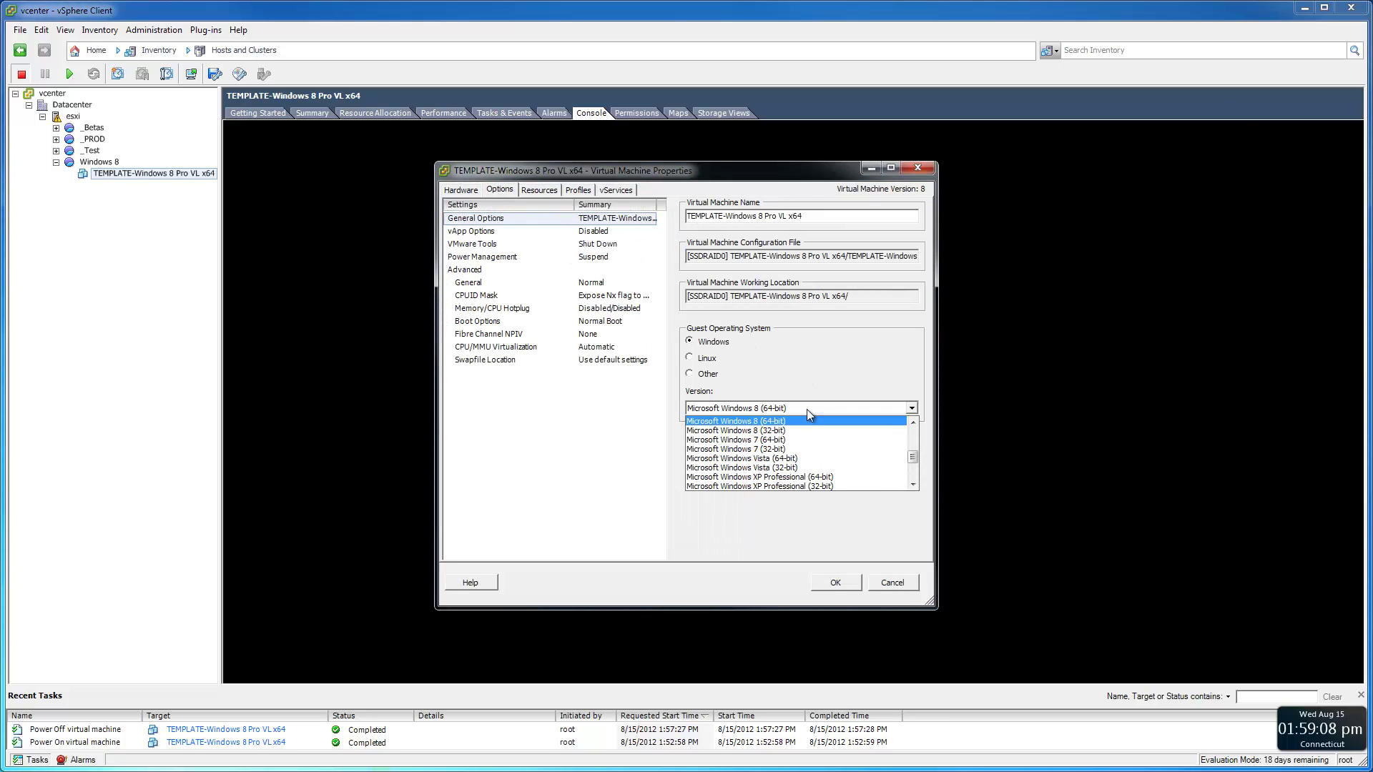
{"action": "left_click", "coordinate": [786, 440]}
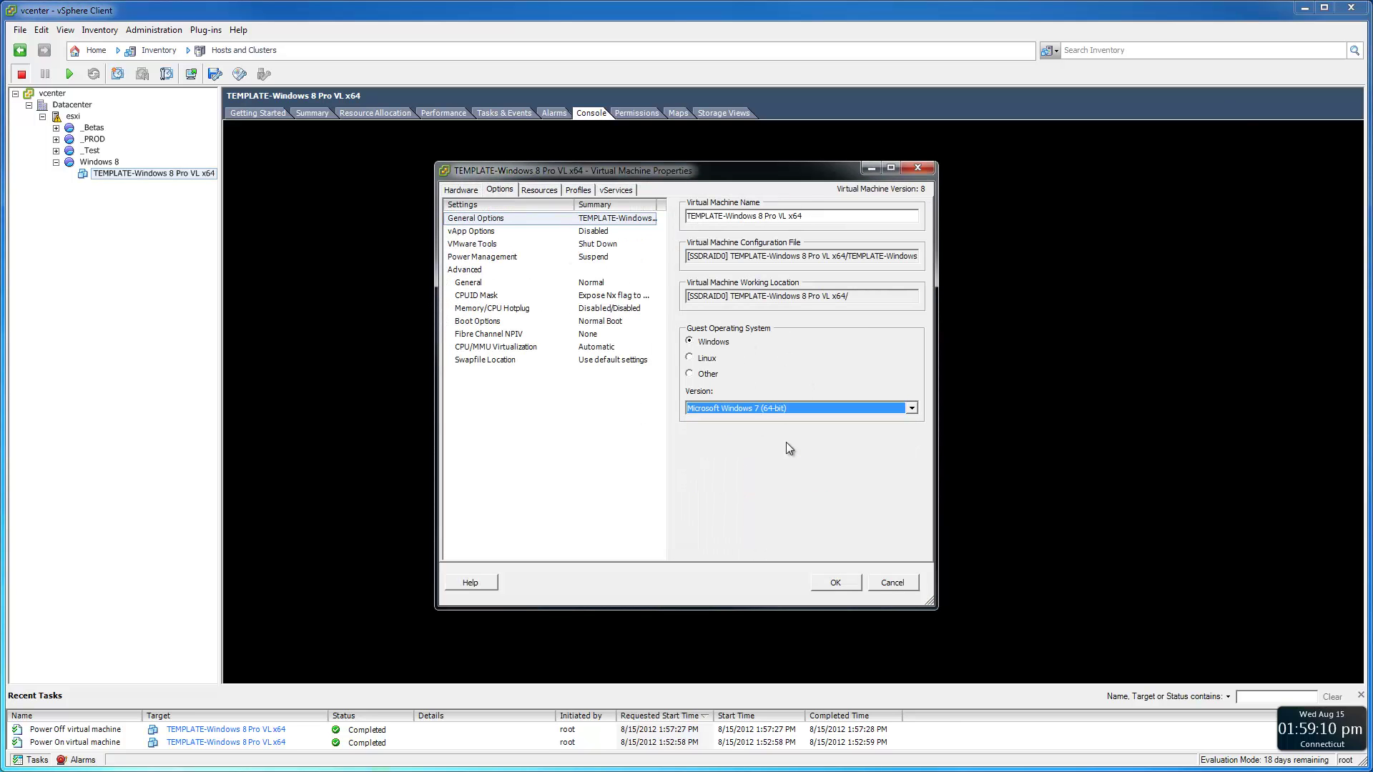
{"action": "left_click", "coordinate": [838, 583]}
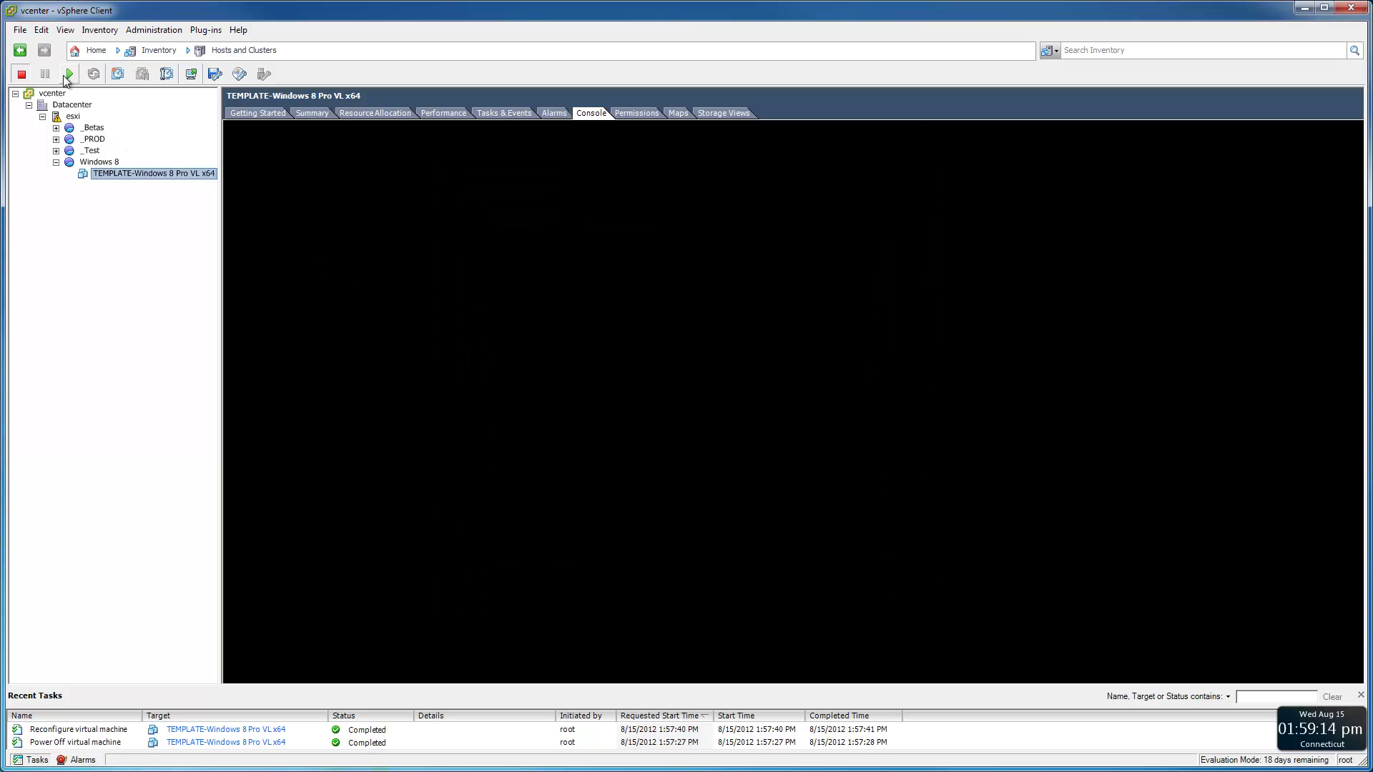
- Power the TEMPLATE VM back on so setup continues to Getting ready
{"action": "left_click", "coordinate": [66, 76]}
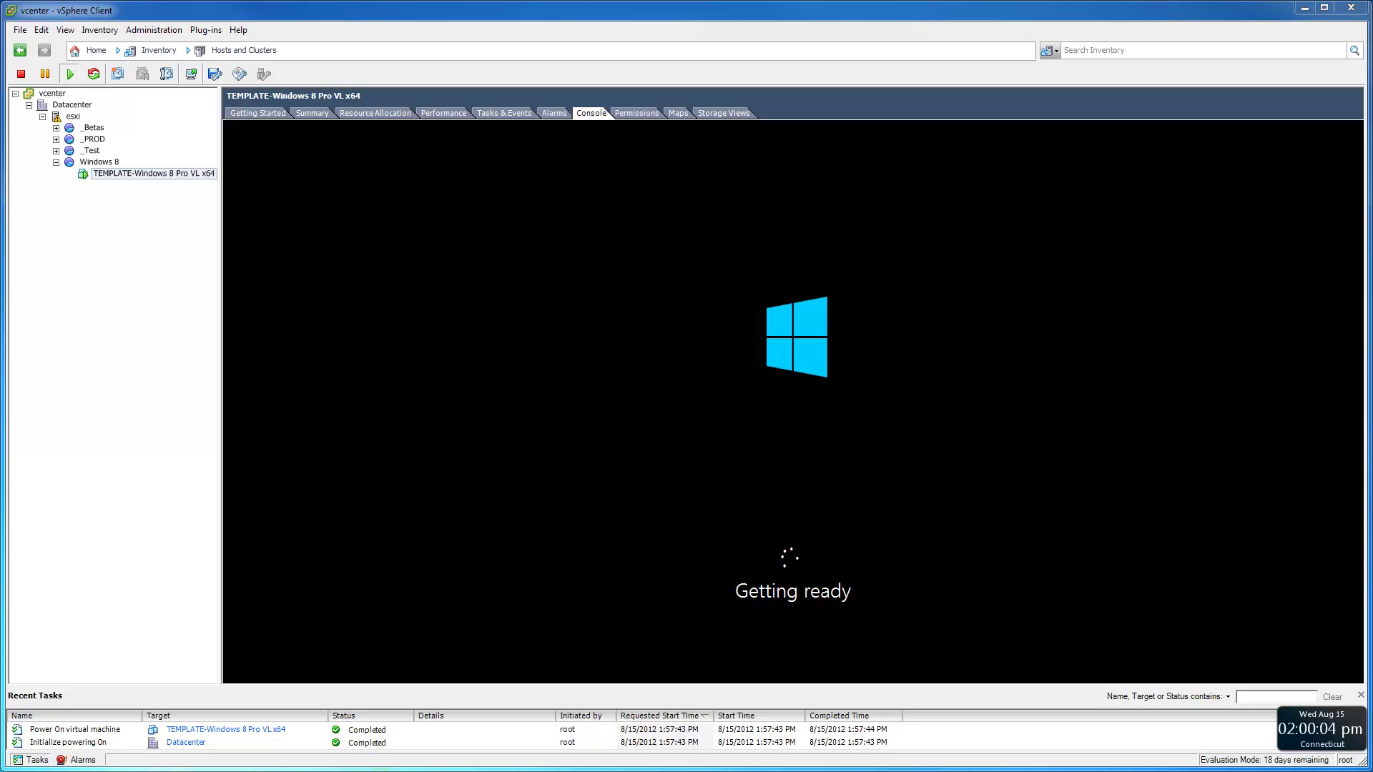
- Name the PC windows8prox64, accept express settings, and choose to sign in without a Microsoft account
{"action": "mouse_move", "coordinate": [429, 771]}
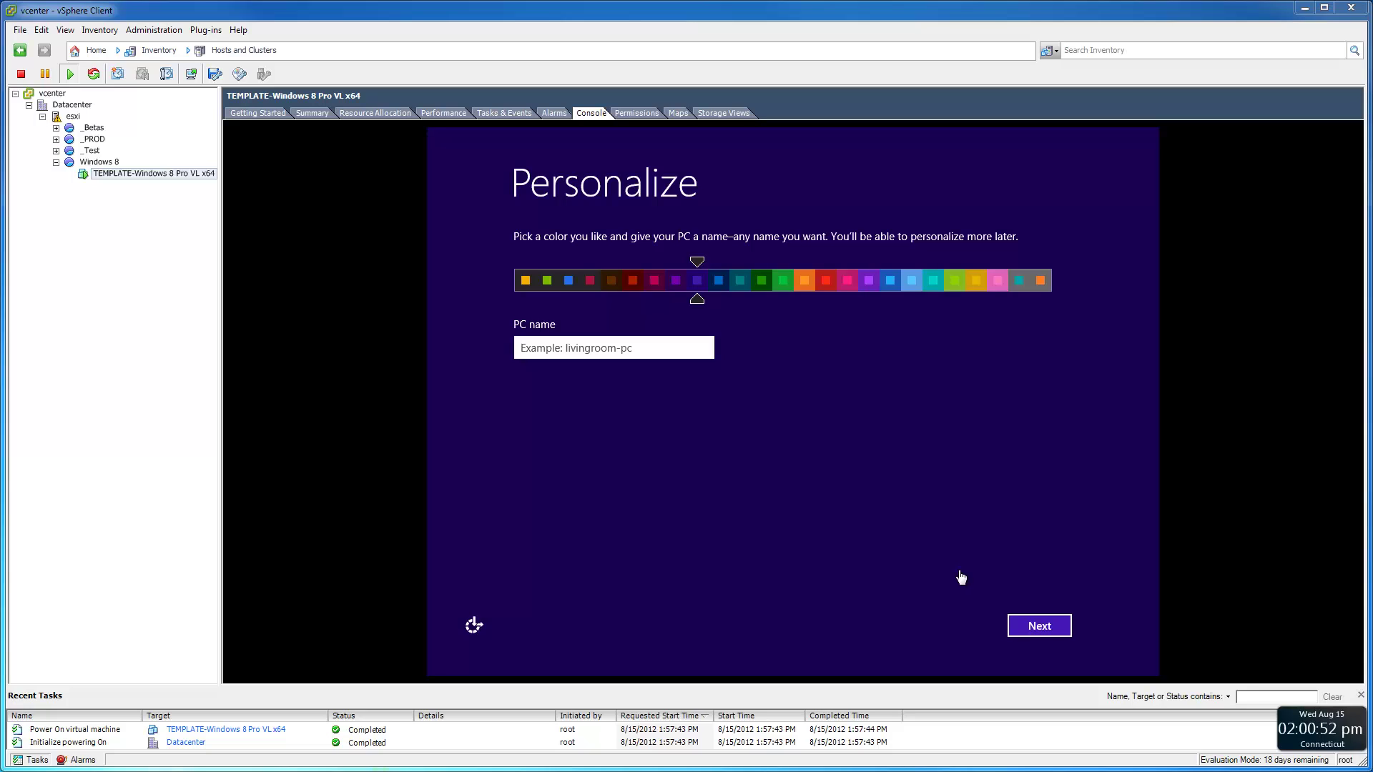
{"action": "left_click", "coordinate": [647, 347]}
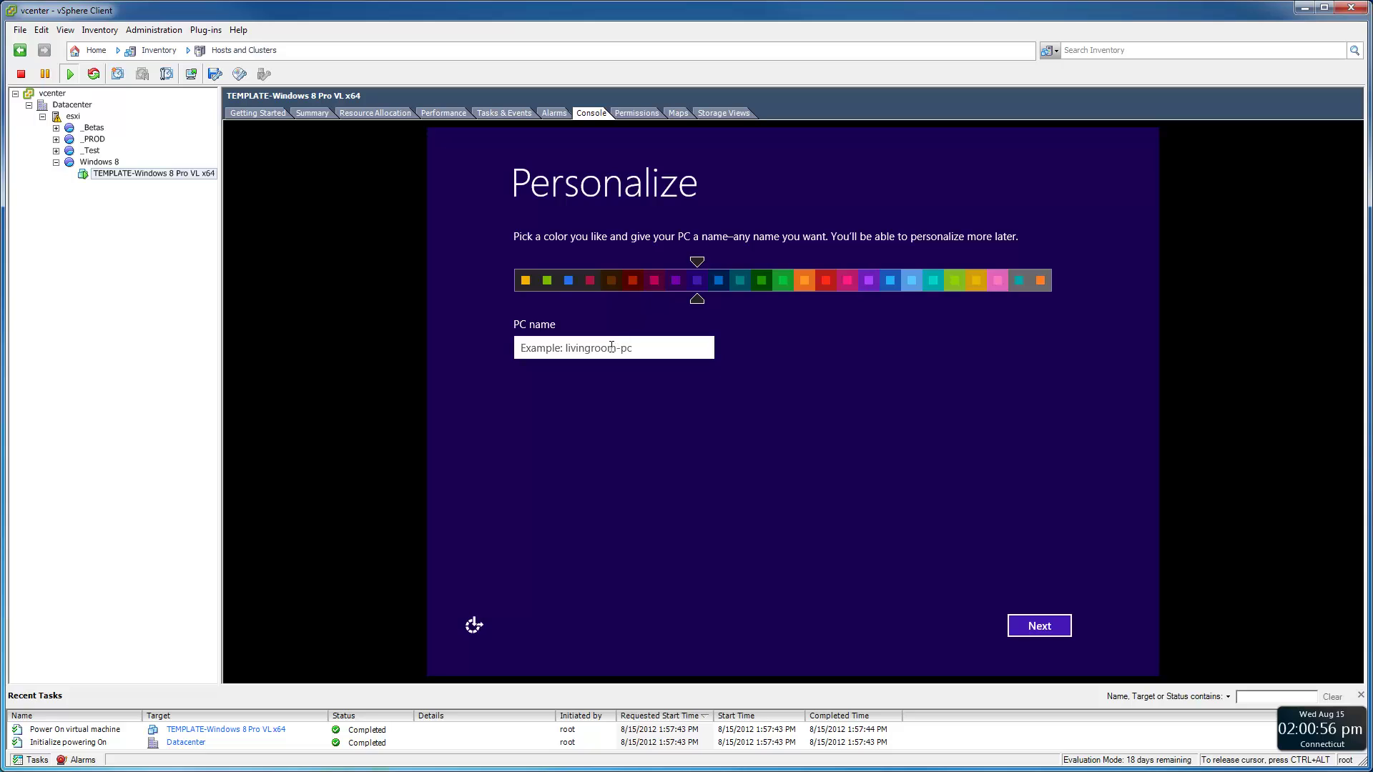
{"action": "type", "text": "windows8pro"}
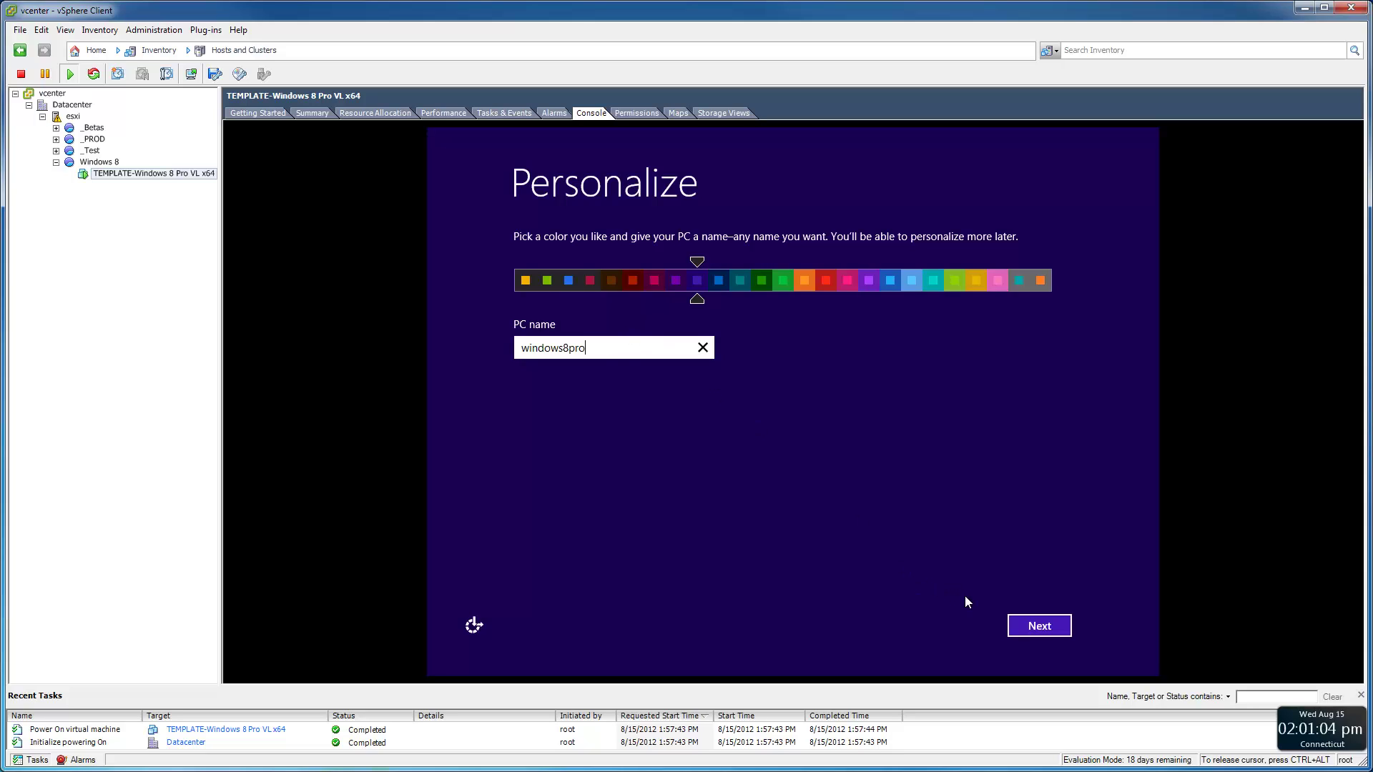
{"action": "type", "text": "x64"}
{"action": "left_click", "coordinate": [1029, 625]}
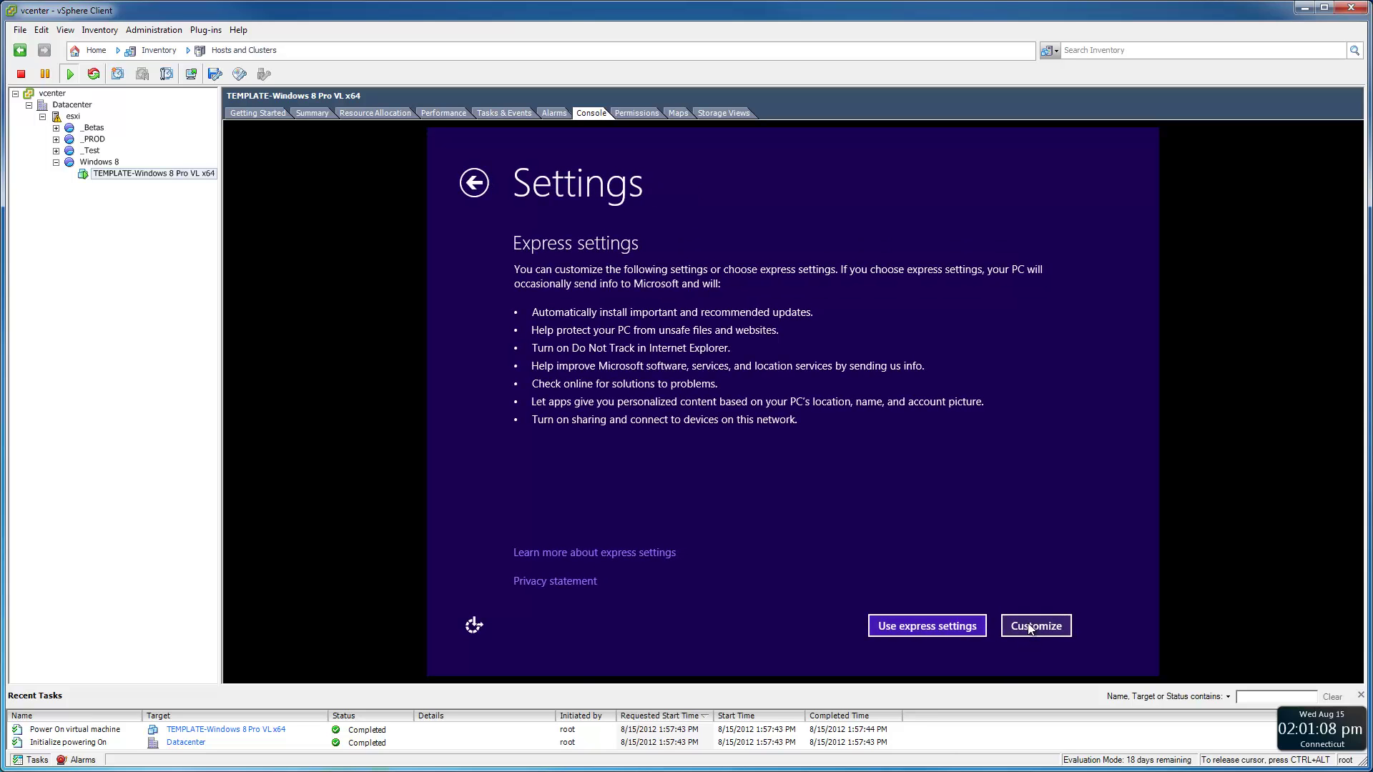
{"action": "left_click", "coordinate": [961, 626]}
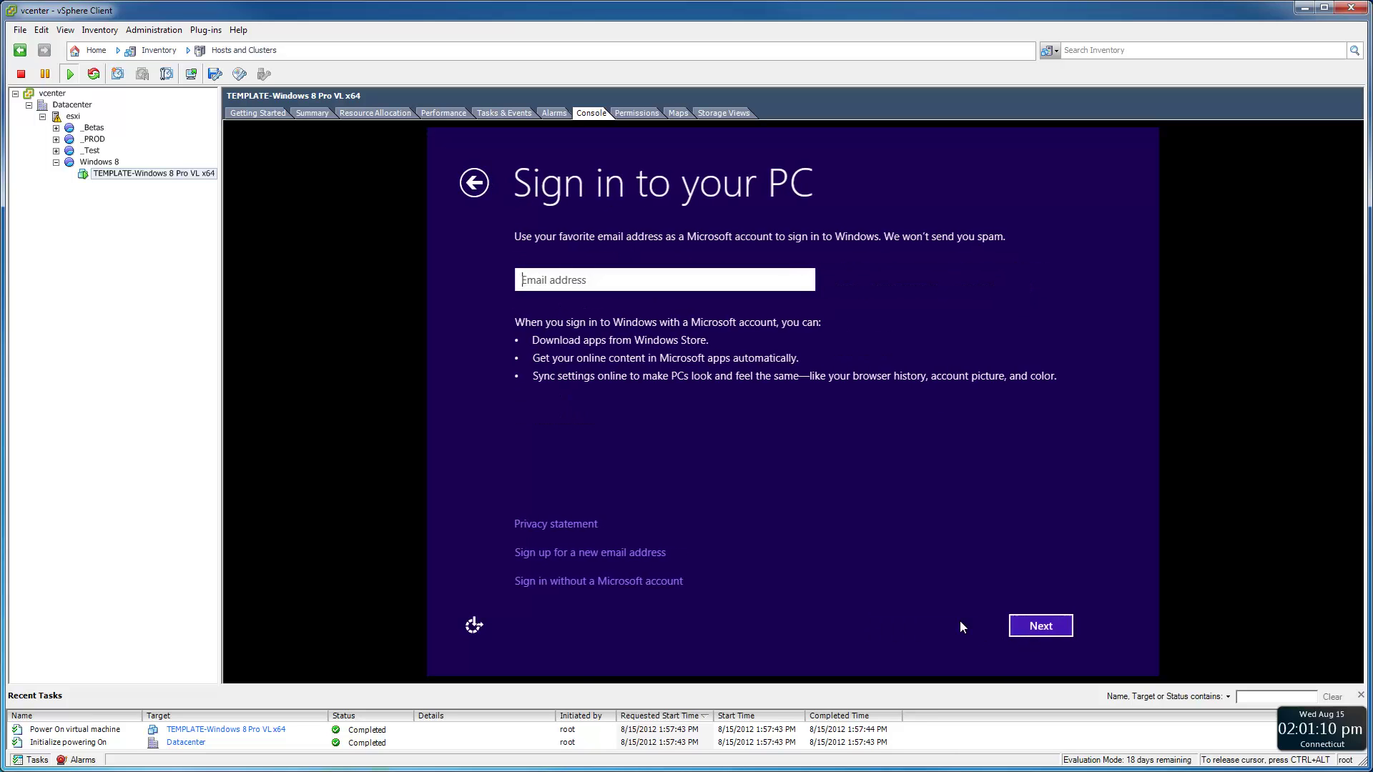
{"action": "left_click", "coordinate": [577, 584]}
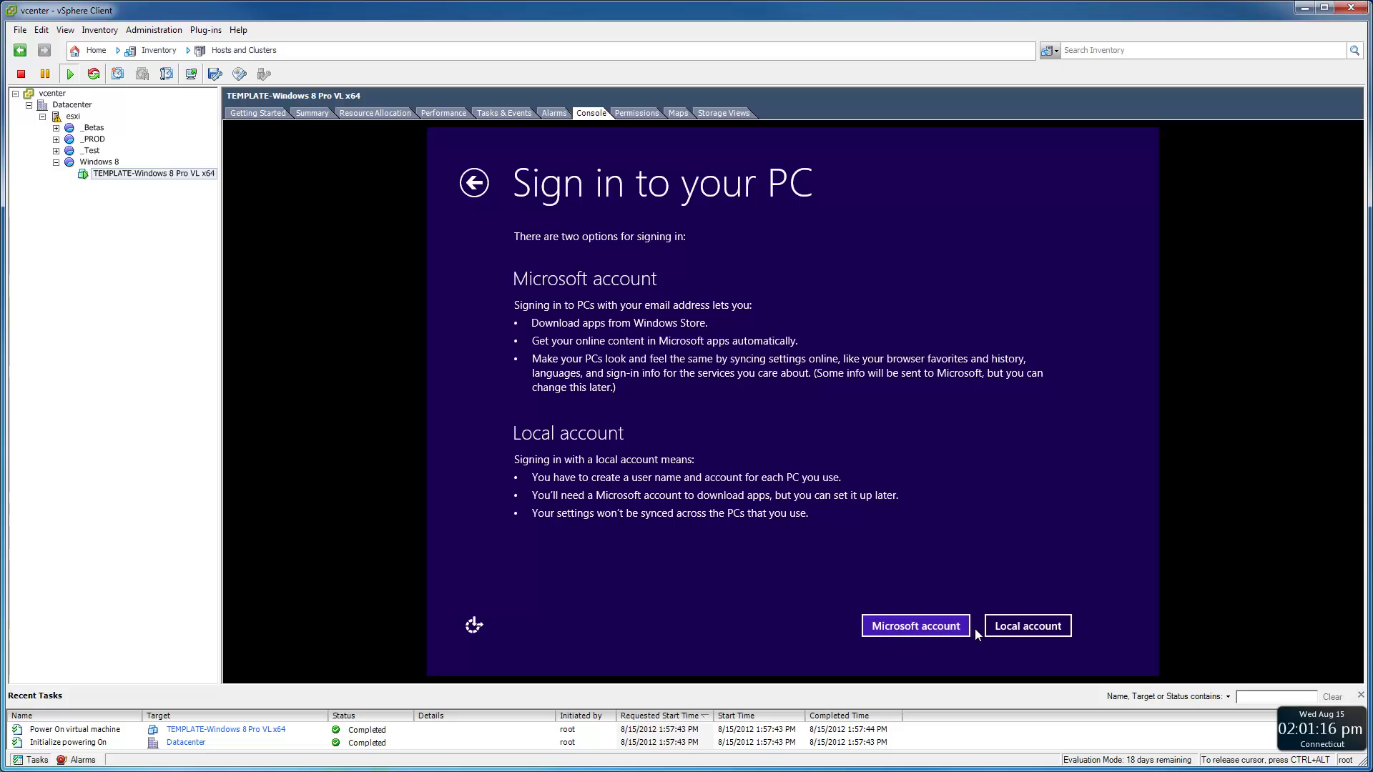
- Create the local Windows 8 account with a user name, password, matching confirmation and a password hint
{"action": "left_click", "coordinate": [993, 627]}
{"action": "type", "text": "pbraren"}
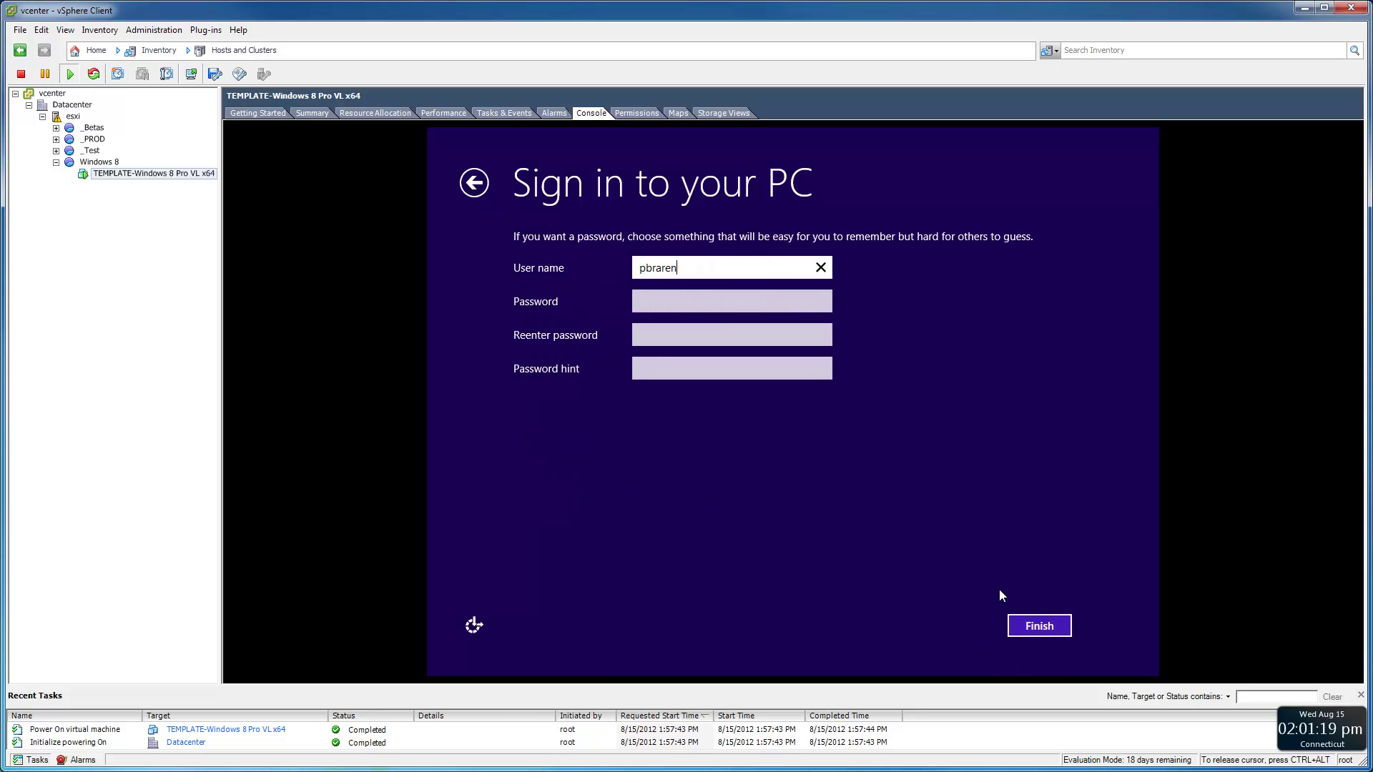
{"action": "key", "text": "Tab"}
{"action": "type", "text": "••••••"}
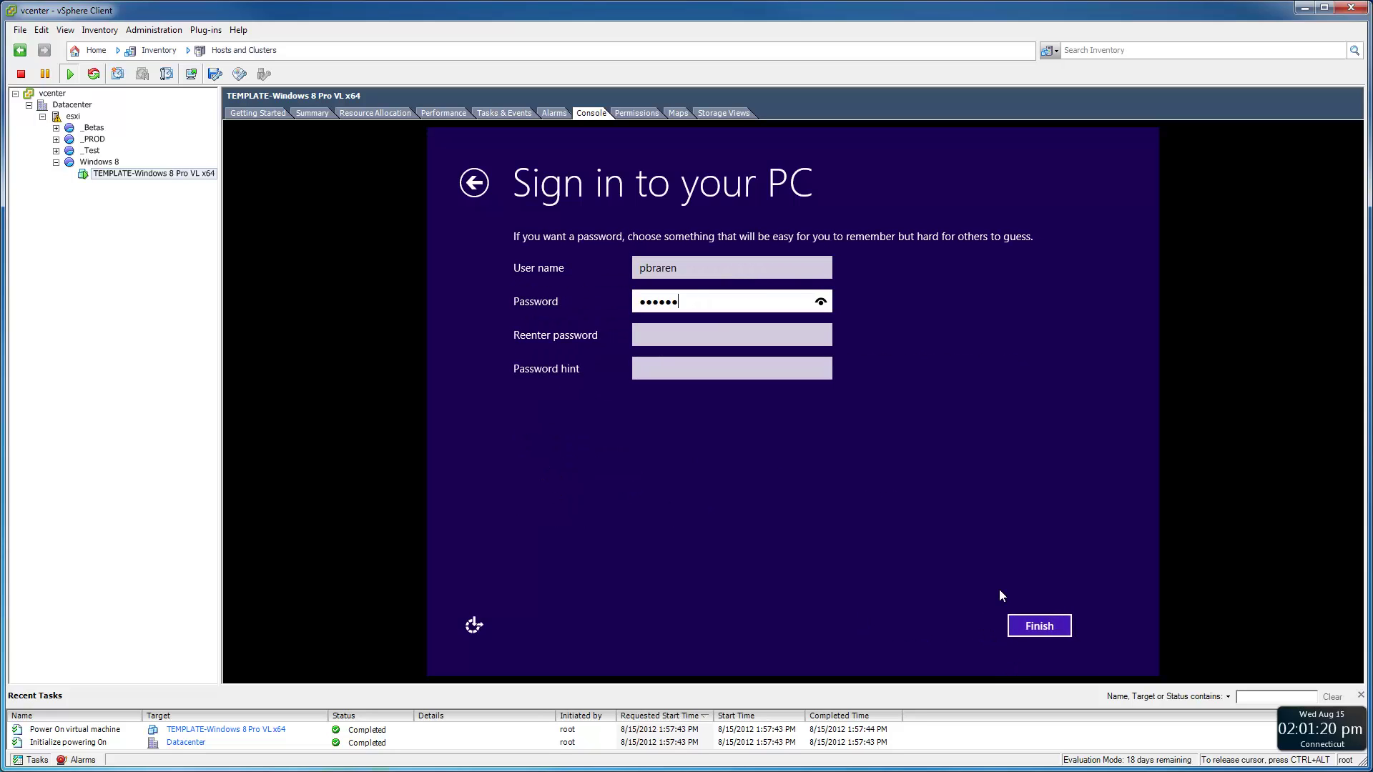
{"action": "type", "text": "••••"}
{"action": "key", "text": "Tab"}
{"action": "type", "text": "••••••••"}
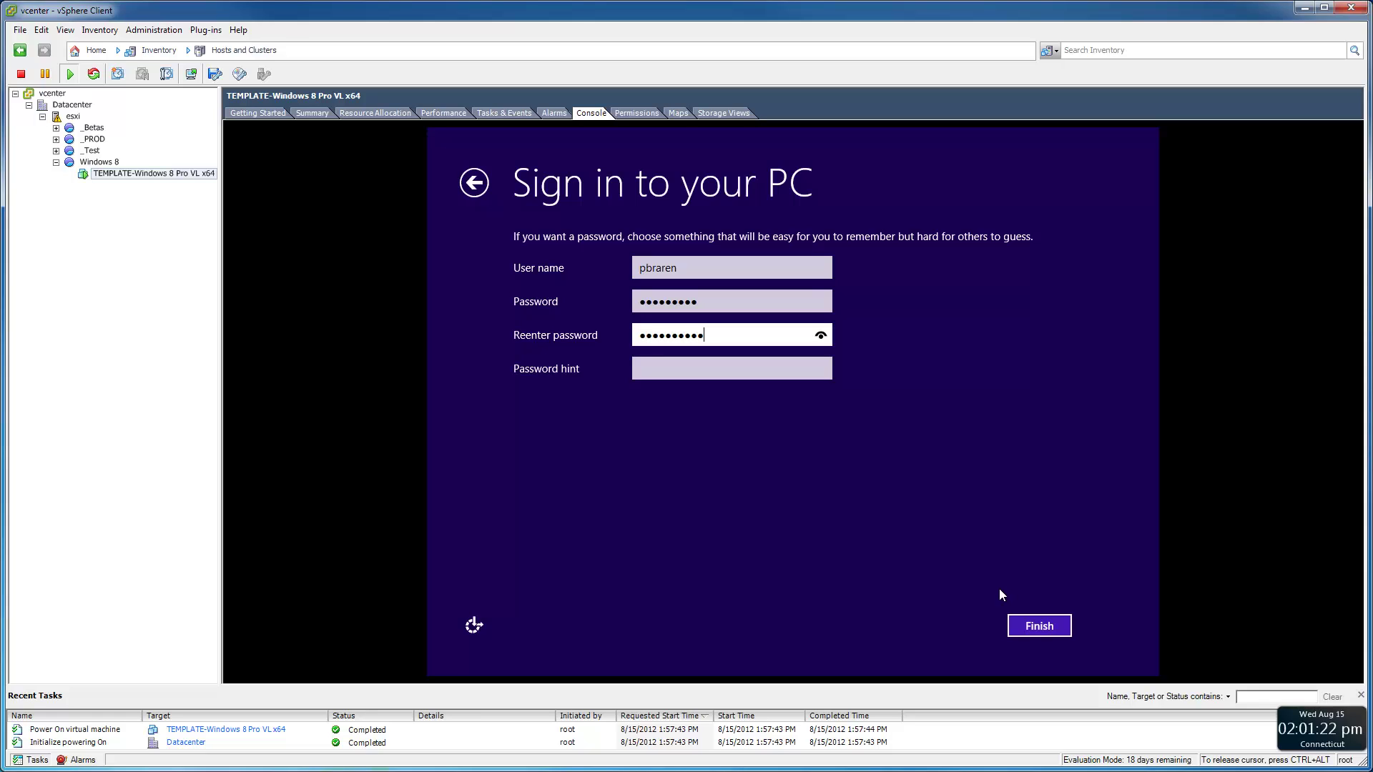
{"action": "key", "text": "Tab"}
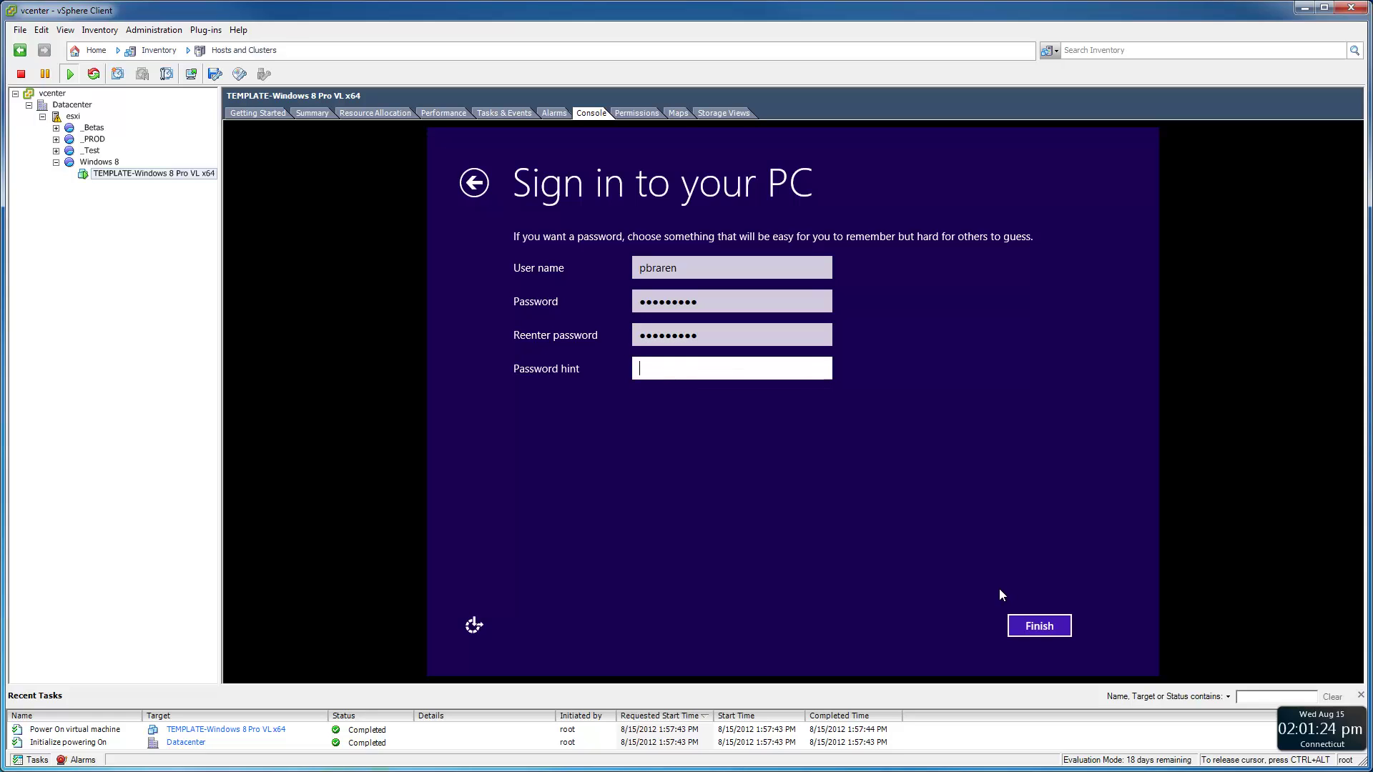
{"action": "type", "text": "x"}
{"action": "left_click", "coordinate": [1024, 620]}
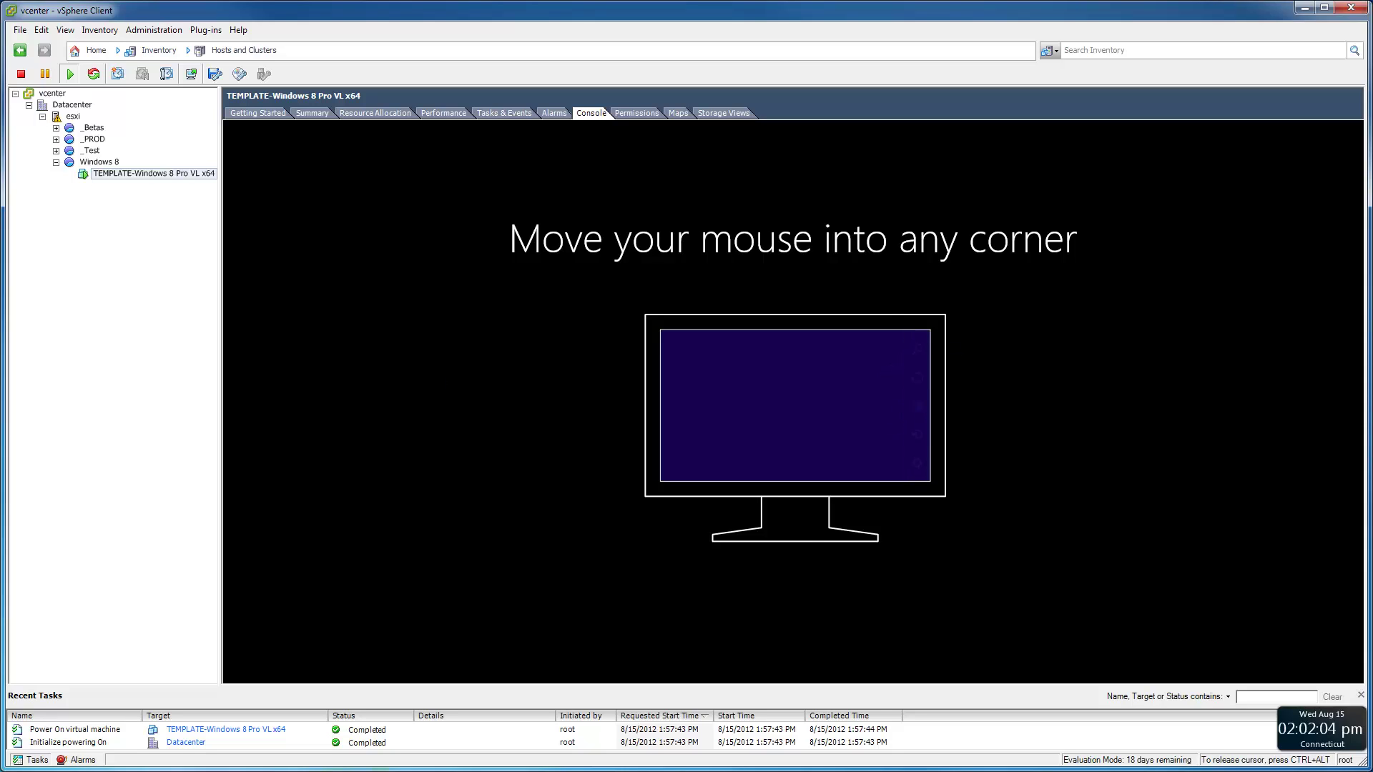
- Wait through the Windows 8 intro and 'getting your PC ready' screens, toggling console capture with Ctrl+Alt
{"action": "key", "text": "ctrl+alt"}
{"action": "left_click", "coordinate": [775, 430]}
{"action": "key", "text": "ctrl+alt"}
{"action": "left_click", "coordinate": [775, 431]}
{"action": "key", "text": "ctrl+alt"}
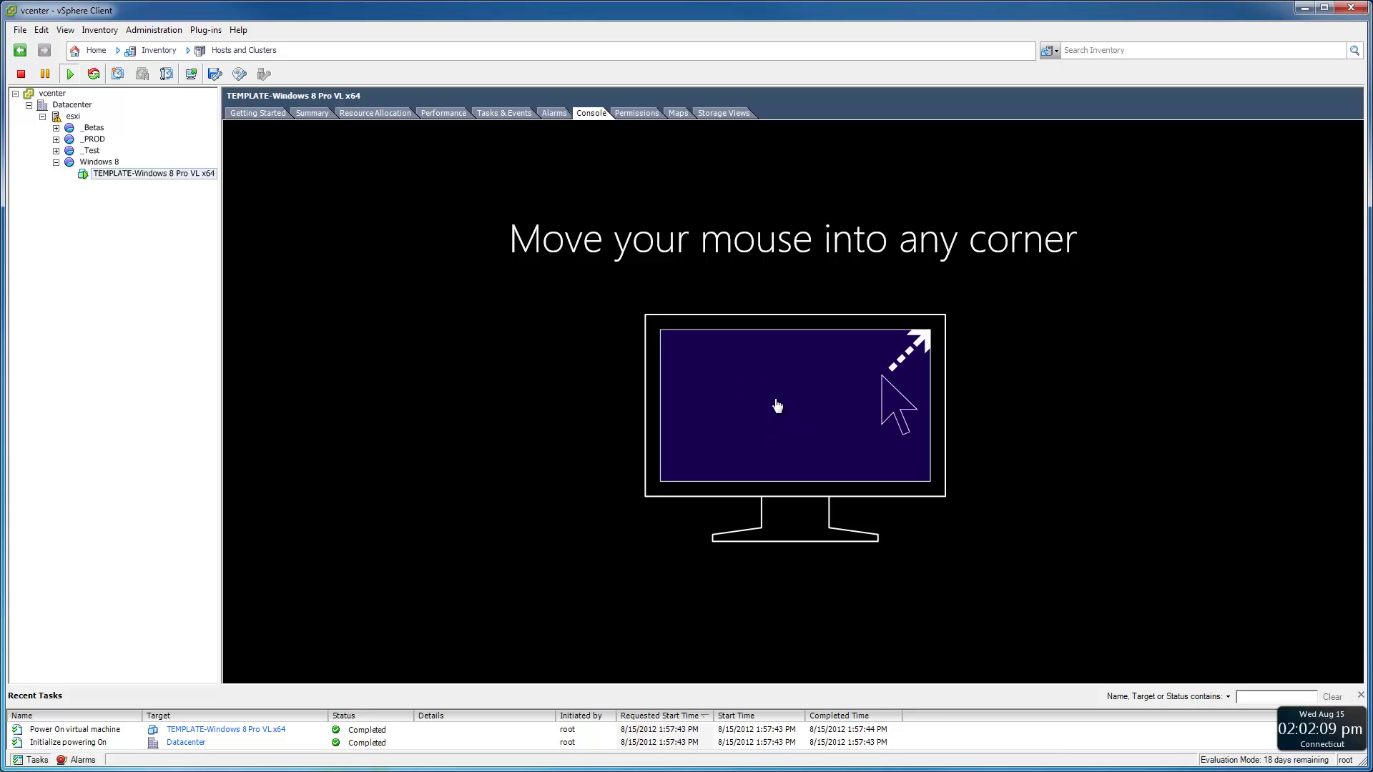
{"action": "left_click", "coordinate": [1358, 129]}
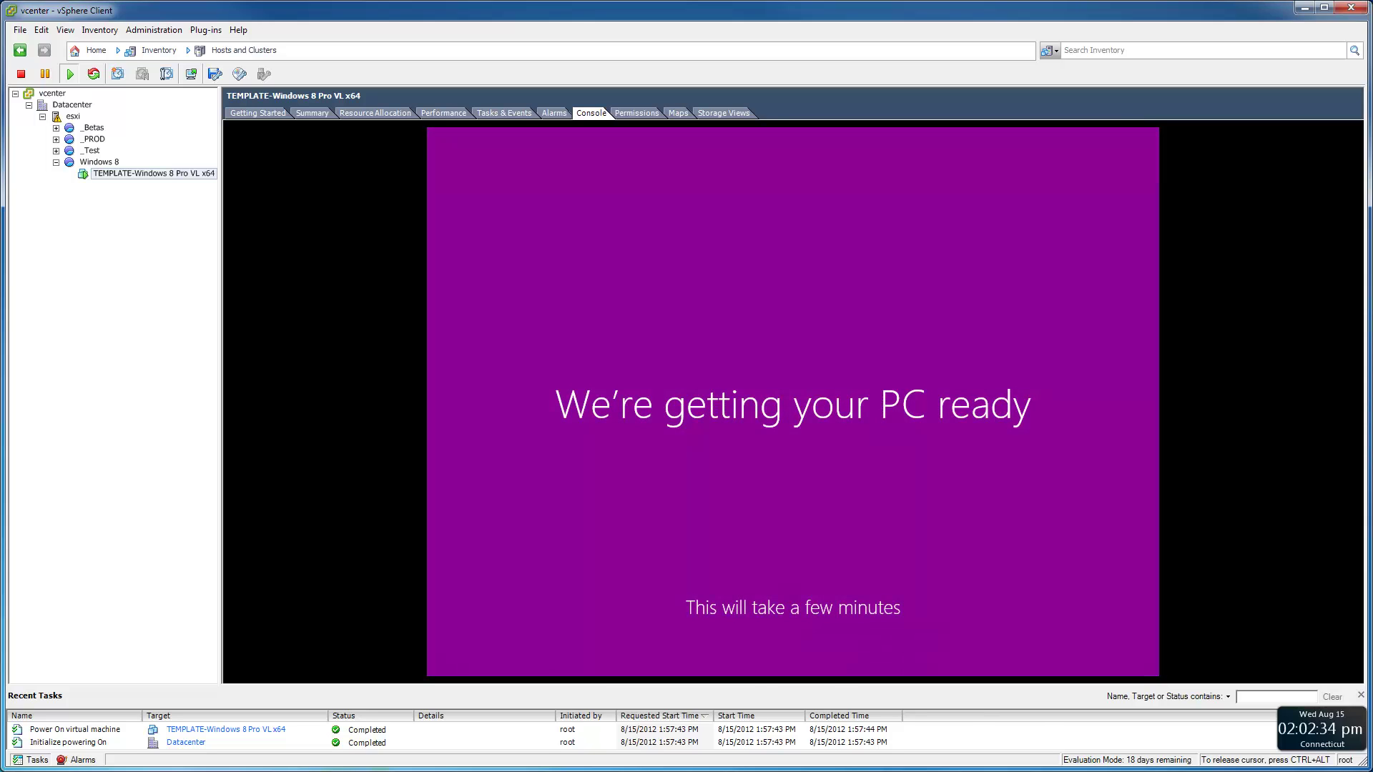
{"action": "key", "text": "ctrl+alt"}
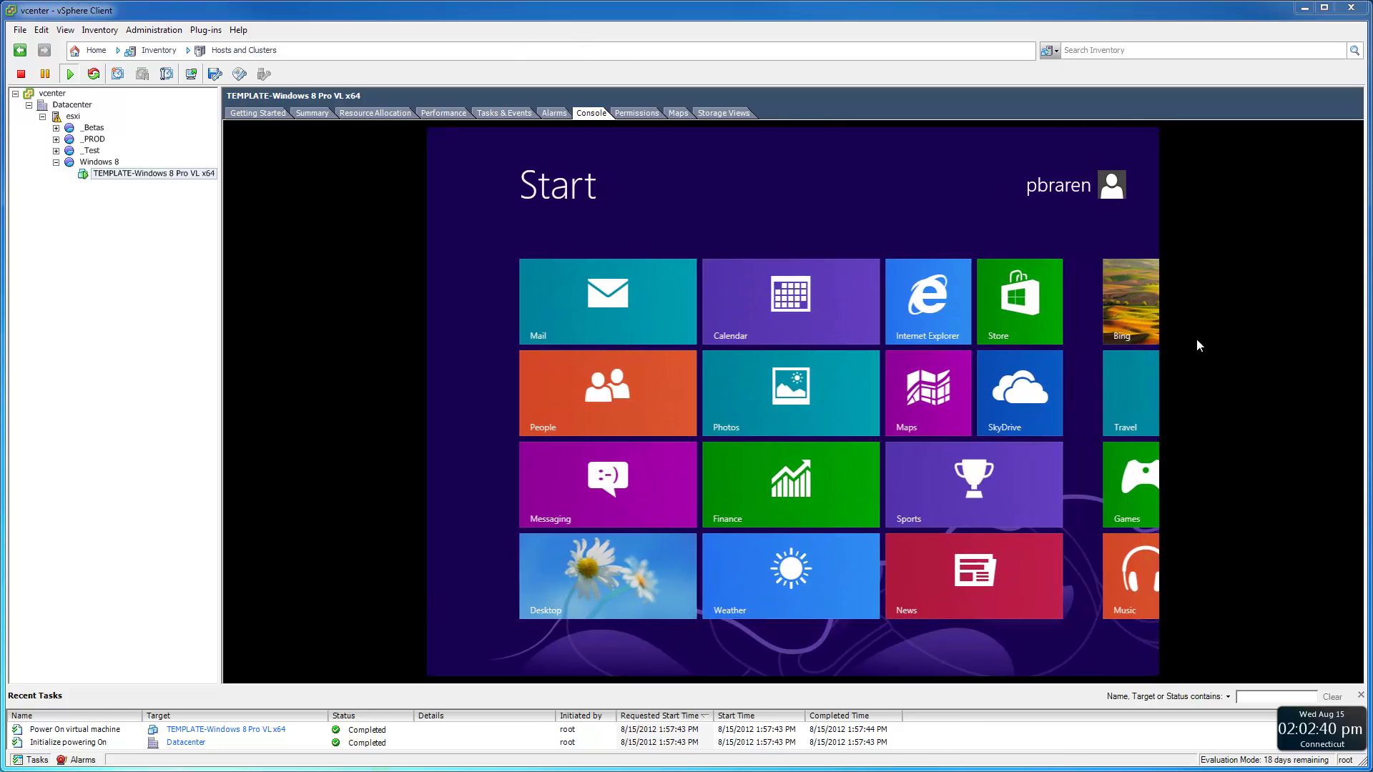
- Open the Windows 8 desktop and tick 'Always show all icons and notifications' for the taskbar
{"action": "left_click", "coordinate": [593, 572]}
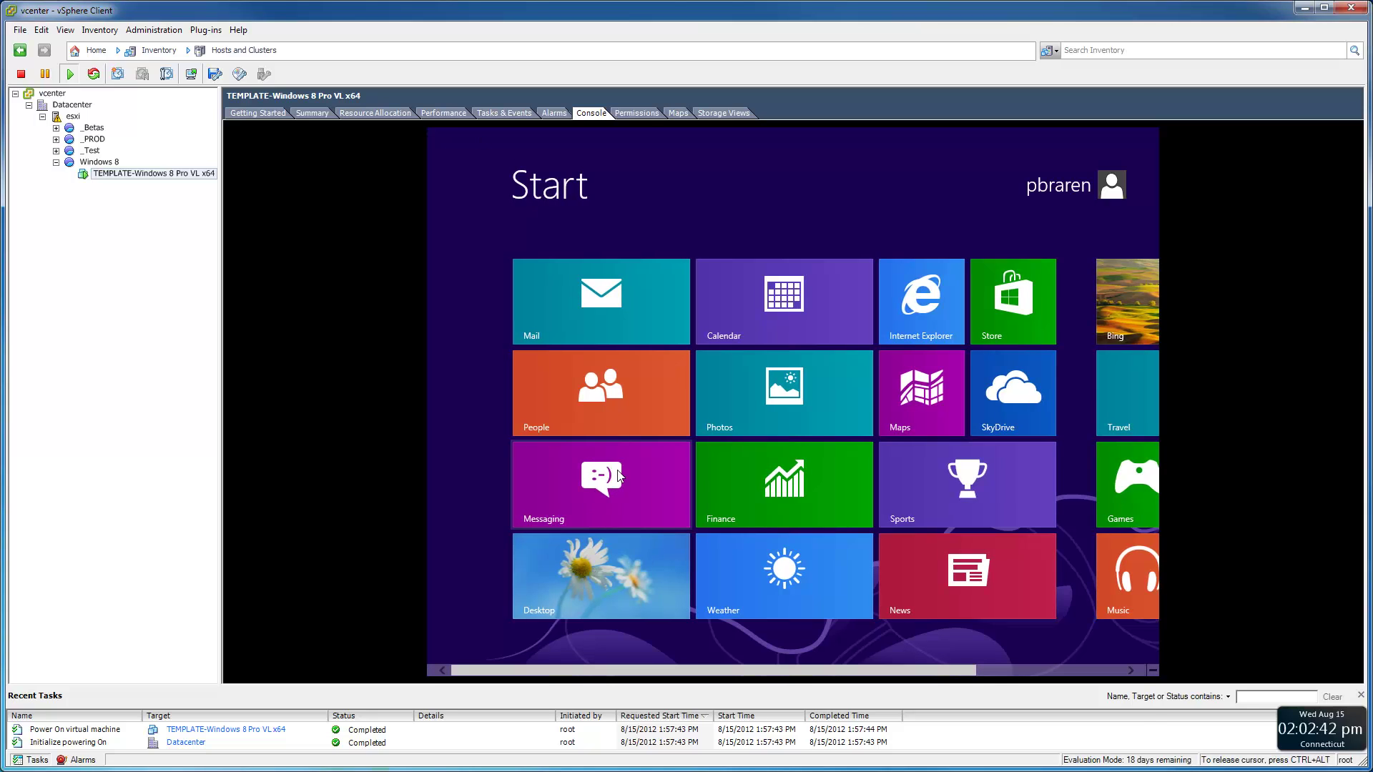
{"action": "left_click", "coordinate": [636, 574]}
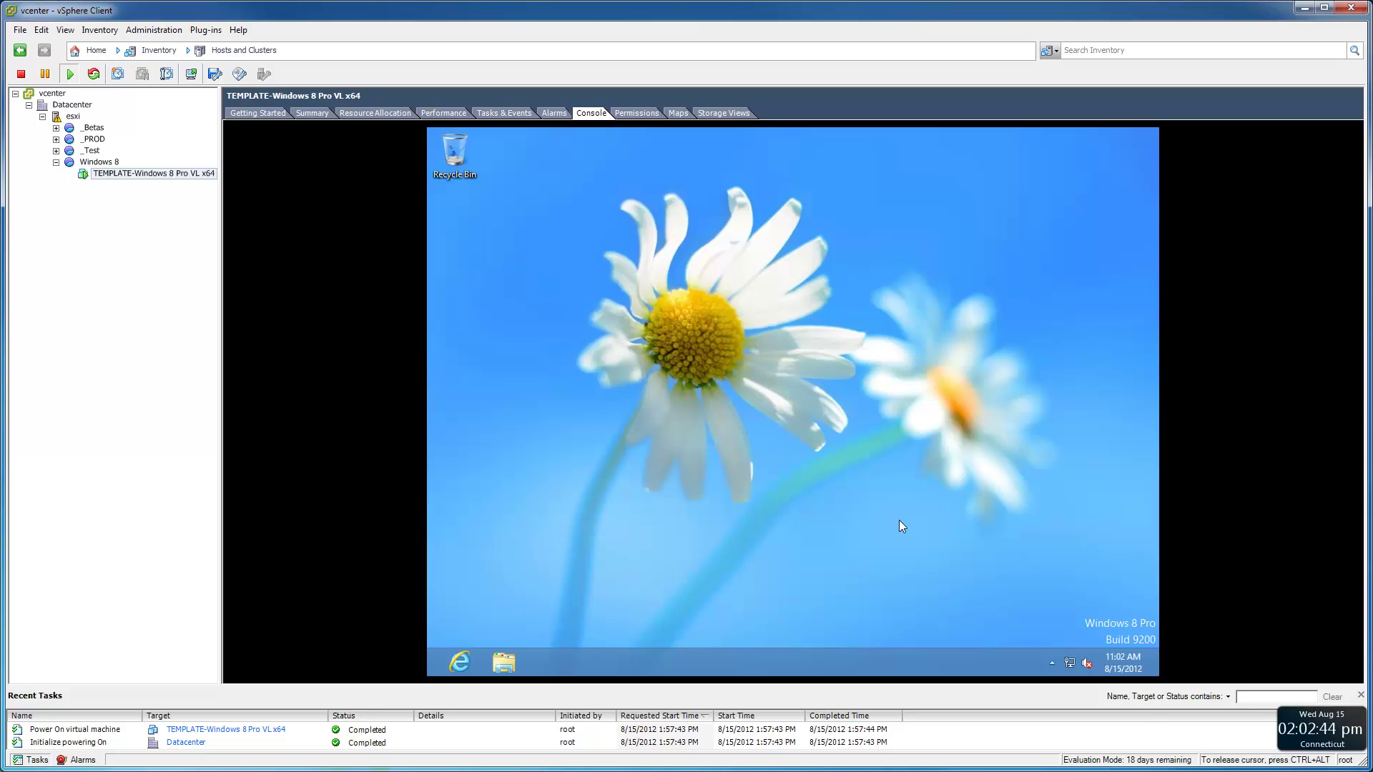
{"action": "left_click", "coordinate": [1052, 659]}
{"action": "left_click", "coordinate": [1049, 626]}
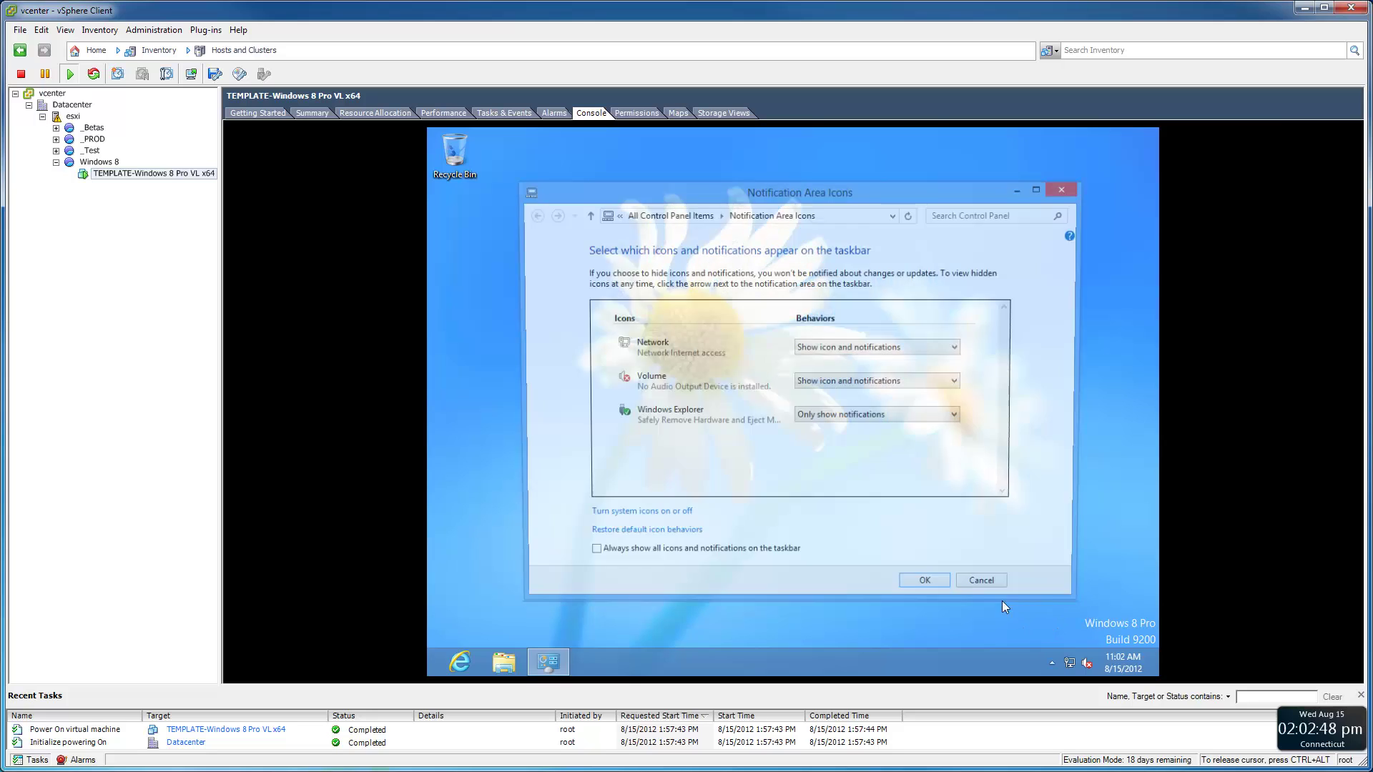
{"action": "left_click", "coordinate": [638, 557]}
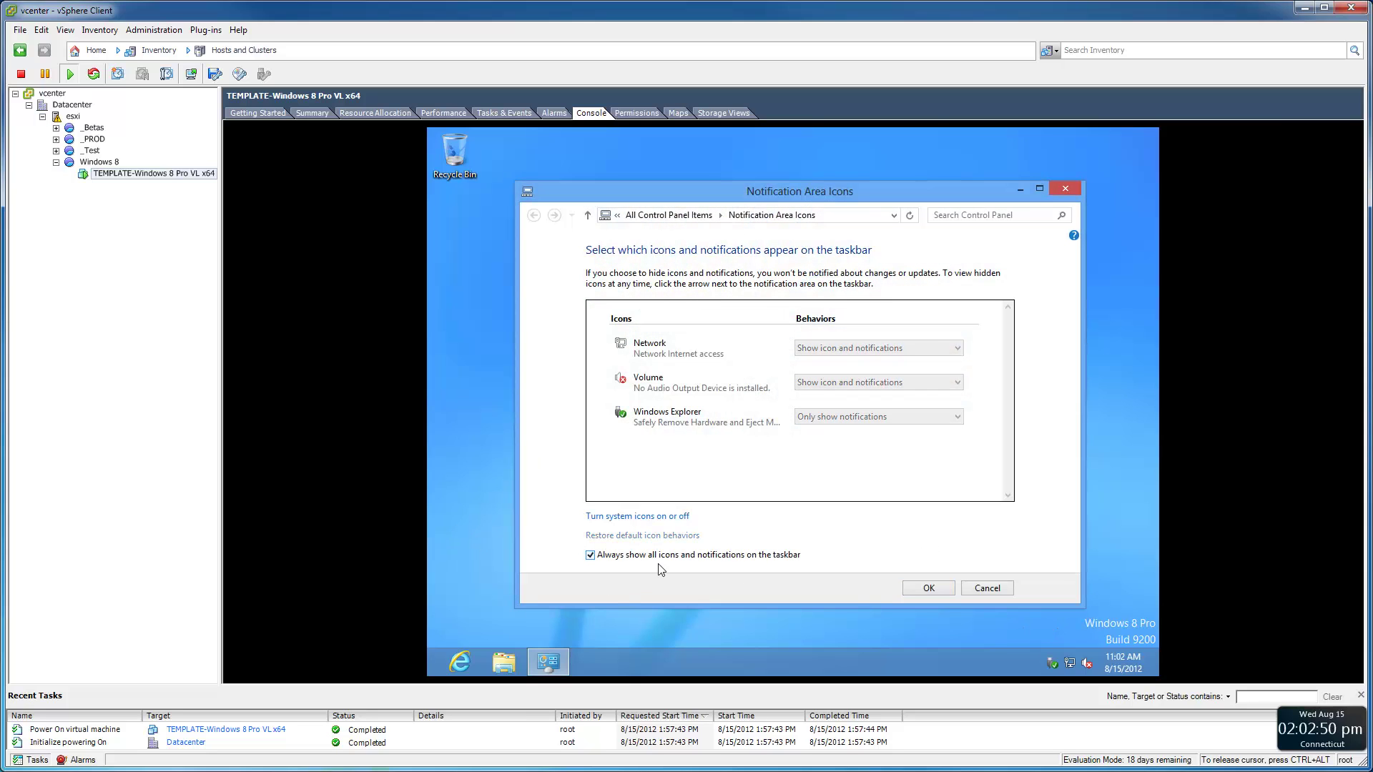
{"action": "left_click", "coordinate": [914, 589]}
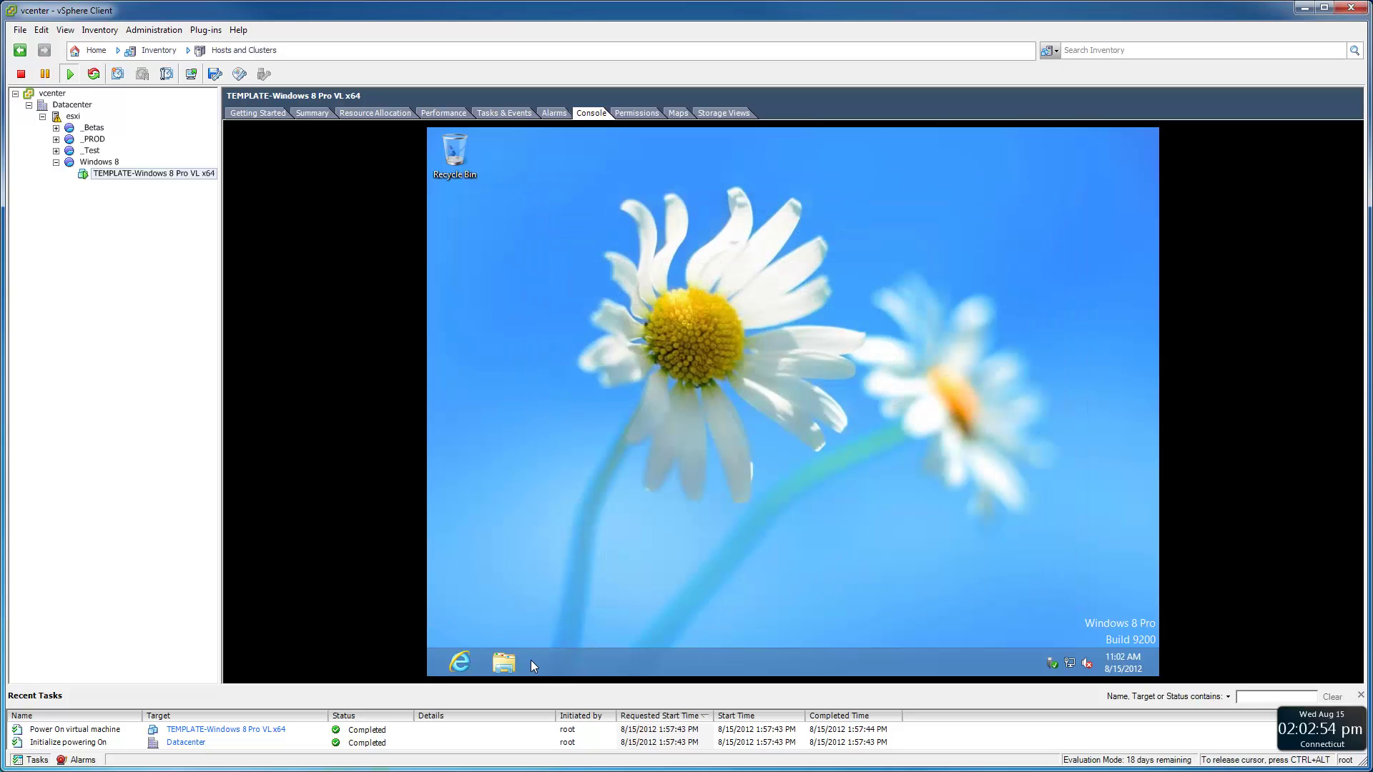
- Select 'Allow remote connections' in Computer's remote settings and confirm Windows Update installs automatically
{"action": "left_click", "coordinate": [512, 659]}
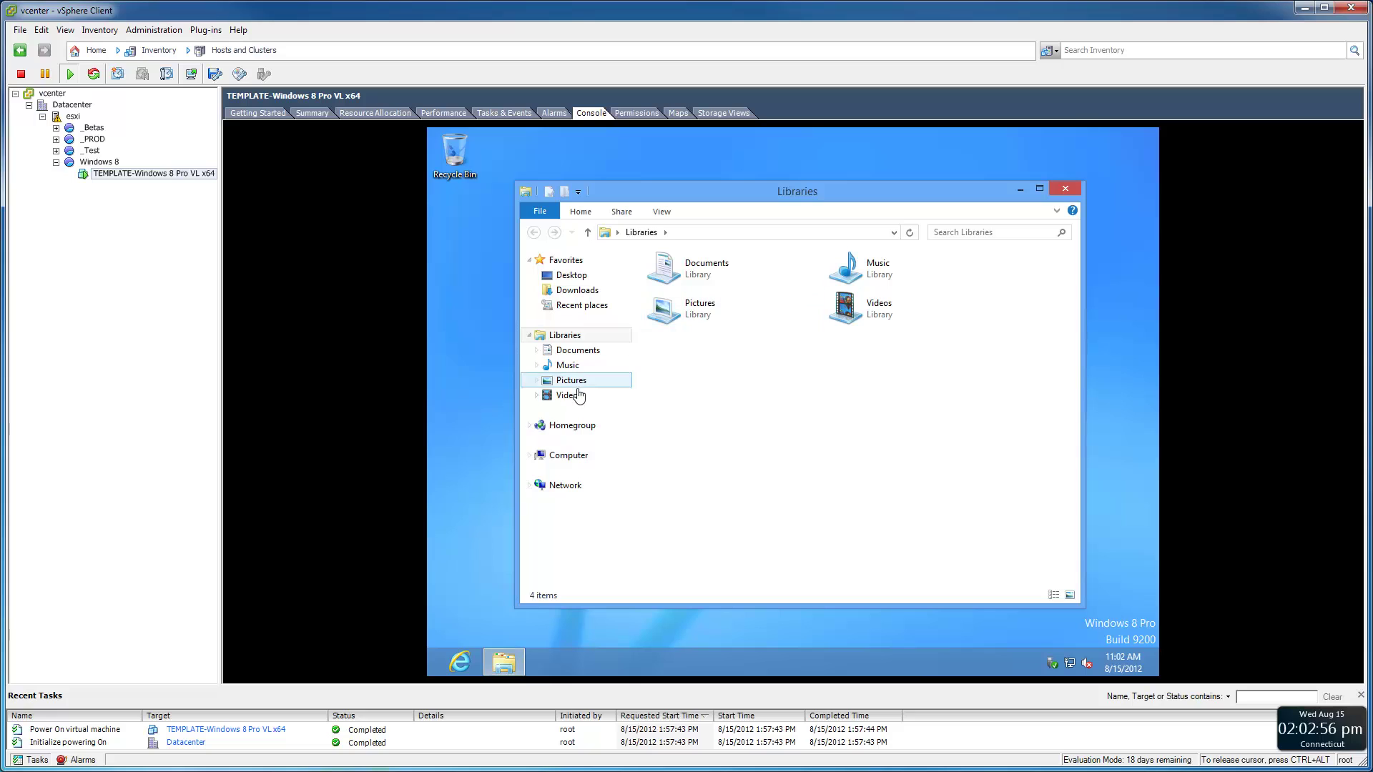
{"action": "right_click", "coordinate": [566, 454]}
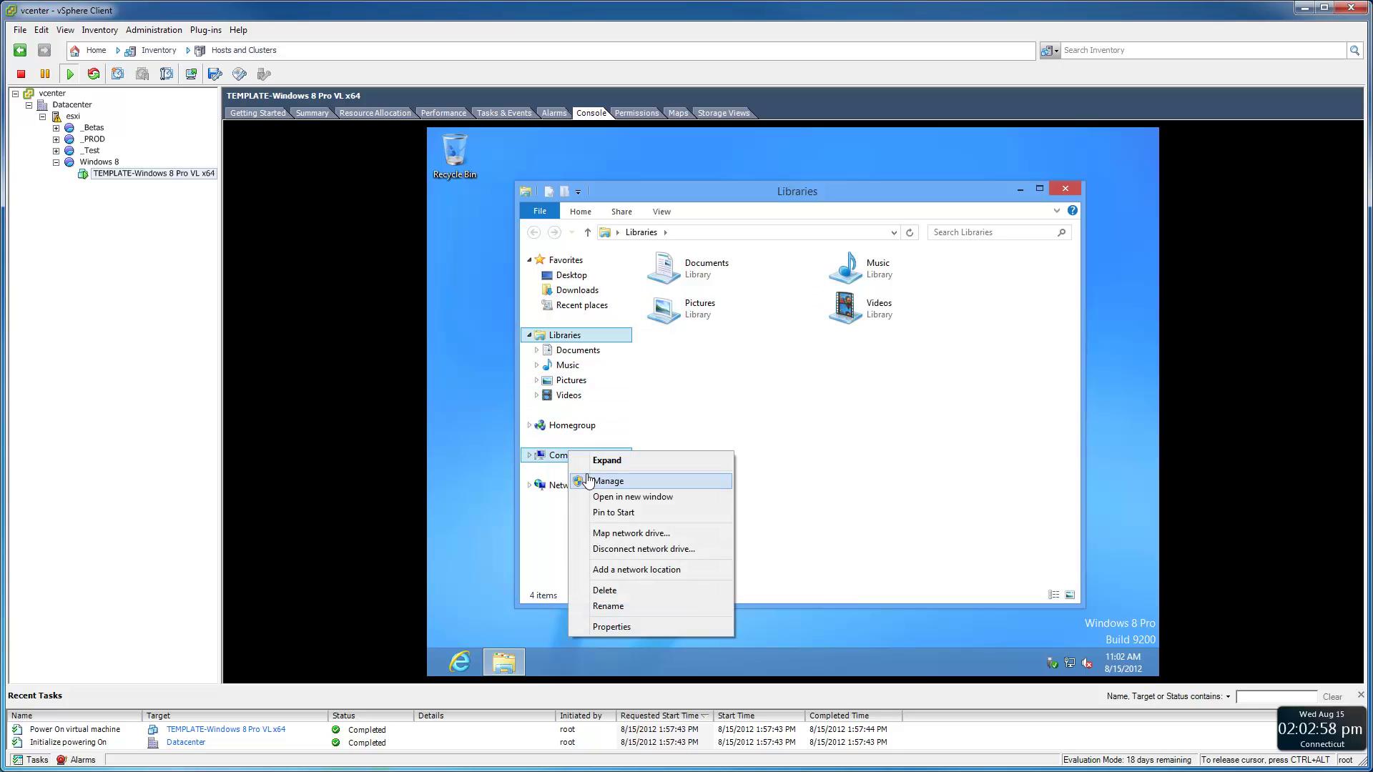
{"action": "left_click", "coordinate": [626, 620]}
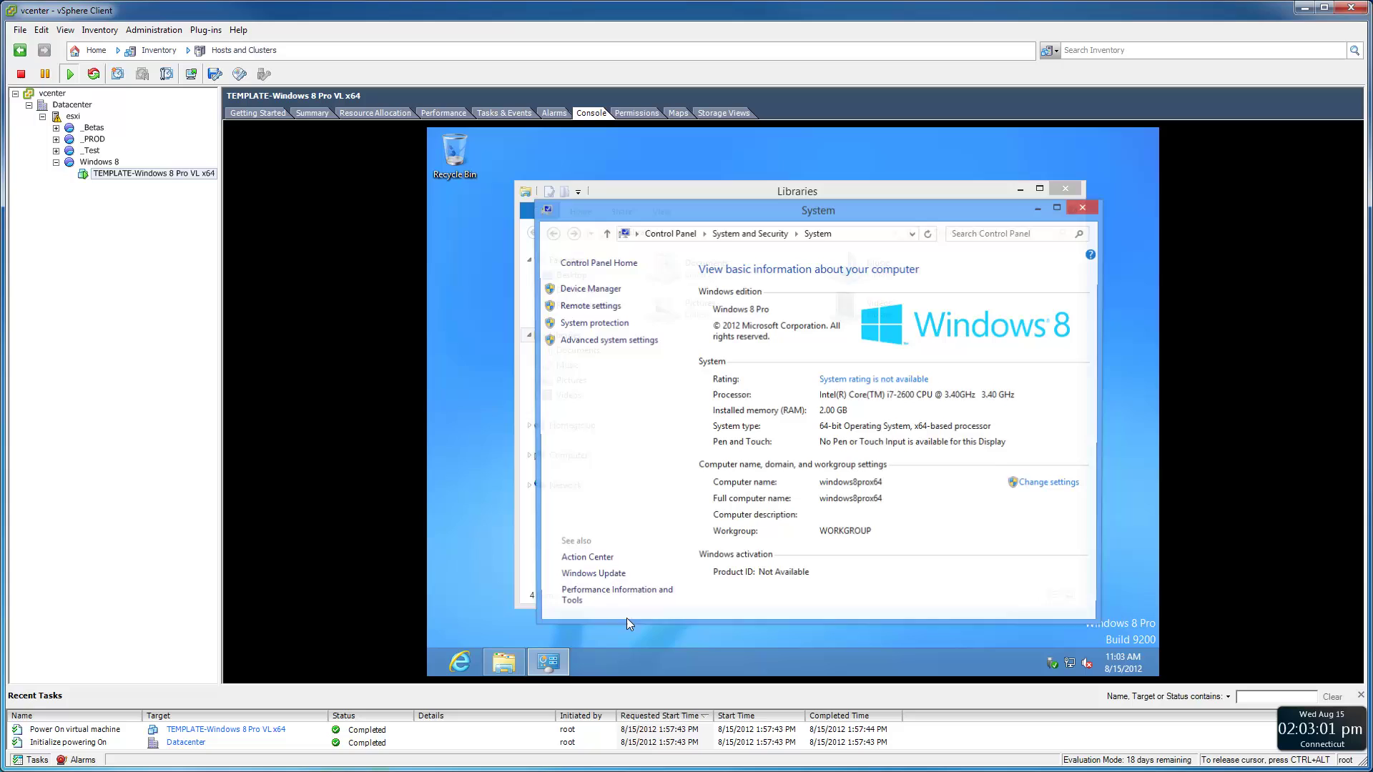
{"action": "left_click", "coordinate": [607, 309]}
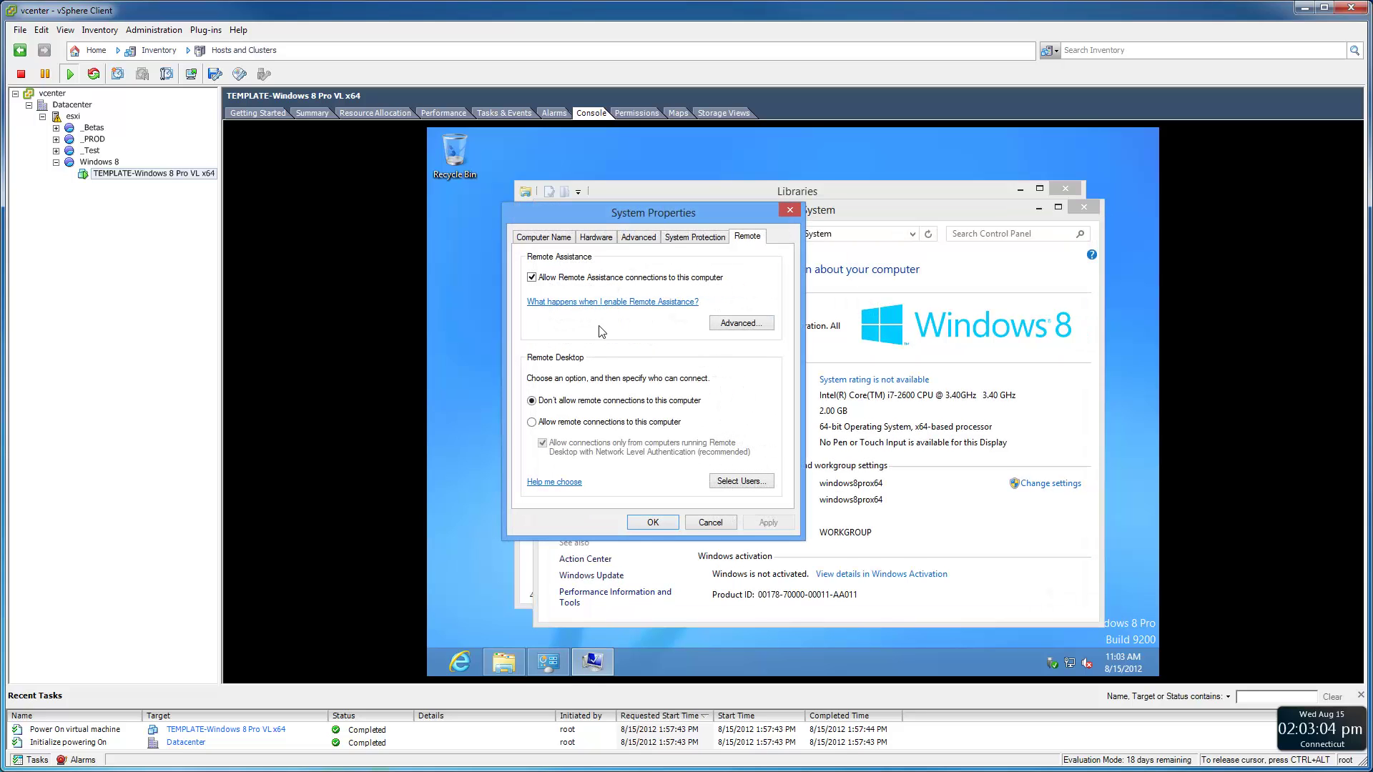
{"action": "left_click", "coordinate": [590, 421]}
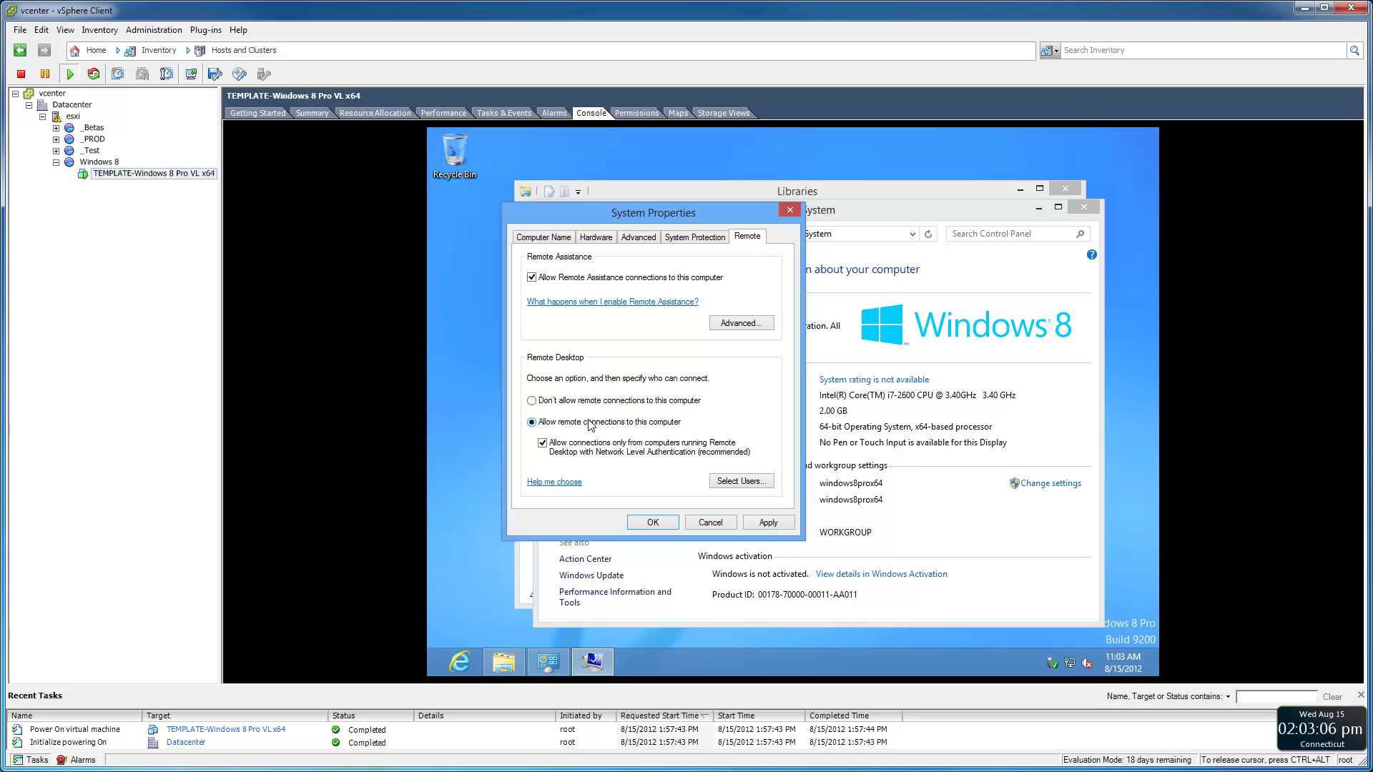
{"action": "left_click", "coordinate": [653, 523]}
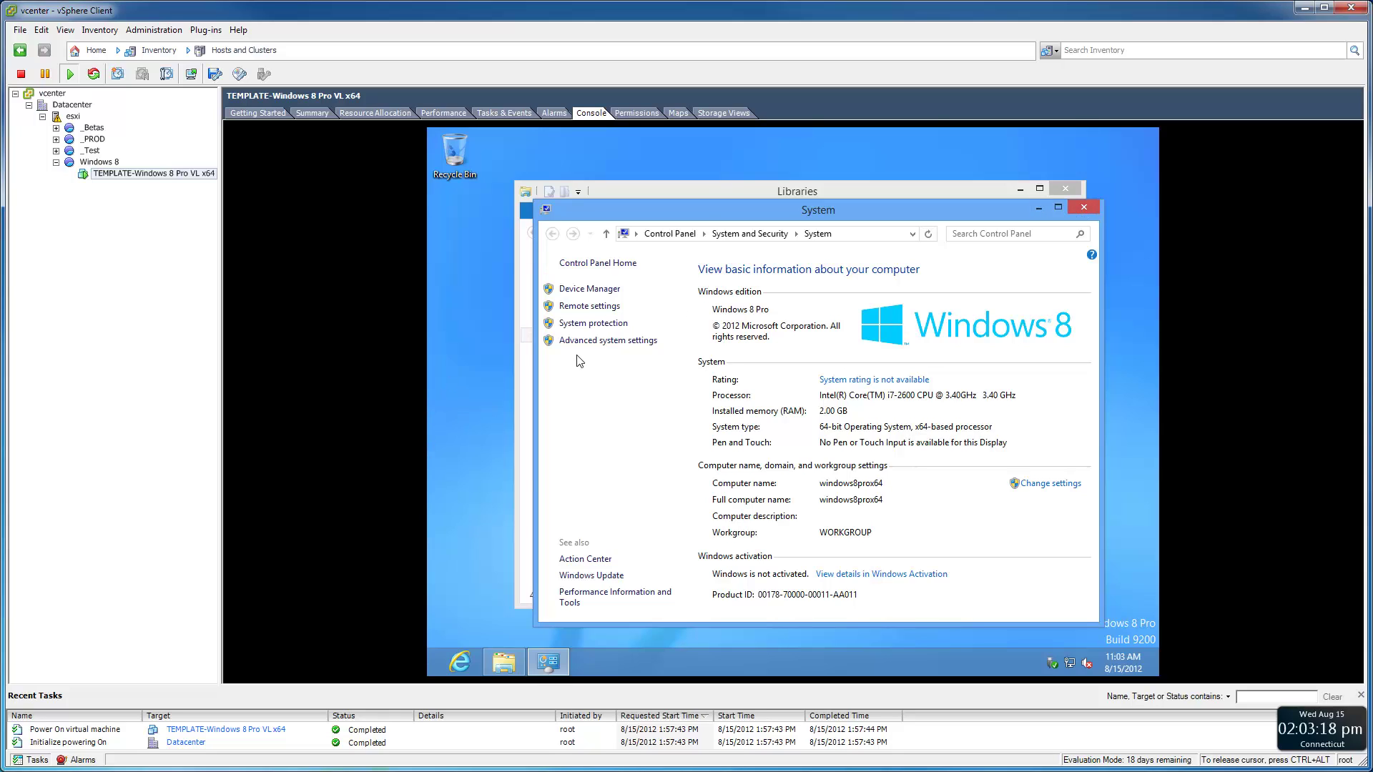
{"action": "left_click", "coordinate": [575, 580]}
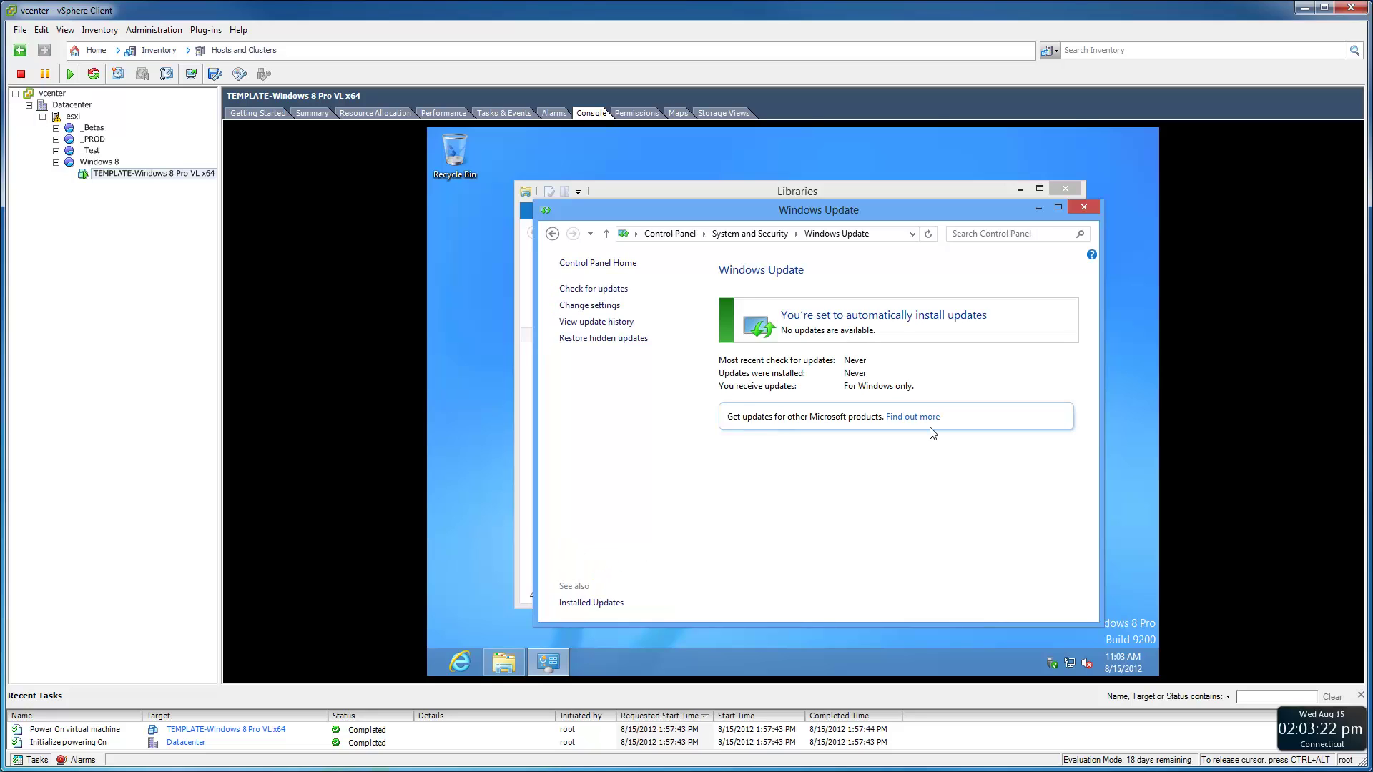
{"action": "left_click", "coordinate": [1082, 208]}
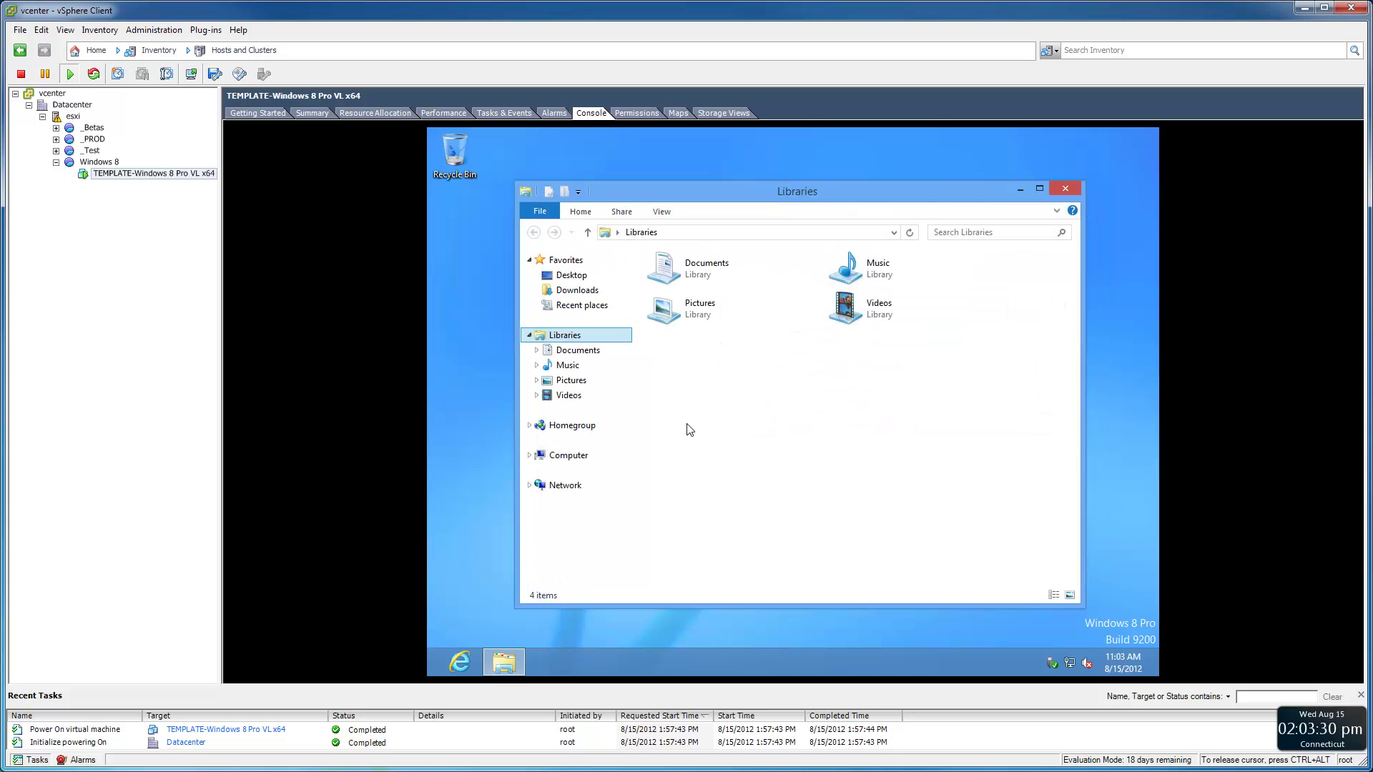
- Open Device Manager in Computer Management and expand the Network adapters category
{"action": "left_click", "coordinate": [499, 659]}
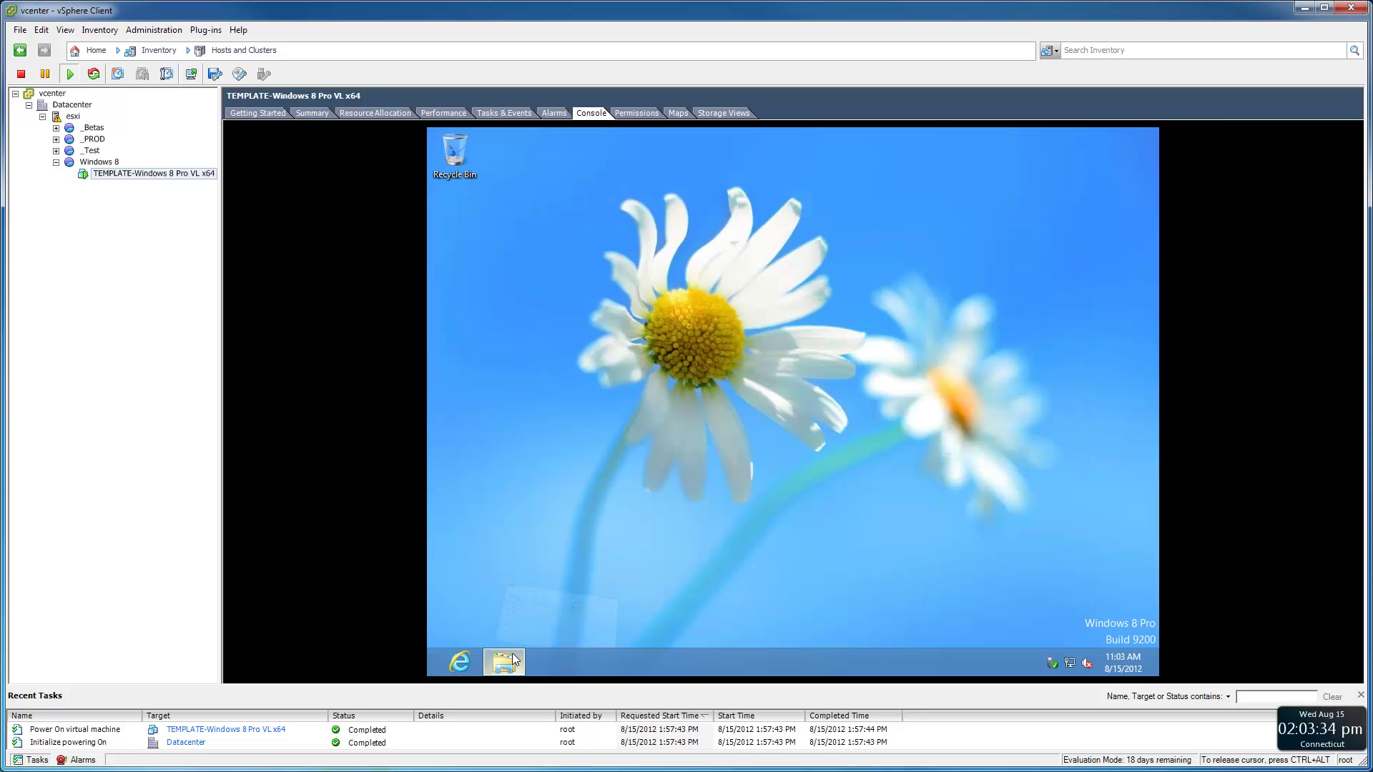
{"action": "left_click", "coordinate": [512, 654]}
{"action": "right_click", "coordinate": [560, 462]}
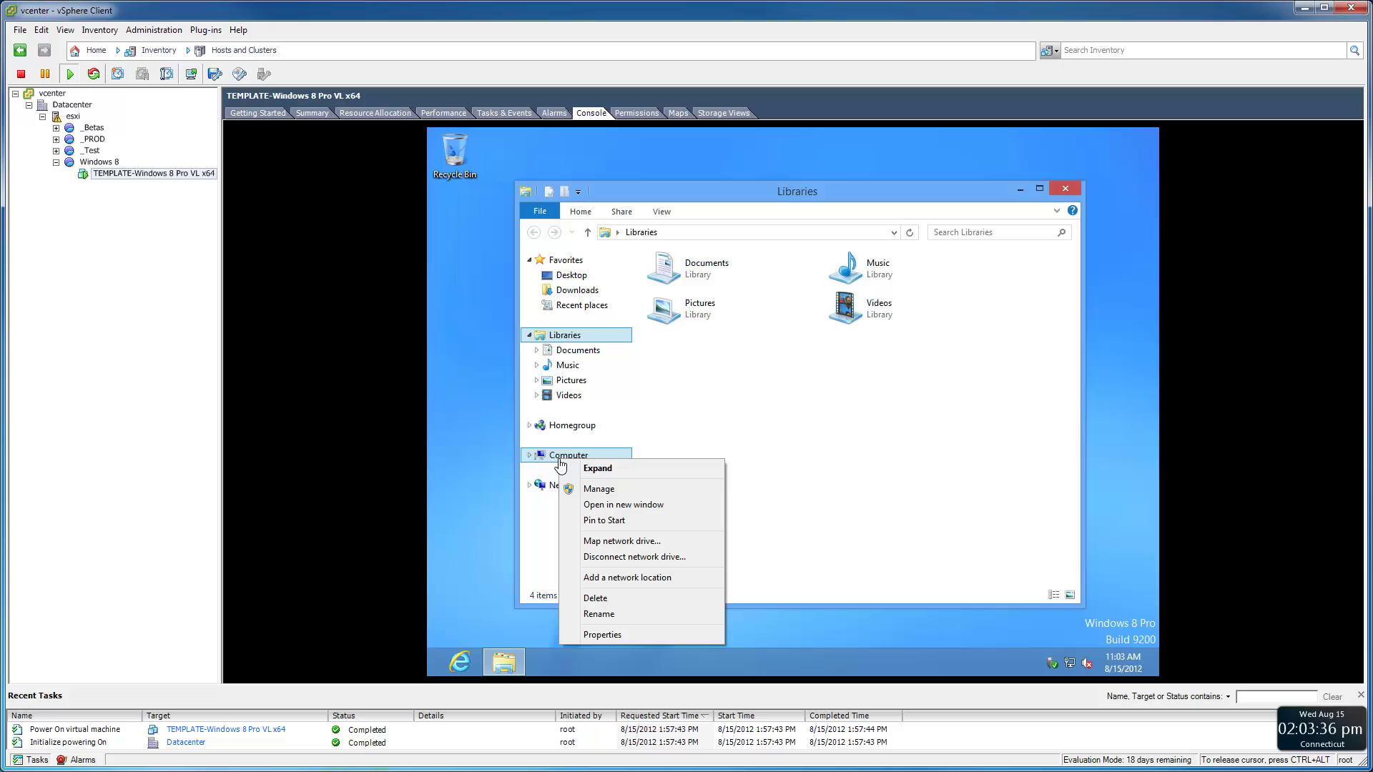
{"action": "left_click", "coordinate": [599, 489]}
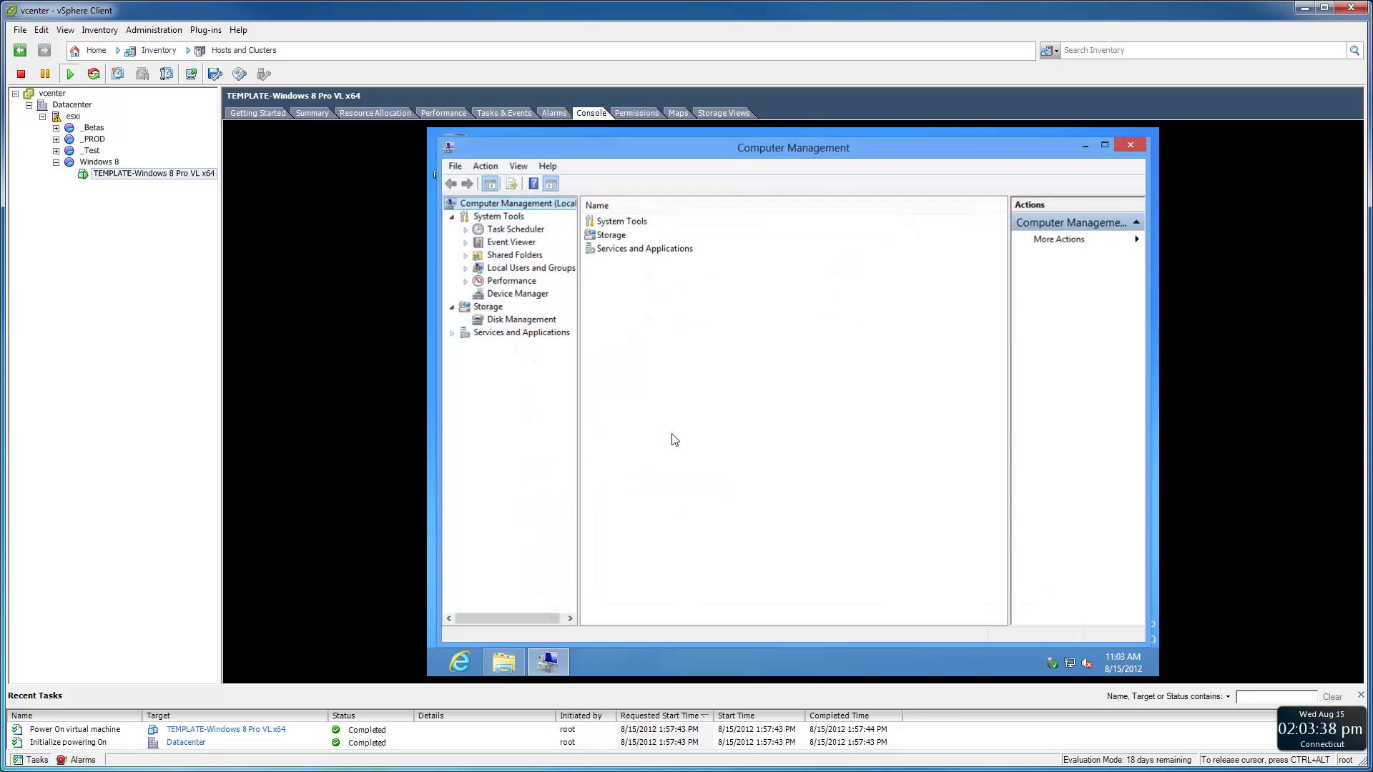
{"action": "left_click", "coordinate": [526, 295]}
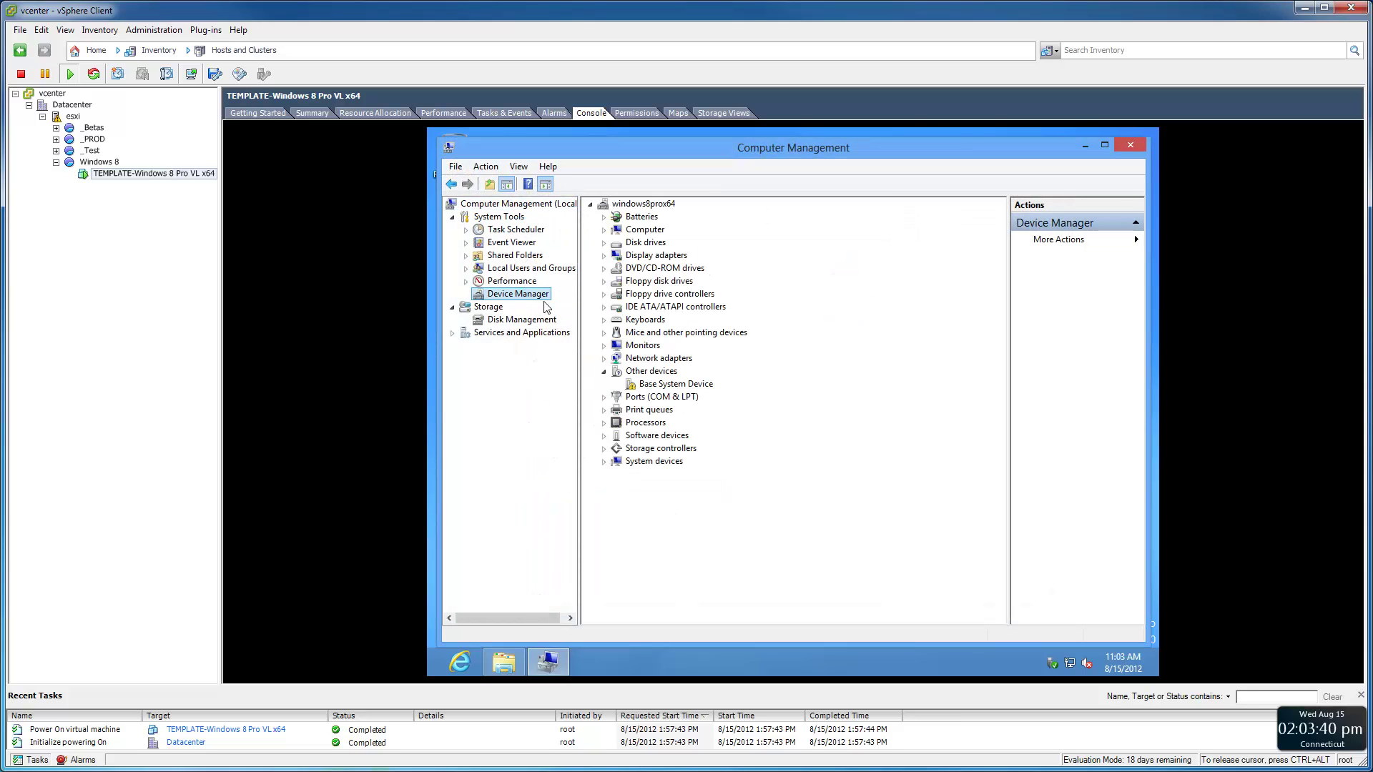
{"action": "left_click", "coordinate": [607, 359]}
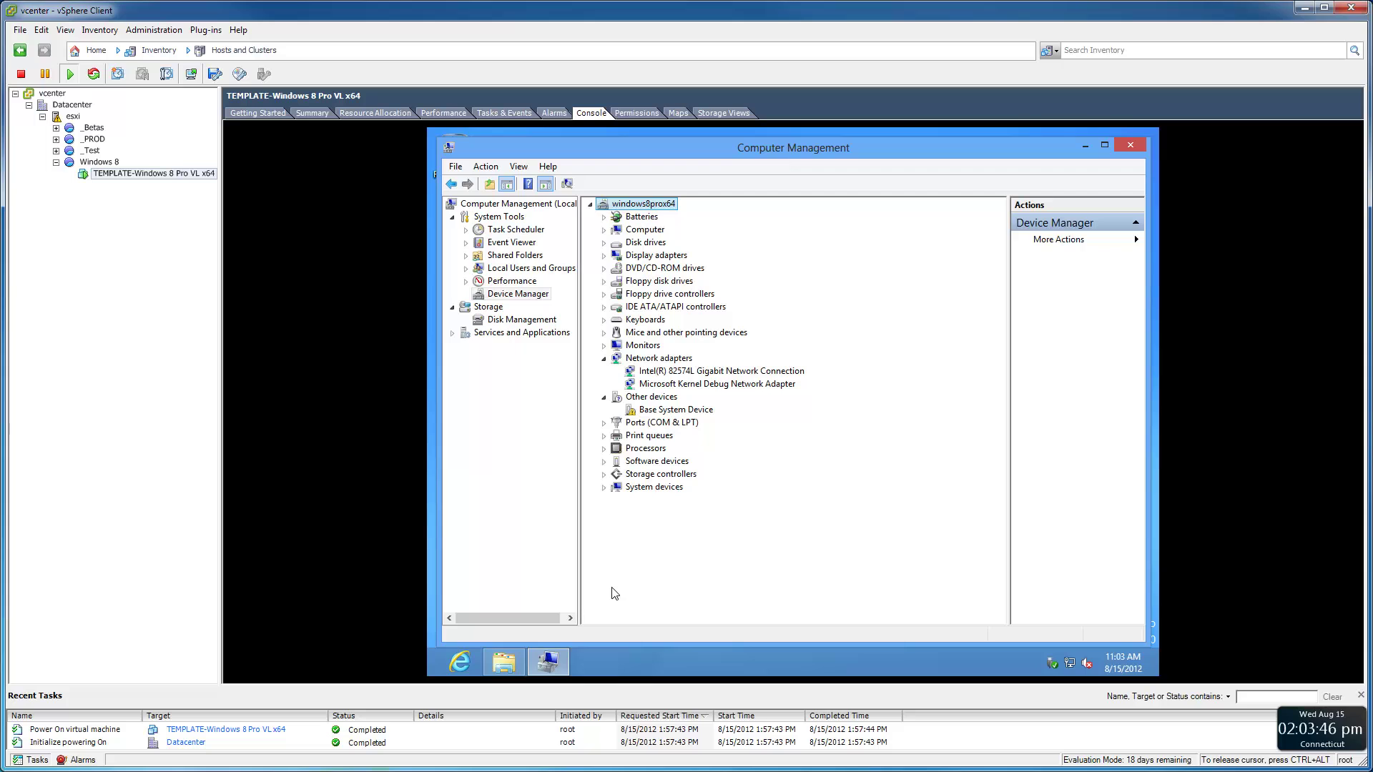
- Run ipconfig in a Command Prompt to check the VM's network configuration
{"action": "key", "text": "super+q"}
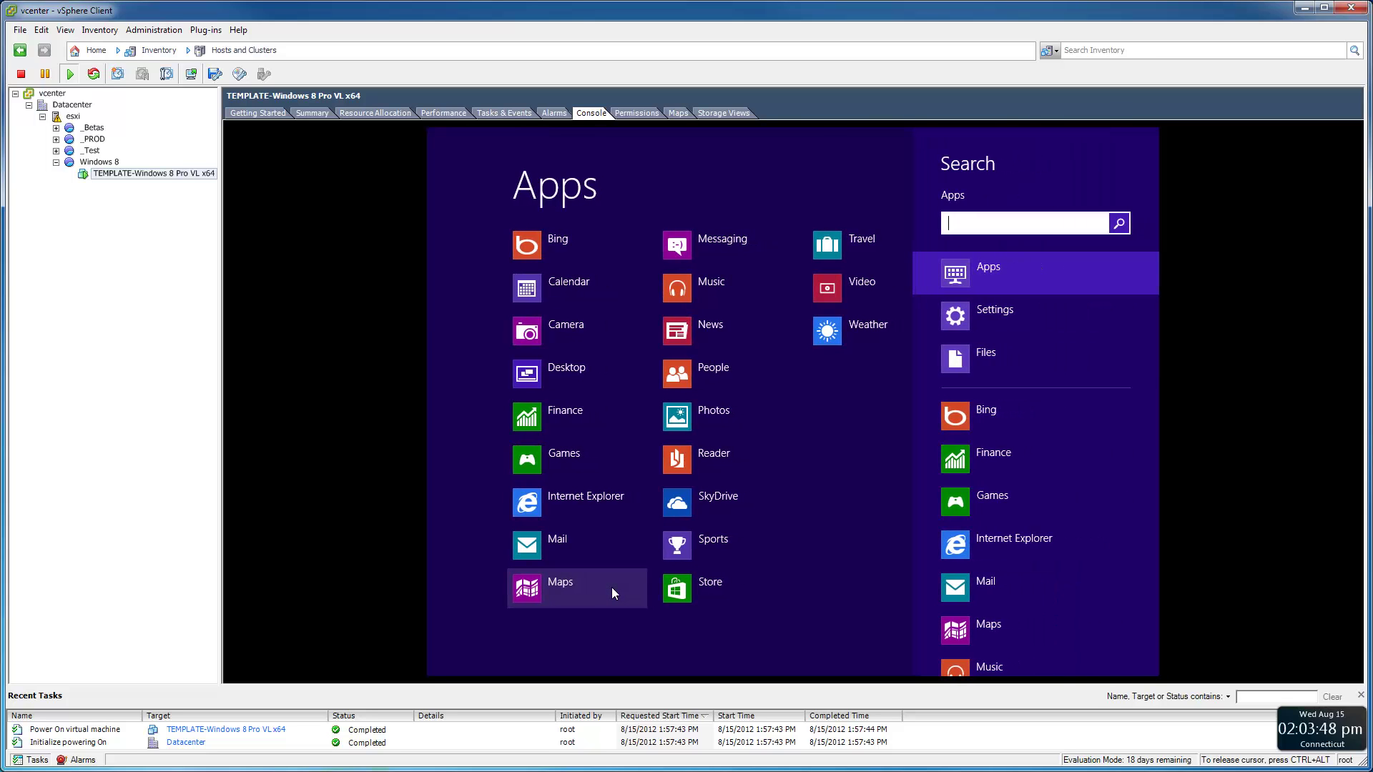
{"action": "type", "text": "cmd"}
{"action": "key", "text": "Return"}
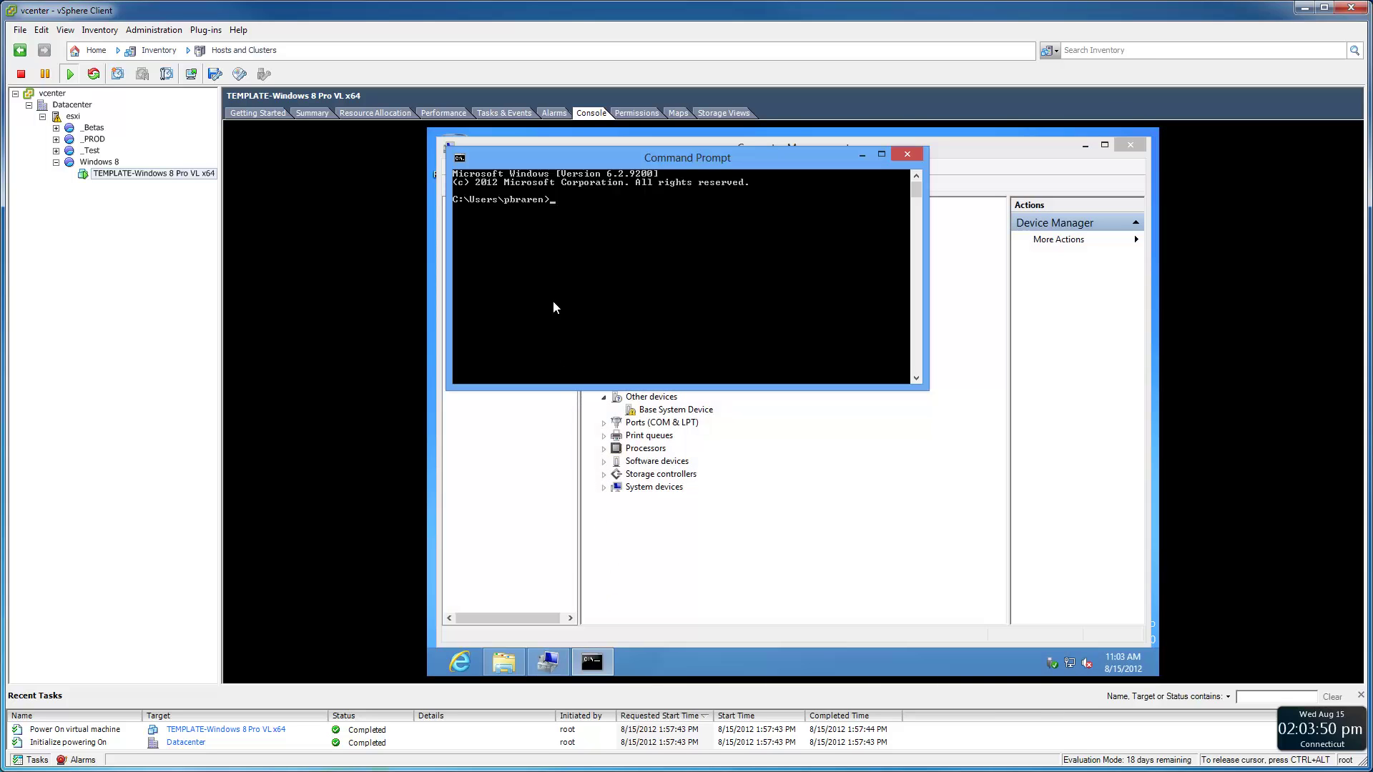
{"action": "type", "text": "ipconfig"}
{"action": "key", "text": "Return"}
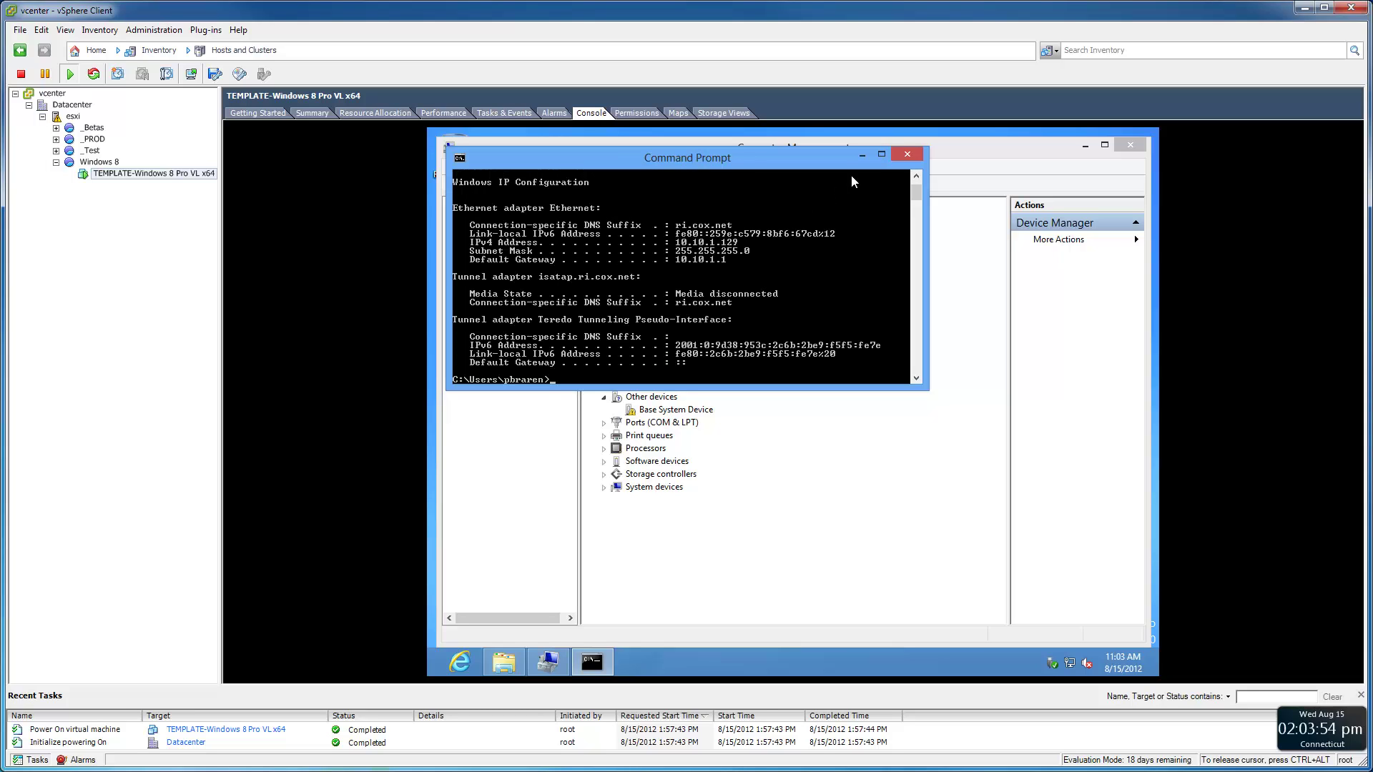
{"action": "left_click", "coordinate": [899, 153]}
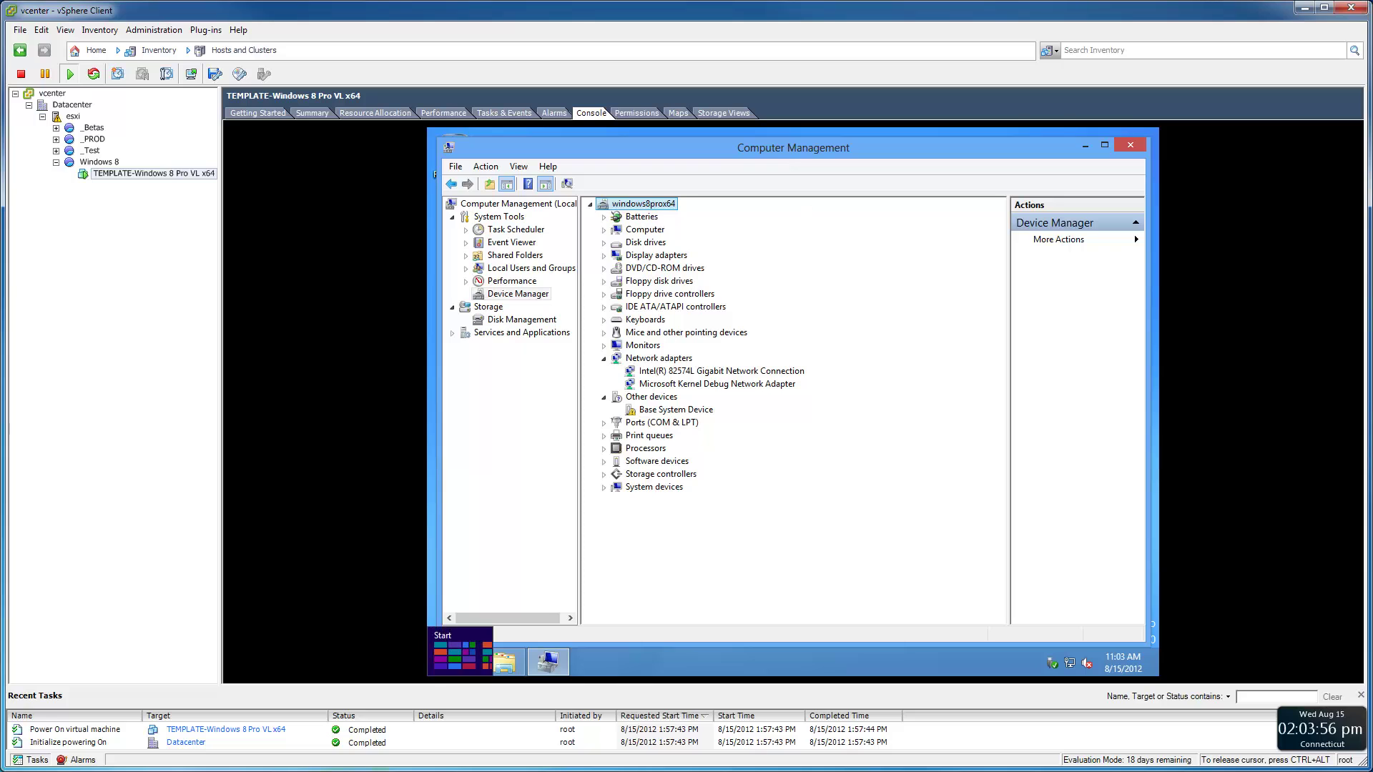
- Close Internet Explorer, expand Display adapters and Storage controllers, and minimize Computer Management
{"action": "left_click", "coordinate": [461, 662]}
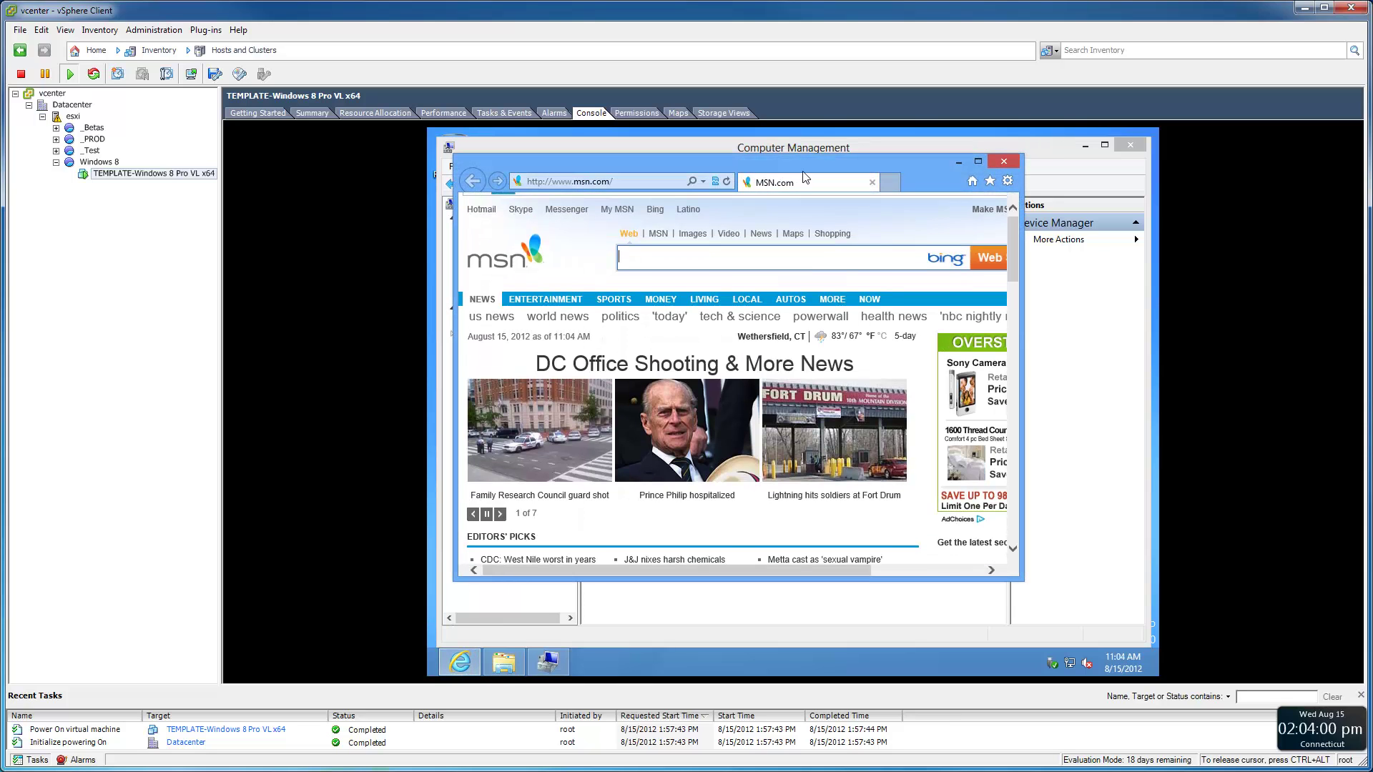
{"action": "left_click", "coordinate": [1000, 161]}
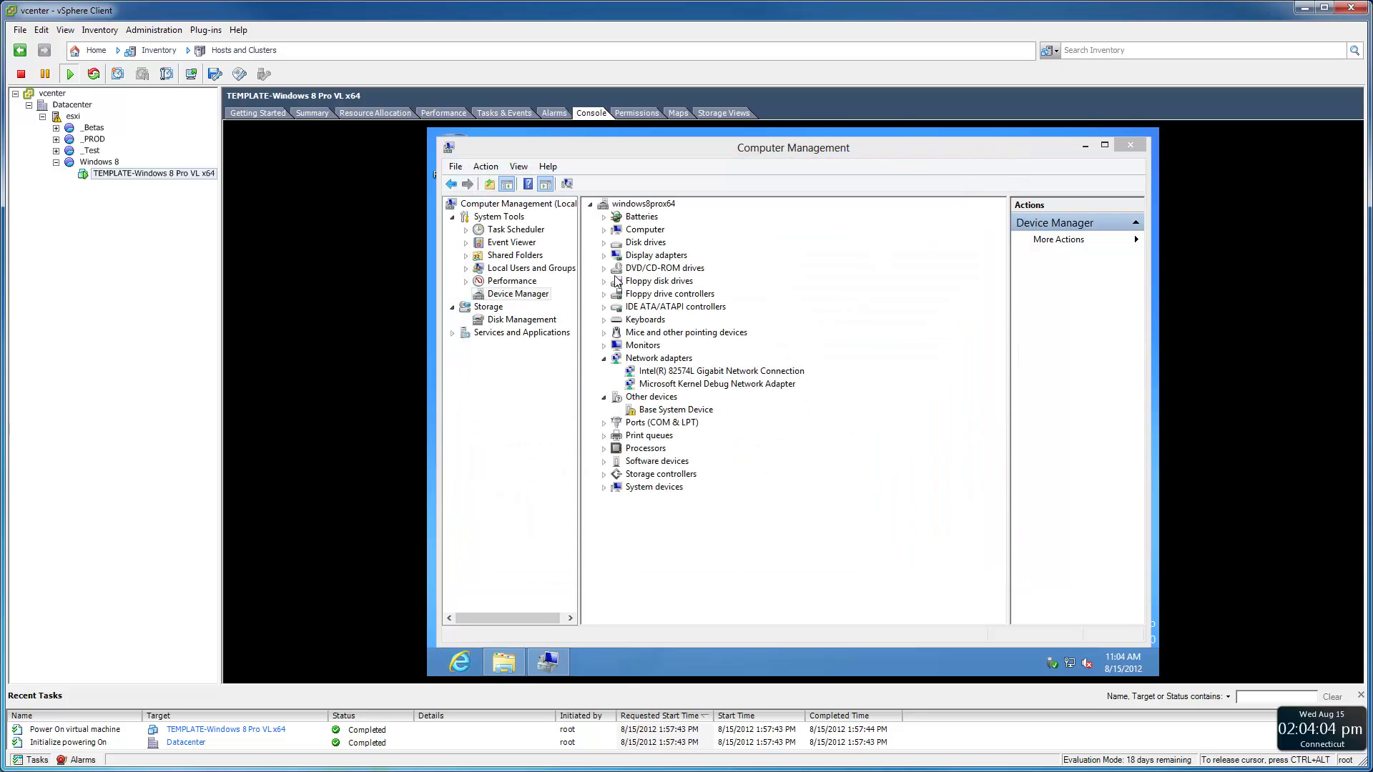
{"action": "left_click", "coordinate": [603, 255]}
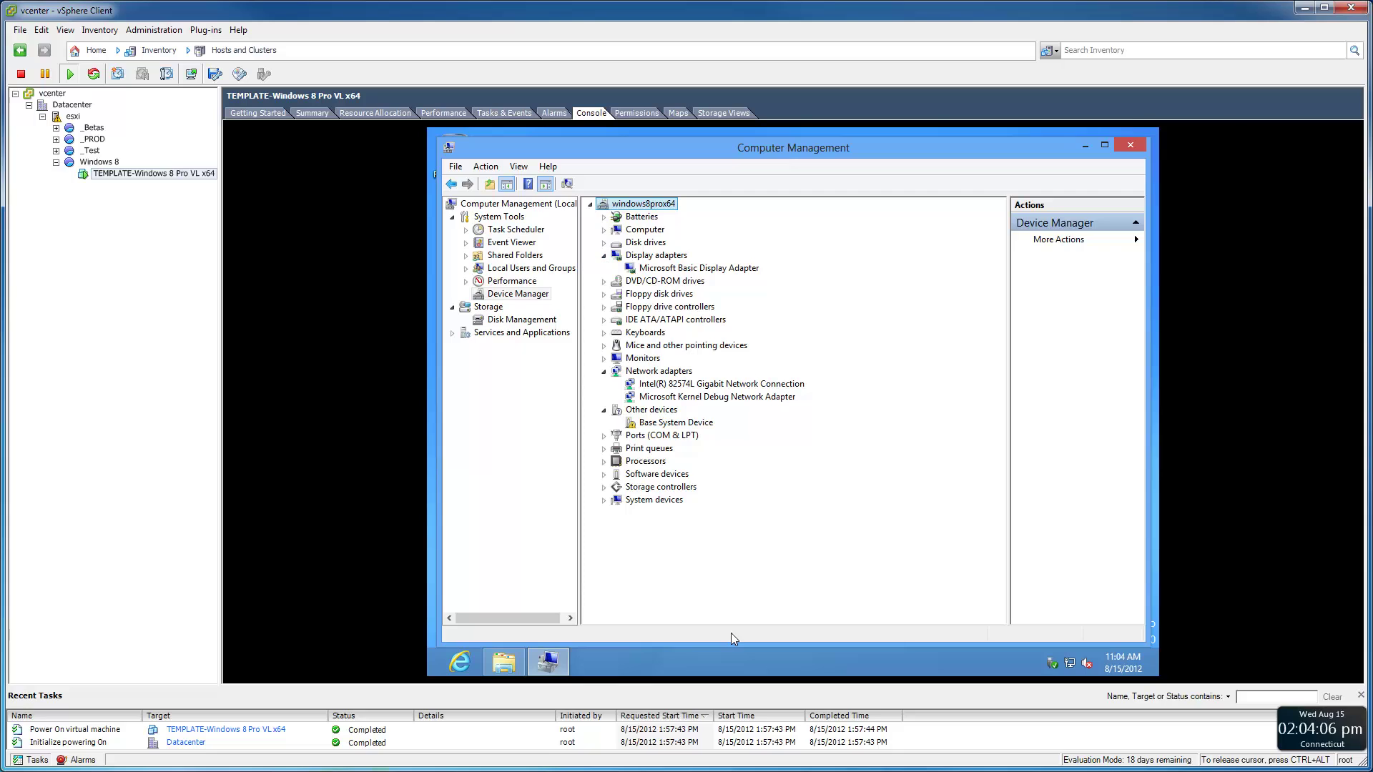
{"action": "left_click", "coordinate": [603, 487]}
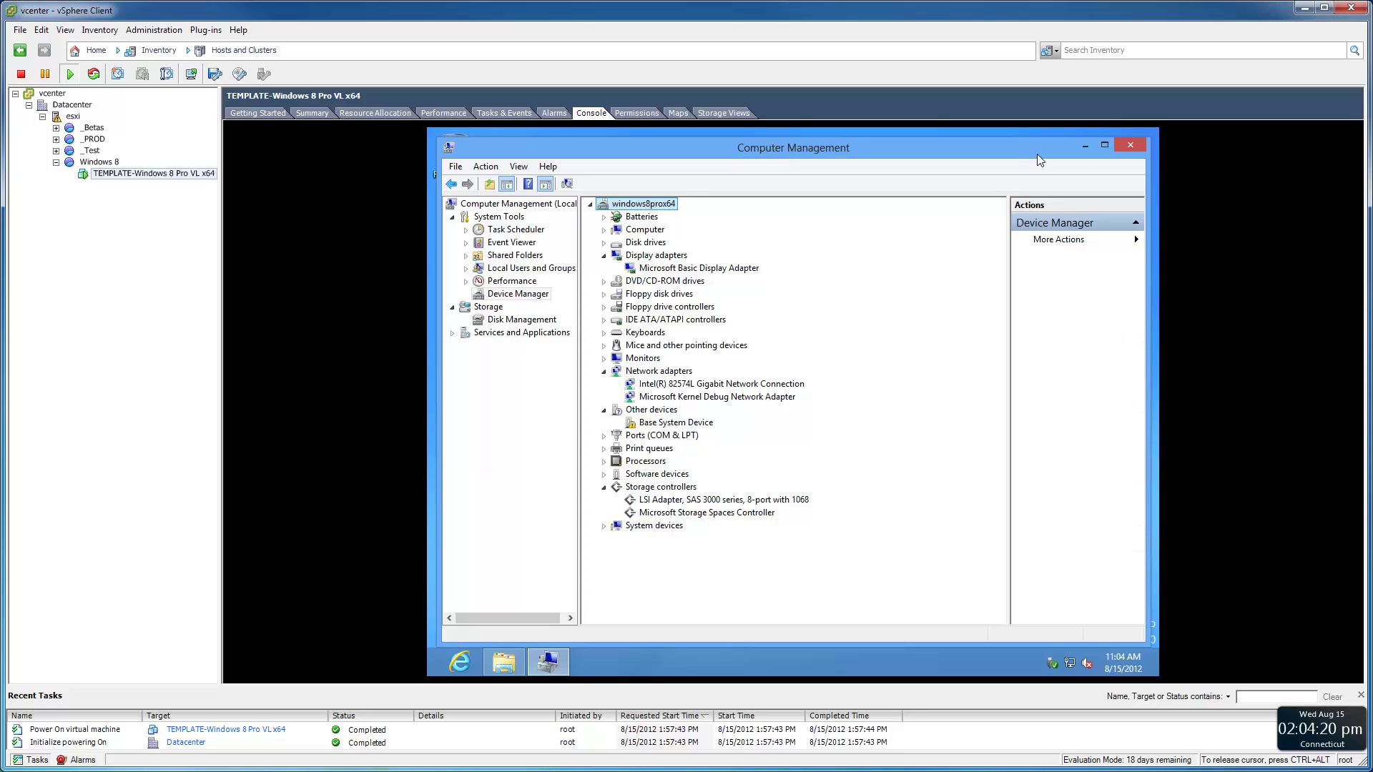
{"action": "left_click", "coordinate": [1084, 147]}
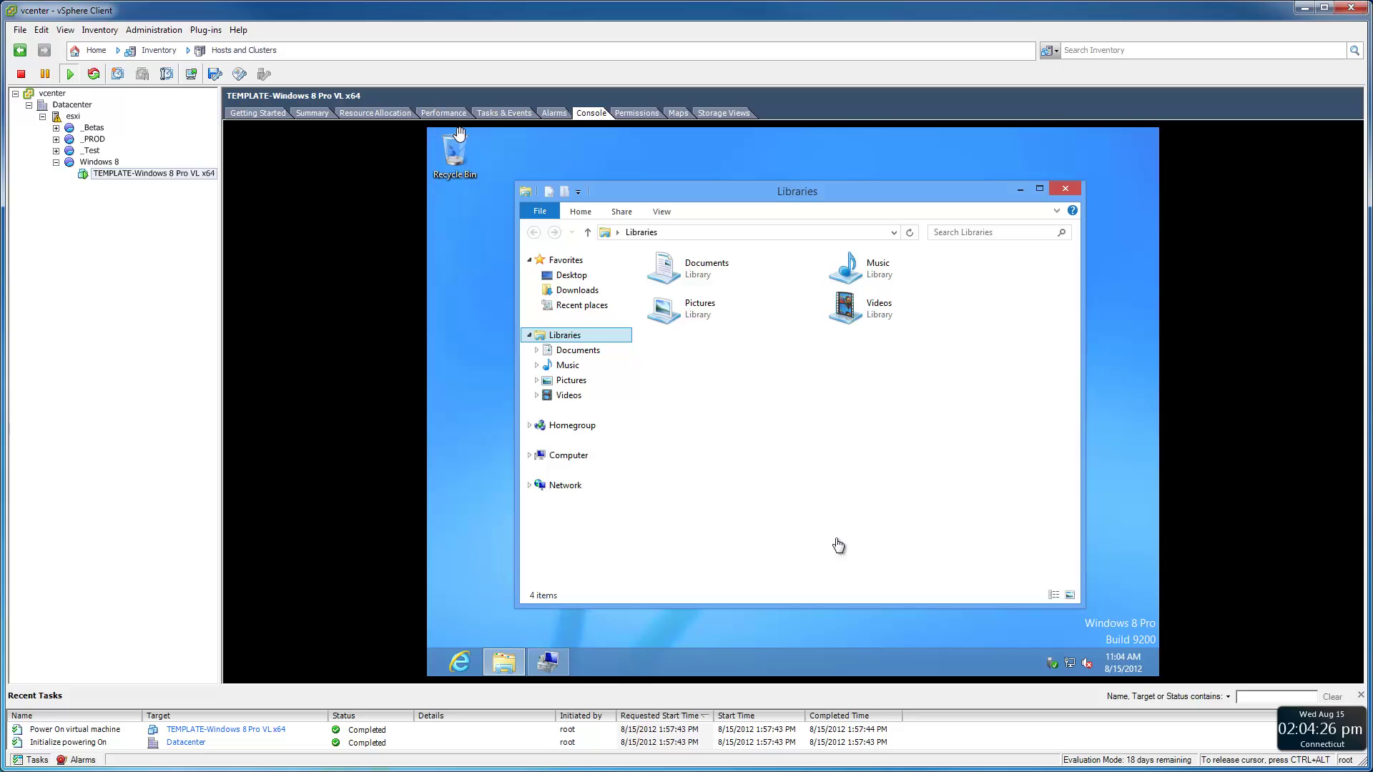
- Mount the VMware Tools installer on the TEMPLATE VM via Guest > Install/Upgrade VMware Tools
{"action": "right_click", "coordinate": [154, 173]}
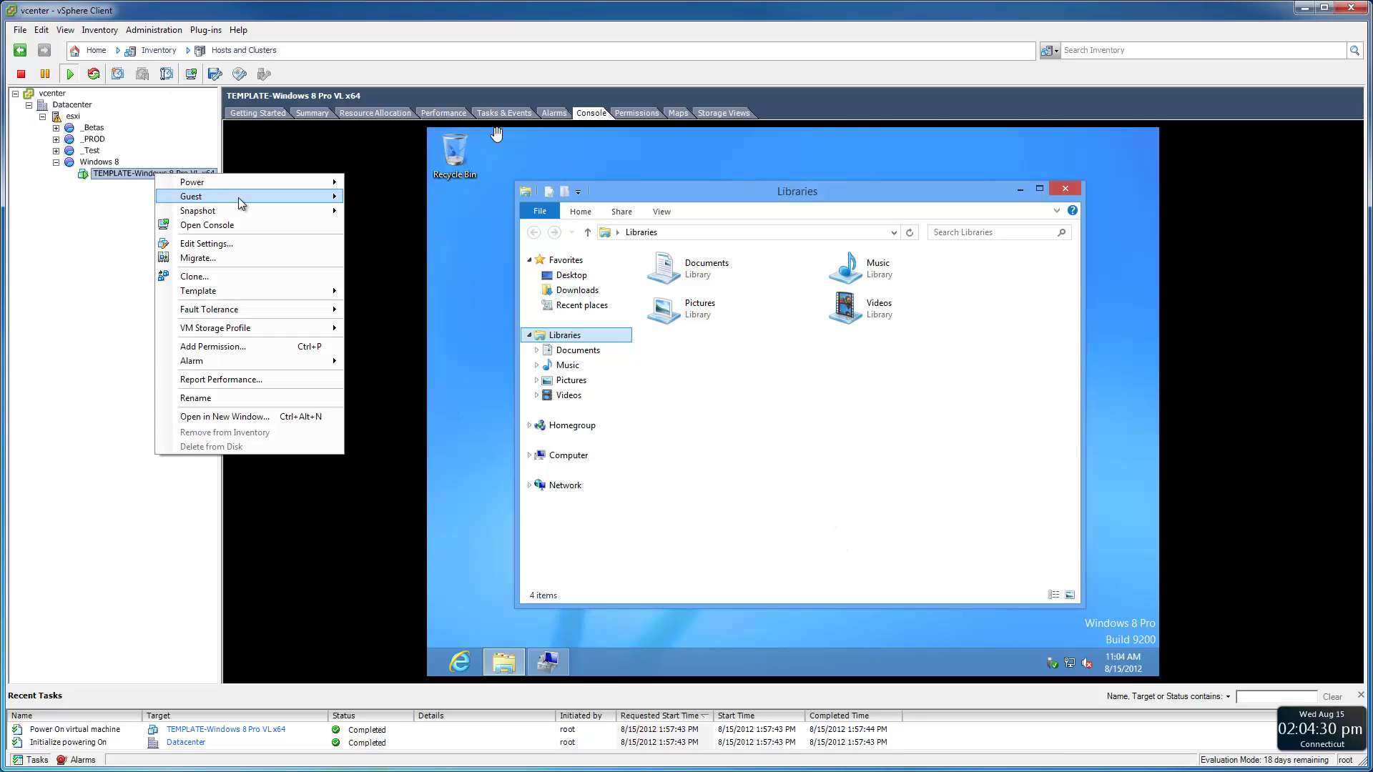
{"action": "mouse_move", "coordinate": [238, 197]}
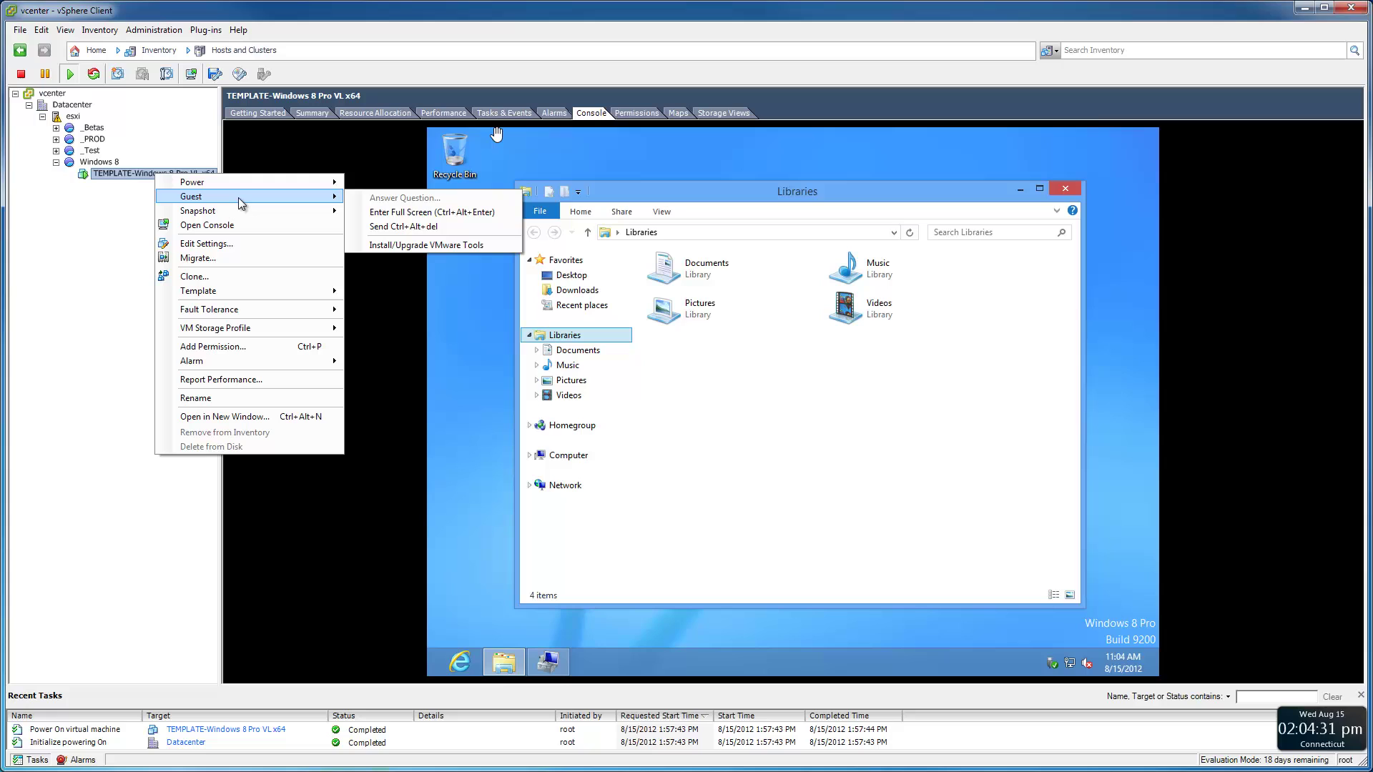
{"action": "left_click", "coordinate": [453, 246]}
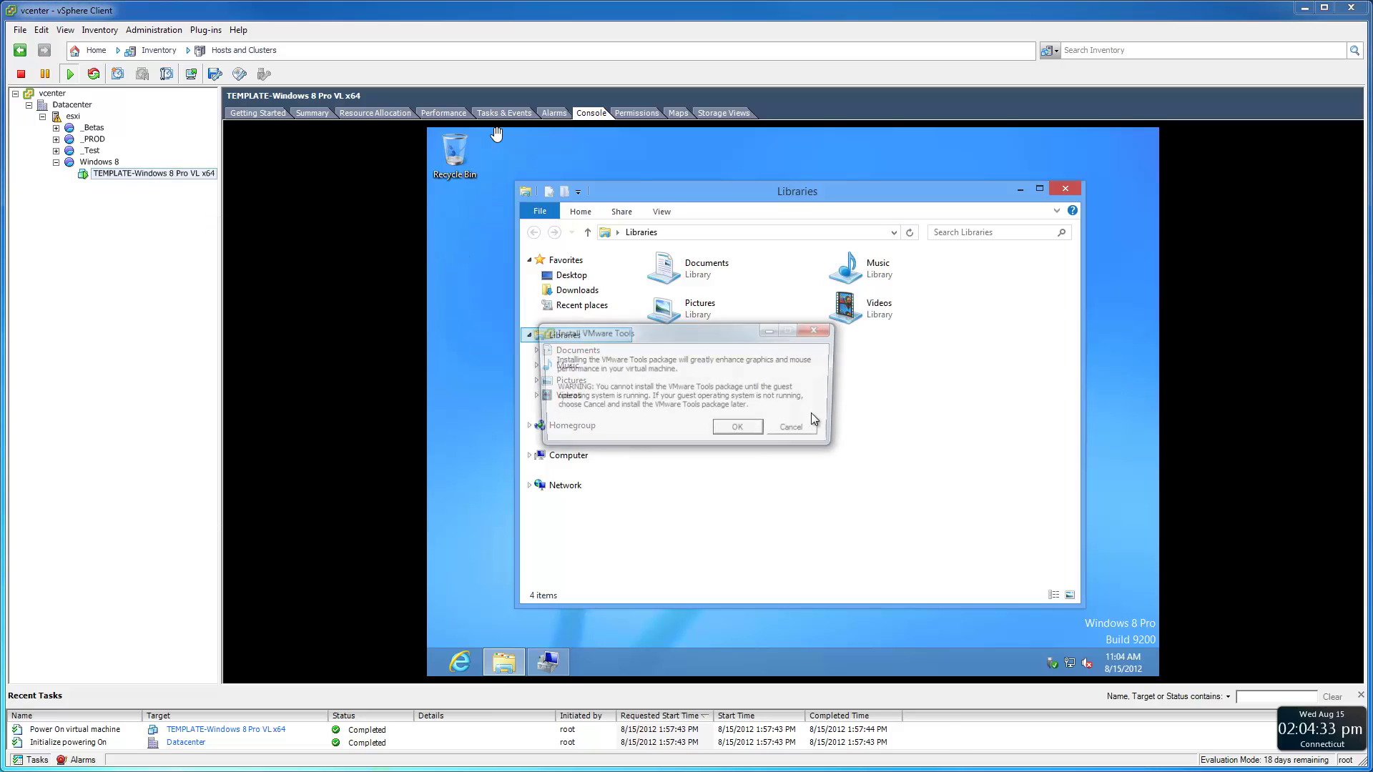
{"action": "left_click", "coordinate": [741, 432]}
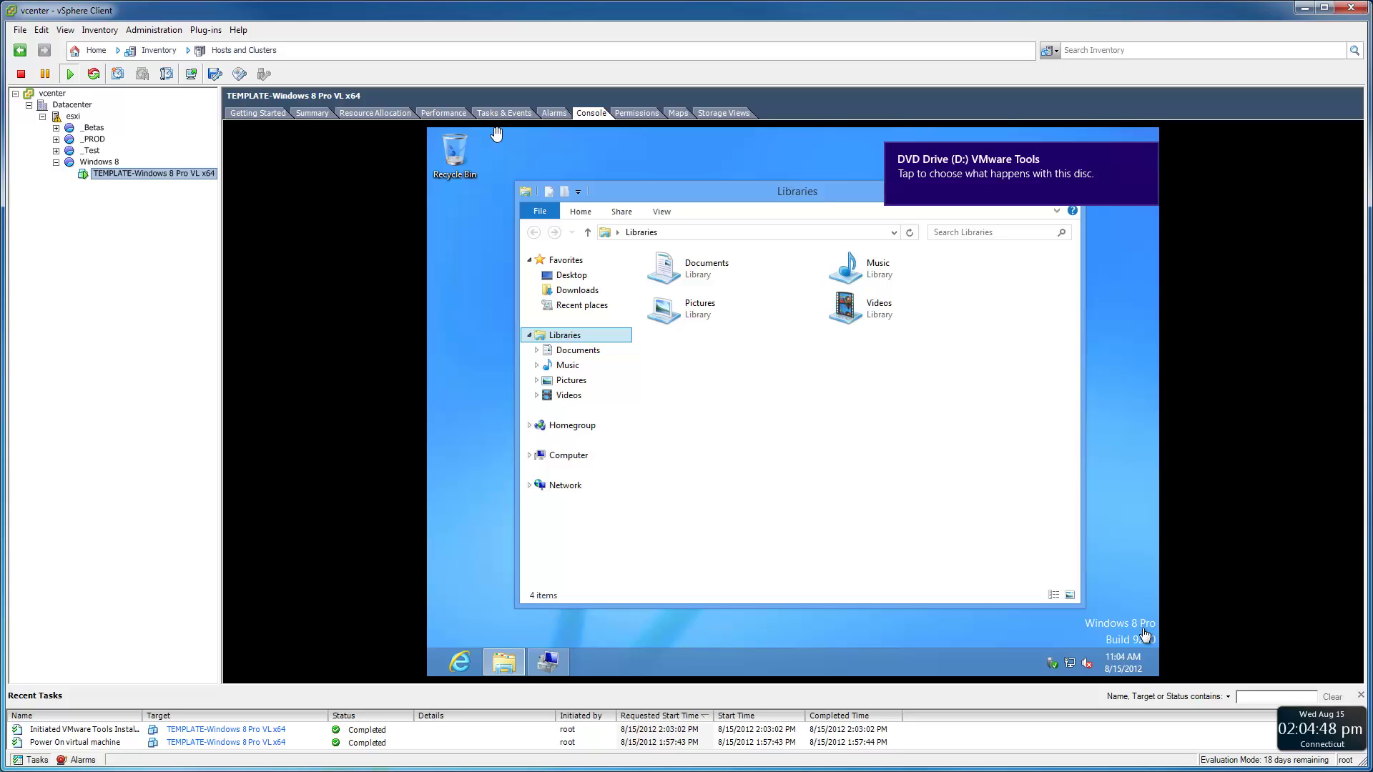
- Run setup64.exe from the tools disc, approve UAC, and start a Typical VMware Tools installation
{"action": "left_click", "coordinate": [1028, 172]}
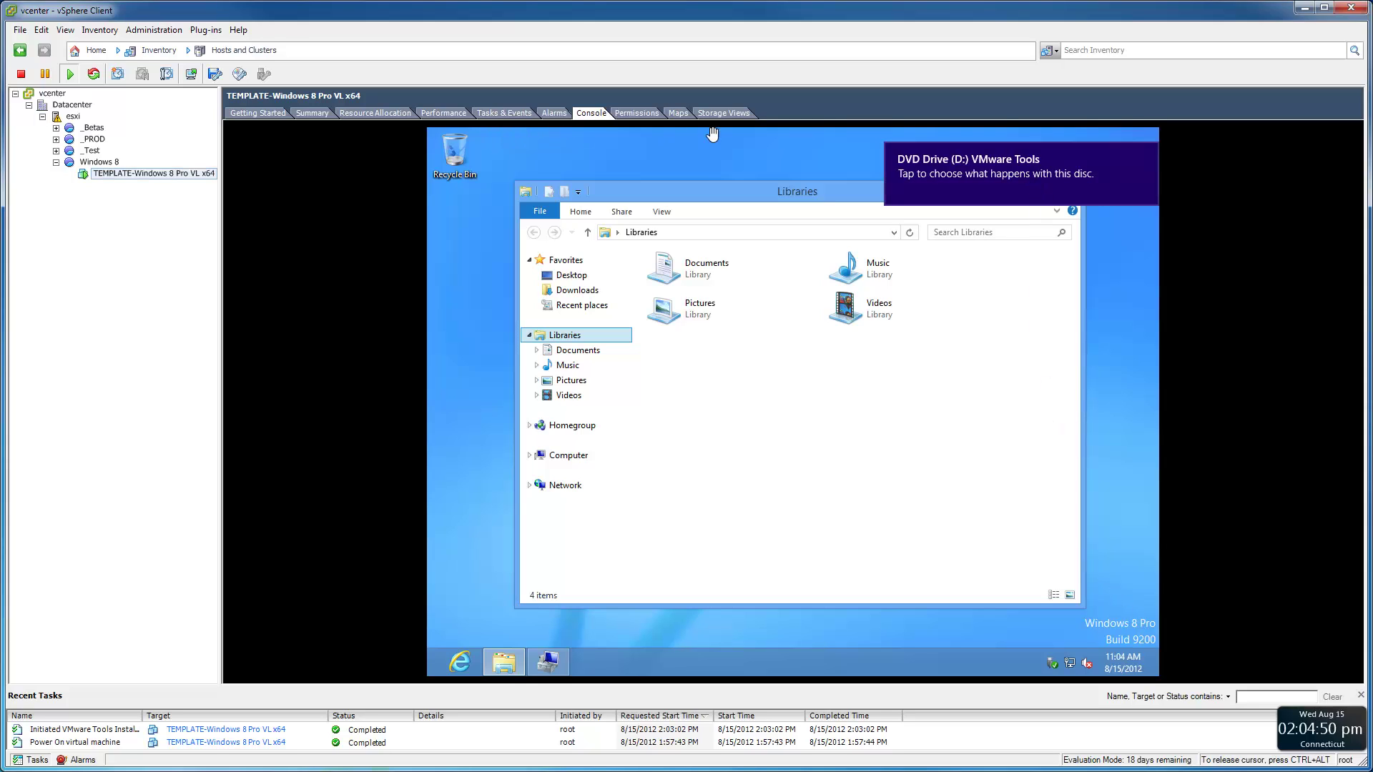
{"action": "left_click", "coordinate": [1060, 166]}
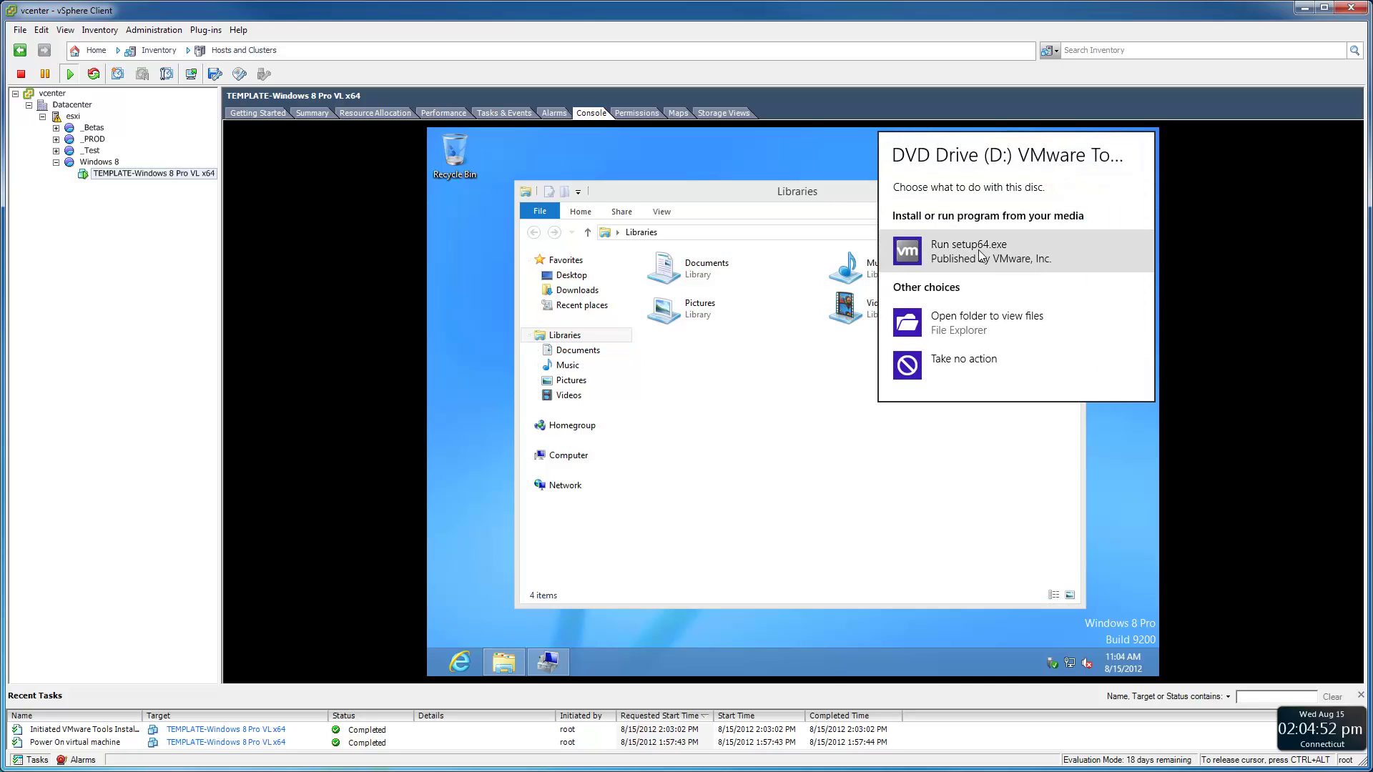
{"action": "left_click", "coordinate": [978, 251]}
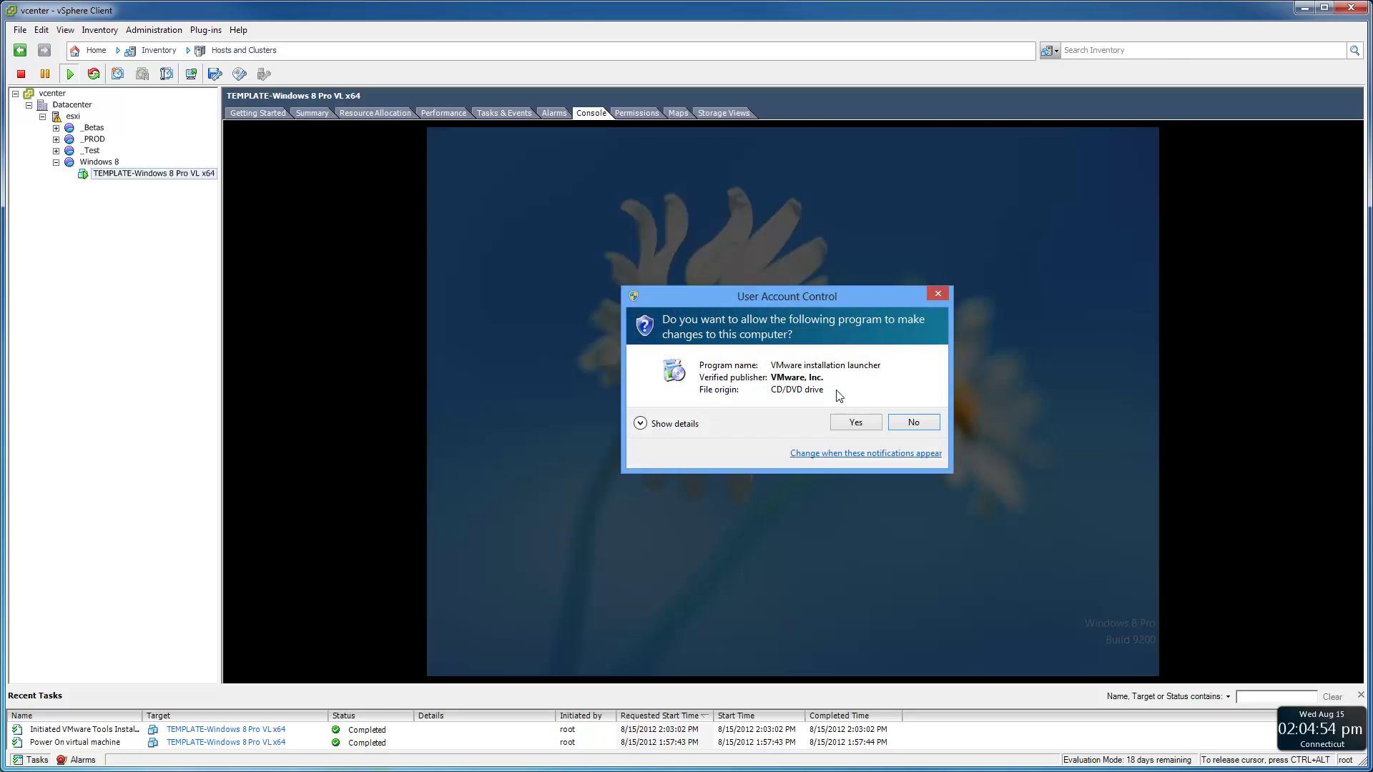
{"action": "left_click", "coordinate": [845, 427]}
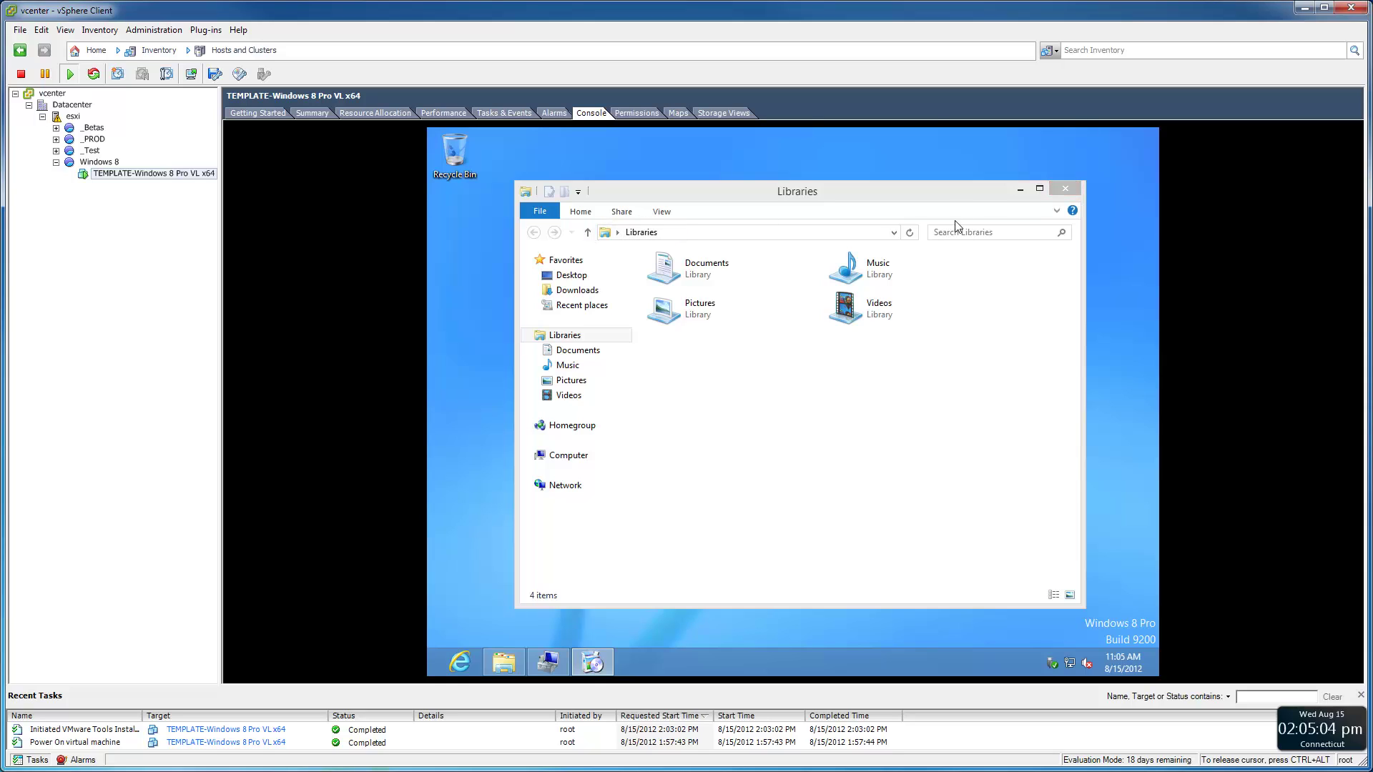
{"action": "left_click", "coordinate": [1059, 192]}
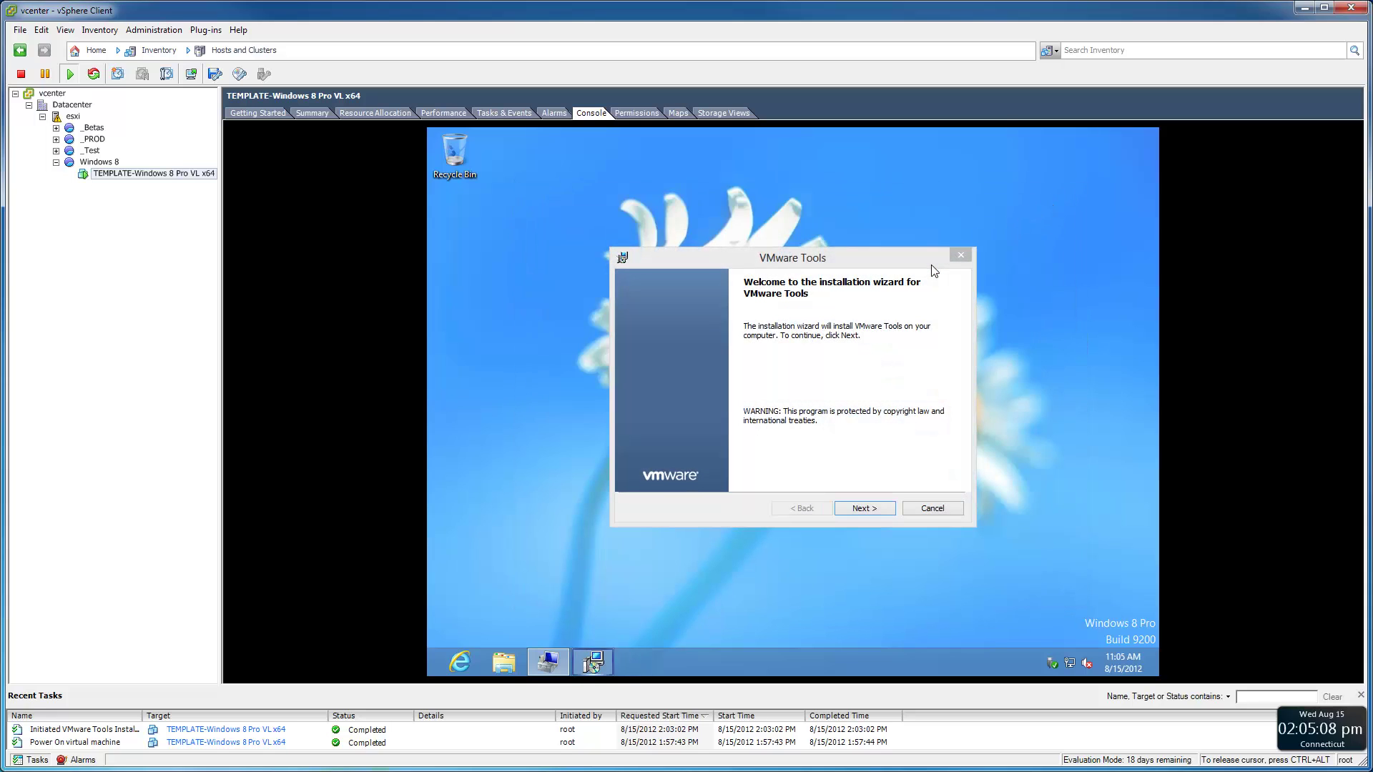
{"action": "left_click", "coordinate": [861, 508]}
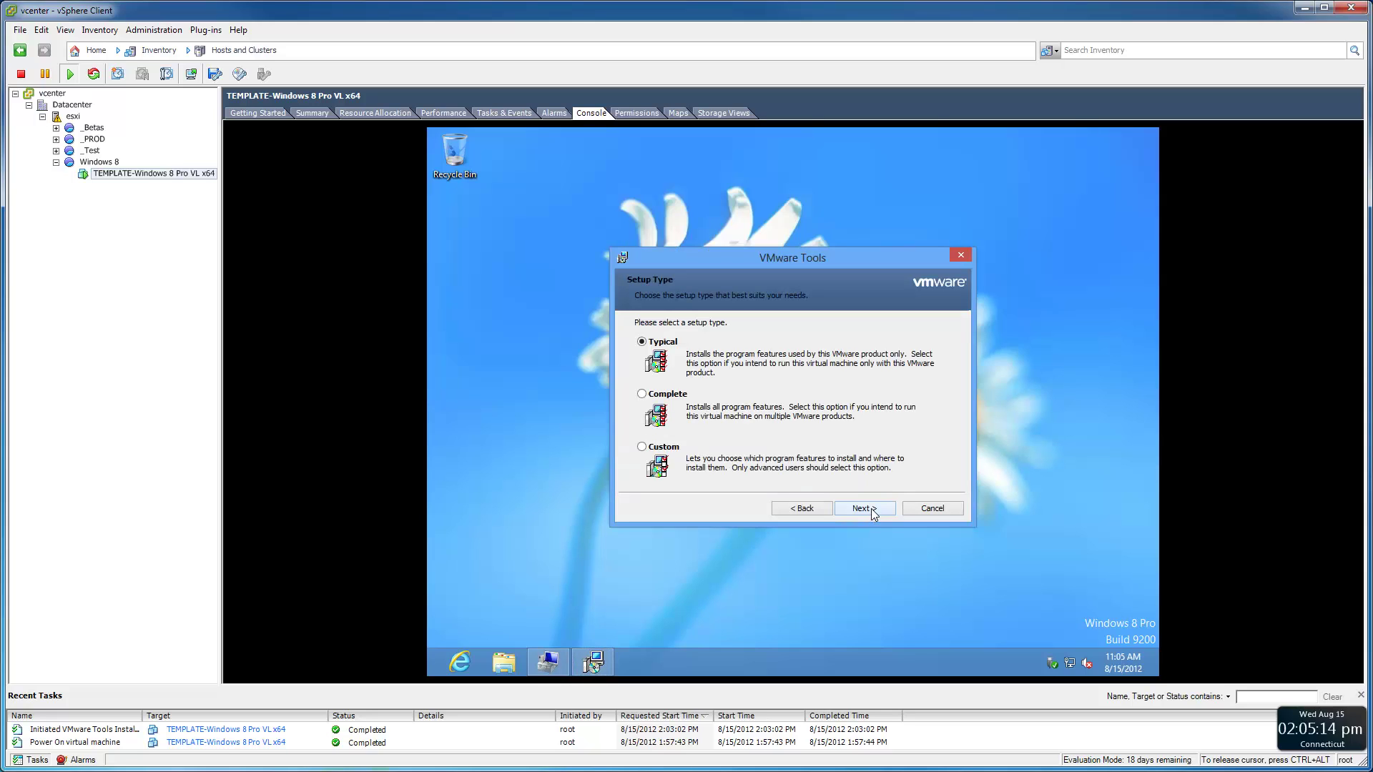
{"action": "left_click", "coordinate": [871, 508]}
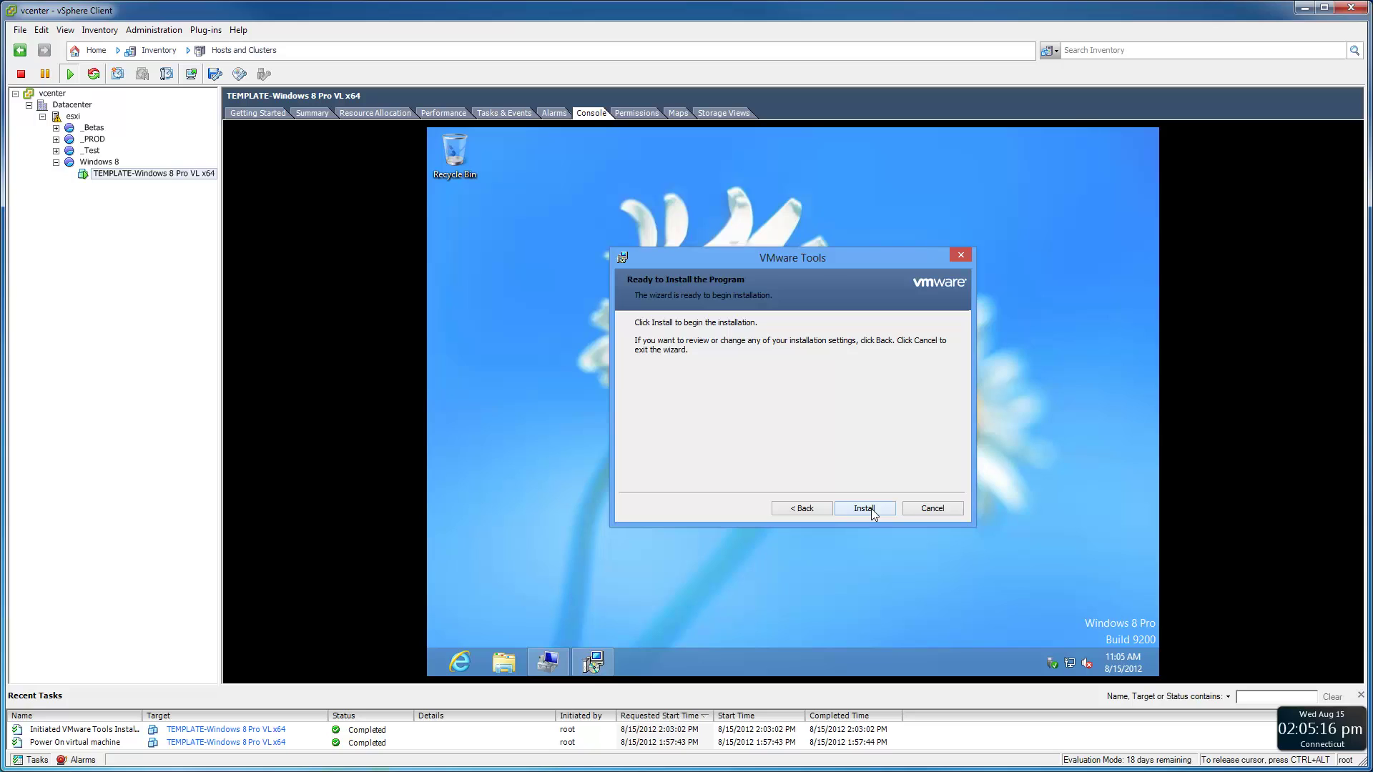
{"action": "left_click", "coordinate": [871, 508]}
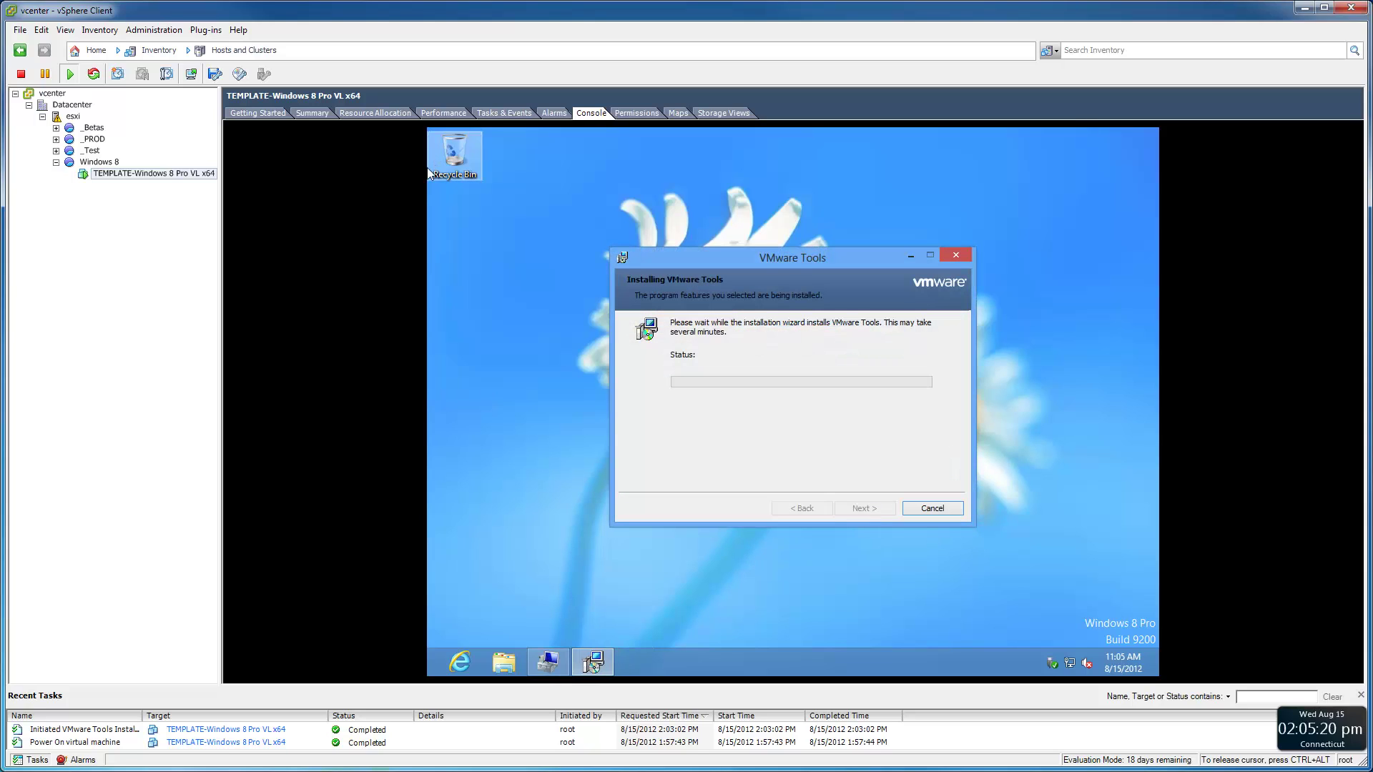
{"action": "key", "text": "ctrl+alt"}
- Open the VM's Edit Settings, dismiss the DVD drive warning, and view the Video card settings
{"action": "right_click", "coordinate": [178, 179]}
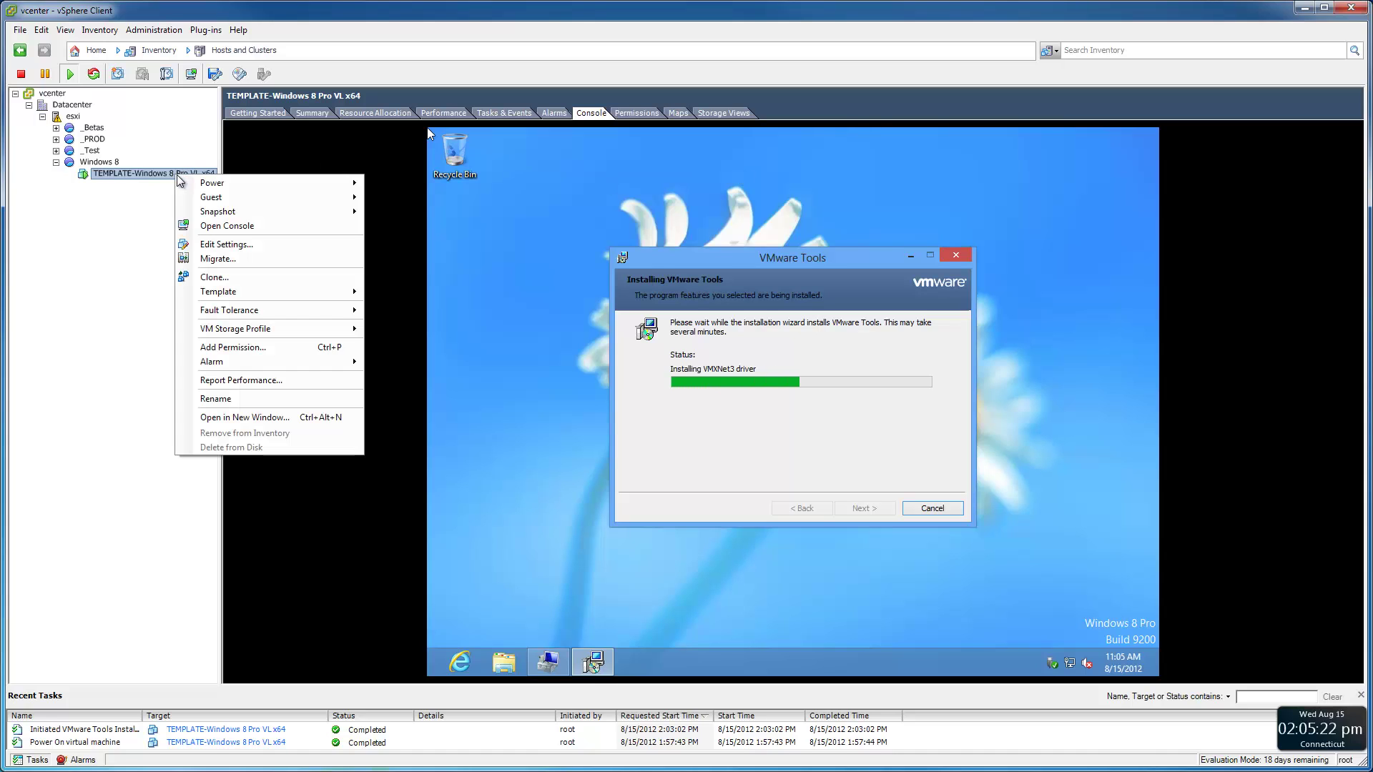
{"action": "left_click", "coordinate": [259, 243]}
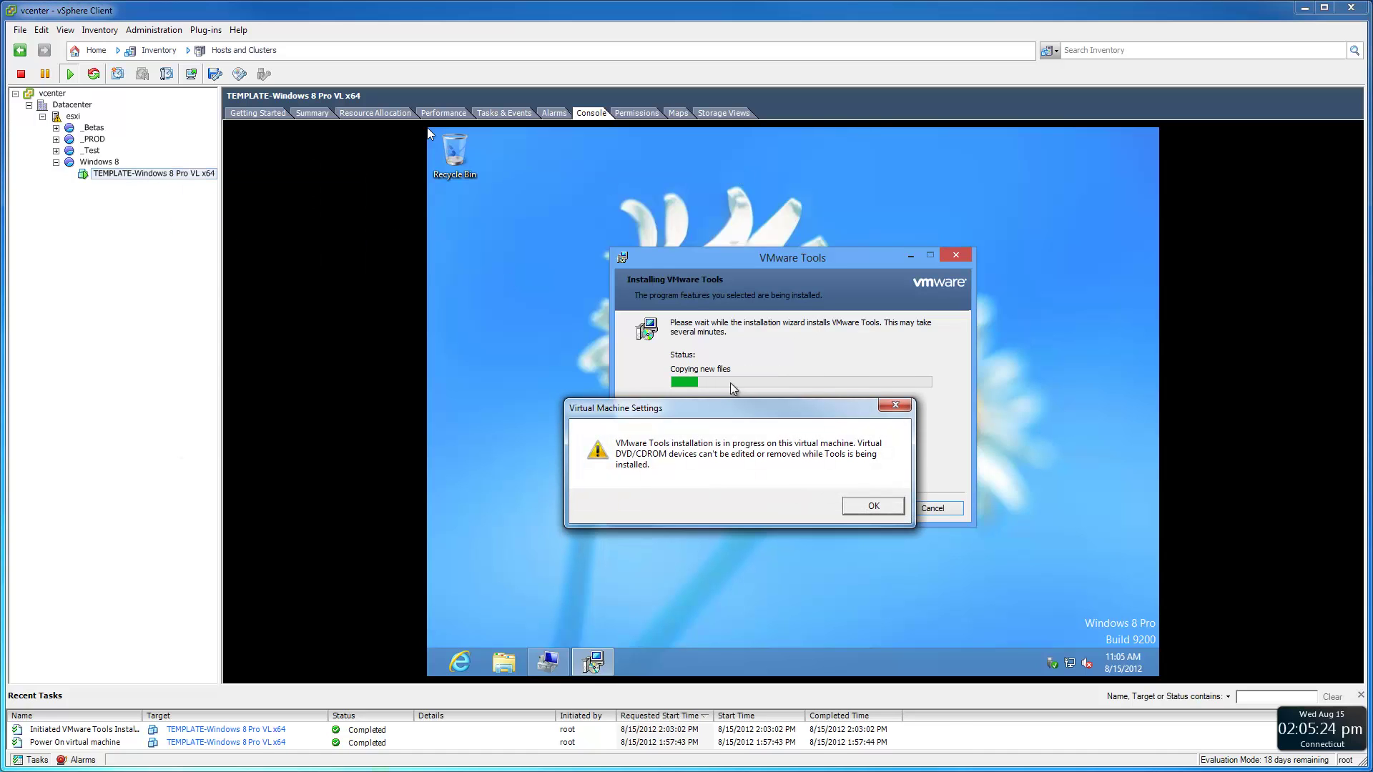
{"action": "left_click_drag", "start_coordinate": [779, 413], "coordinate": [276, 231]}
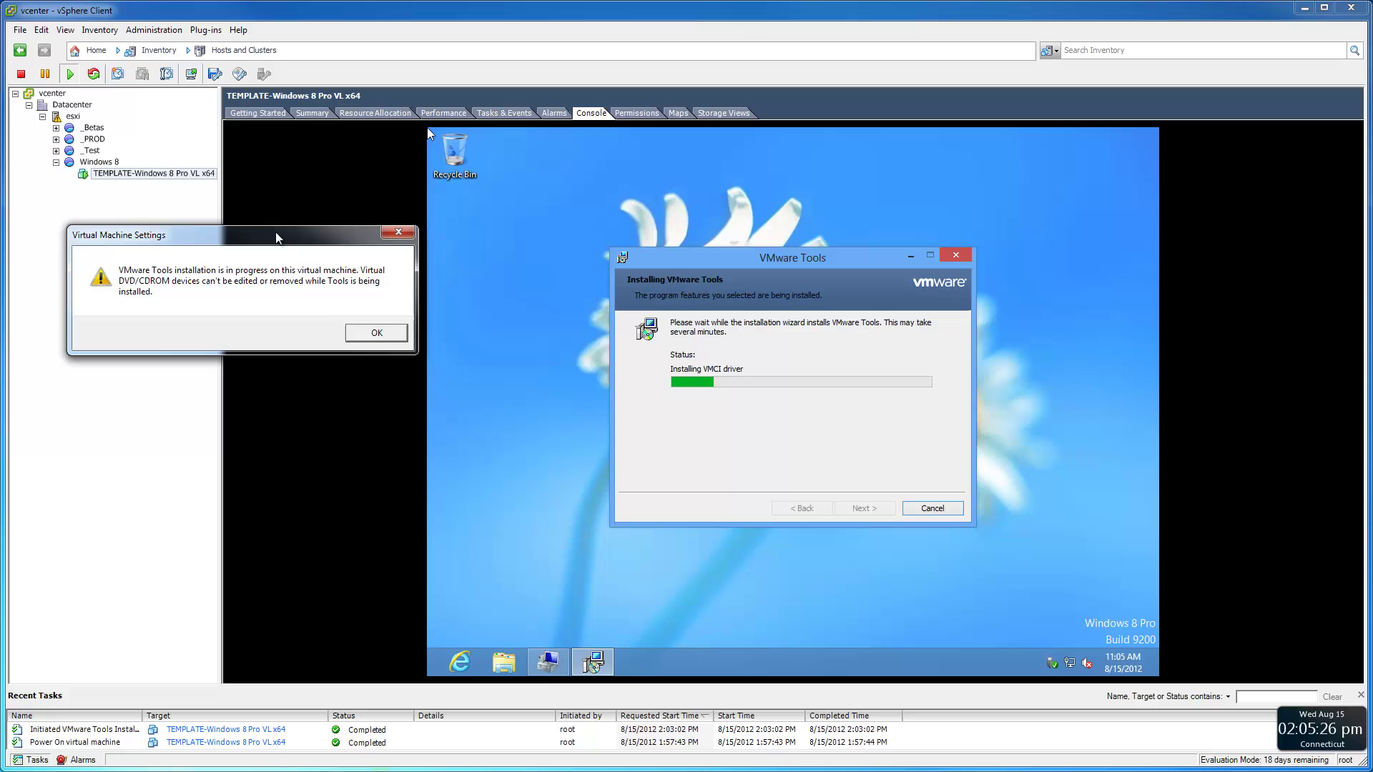
{"action": "left_click", "coordinate": [373, 331]}
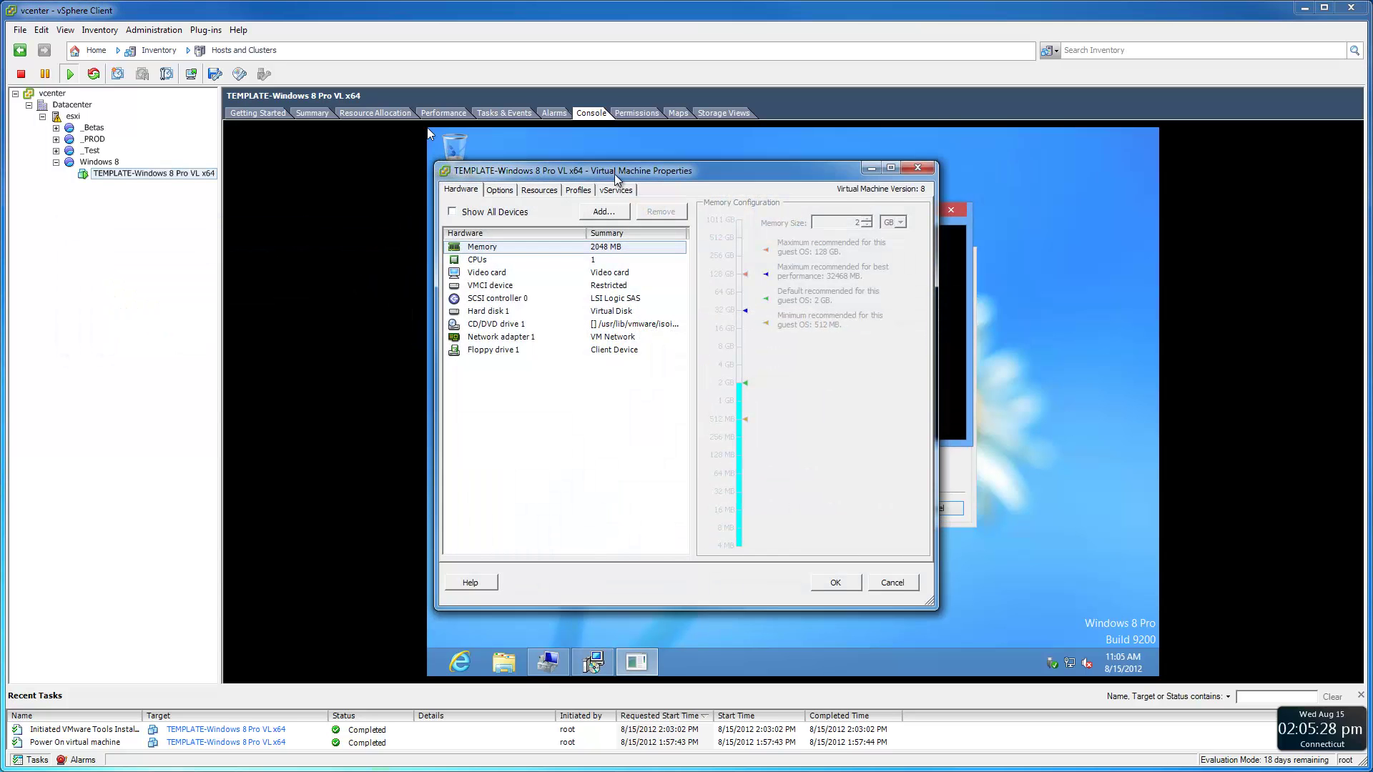
{"action": "left_click_drag", "start_coordinate": [624, 176], "coordinate": [115, 112]}
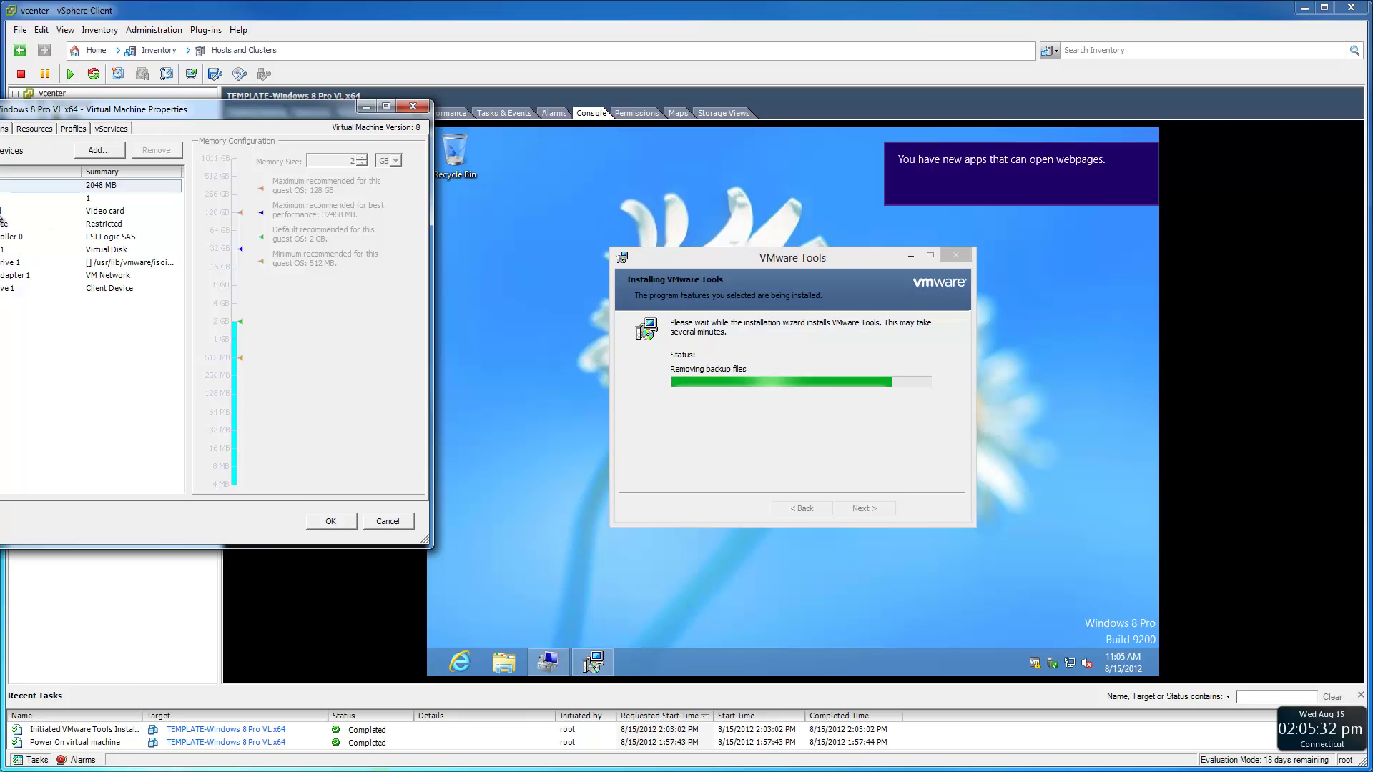
{"action": "left_click", "coordinate": [9, 211]}
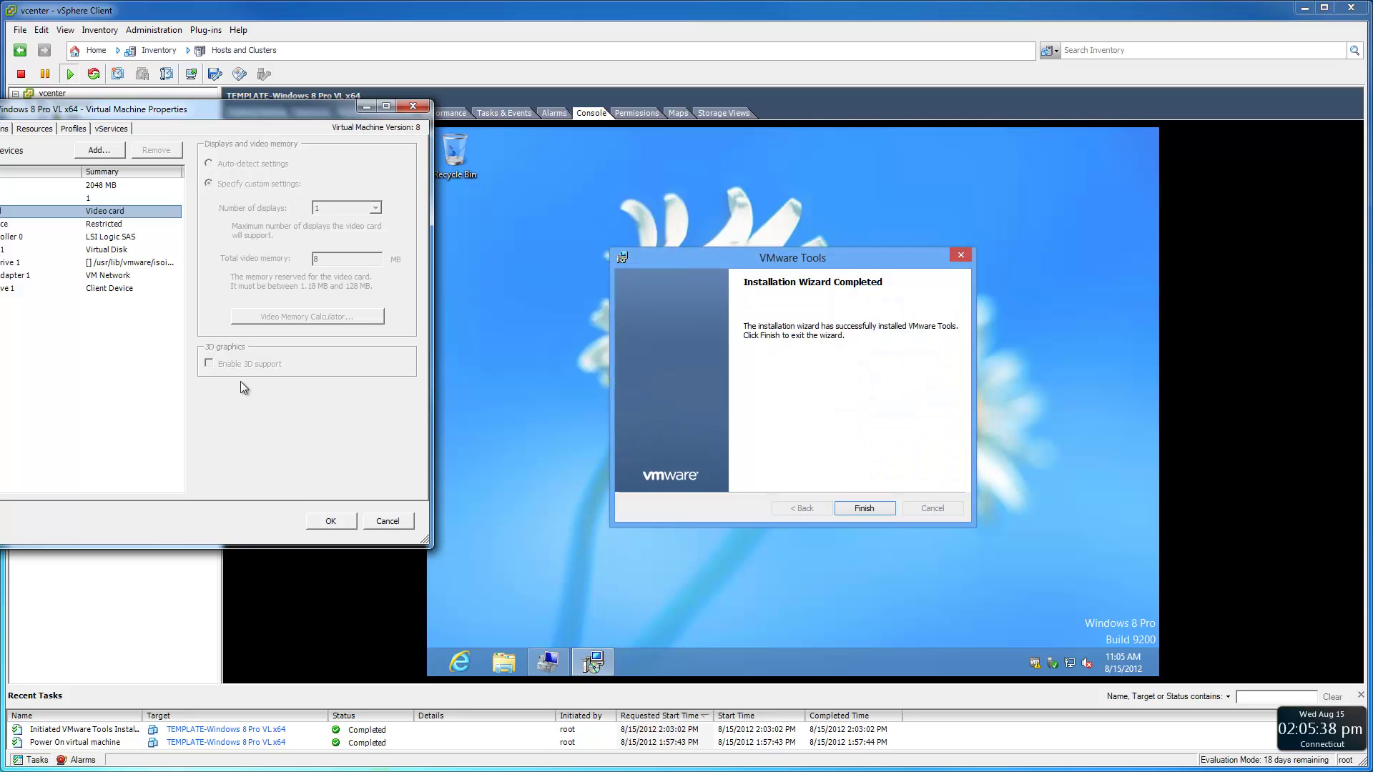
- Cancel the VM properties, finish the VMware Tools wizard, and answer No to restarting
{"action": "left_click", "coordinate": [387, 521]}
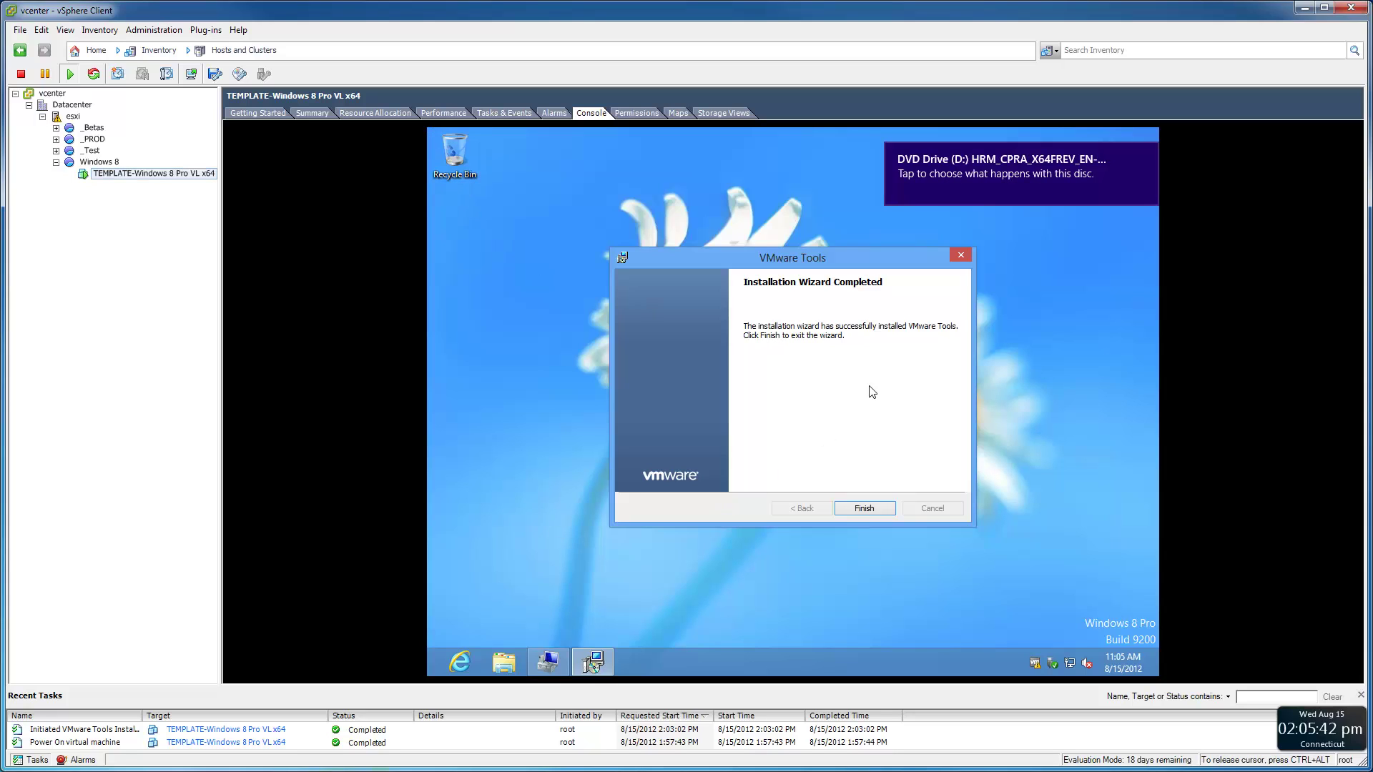
{"action": "left_click", "coordinate": [863, 509]}
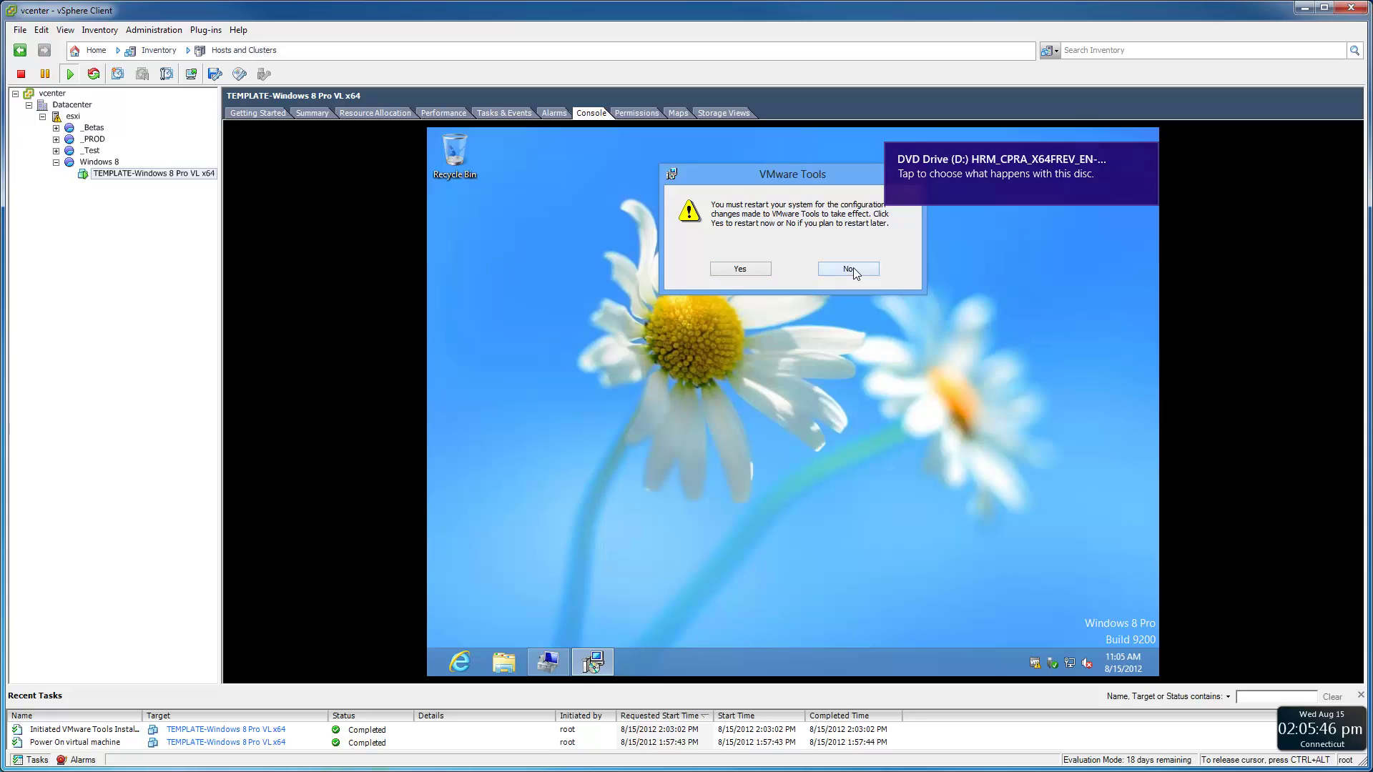
{"action": "left_click", "coordinate": [852, 269]}
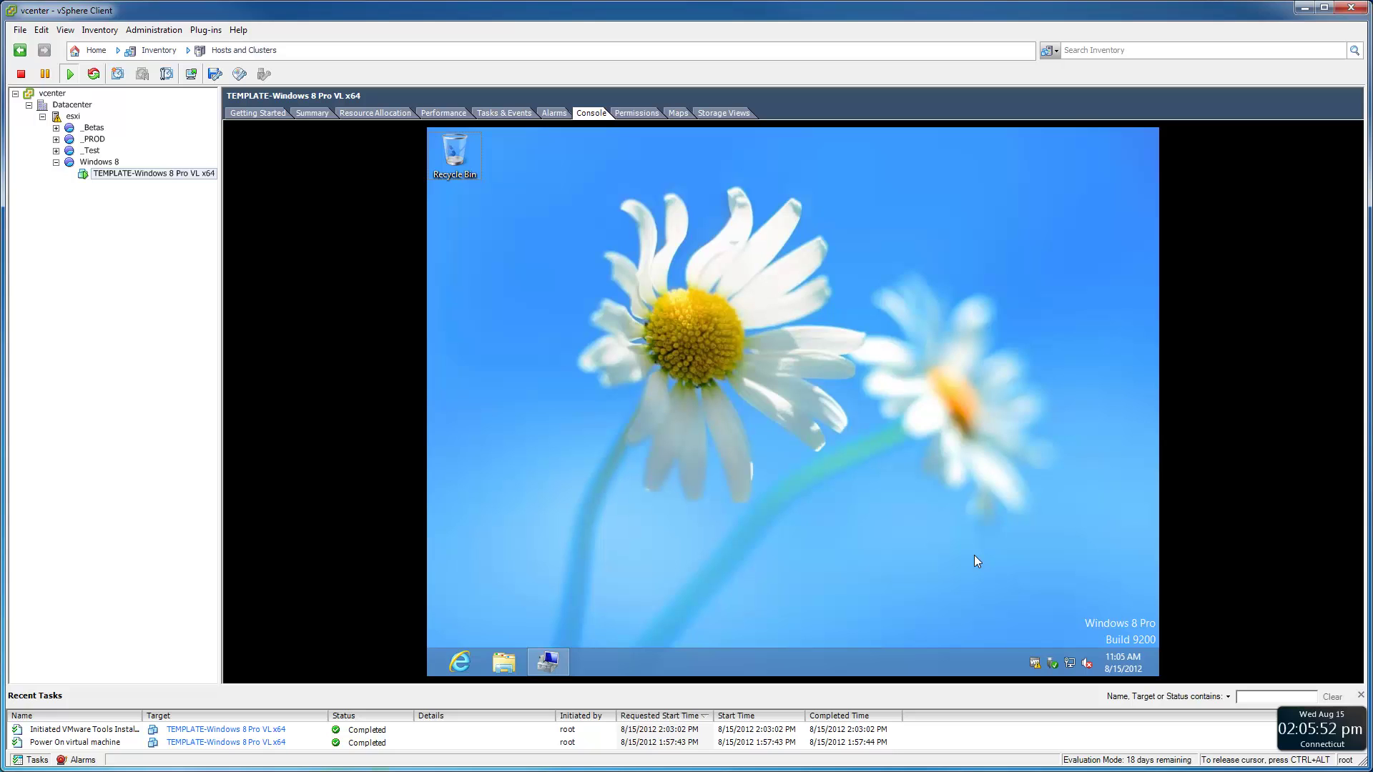
- Shut down the Windows 8 guest from the Settings charm's power options
{"action": "key", "text": "super+c"}
{"action": "left_click", "coordinate": [1132, 565]}
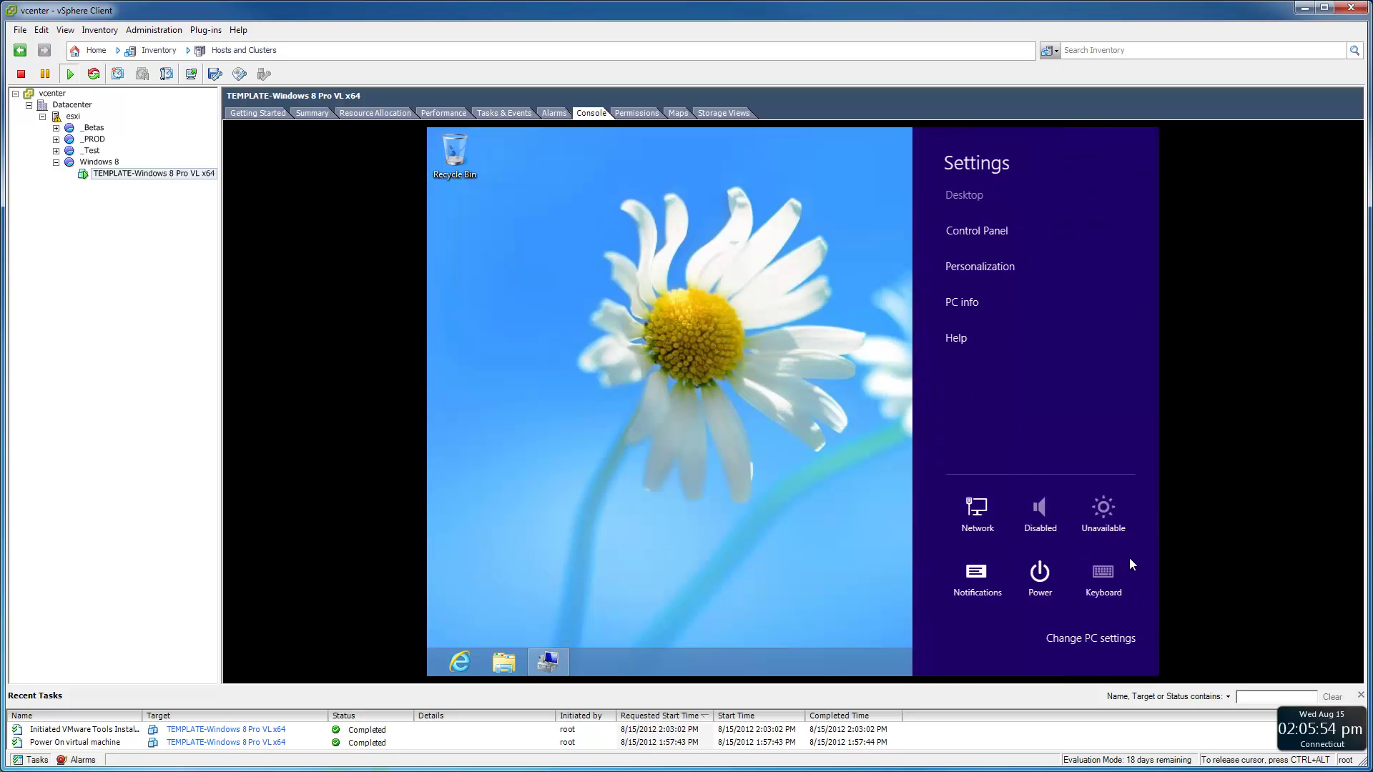
{"action": "left_click", "coordinate": [1053, 569]}
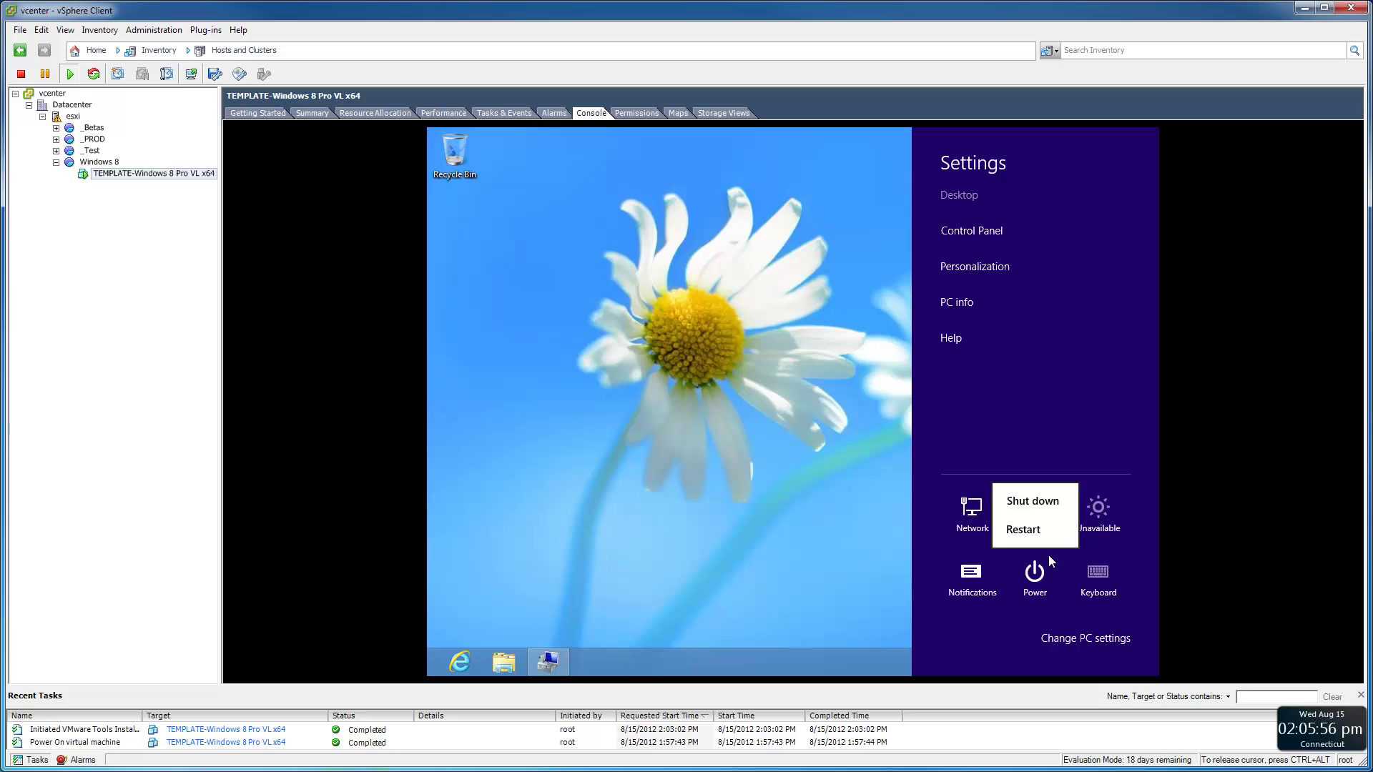
{"action": "left_click", "coordinate": [1040, 509]}
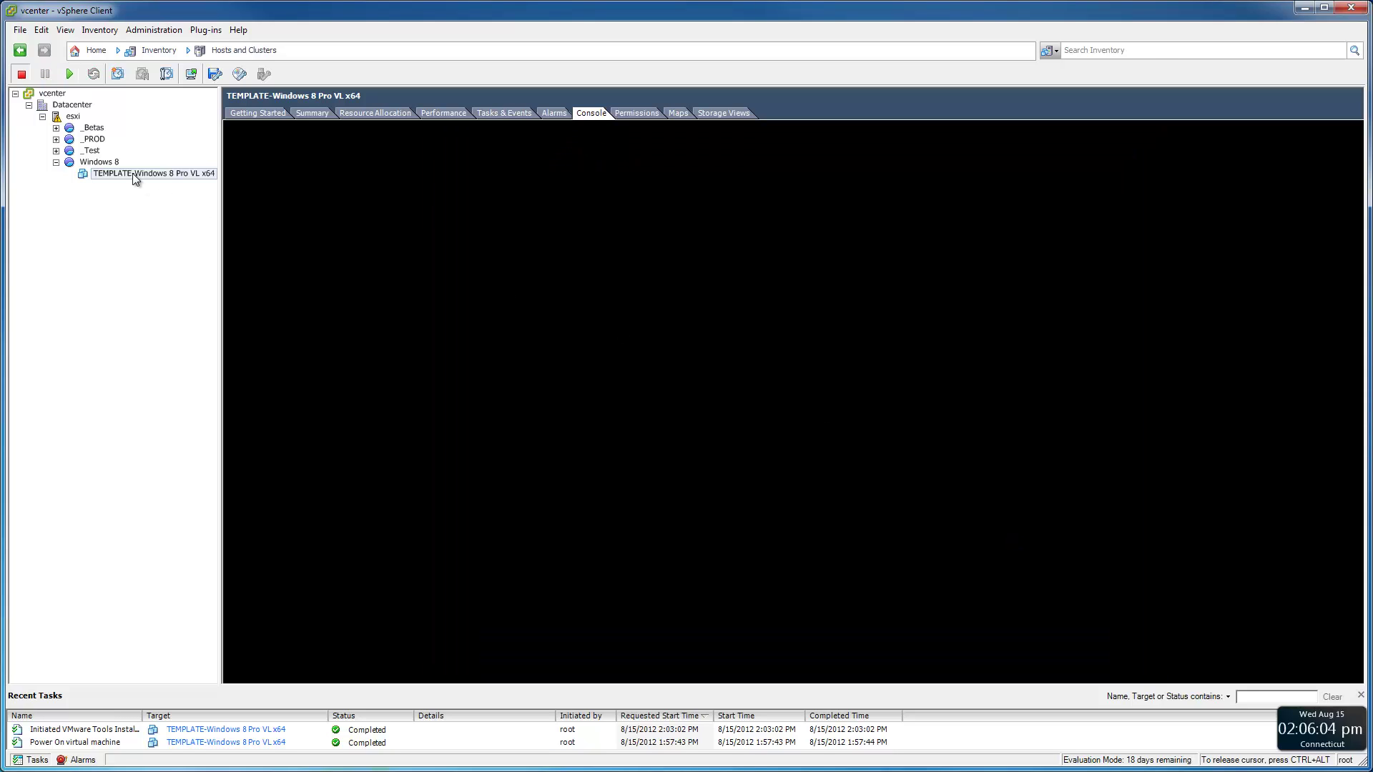
- Set the TEMPLATE VM's video card to Auto-detect settings with 3D support enabled and apply
{"action": "right_click", "coordinate": [136, 177]}
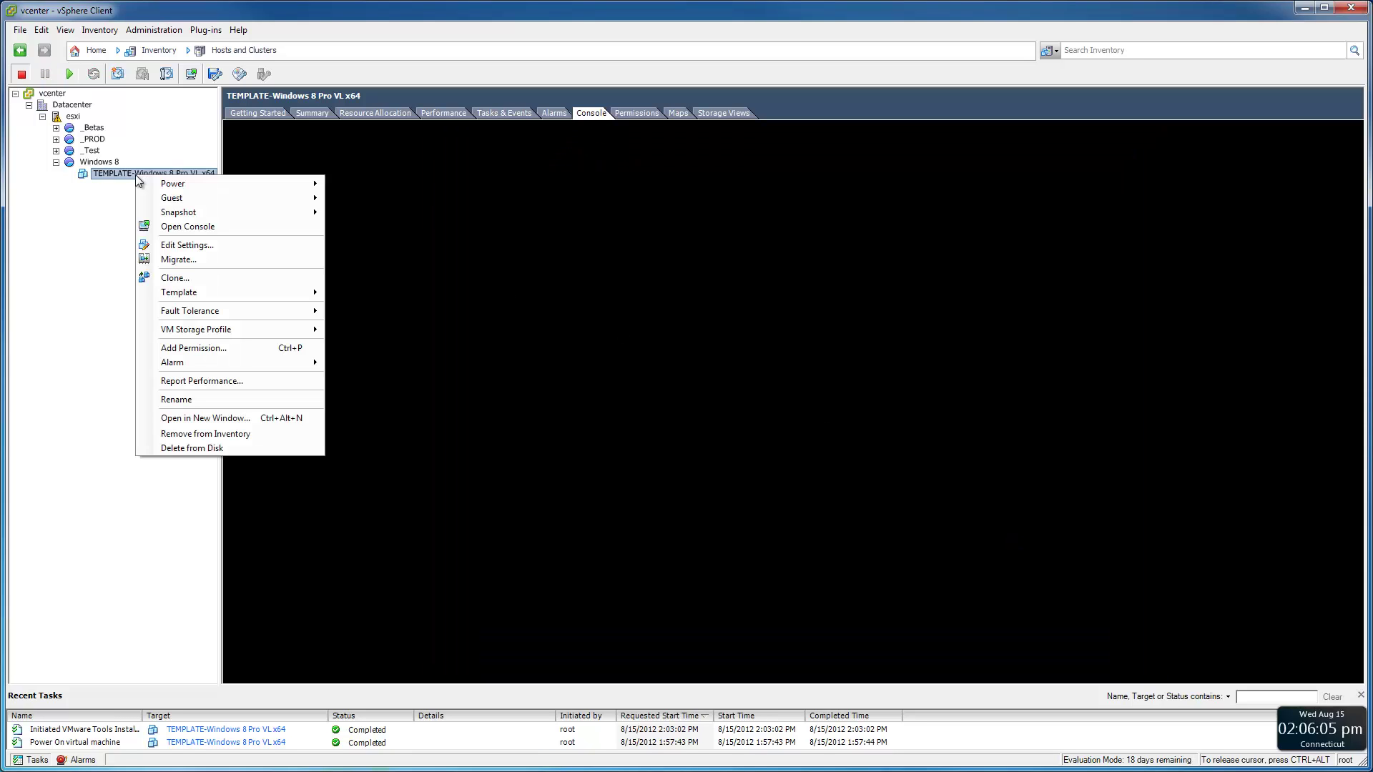
{"action": "left_click", "coordinate": [172, 254]}
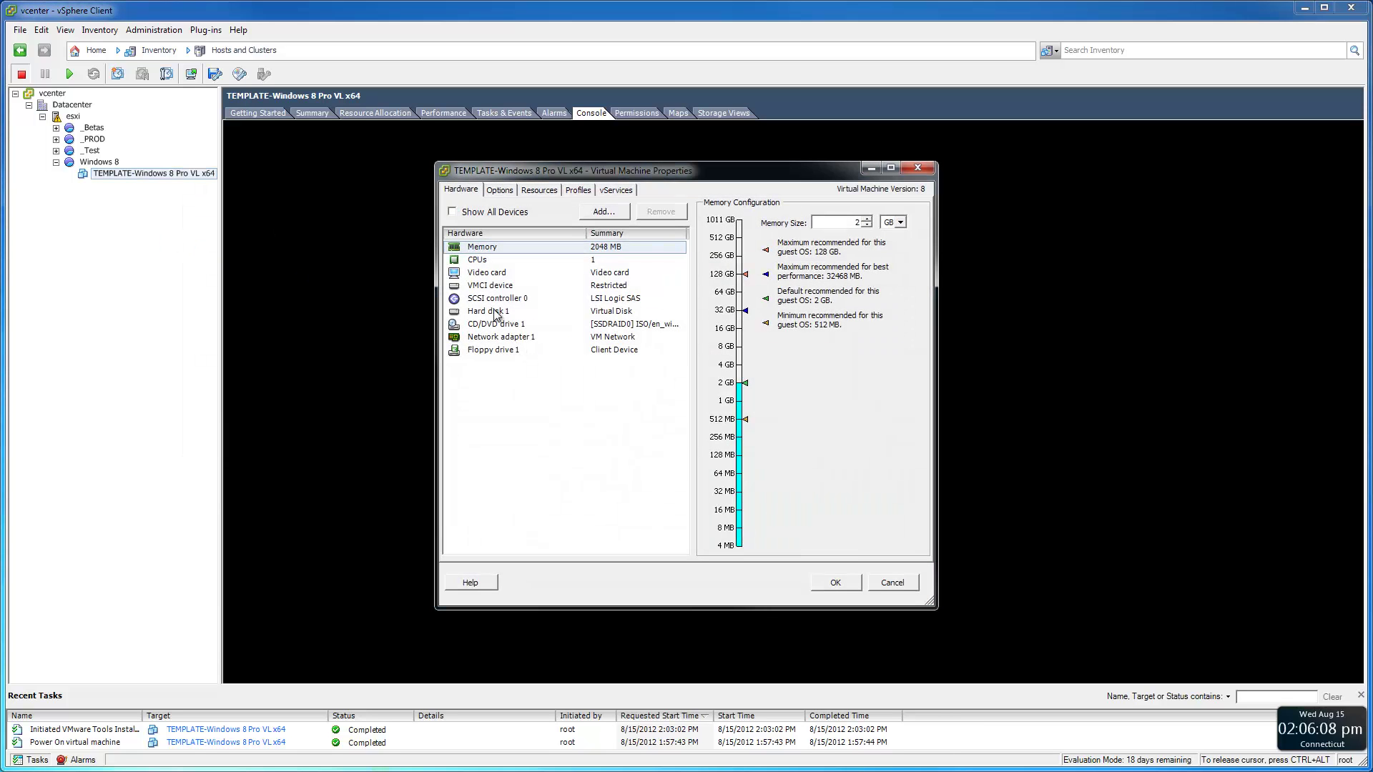
{"action": "left_click", "coordinate": [493, 280]}
{"action": "left_click", "coordinate": [740, 426]}
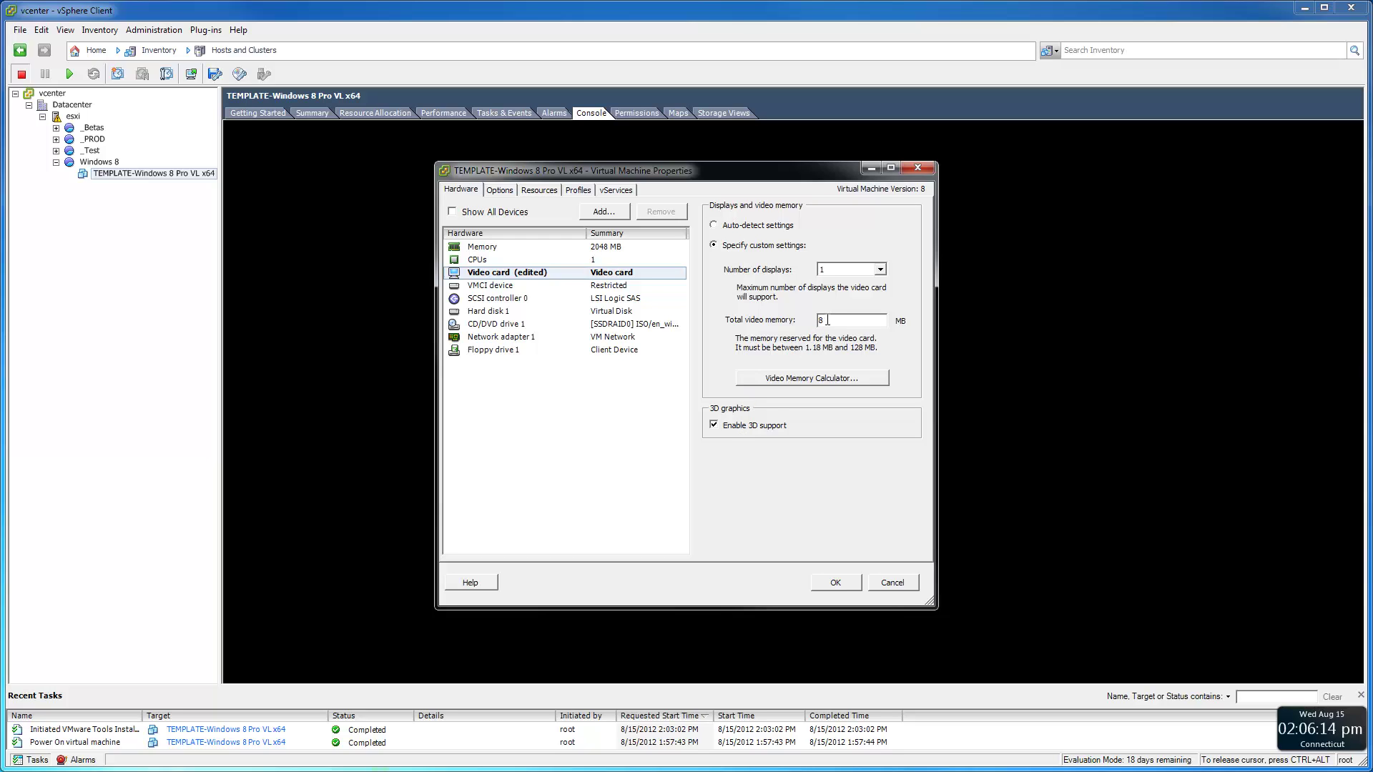
{"action": "left_click", "coordinate": [720, 228]}
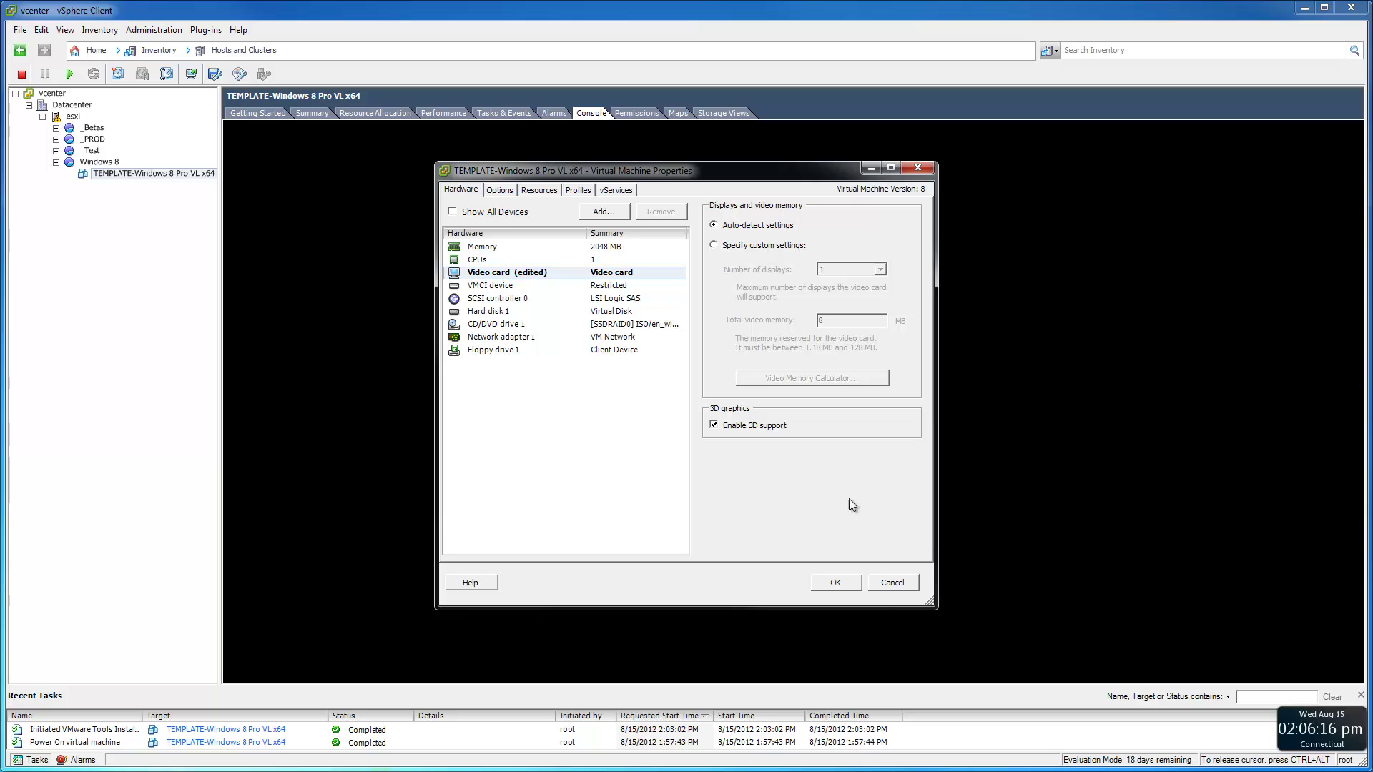
{"action": "left_click", "coordinate": [836, 580]}
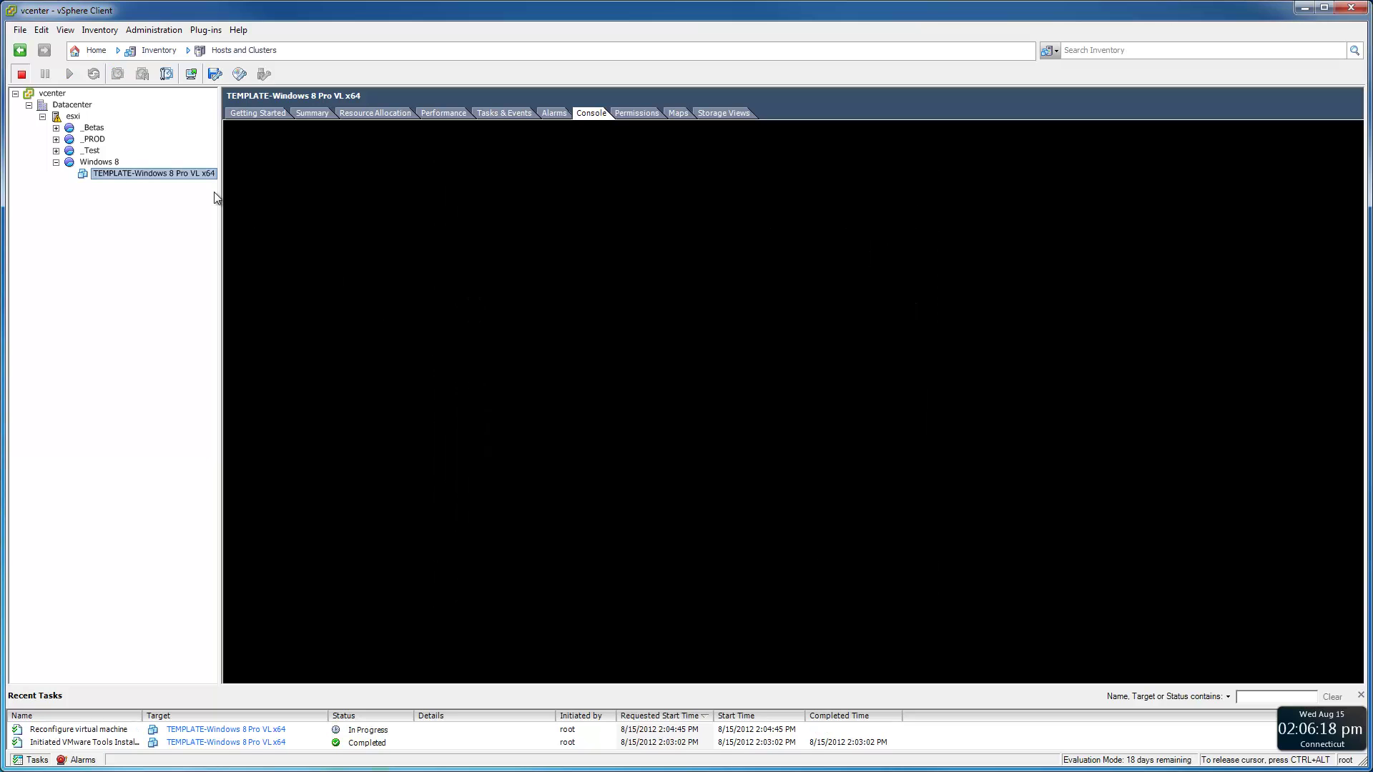
- Power on the TEMPLATE VM from its Power menu
{"action": "right_click", "coordinate": [187, 173]}
{"action": "mouse_move", "coordinate": [336, 181]}
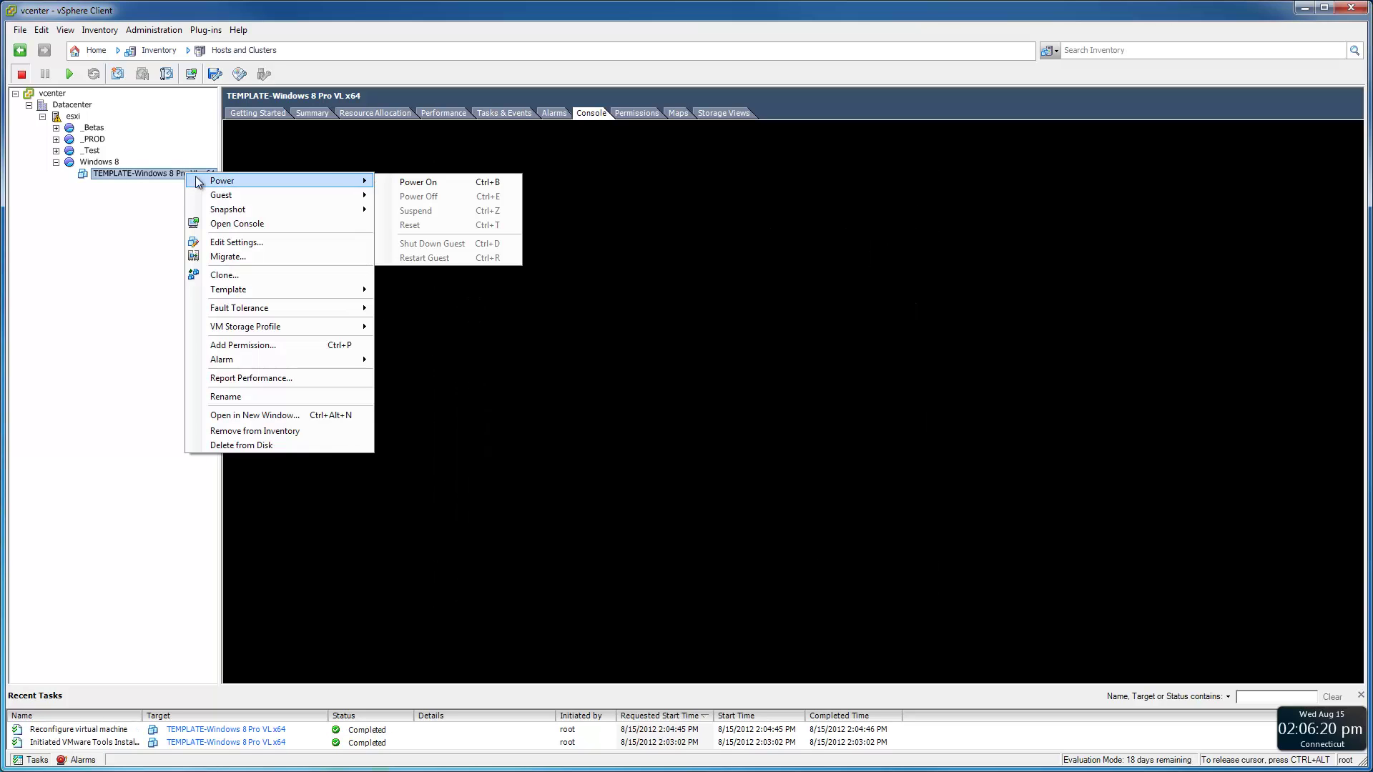
{"action": "left_click", "coordinate": [431, 186]}
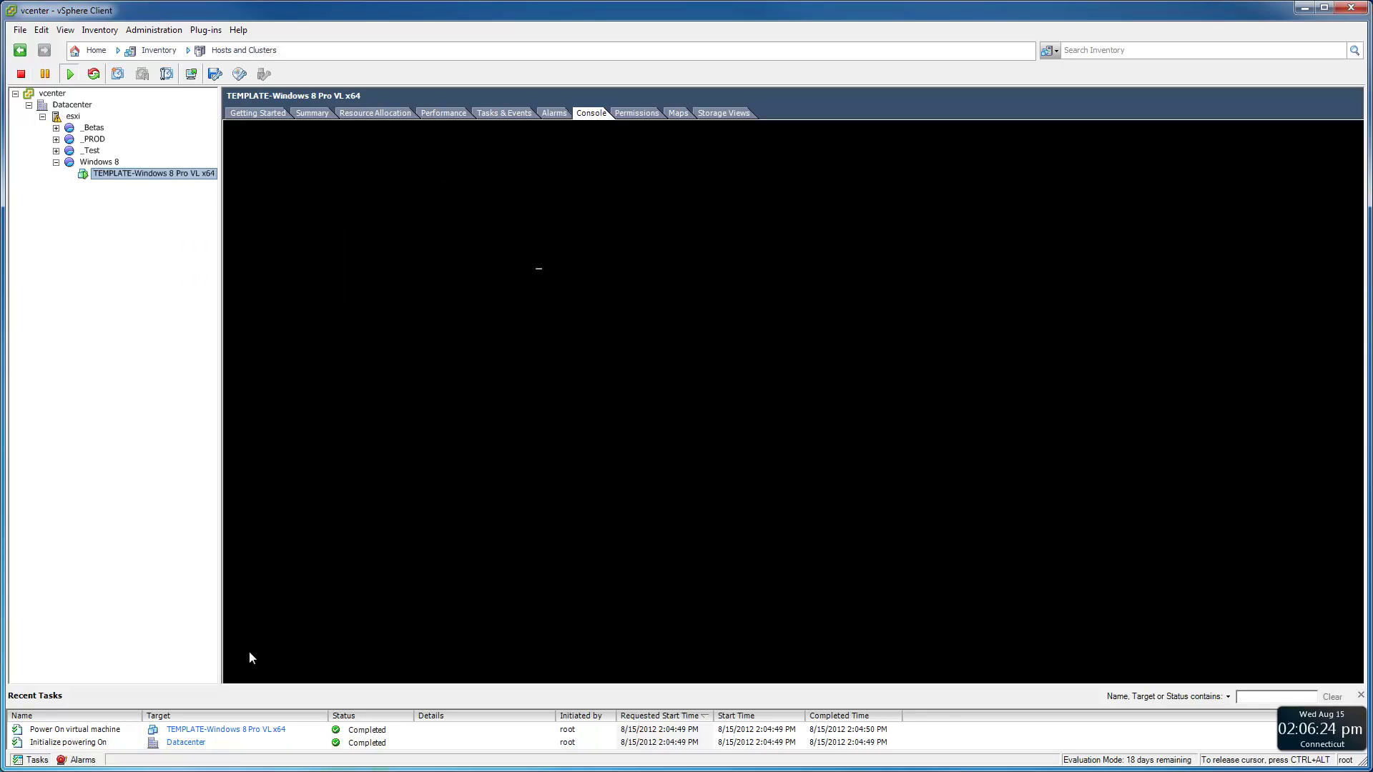
- Open Remote Desktop Connection for windows8prox64 and screen-capture the console's lock screen
{"action": "key", "text": "super"}
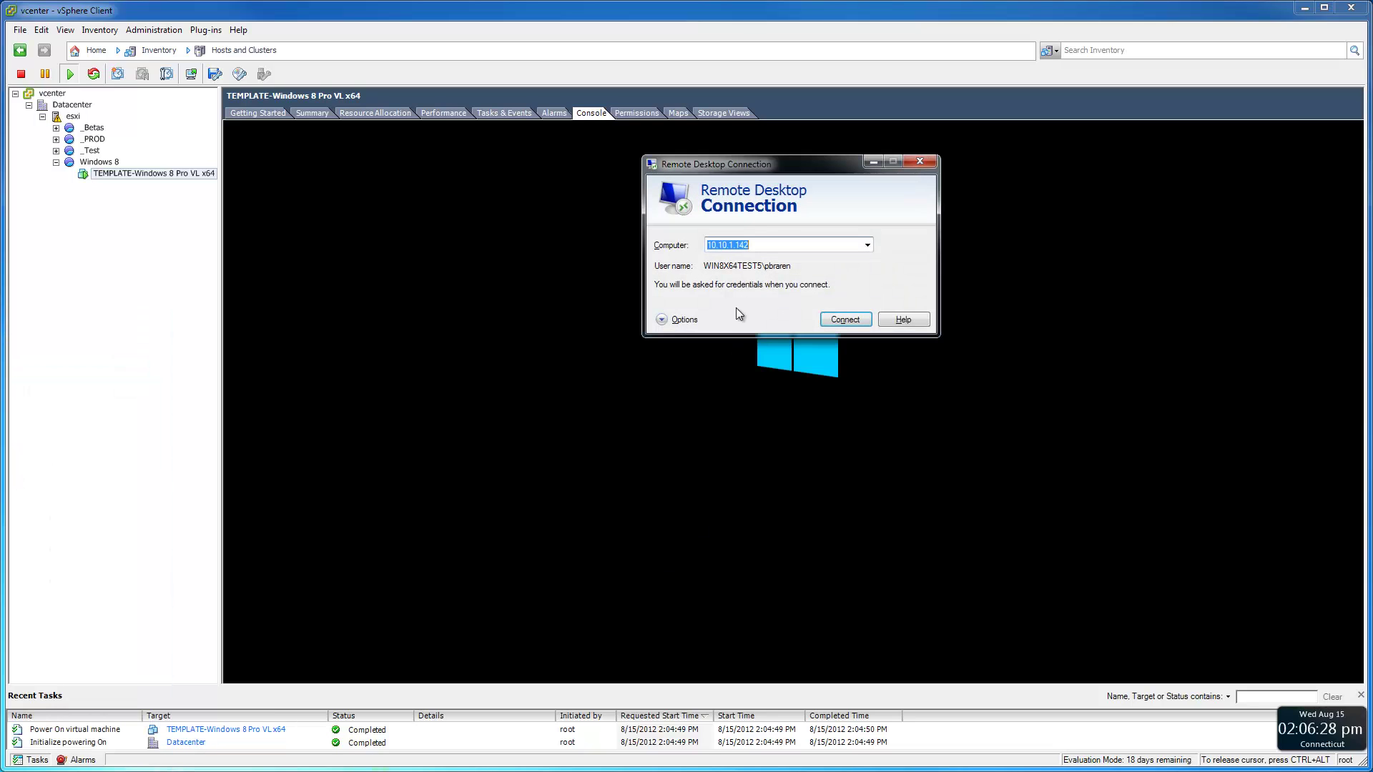
{"action": "type", "text": "windo"}
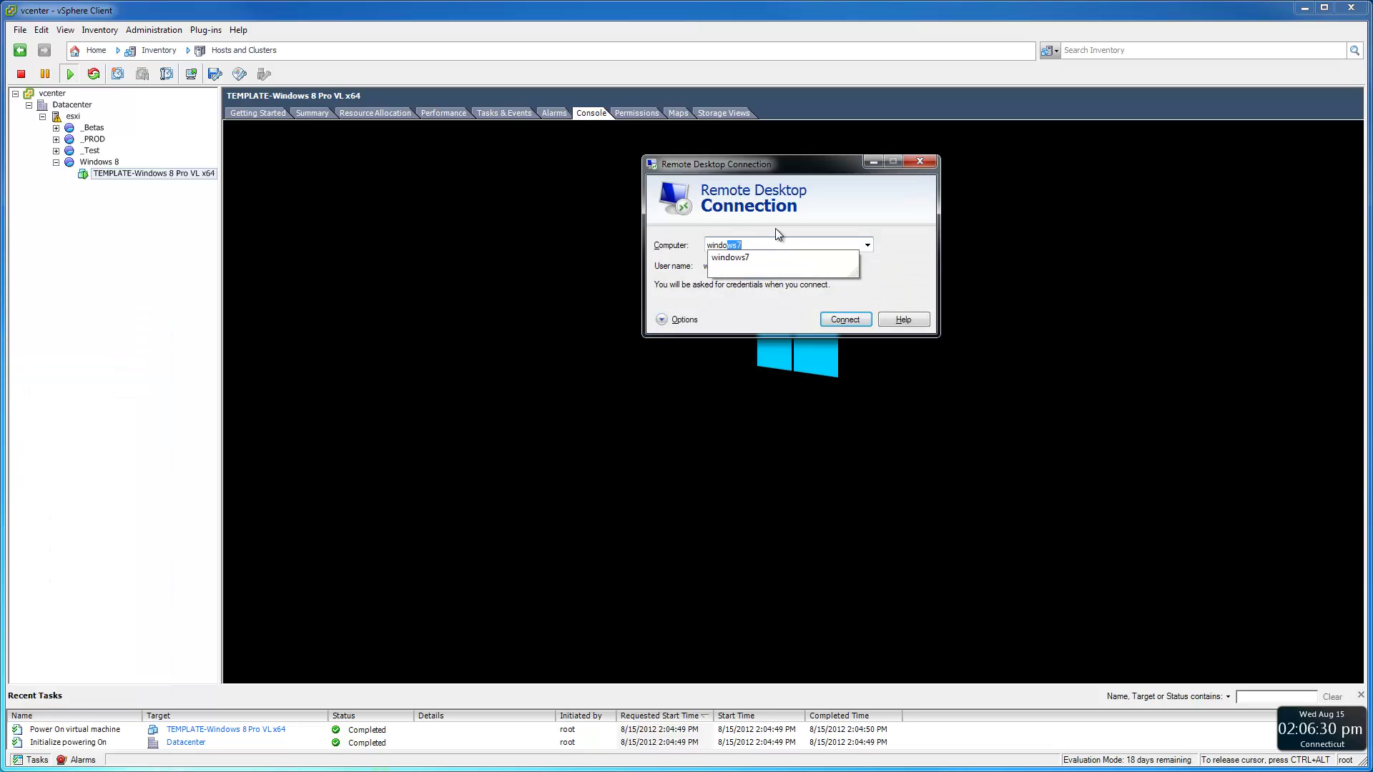
{"action": "type", "text": "ws8"}
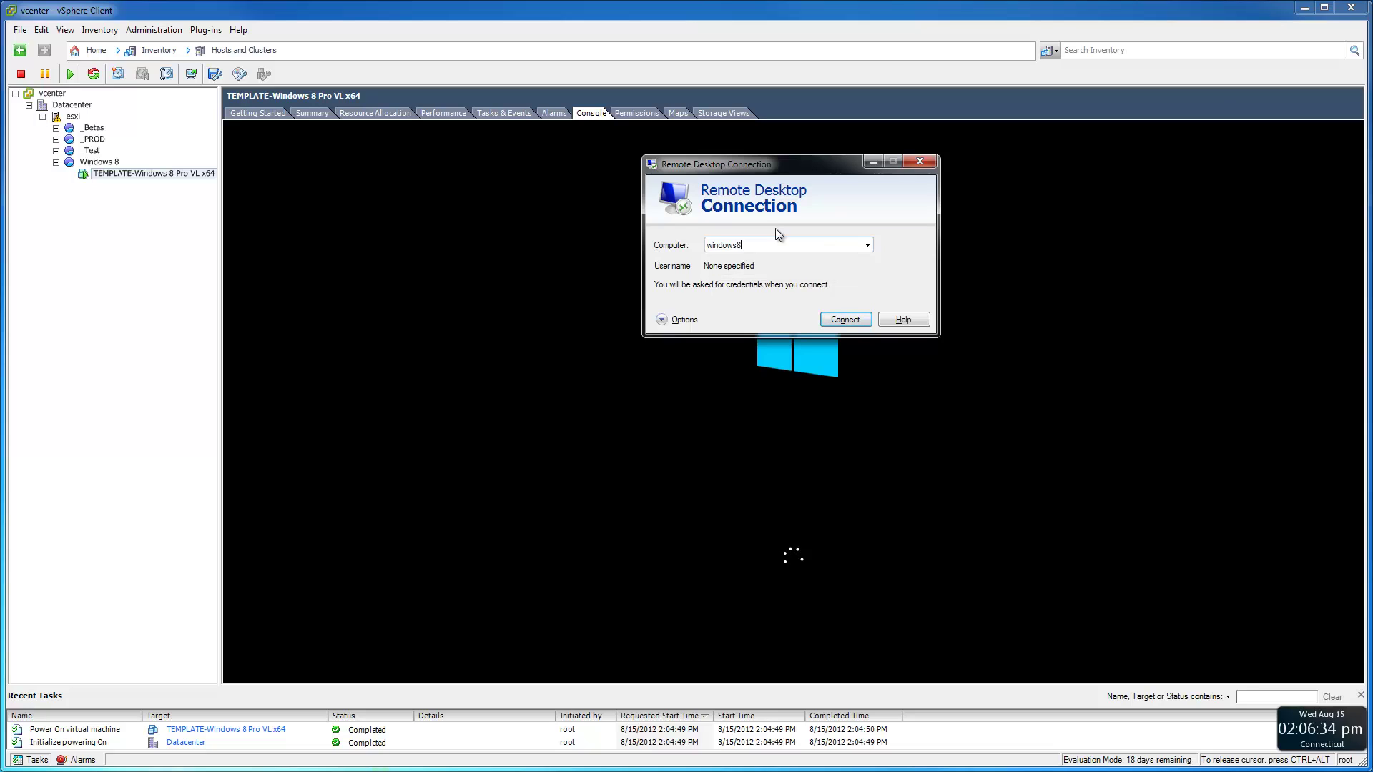
{"action": "type", "text": "prox64"}
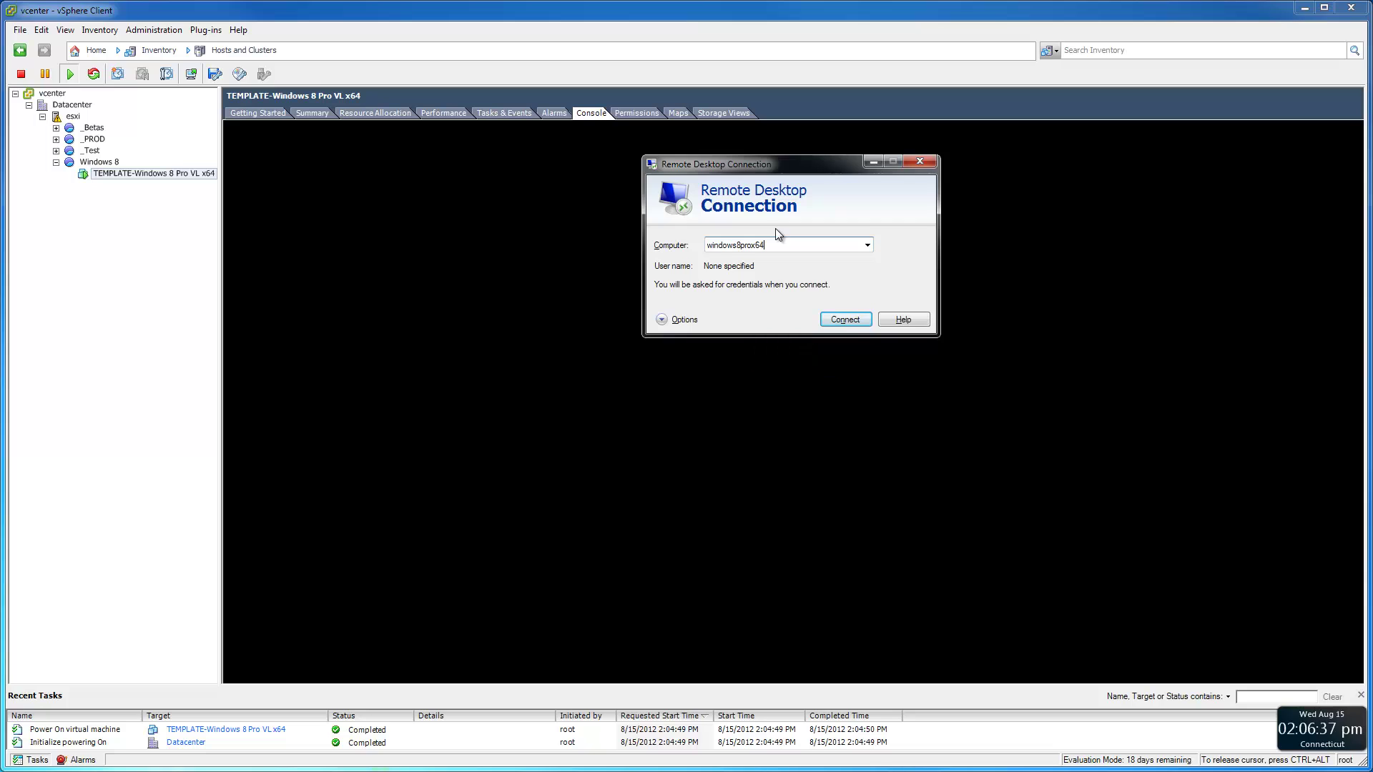
{"action": "key", "text": "ctrl+a"}
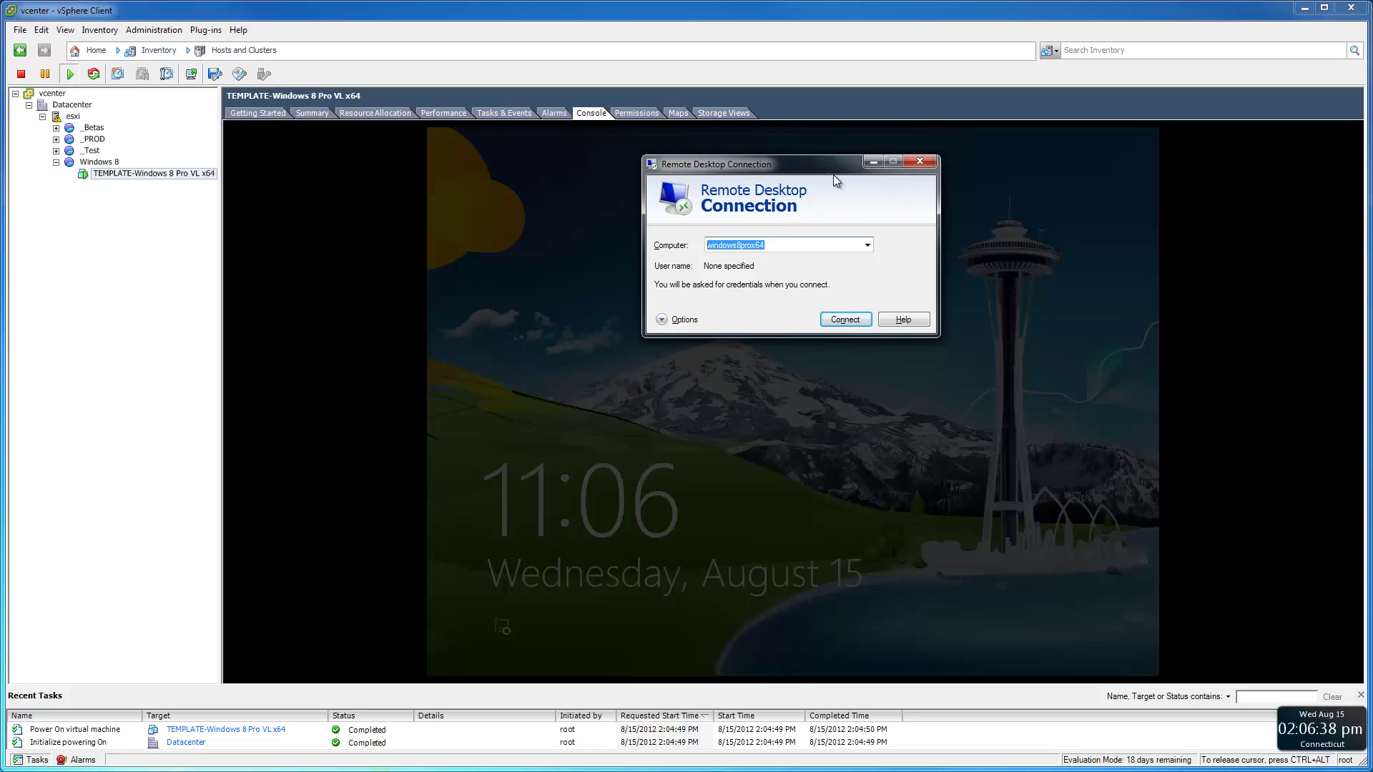
{"action": "left_click_drag", "start_coordinate": [828, 166], "coordinate": [95, 286]}
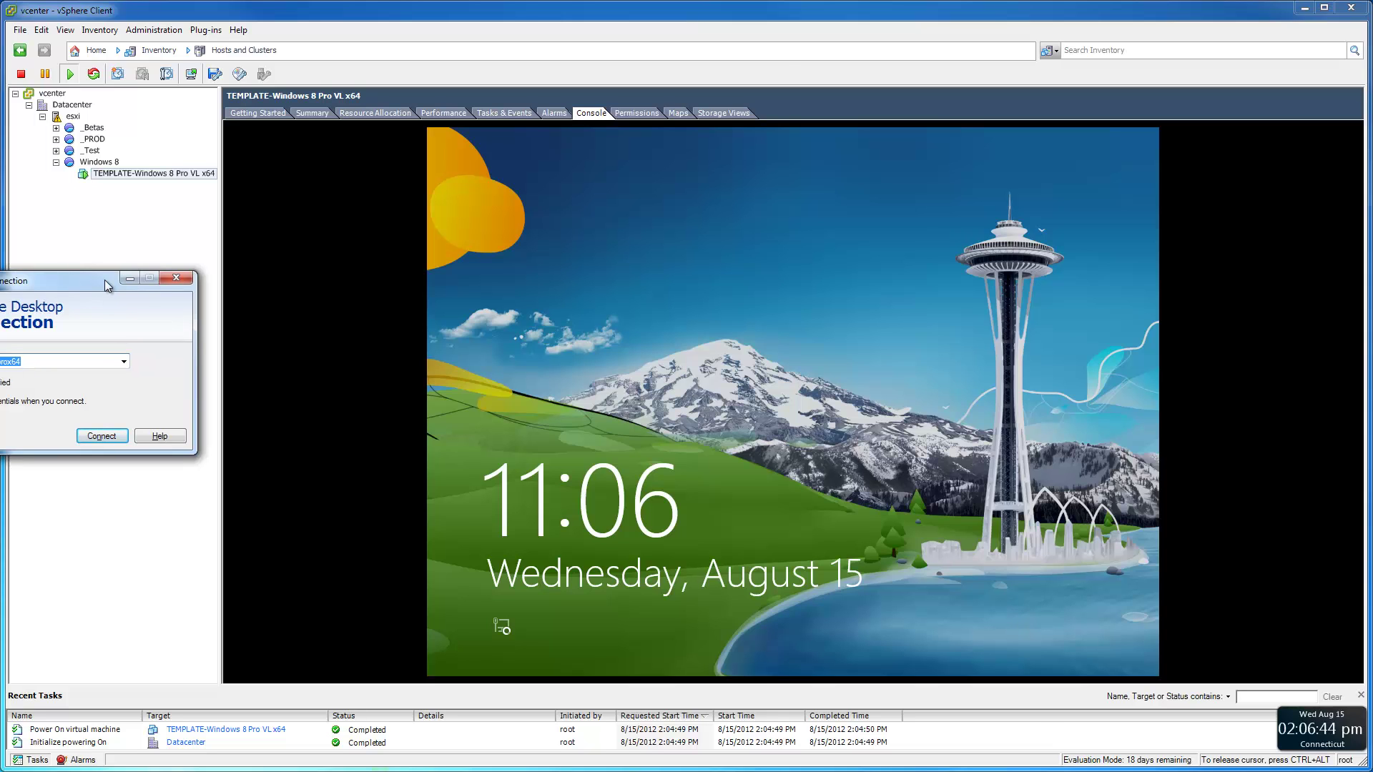
{"action": "key", "text": "Print"}
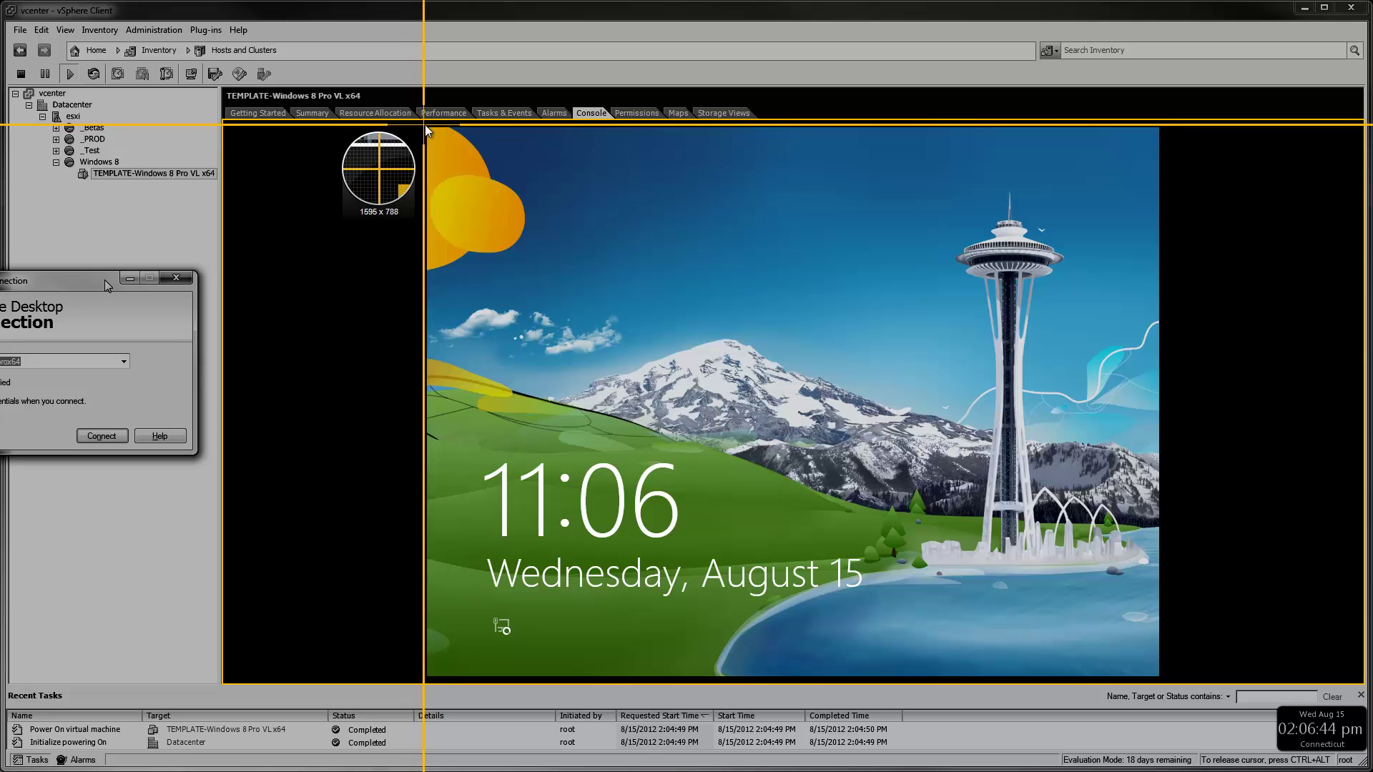
{"action": "left_click_drag", "start_coordinate": [426, 127], "coordinate": [1160, 677]}
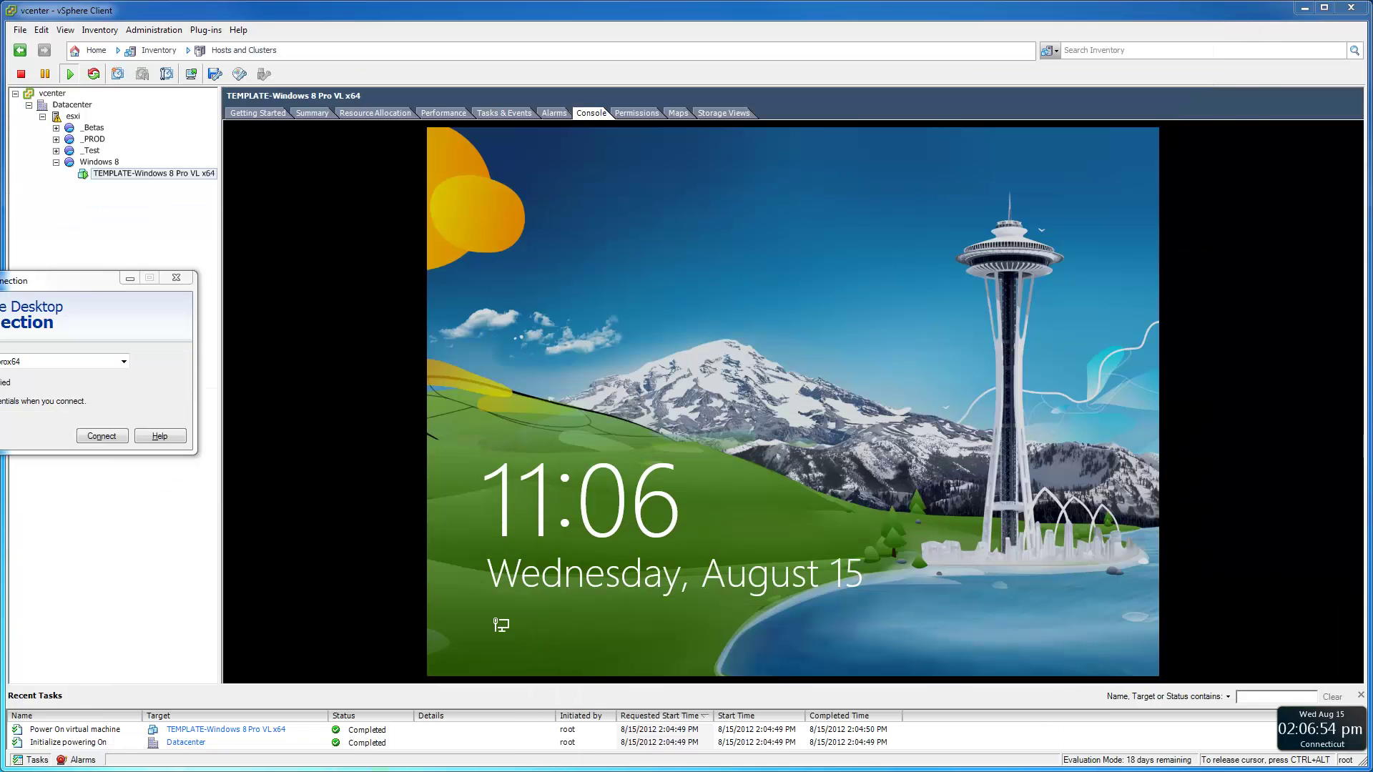
- Unlock the Windows 8 console with the account password and open the Desktop tile
{"action": "left_click", "coordinate": [794, 408]}
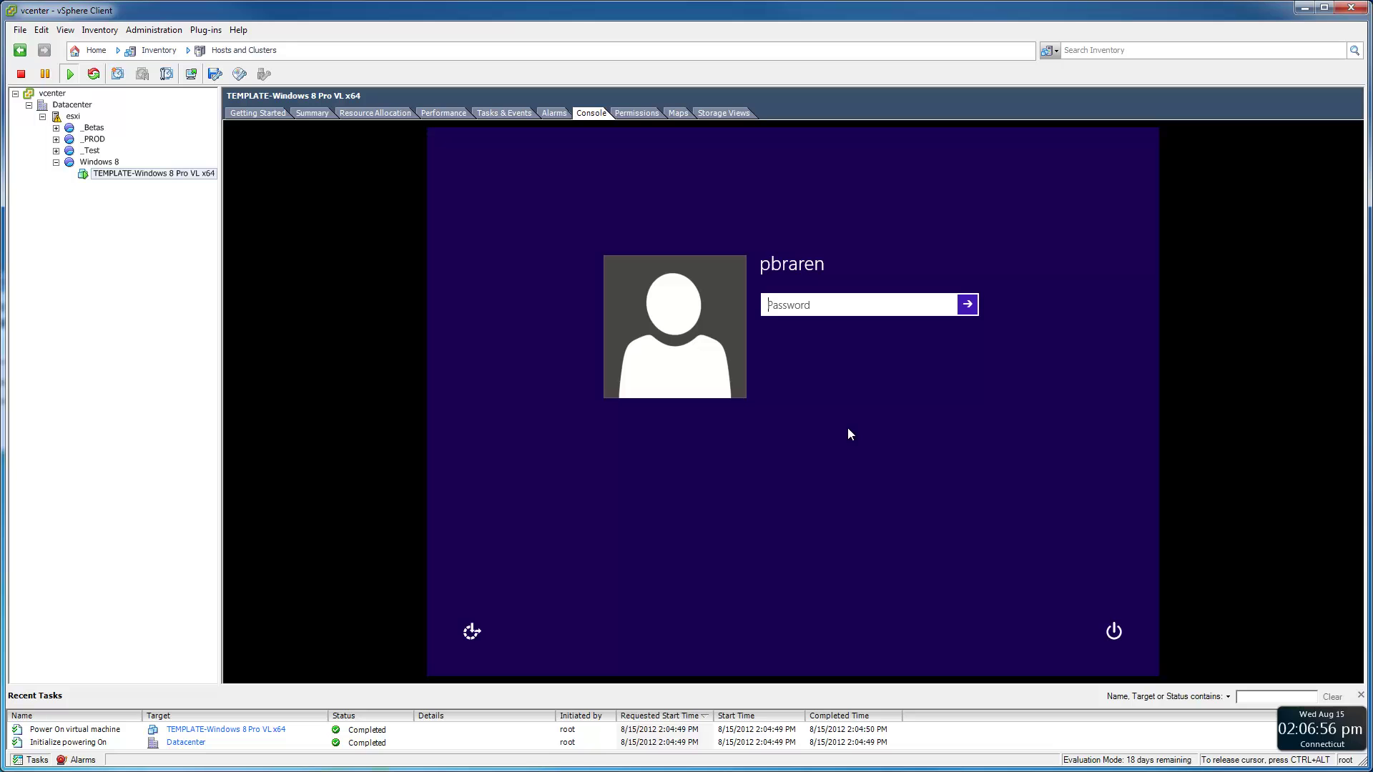
{"action": "type", "text": "•••••••••"}
{"action": "key", "text": "Return"}
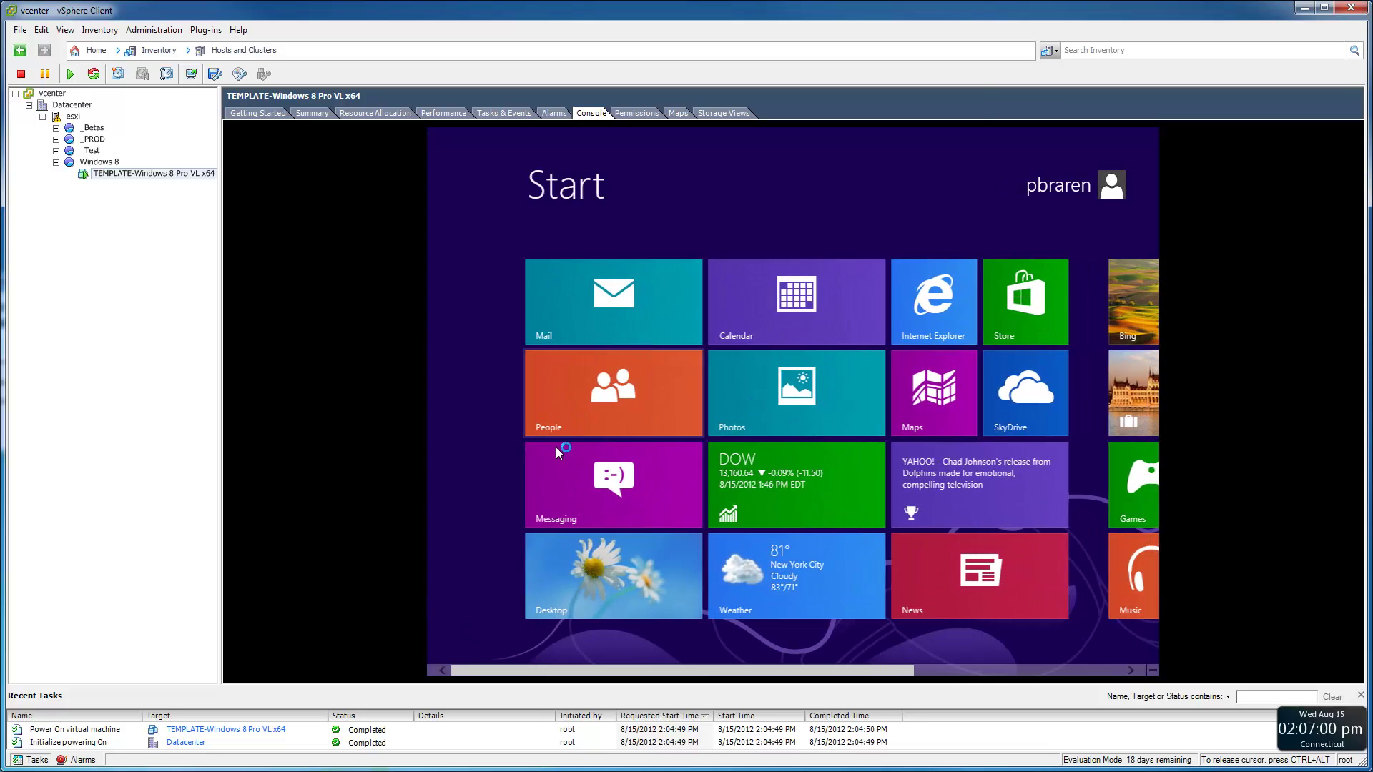
{"action": "left_click", "coordinate": [570, 560]}
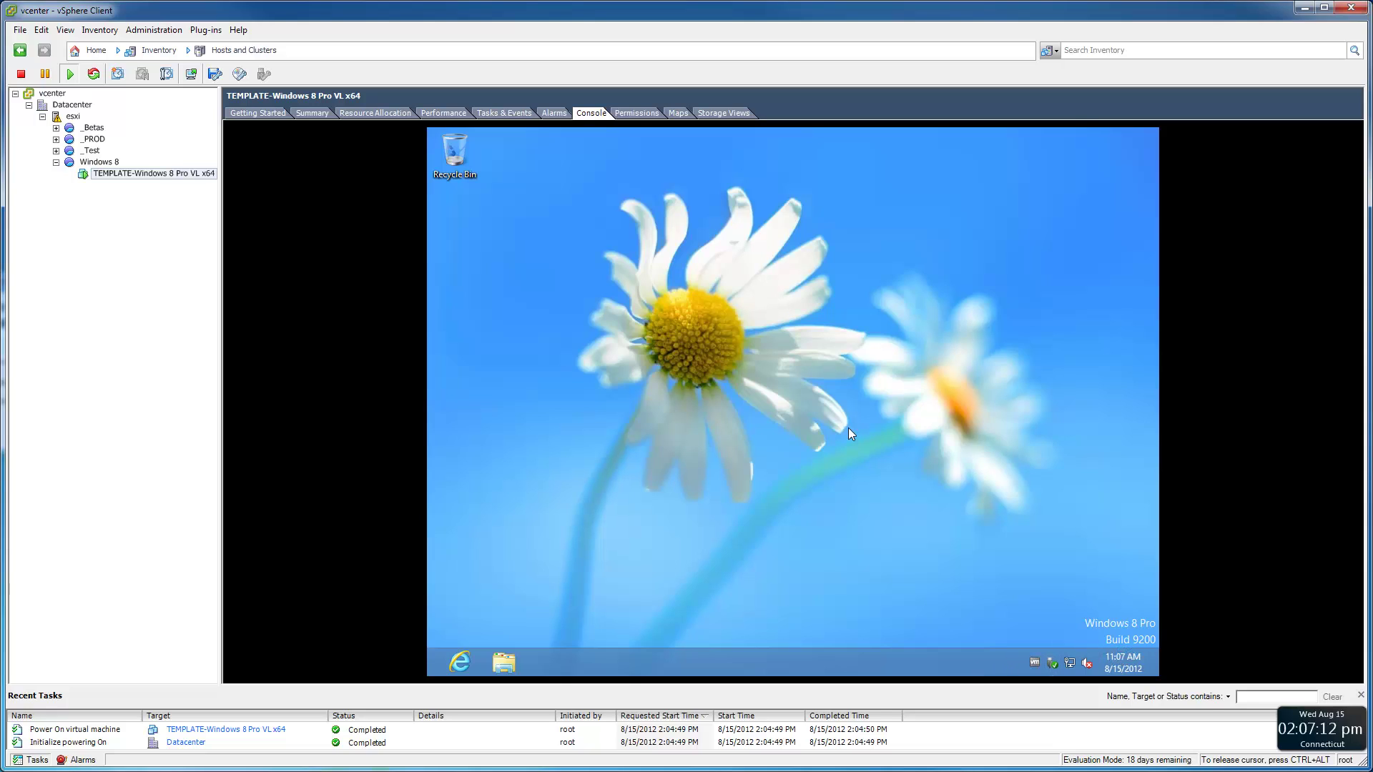
{"action": "mouse_move", "coordinate": [1157, 674]}
- Stop the guest's clock from synchronizing with an internet time server
{"action": "right_click", "coordinate": [1133, 664]}
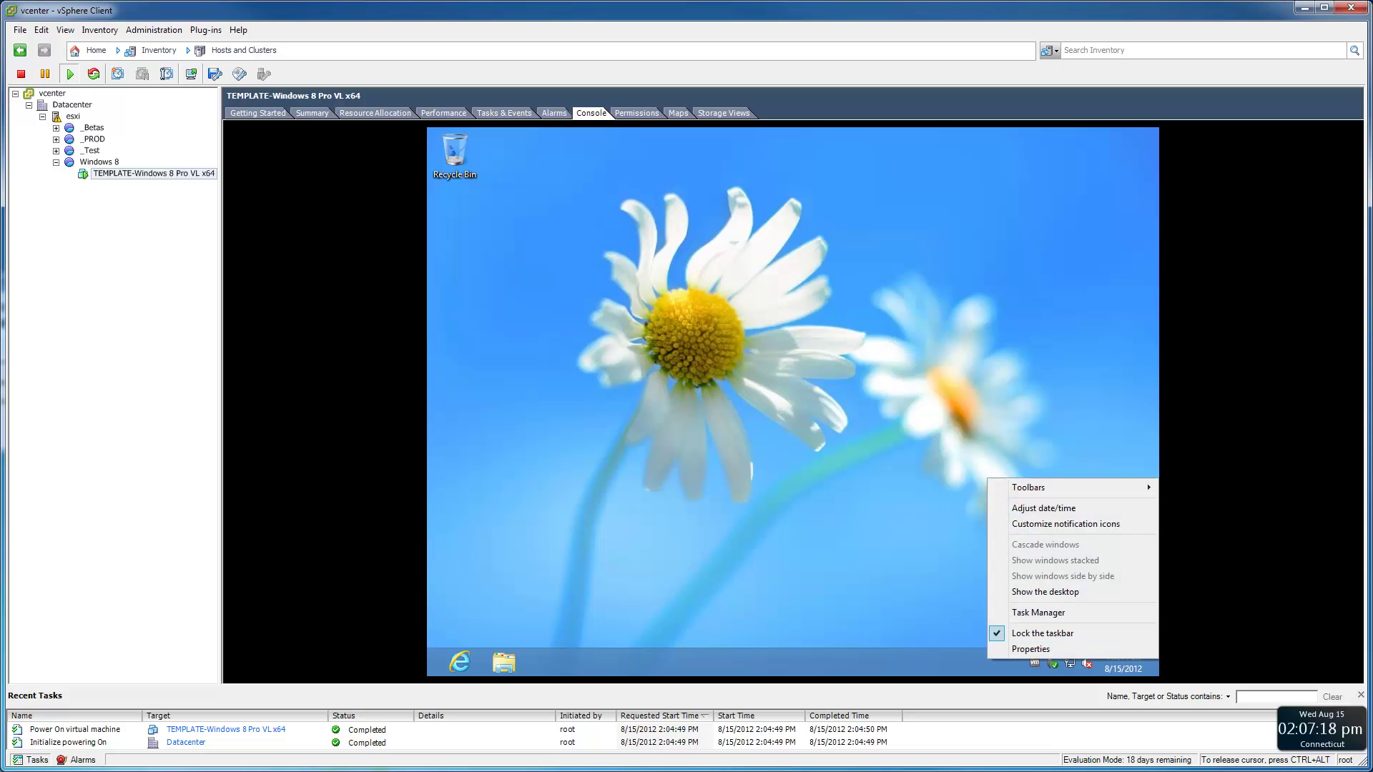
{"action": "left_click", "coordinate": [1062, 509]}
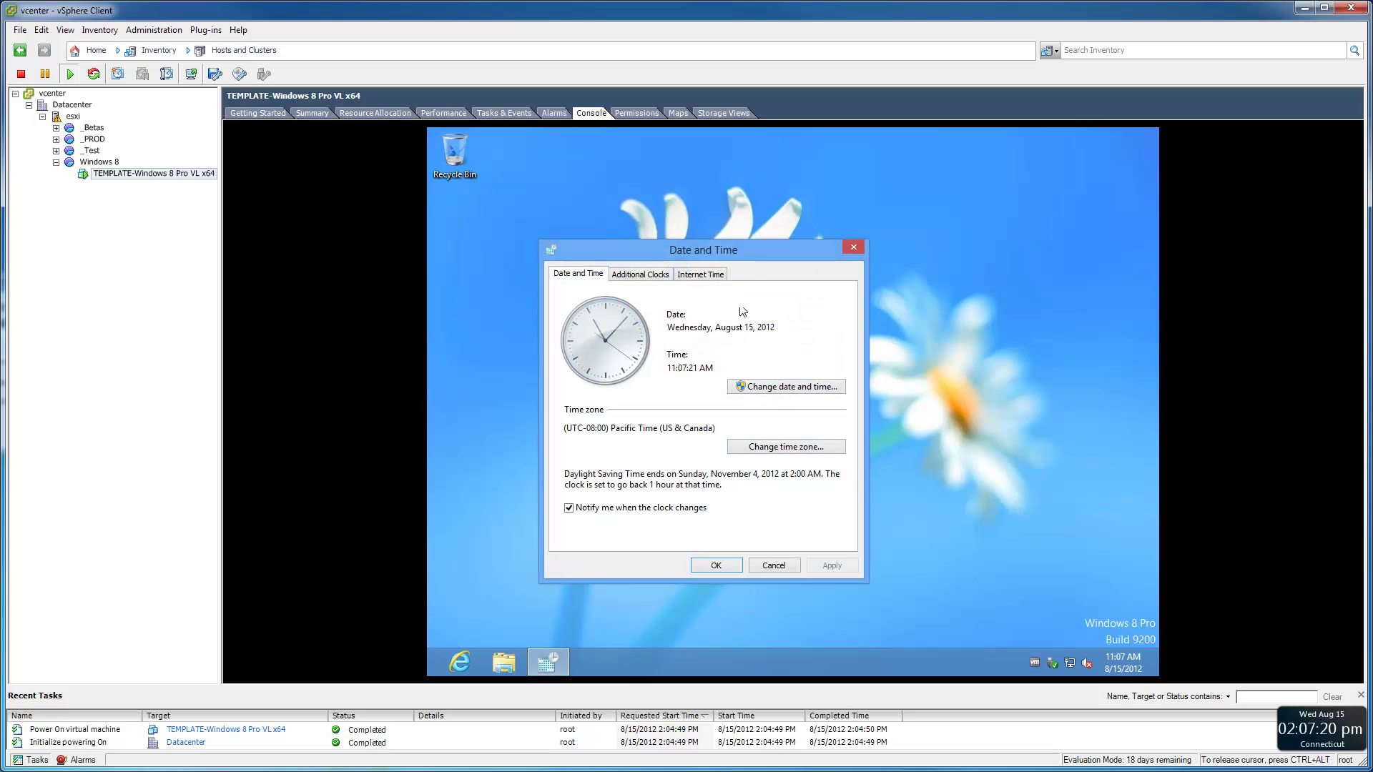
{"action": "left_click", "coordinate": [705, 275]}
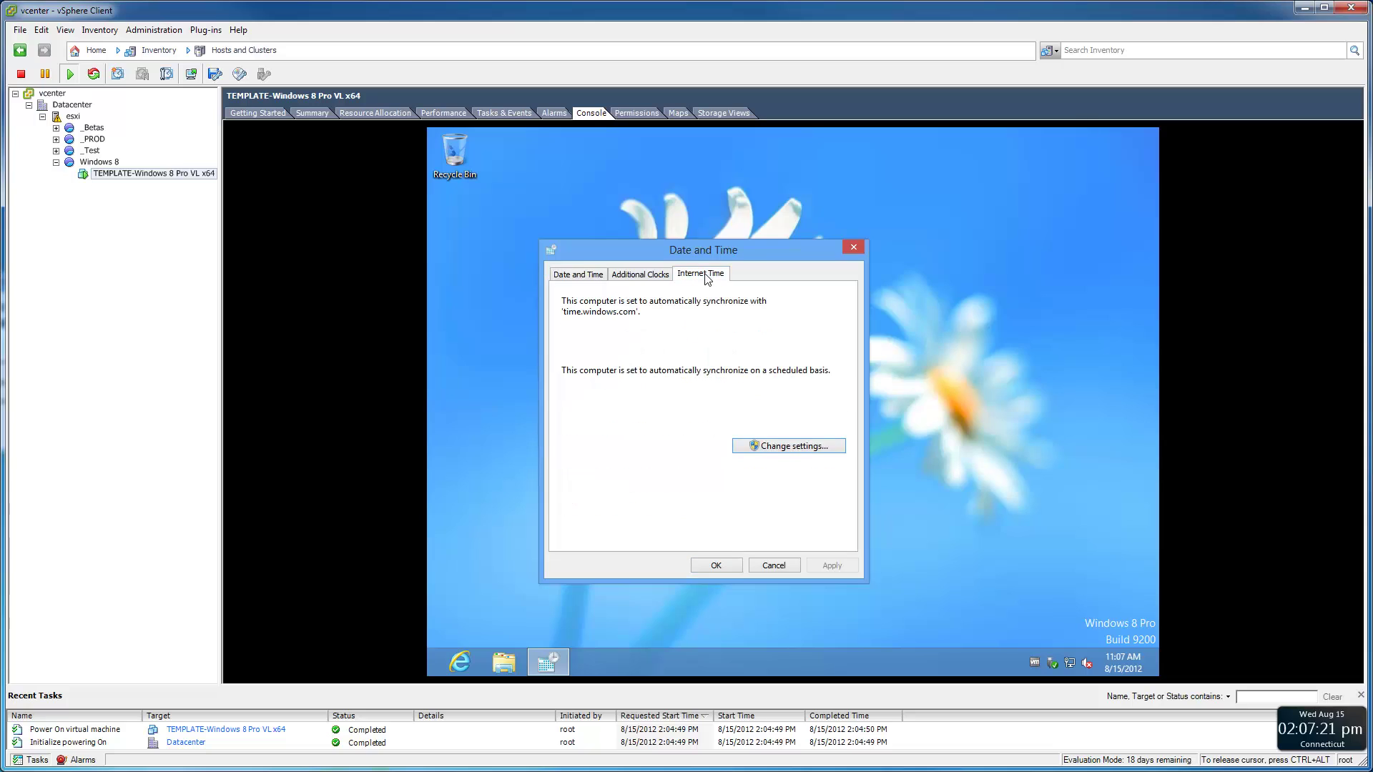
{"action": "left_click", "coordinate": [781, 447]}
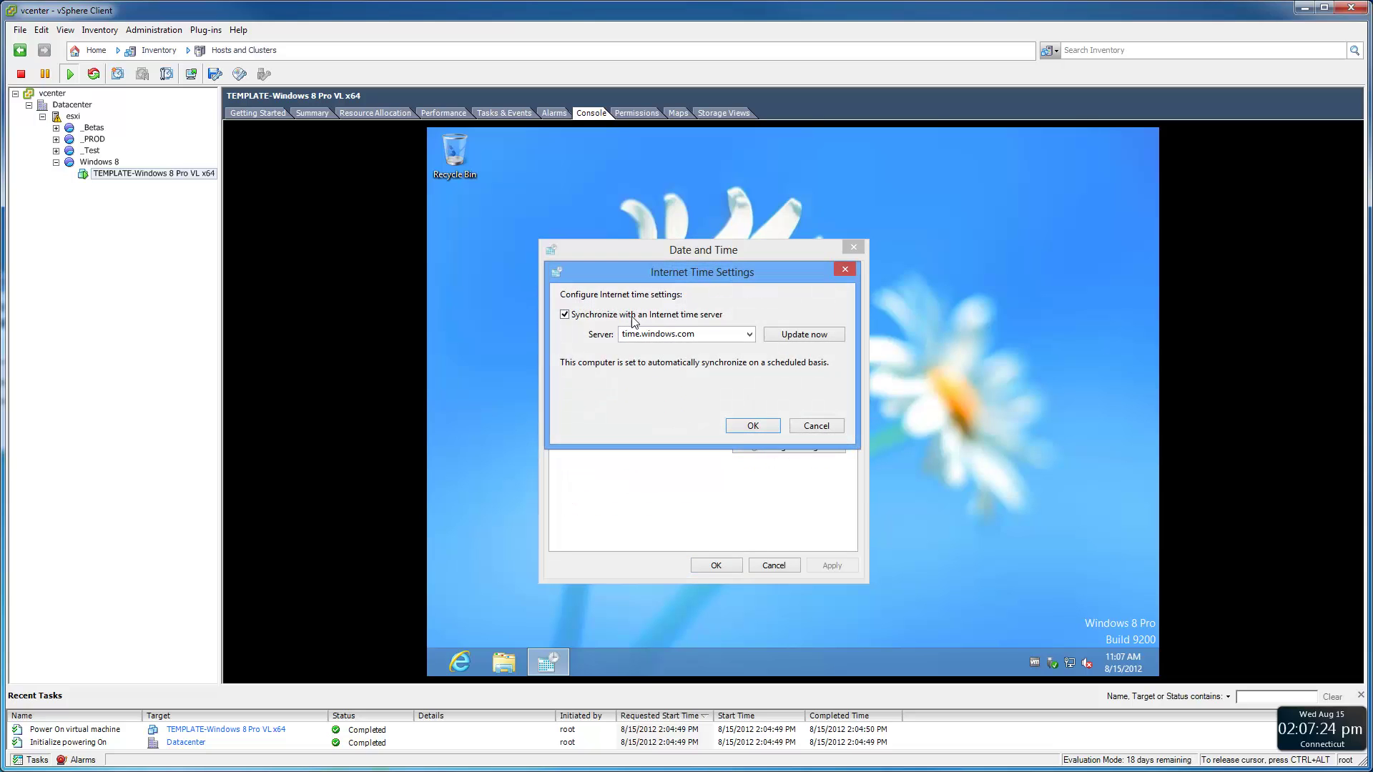
{"action": "left_click", "coordinate": [633, 318]}
{"action": "left_click", "coordinate": [752, 426]}
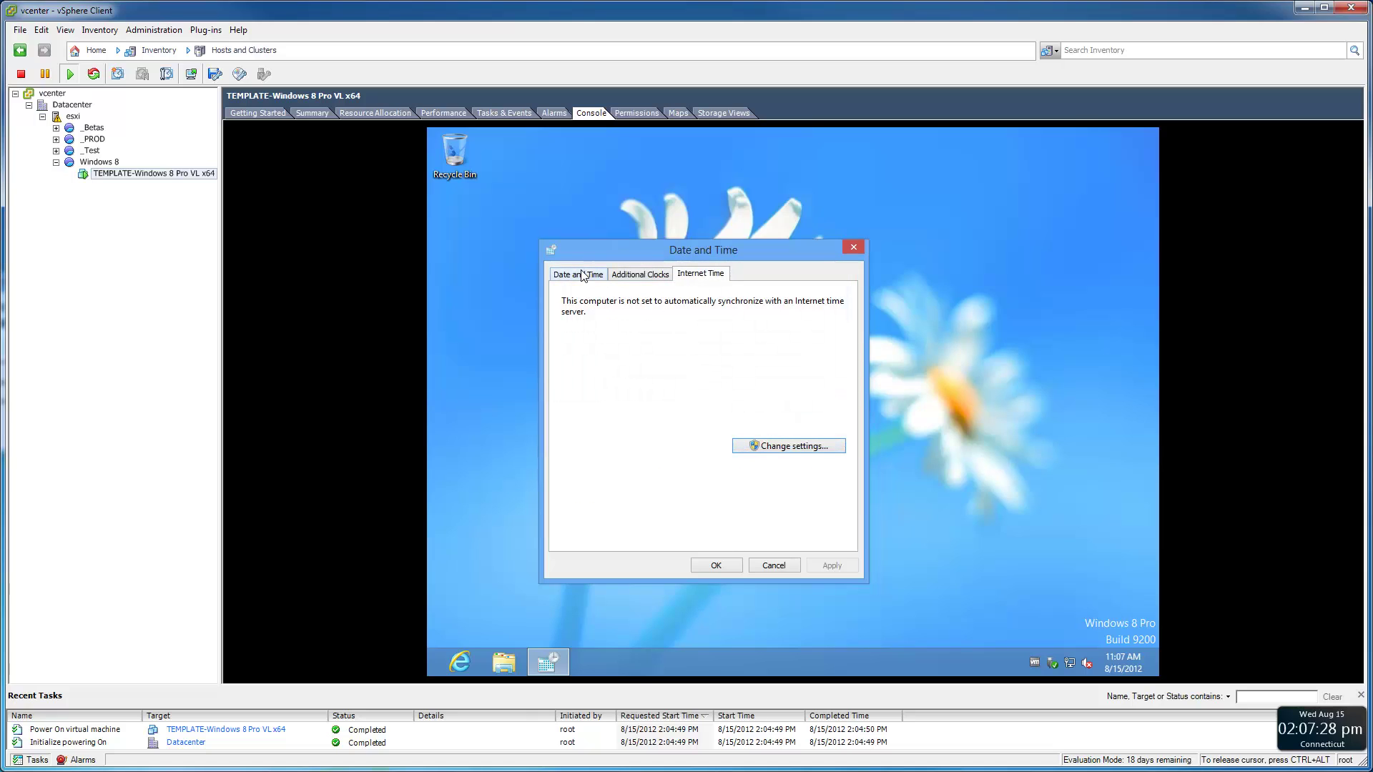
- Set the guest time zone to (UTC-05:00) Eastern Time (US & Canada) and save
{"action": "left_click", "coordinate": [583, 275]}
{"action": "left_click", "coordinate": [769, 447]}
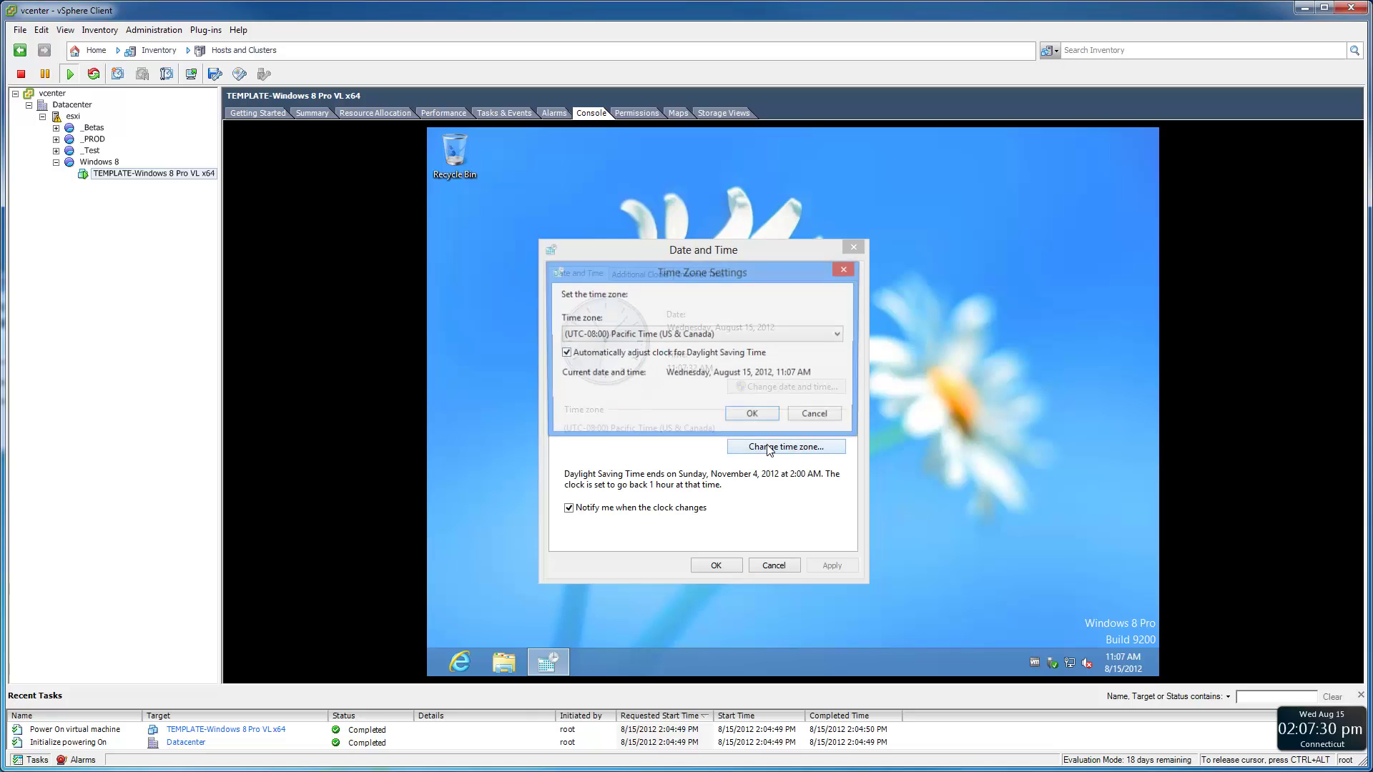
{"action": "left_click", "coordinate": [680, 335]}
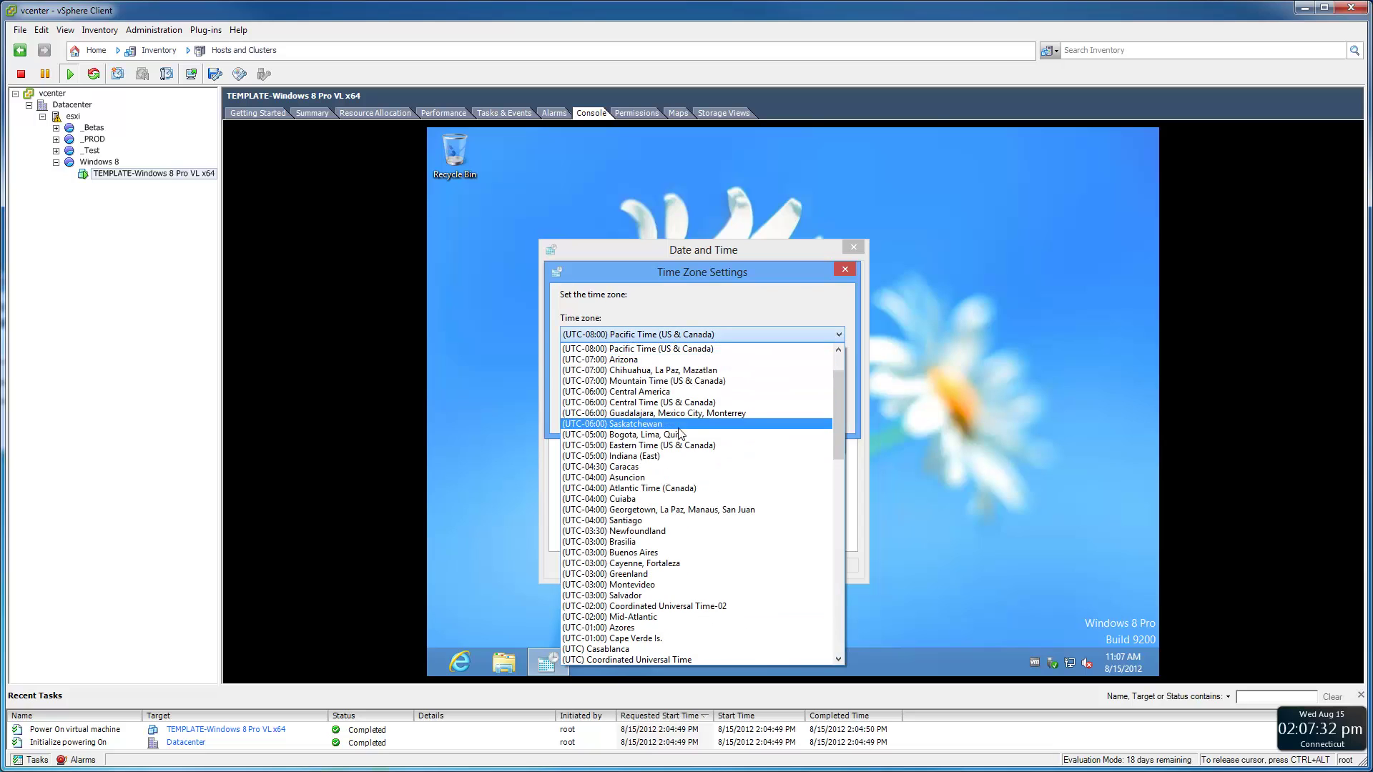
{"action": "left_click", "coordinate": [683, 446]}
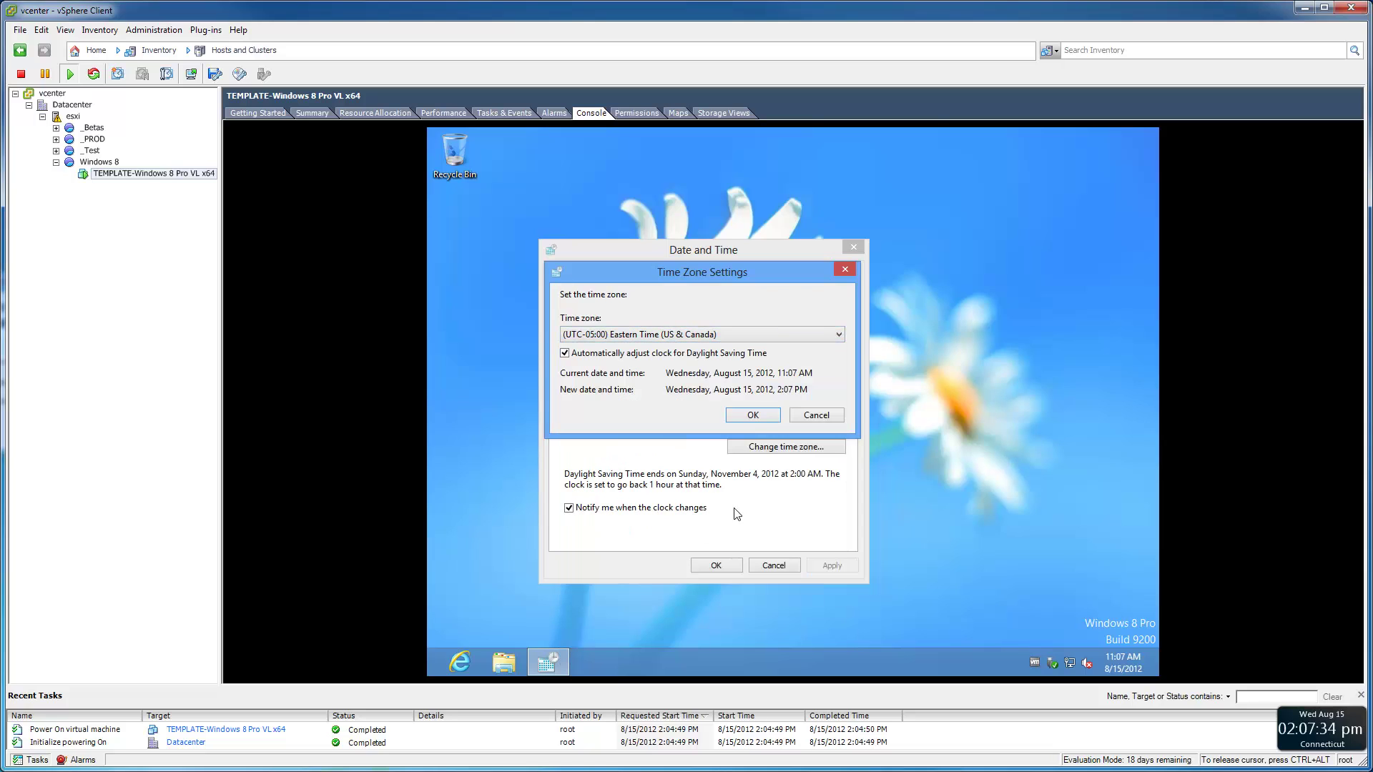
{"action": "left_click", "coordinate": [751, 417]}
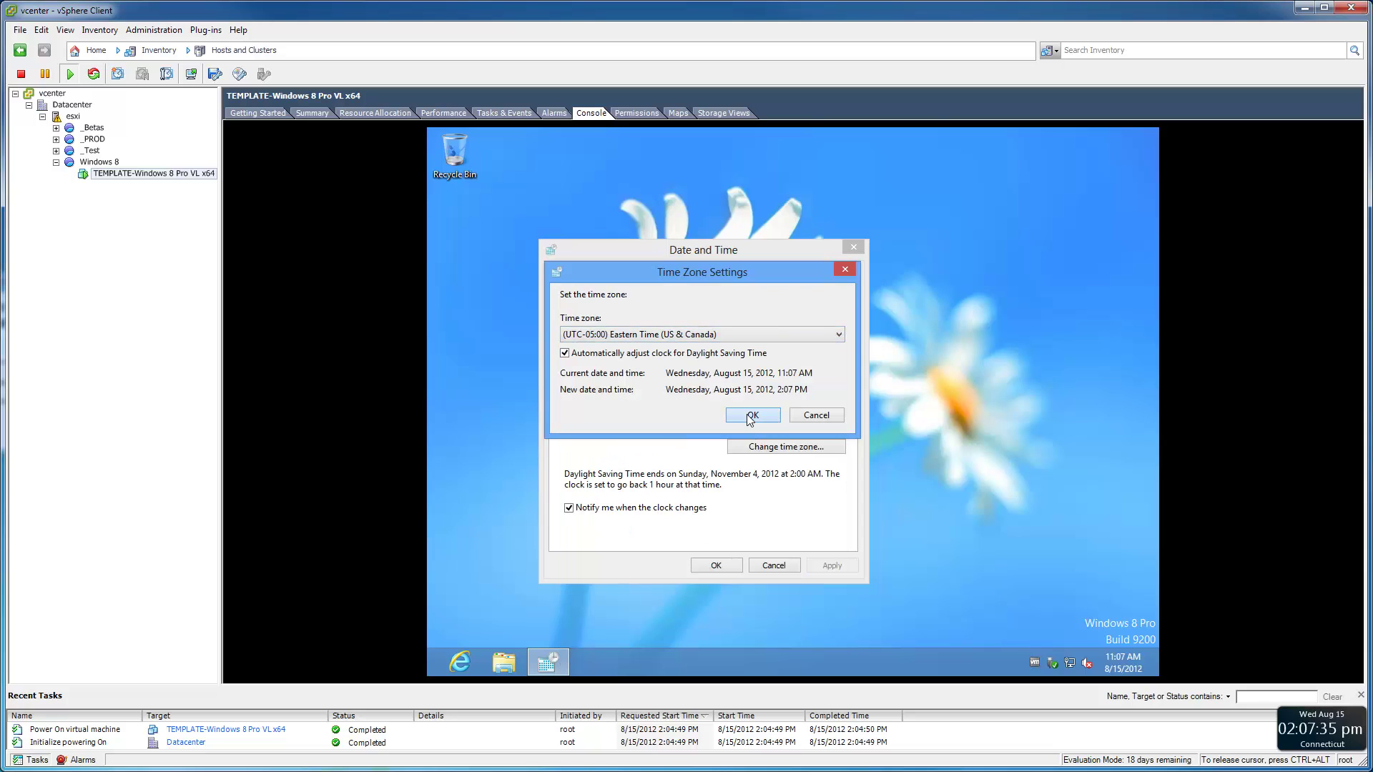
{"action": "left_click", "coordinate": [715, 565]}
- Approve UAC and tick 'Time synchronization between the virtual machine and the ESX Server' in VMware Tools
{"action": "right_click", "coordinate": [1027, 656]}
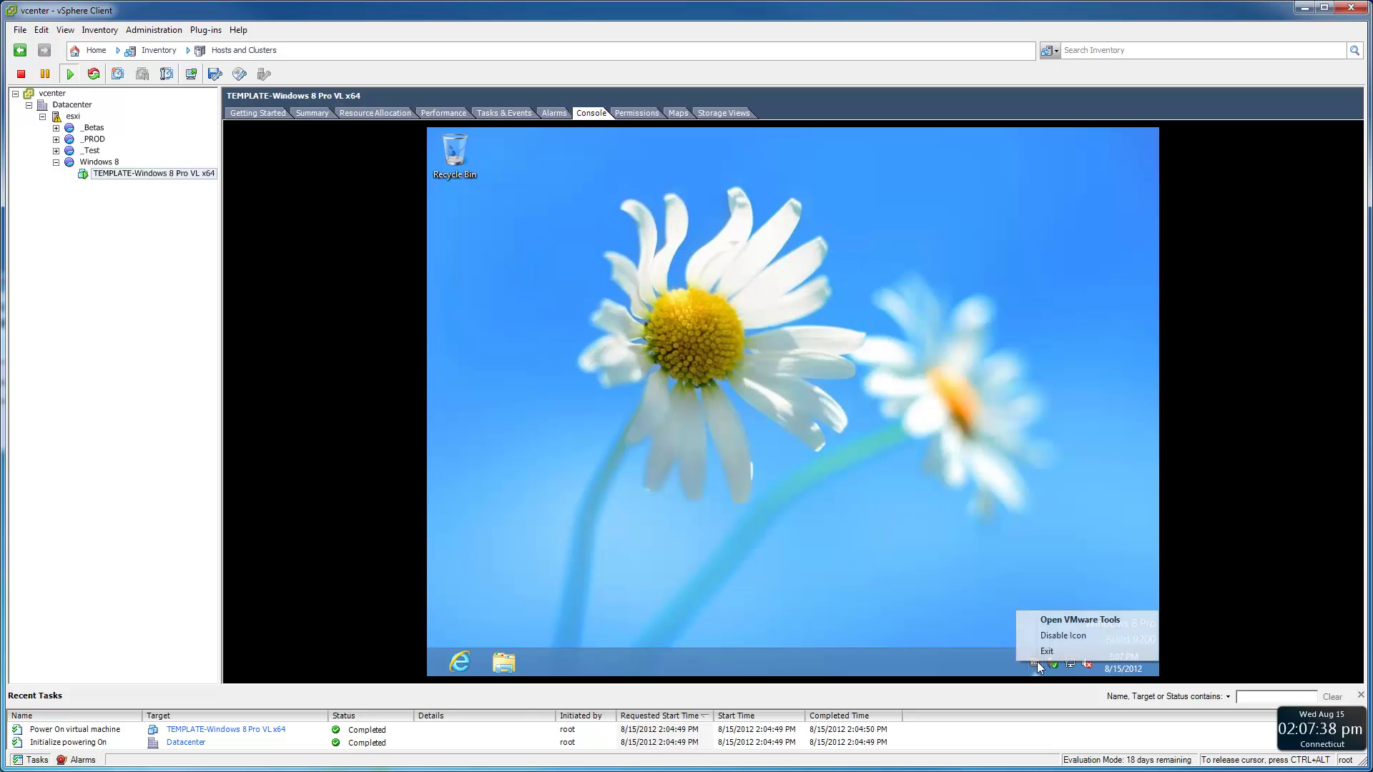
{"action": "left_click", "coordinate": [1051, 617]}
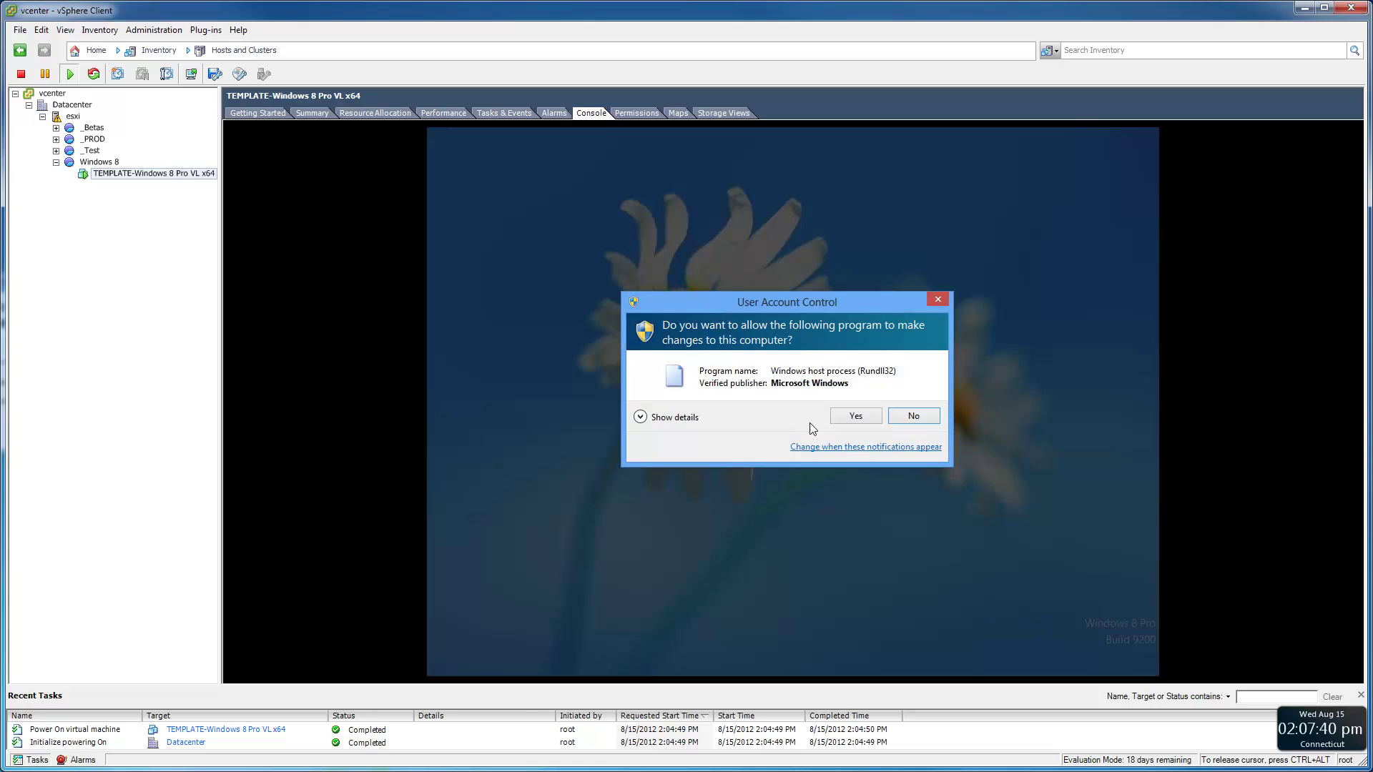
{"action": "left_click", "coordinate": [849, 421]}
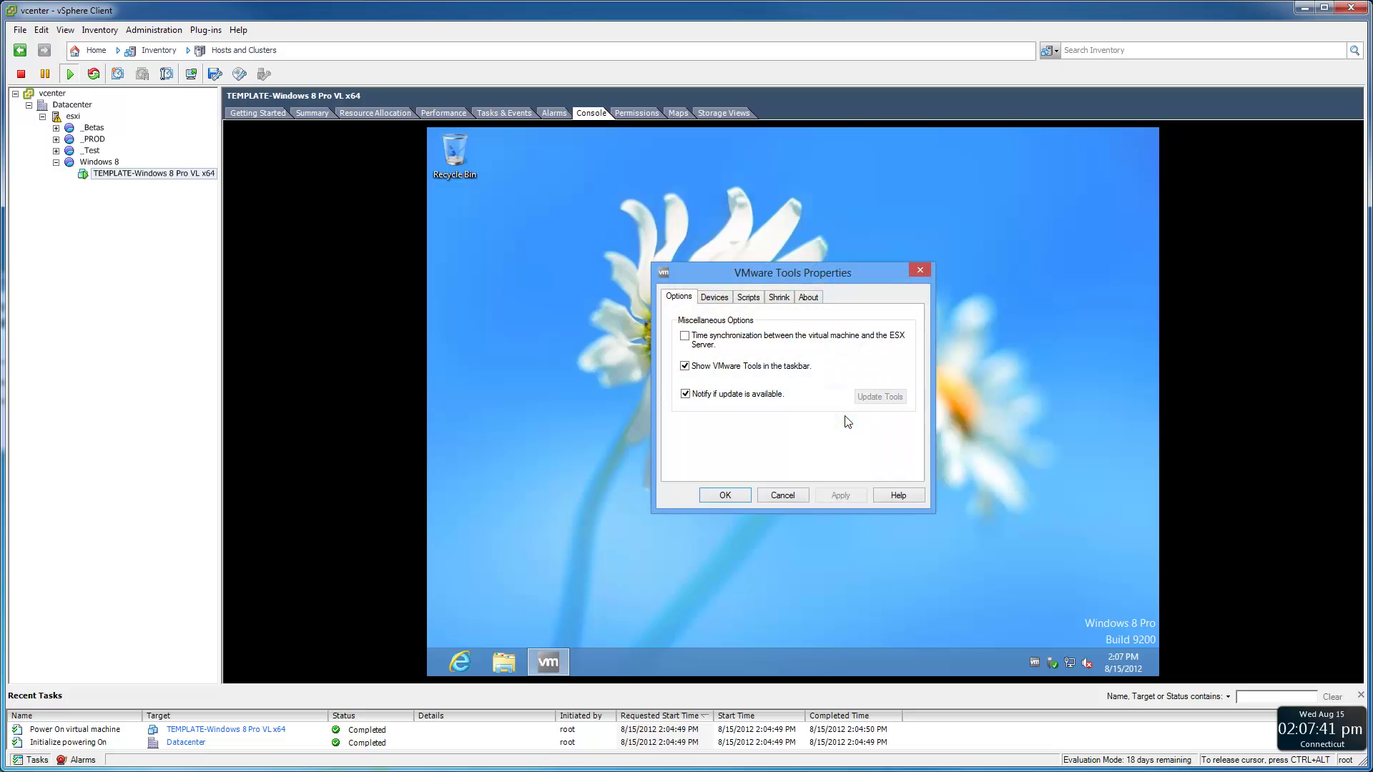
{"action": "left_click", "coordinate": [709, 345]}
{"action": "left_click", "coordinate": [725, 495]}
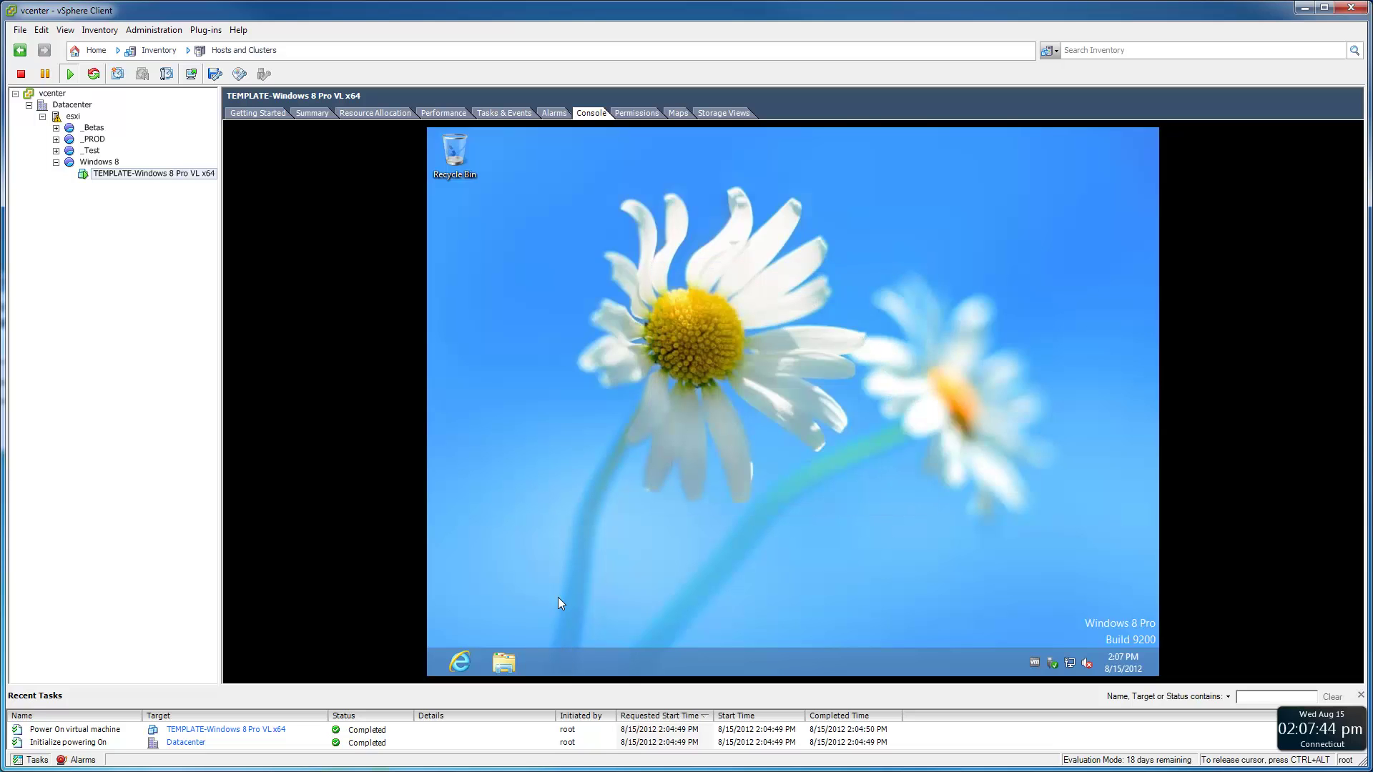
- Open Computer Management from File Explorer and expand Device Manager's Display adapters, showing Microsoft Basic Display Adapter
{"action": "right_click", "coordinate": [510, 663]}
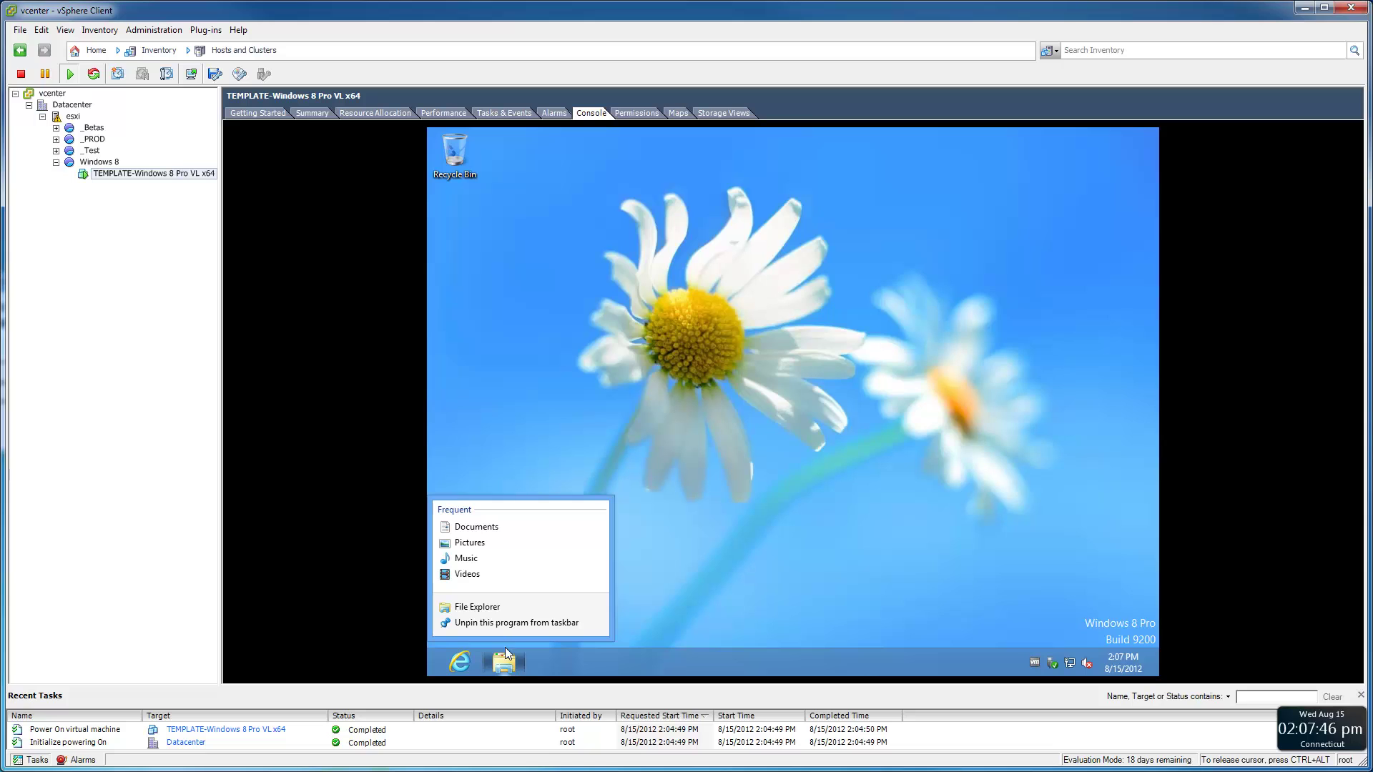
{"action": "left_click", "coordinate": [505, 655]}
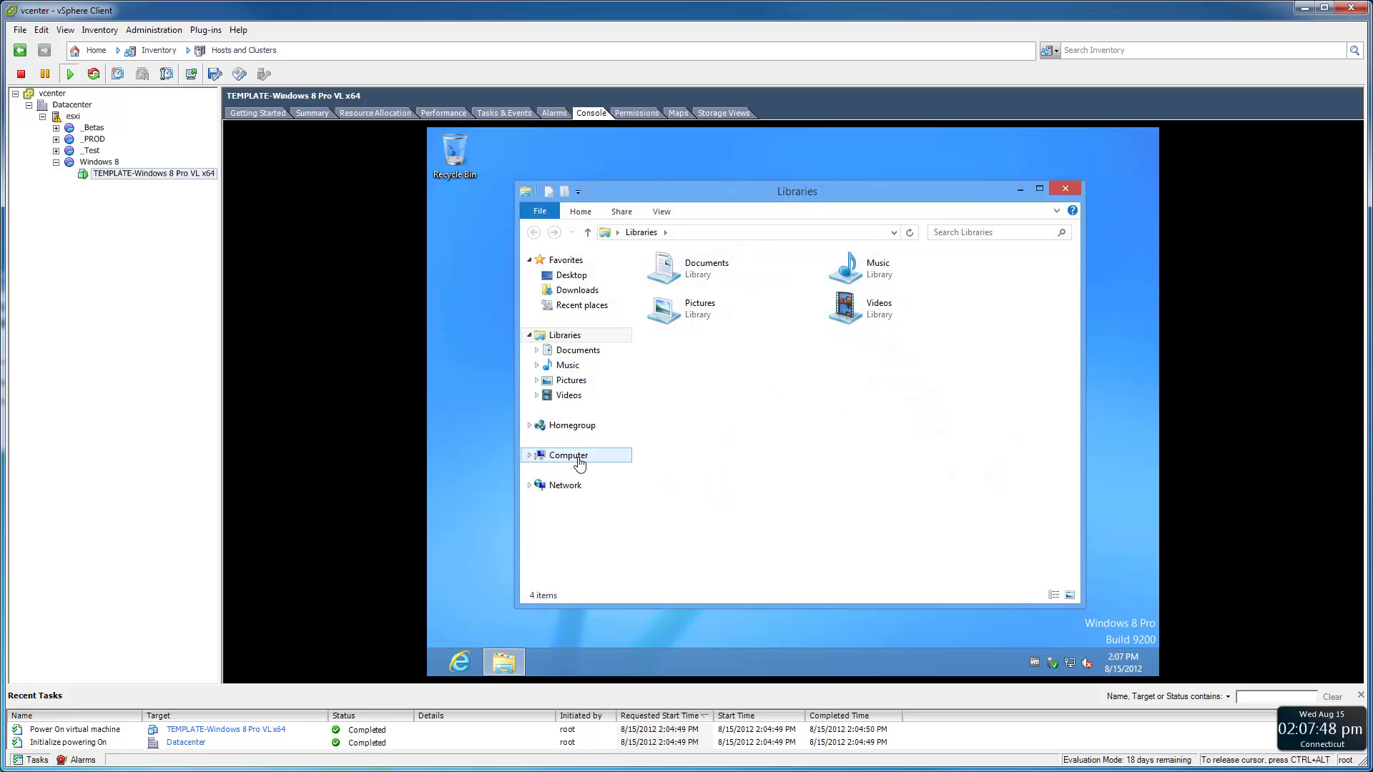
{"action": "right_click", "coordinate": [578, 459]}
{"action": "left_click", "coordinate": [617, 488]}
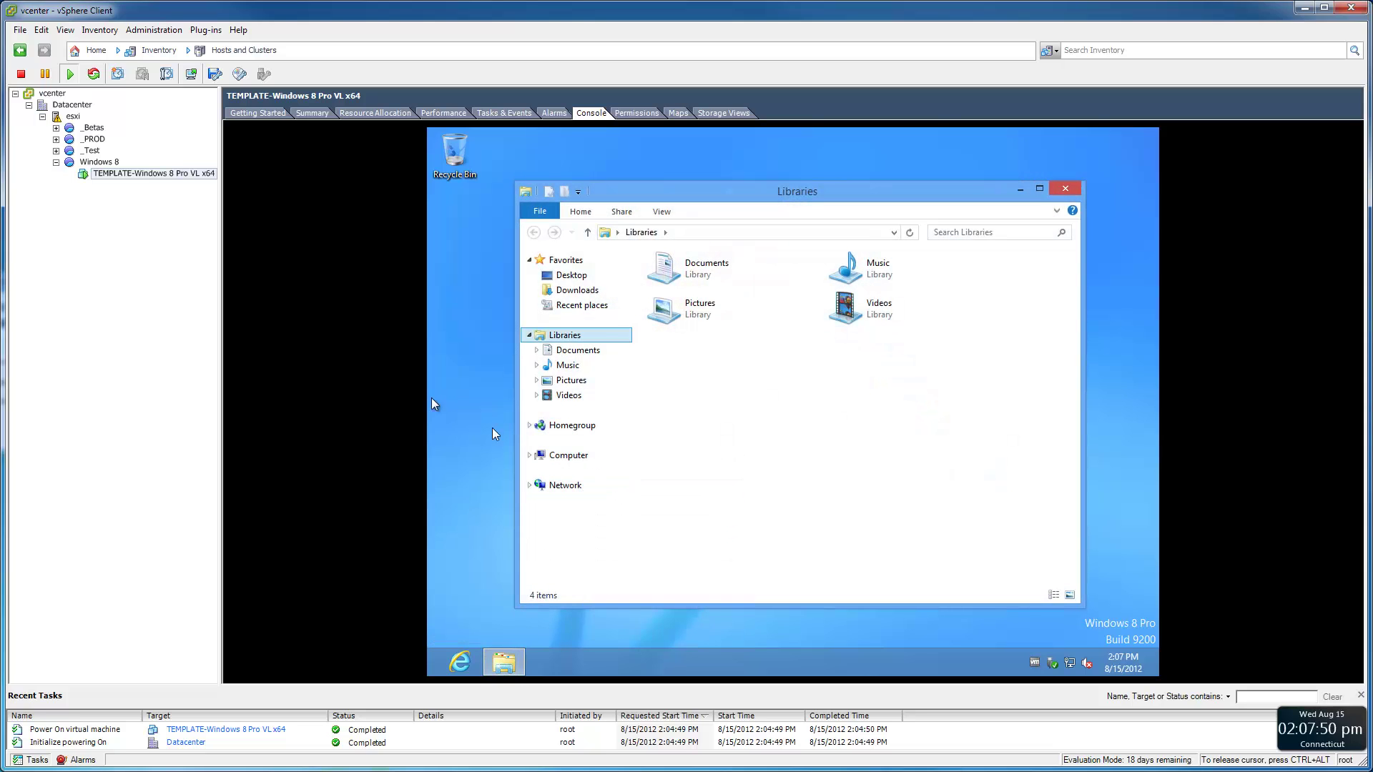
{"action": "left_click", "coordinate": [522, 294]}
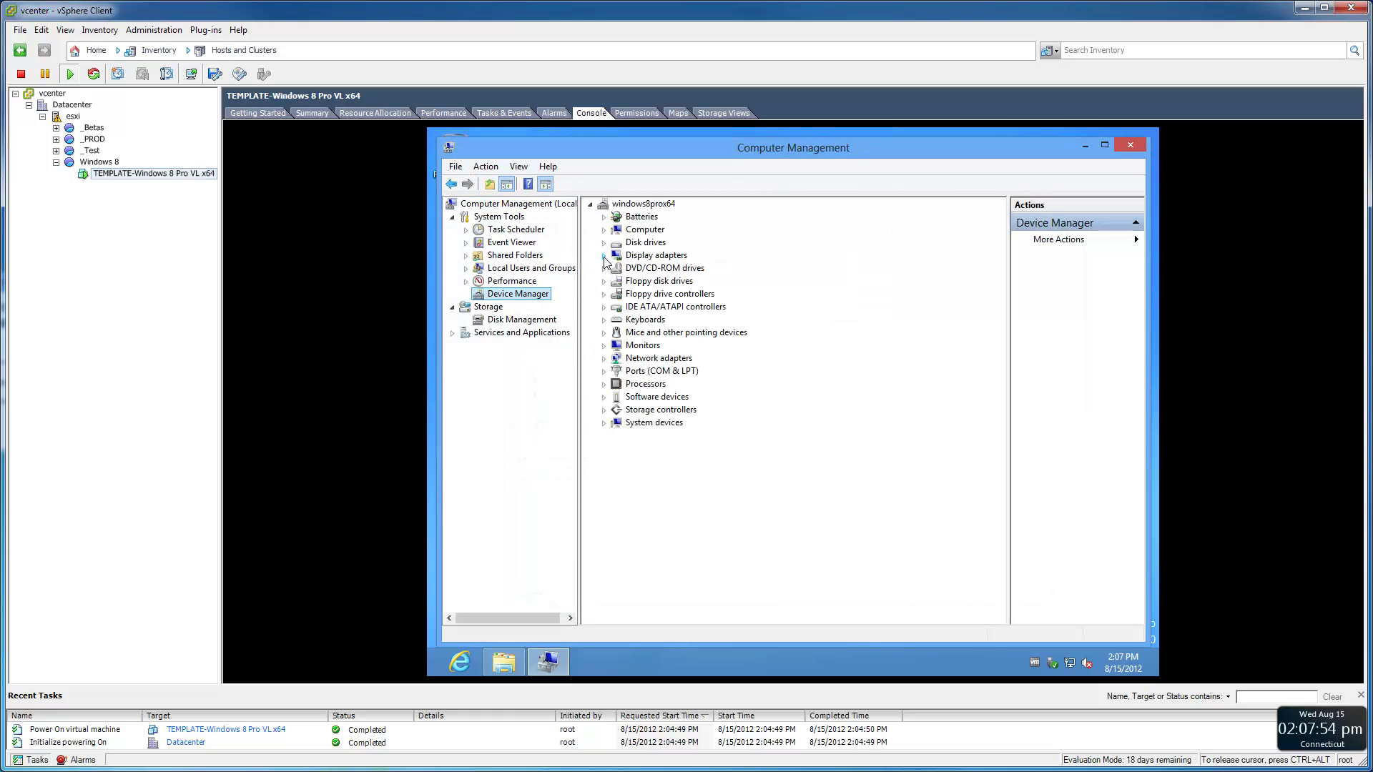
{"action": "left_click", "coordinate": [603, 256]}
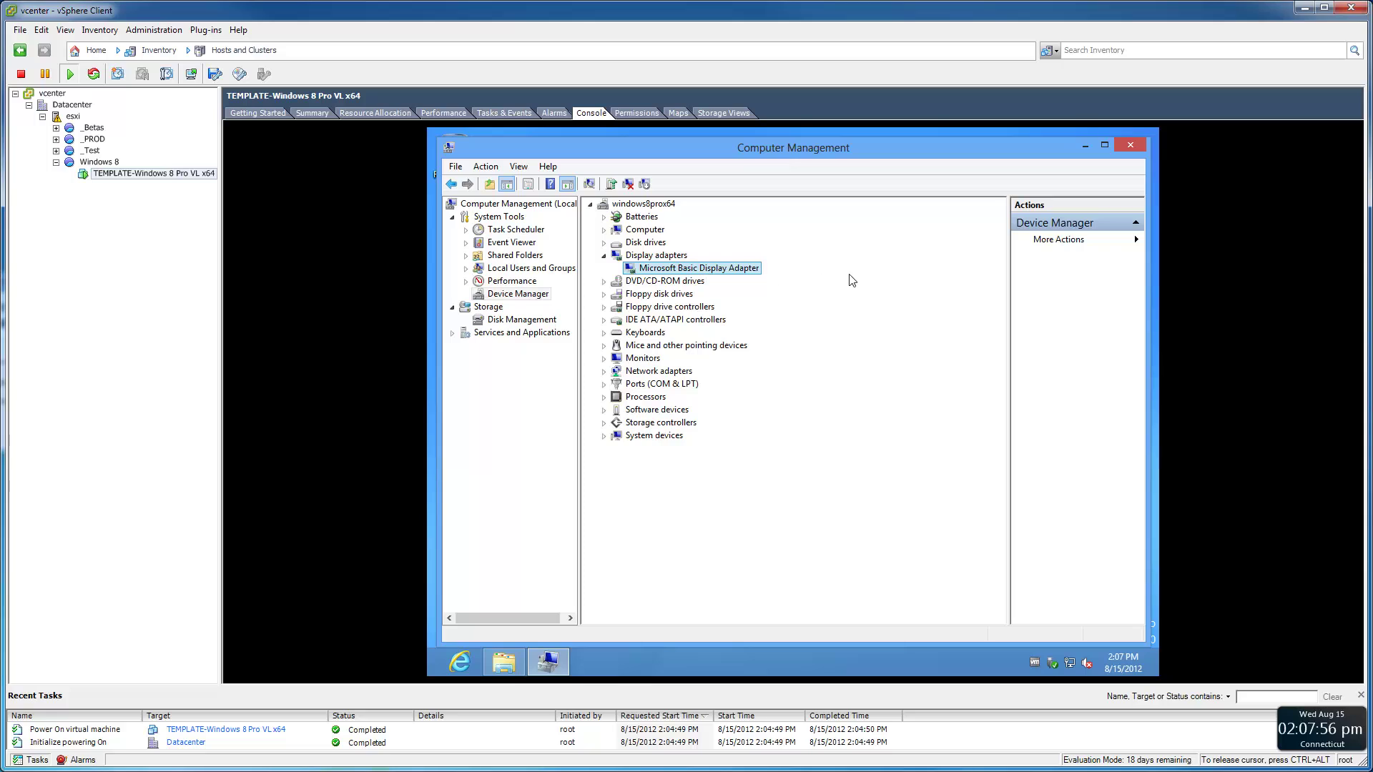
- Connect to windows8prox64 with the account's username and password, accepting the unverified certificate
{"action": "left_click", "coordinate": [1128, 146]}
{"action": "left_click_drag", "start_coordinate": [0, 279], "coordinate": [556, 260]}
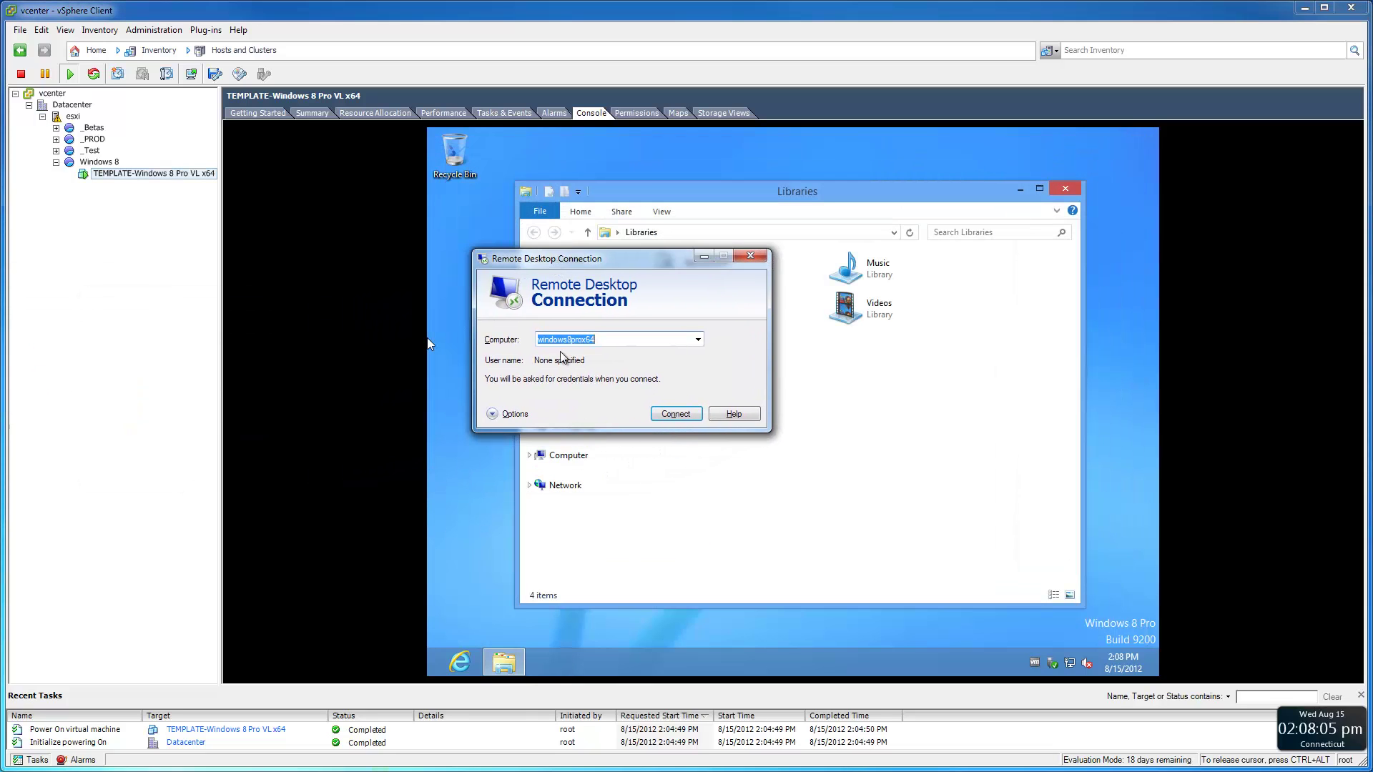
{"action": "left_click", "coordinate": [675, 414]}
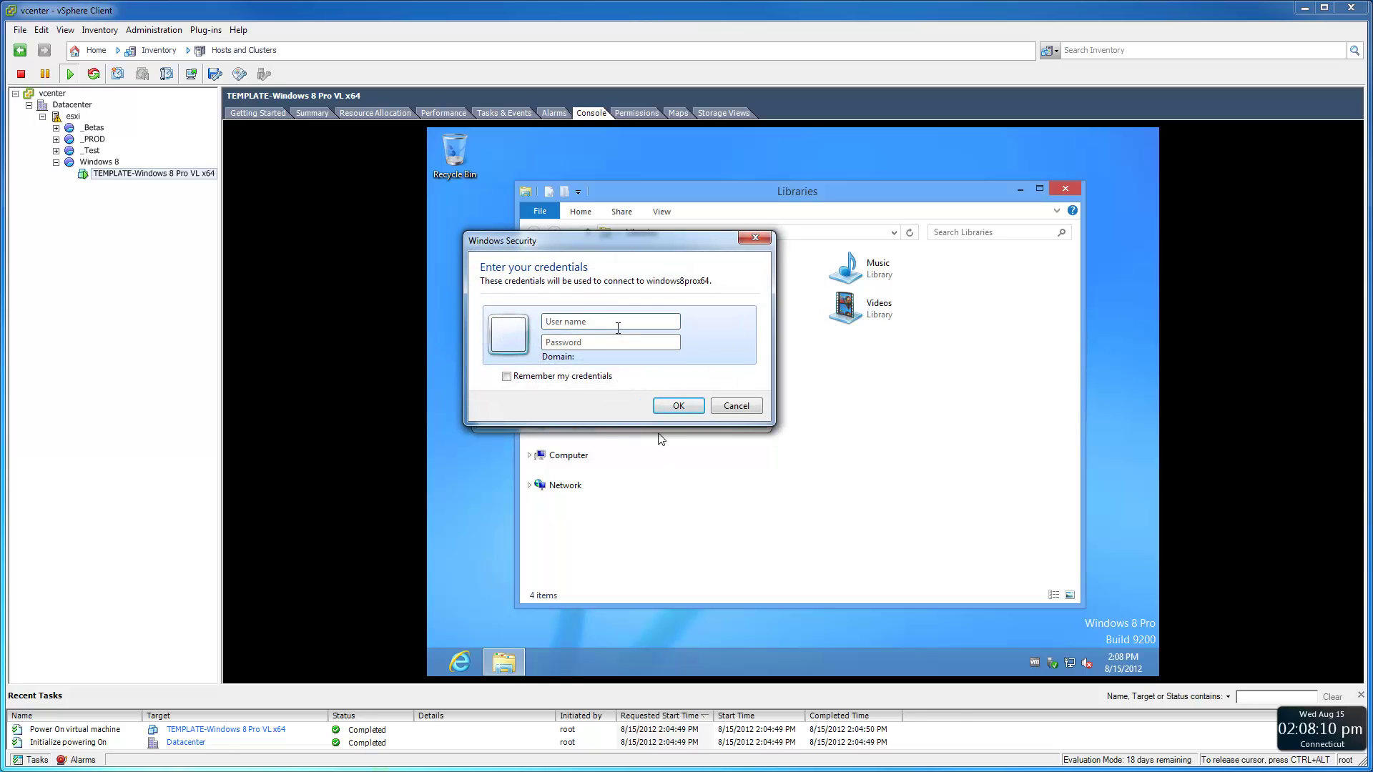
{"action": "type", "text": "pbraren"}
{"action": "key", "text": "Tab"}
{"action": "type", "text": "•••••••••"}
{"action": "key", "text": "Return"}
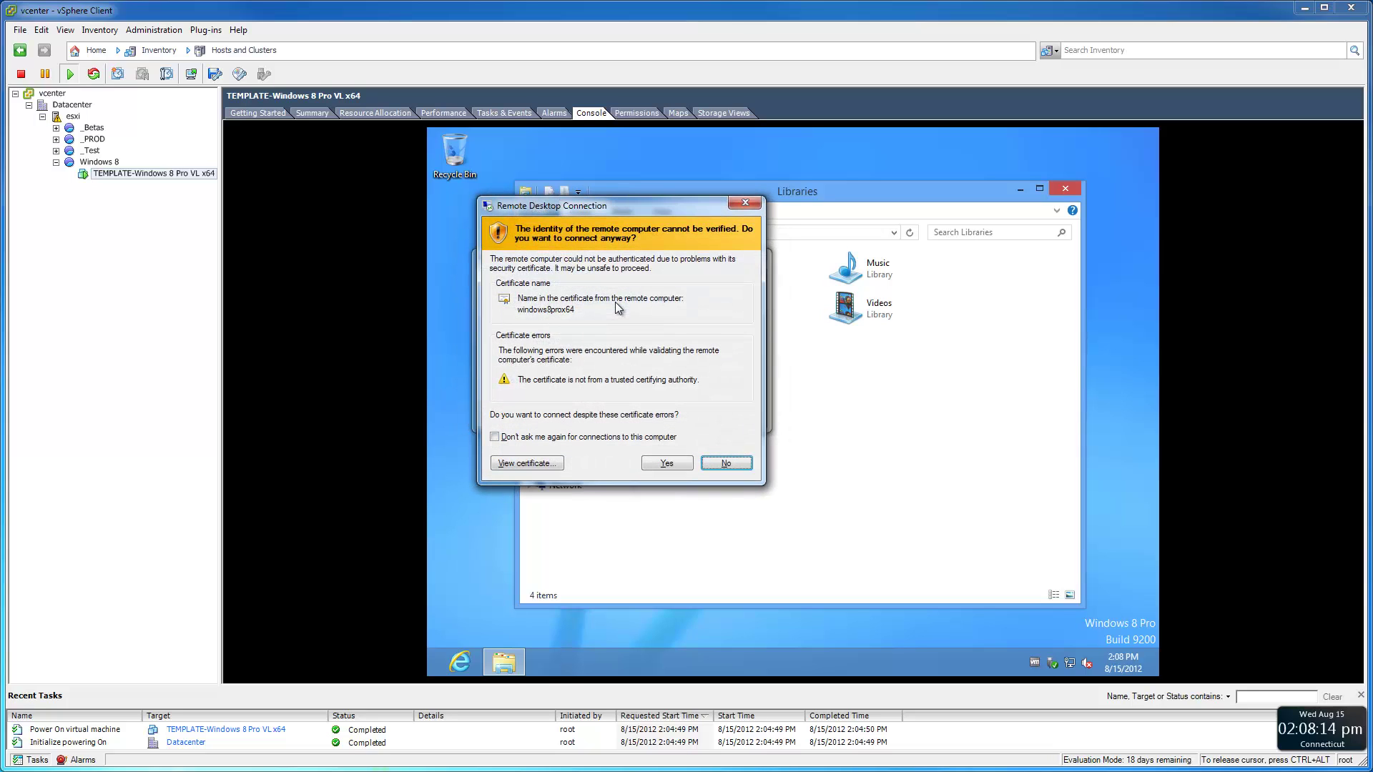
{"action": "left_click", "coordinate": [666, 463]}
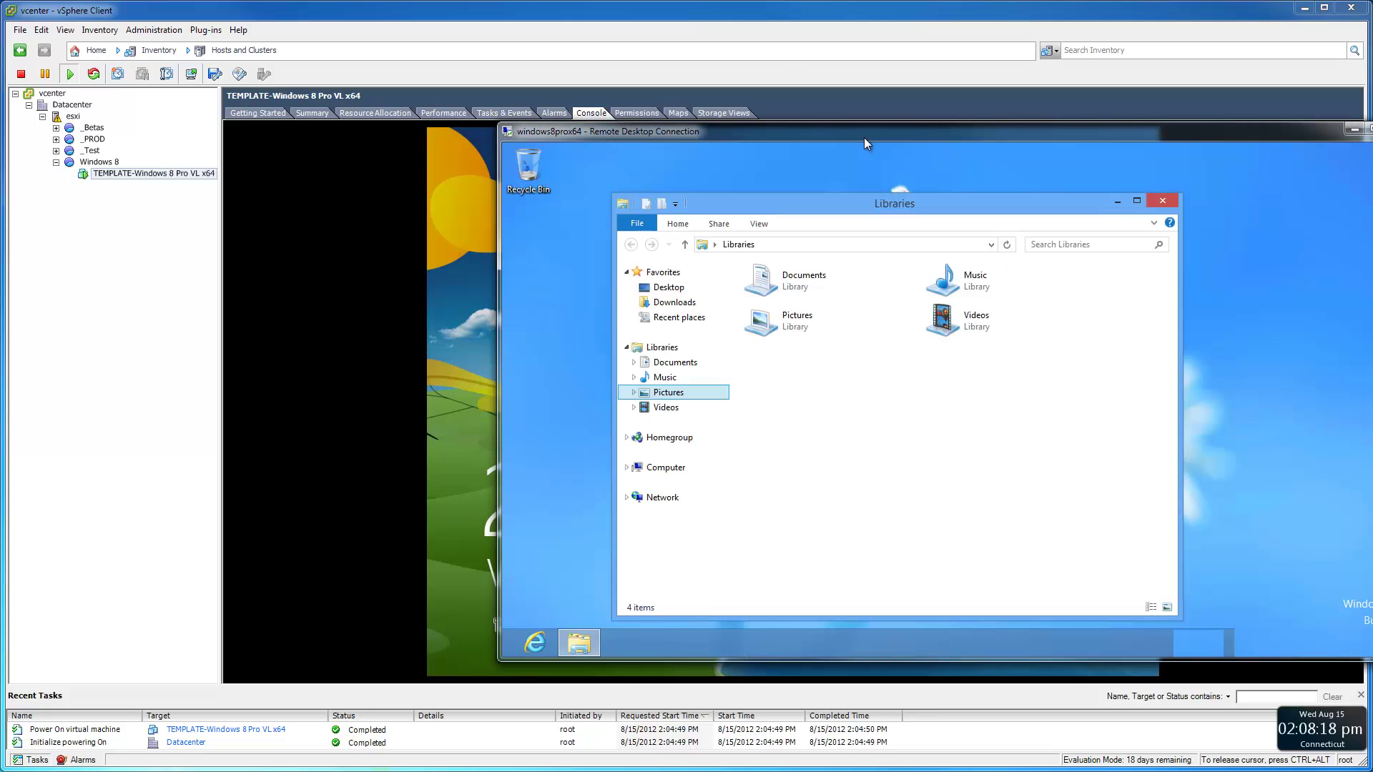
- Reposition the remote session window and test opening and closing File Explorer there
{"action": "left_click_drag", "start_coordinate": [683, 140], "coordinate": [610, 91]}
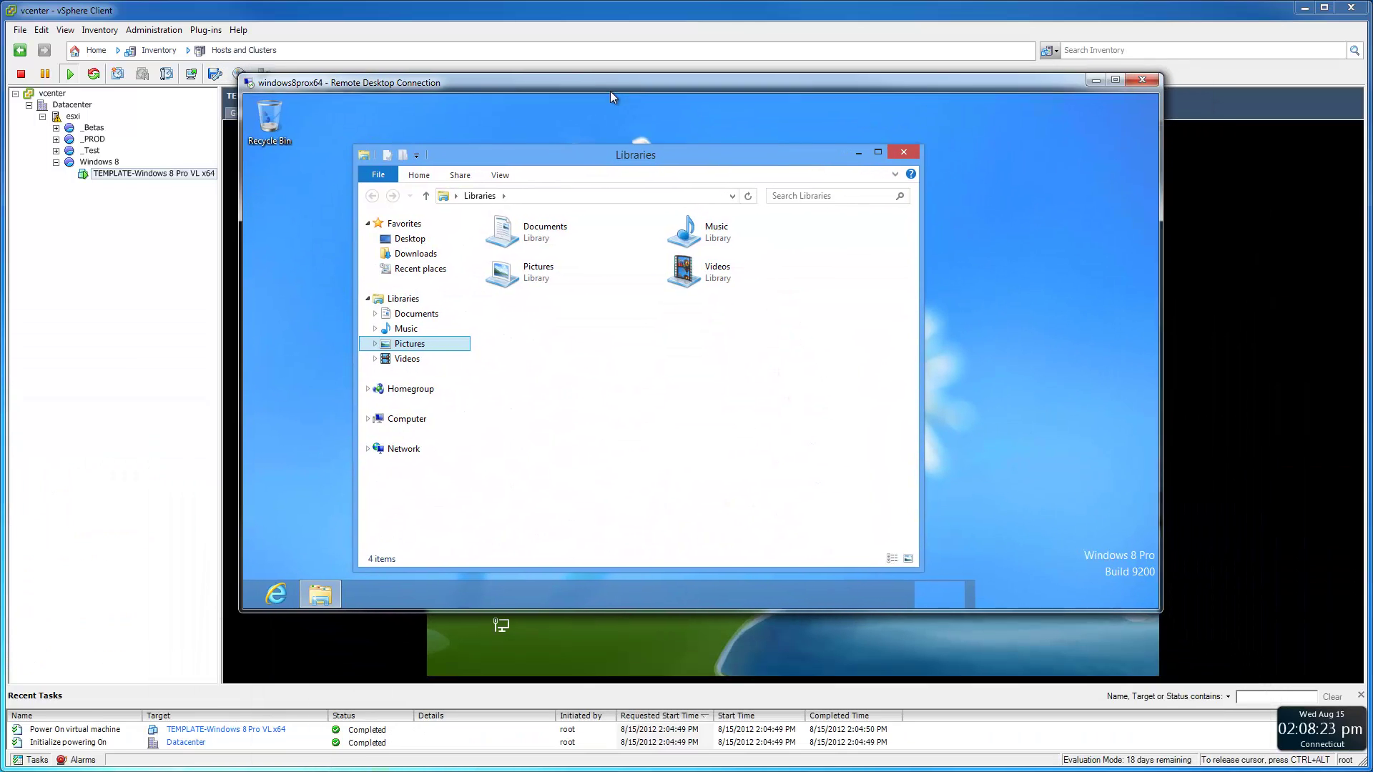
{"action": "left_click", "coordinate": [906, 156]}
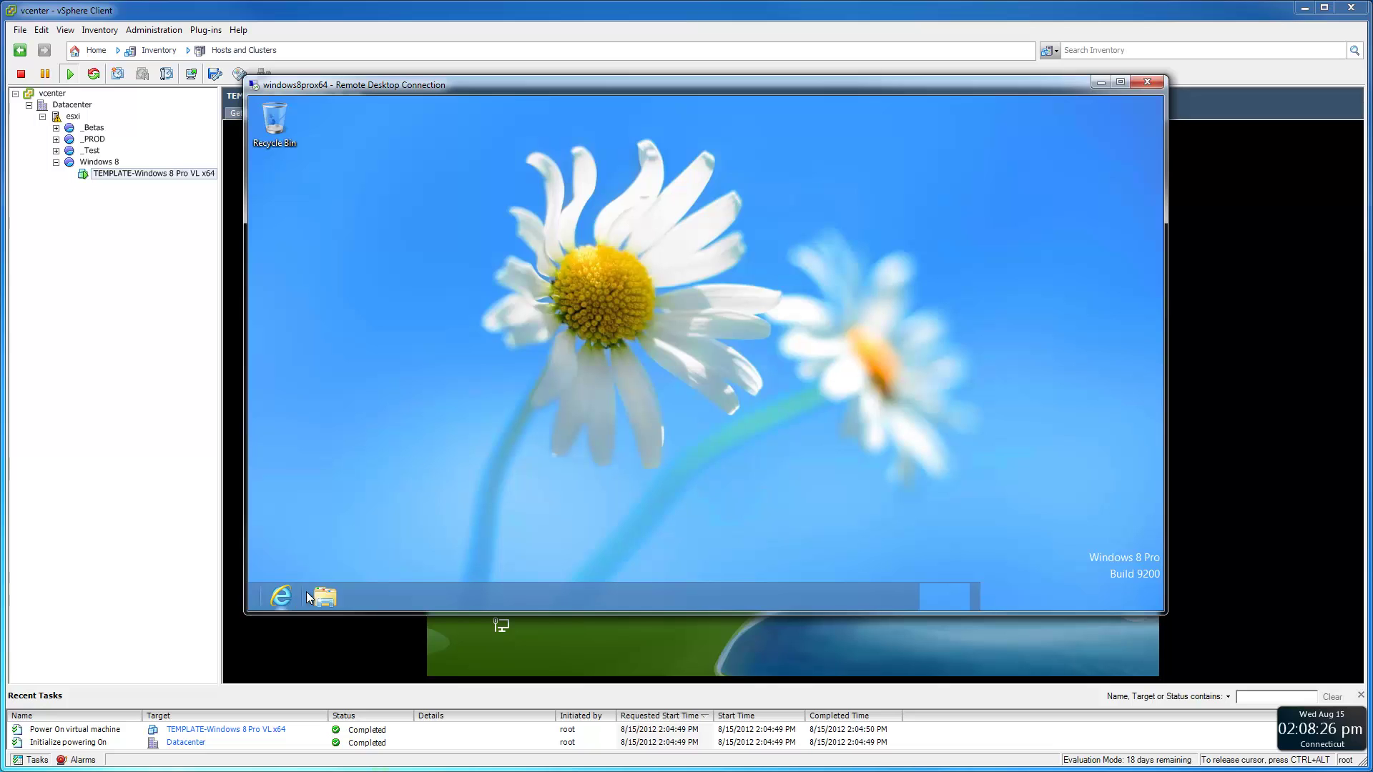
{"action": "left_click", "coordinate": [323, 599]}
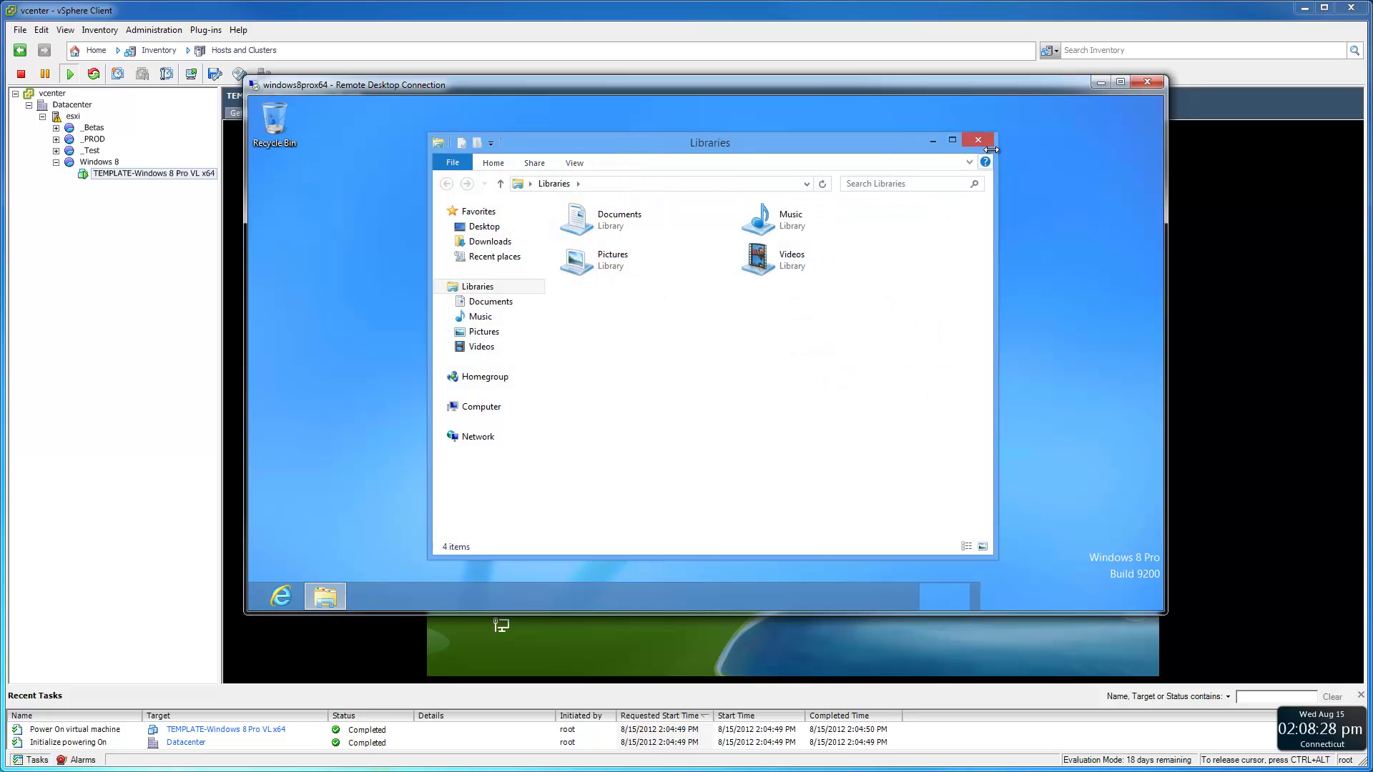
{"action": "left_click", "coordinate": [983, 142]}
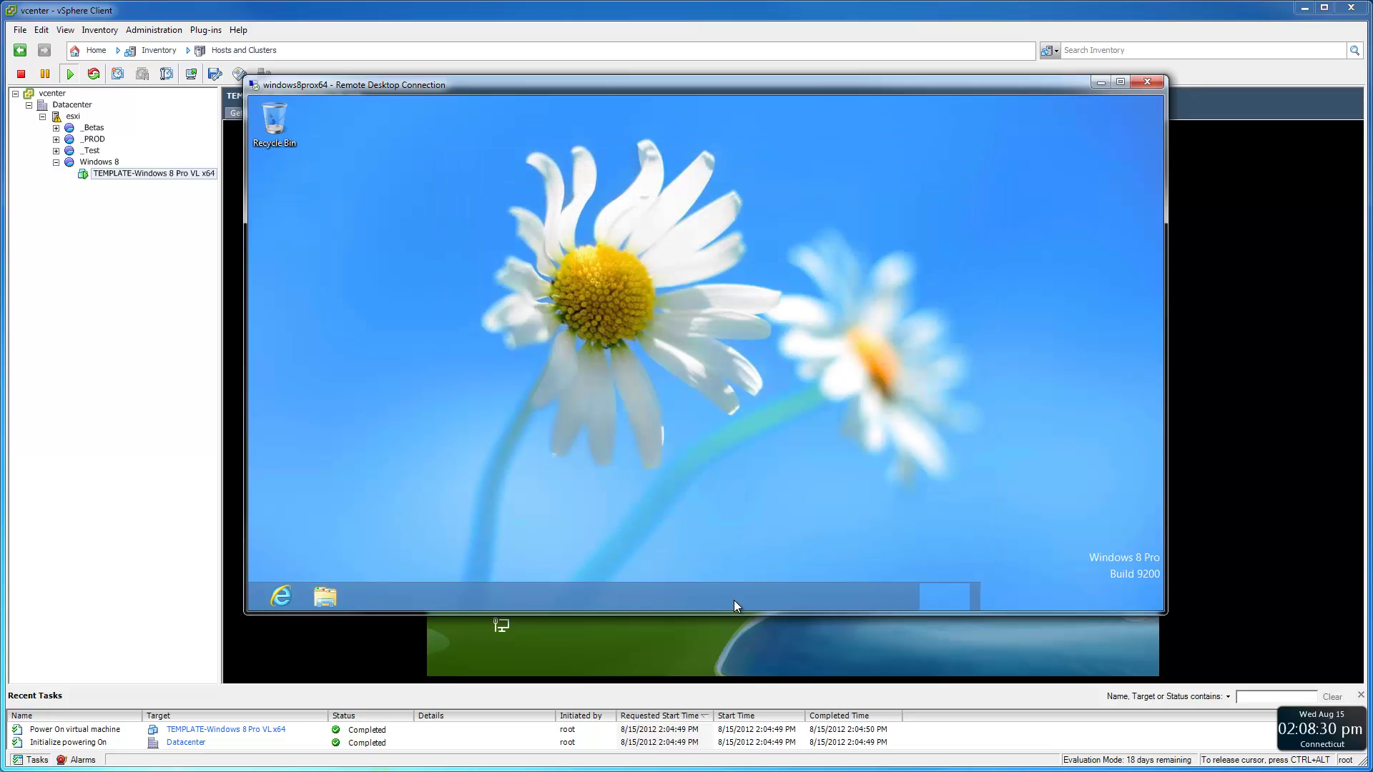
{"action": "left_click_drag", "start_coordinate": [971, 87], "coordinate": [1025, 98]}
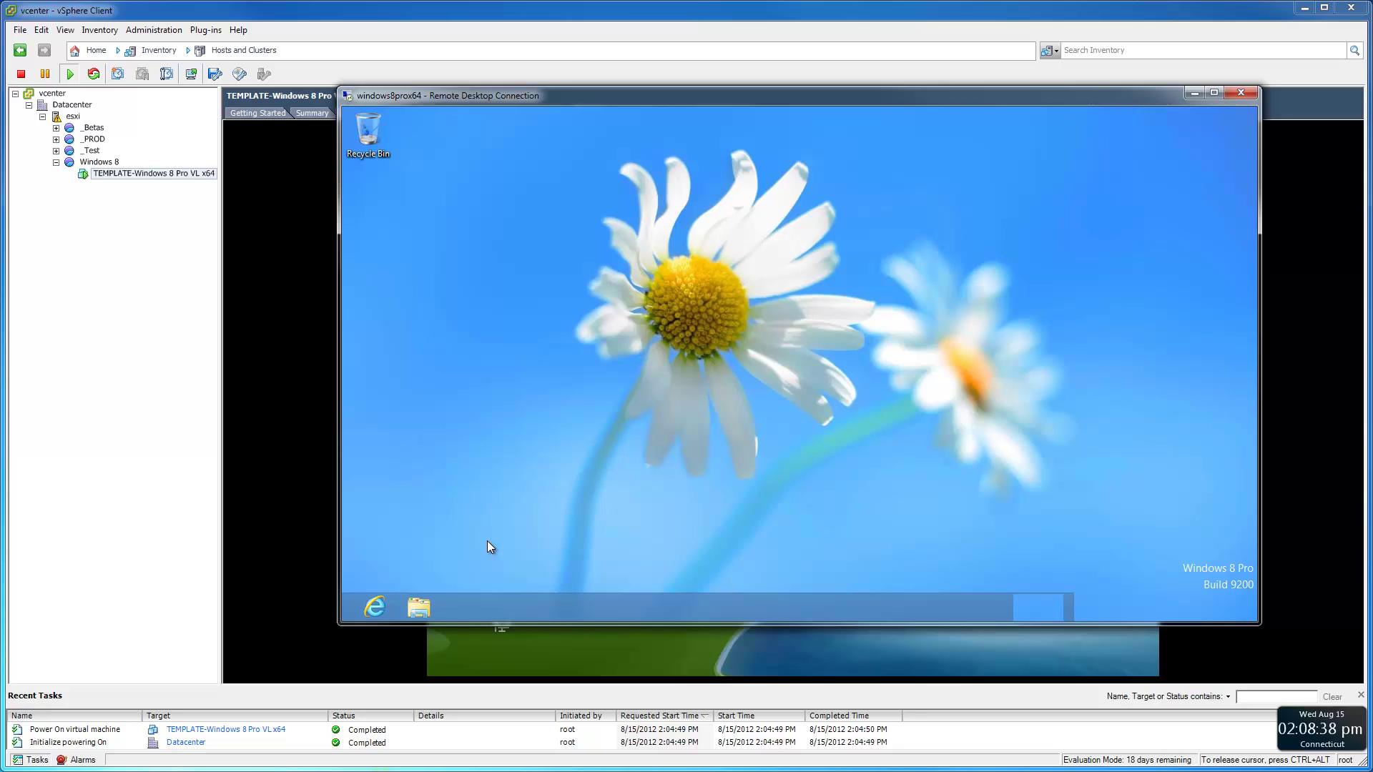
- Test whether the Windows key reaches the session, reopen File Explorer, then disconnect
{"action": "key", "text": "super"}
{"action": "left_click", "coordinate": [544, 499]}
{"action": "key", "text": "super"}
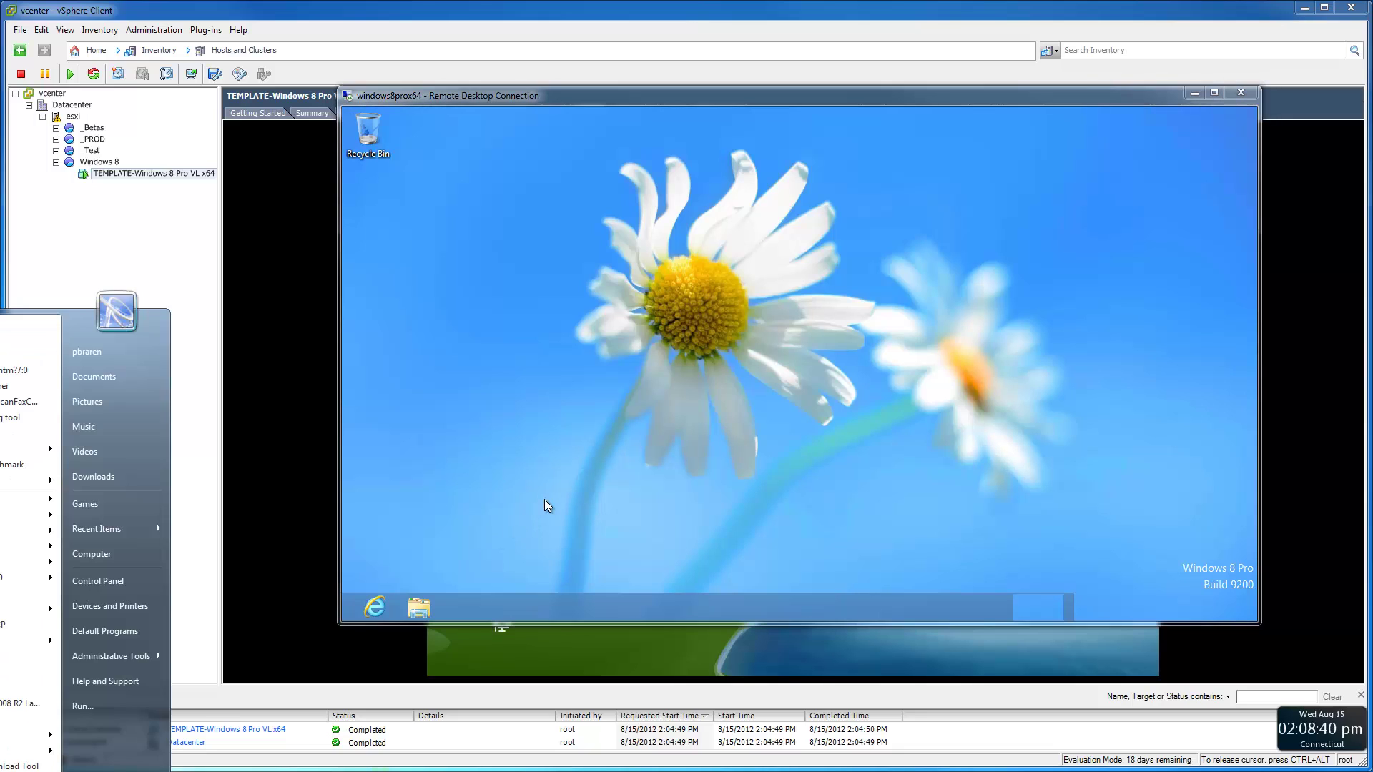
{"action": "left_click", "coordinate": [543, 499]}
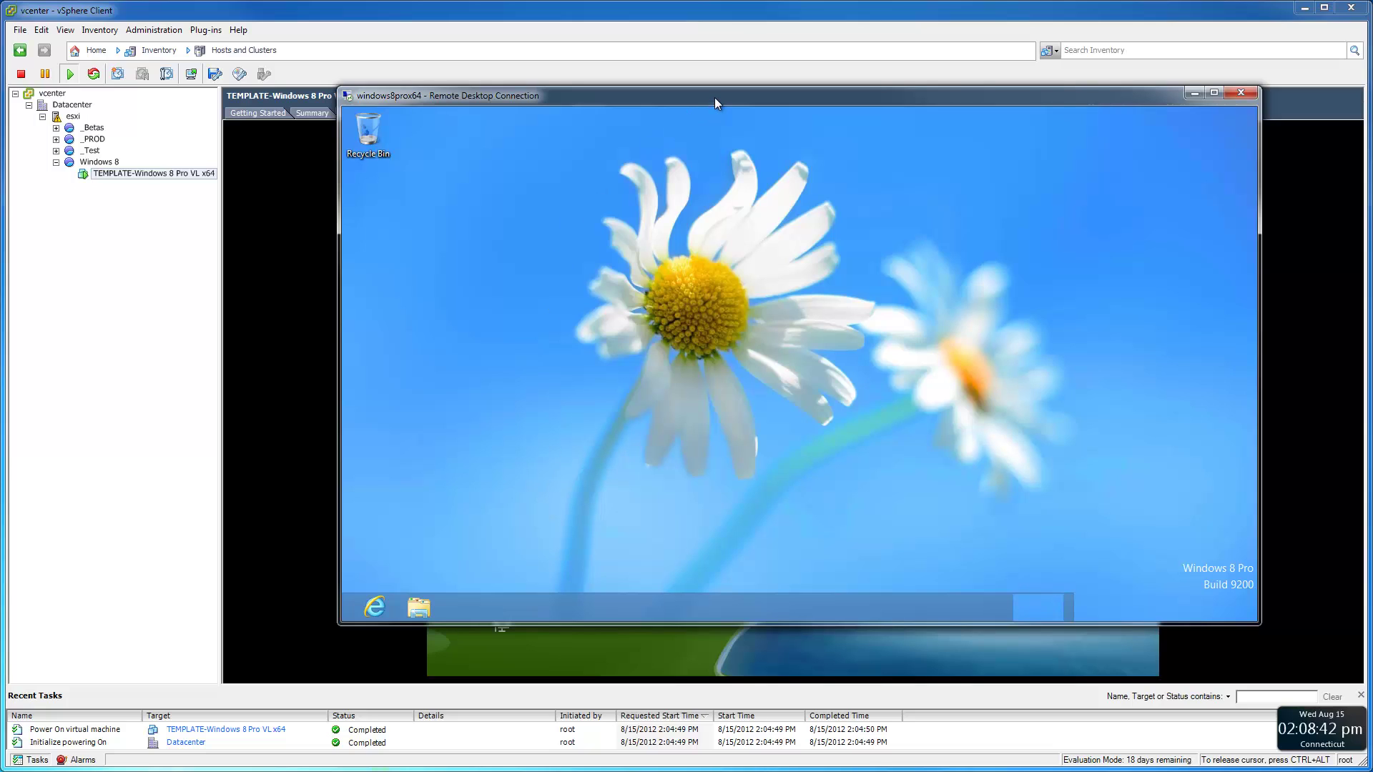
{"action": "left_click", "coordinate": [422, 607]}
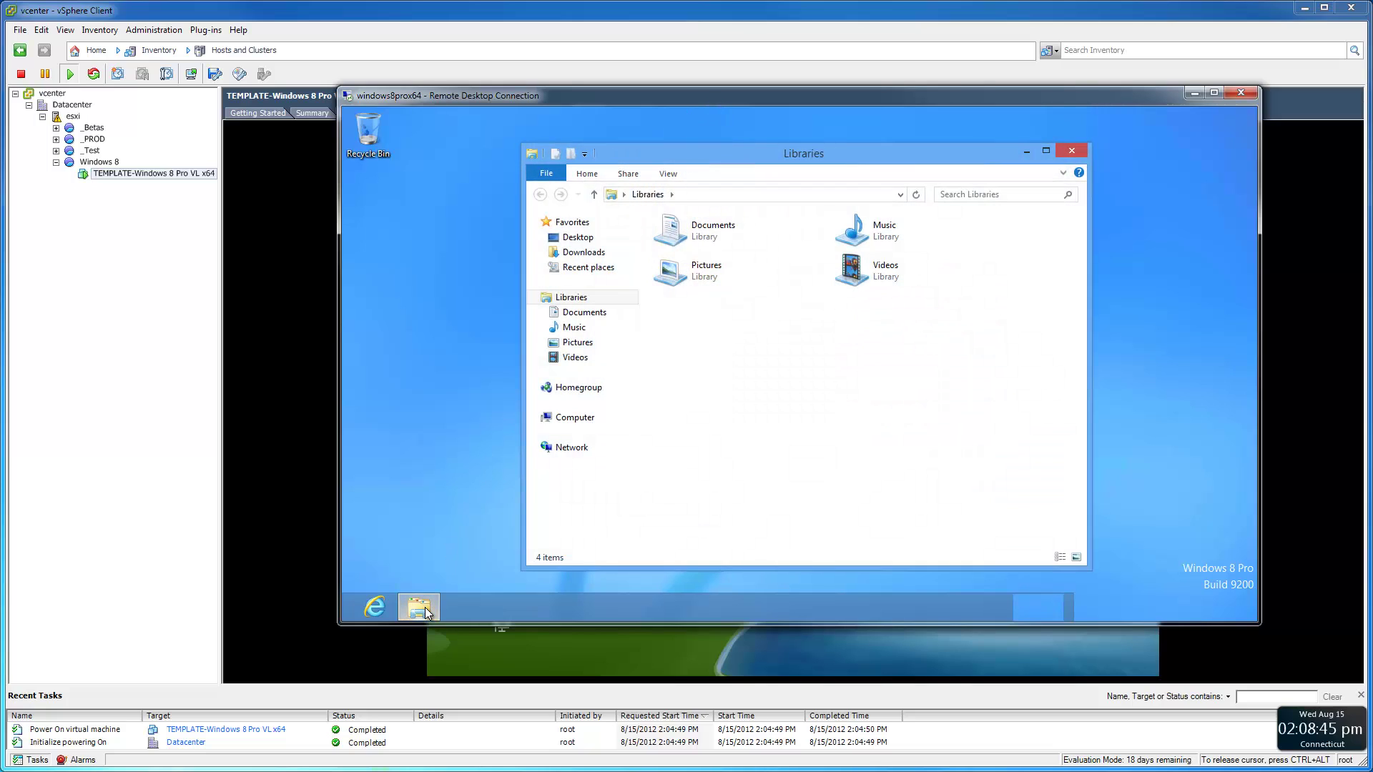
{"action": "left_click", "coordinate": [1072, 152]}
{"action": "left_click", "coordinate": [1242, 94]}
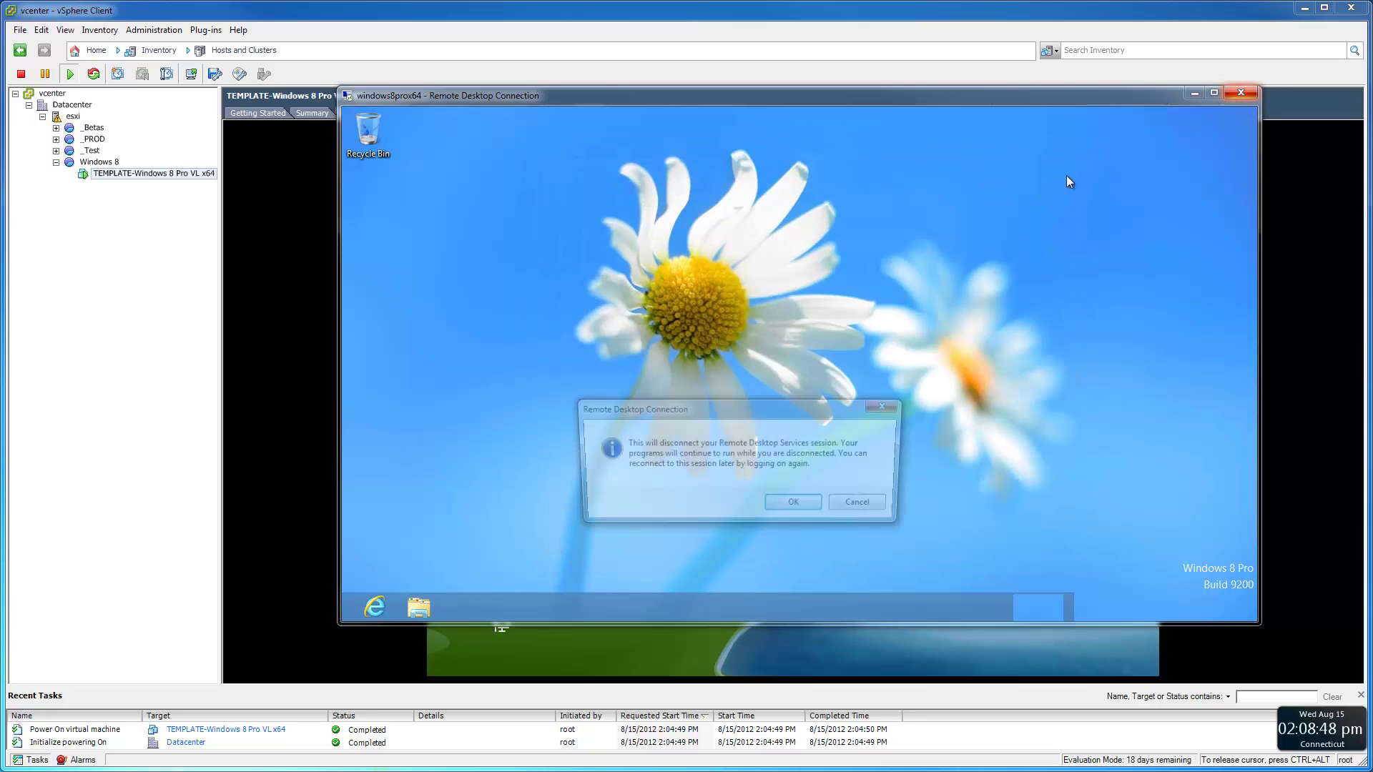
{"action": "left_click", "coordinate": [801, 509]}
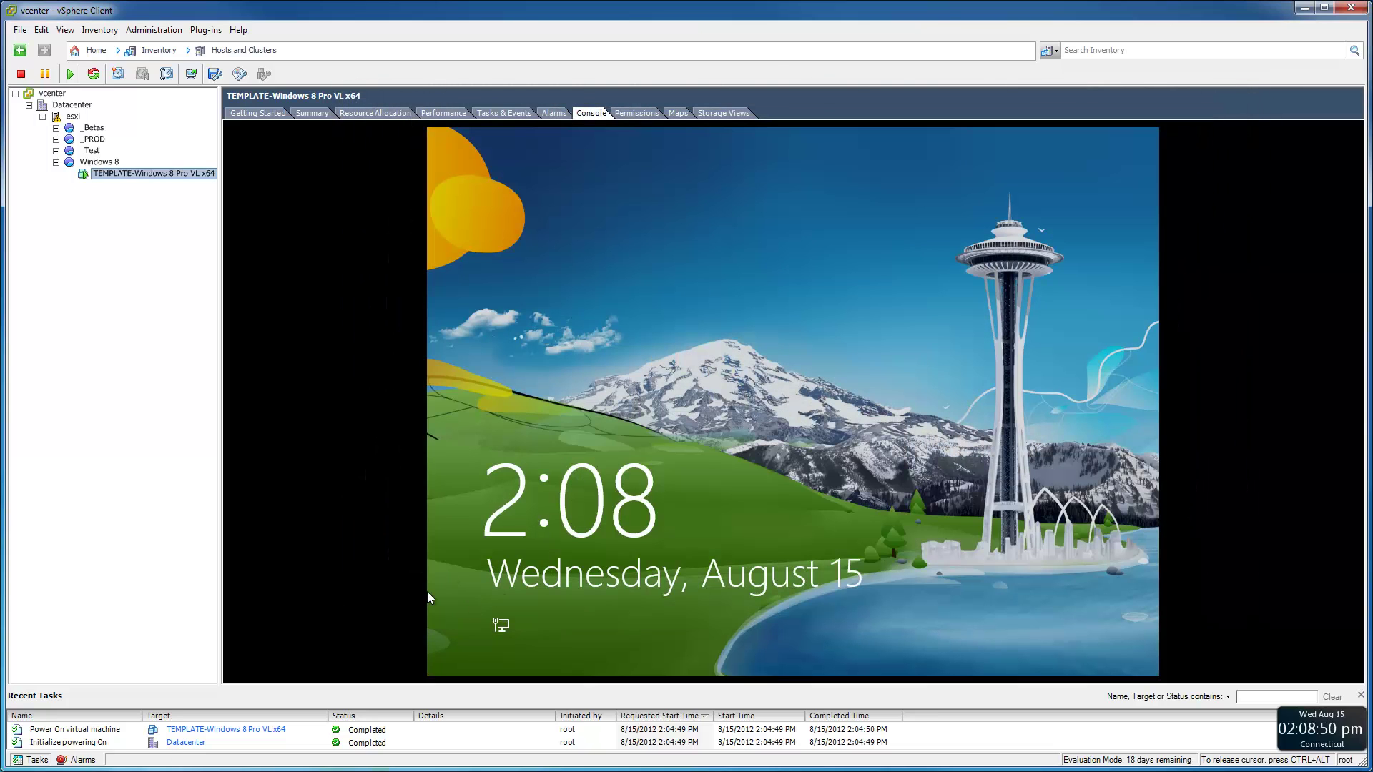
- Launch mstsc, set a 1280 by 1024 display, and apply Windows key combinations on the remote computer
{"action": "key", "text": "super"}
{"action": "type", "text": "mstsc"}
{"action": "key", "text": "Return"}
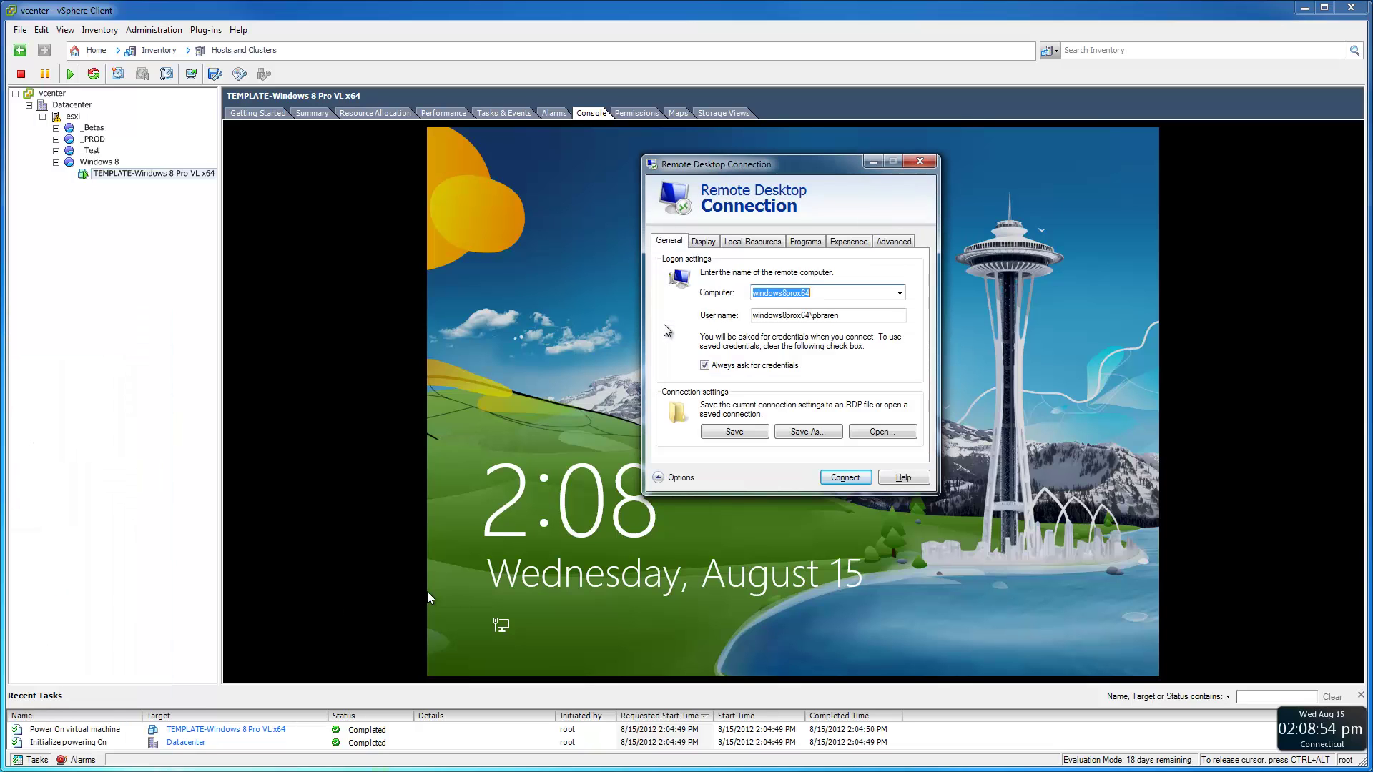
{"action": "left_click", "coordinate": [704, 244]}
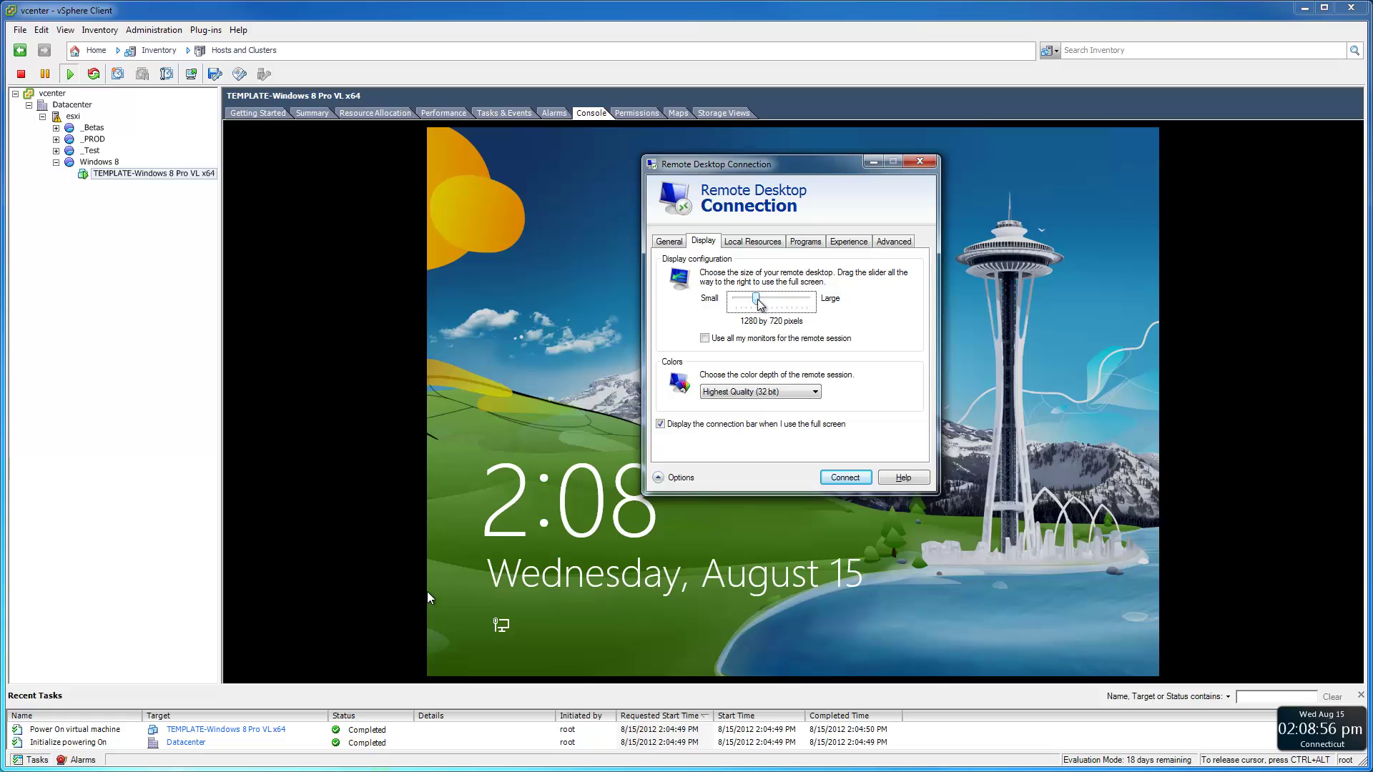
{"action": "left_click_drag", "start_coordinate": [756, 301], "coordinate": [768, 304]}
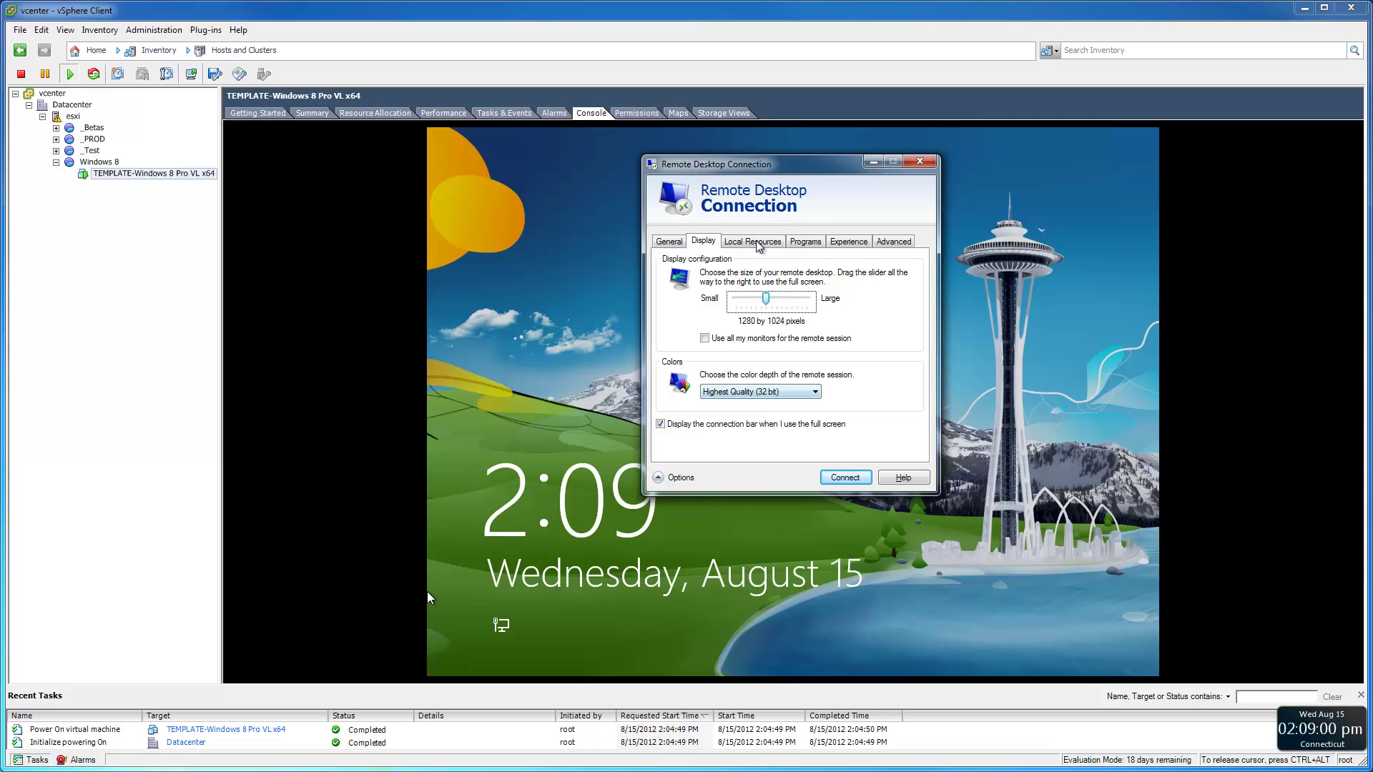
{"action": "left_click", "coordinate": [756, 243]}
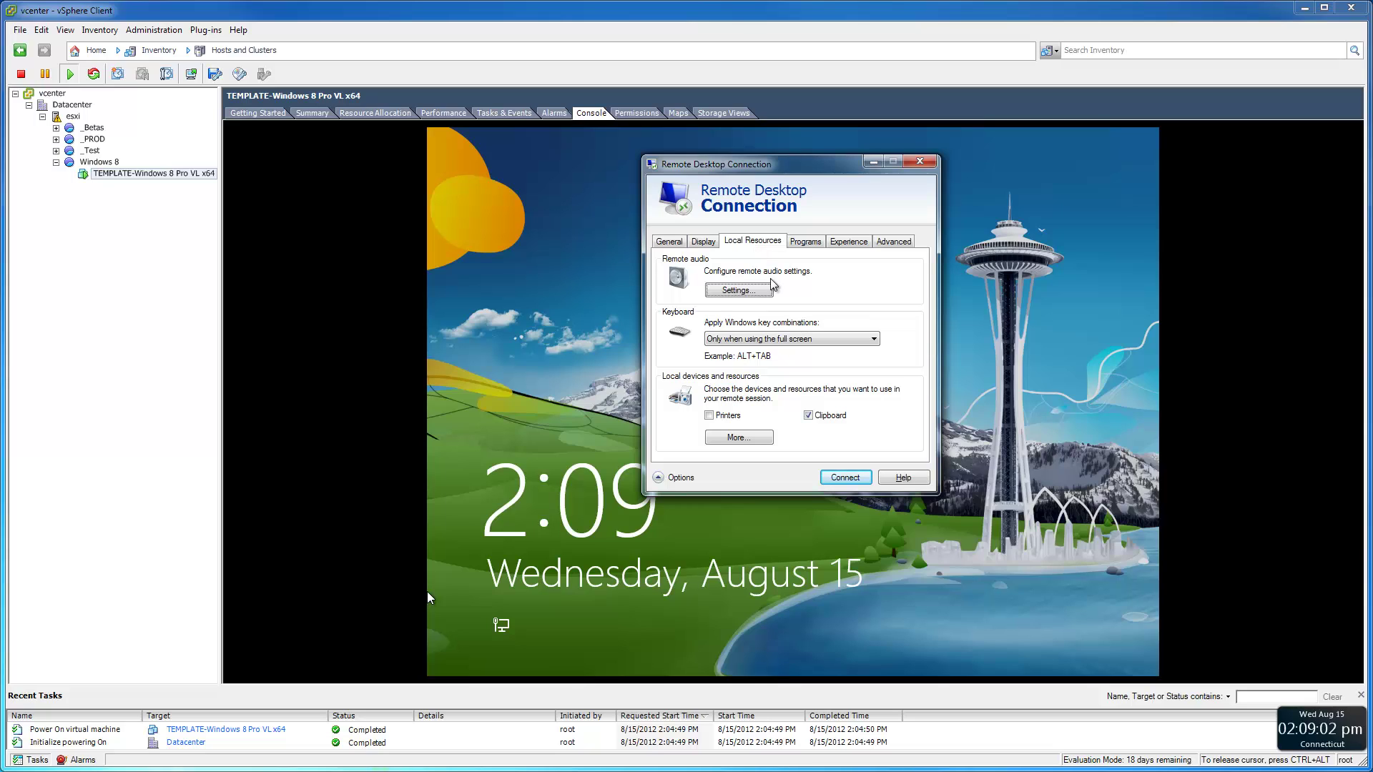
{"action": "left_click", "coordinate": [756, 346]}
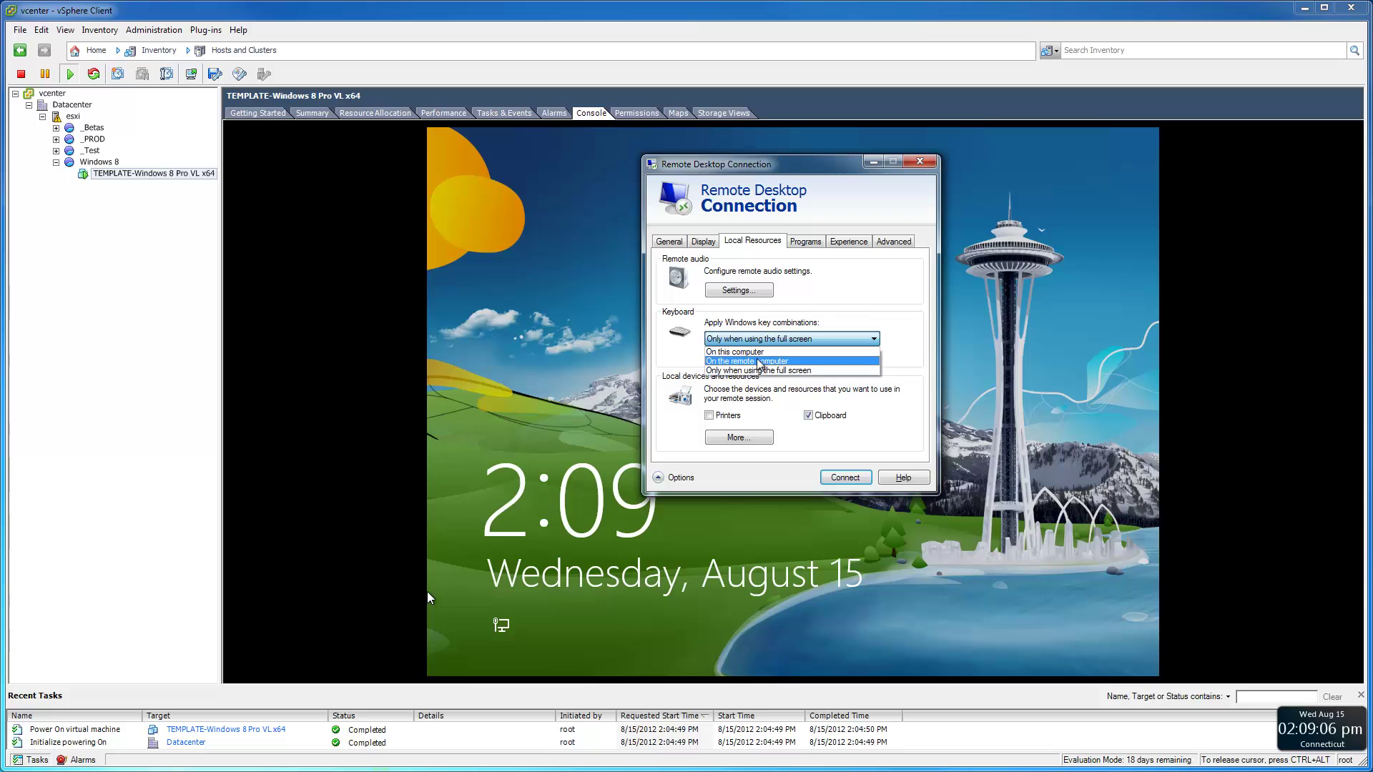
{"action": "left_click", "coordinate": [758, 359]}
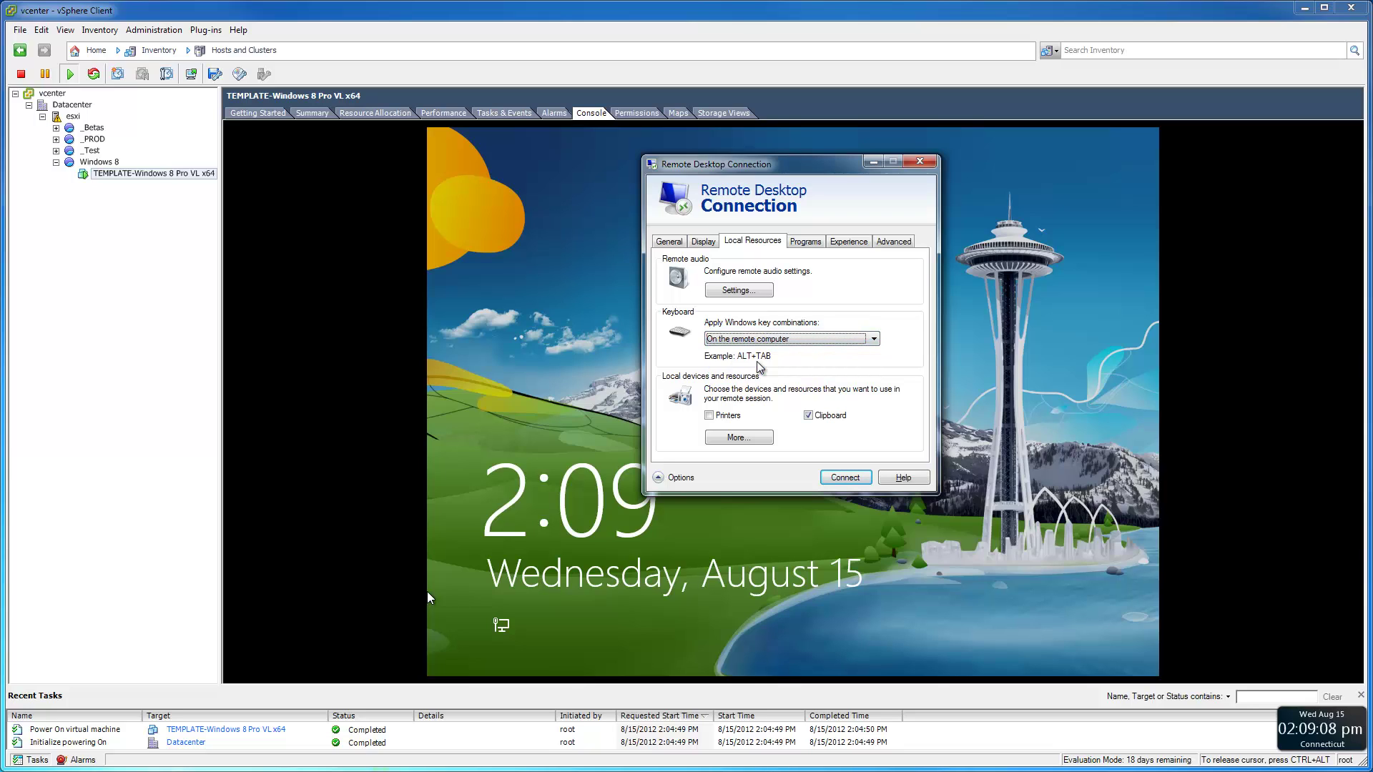
- Review the remaining tabs, then save the connection as windows8prox64 on the Desktop
{"action": "left_click", "coordinate": [806, 246]}
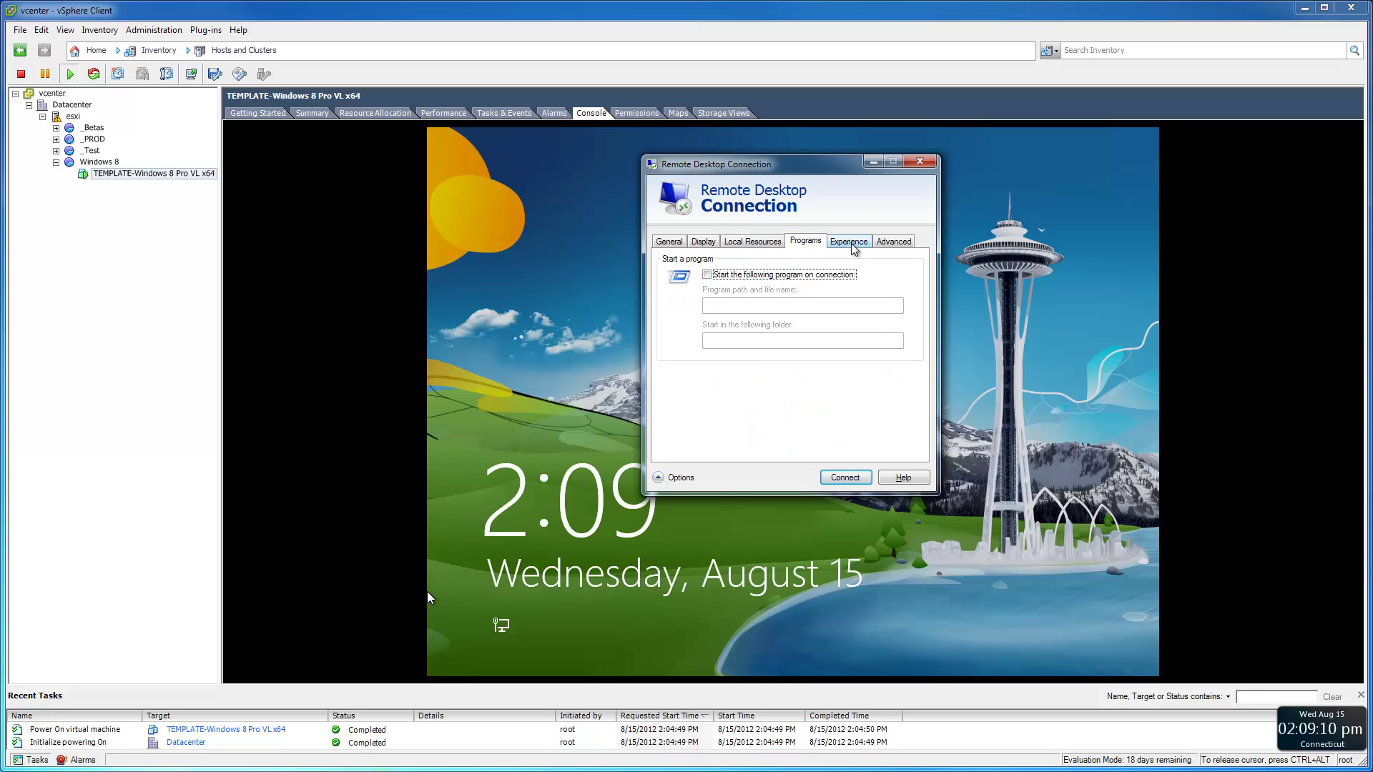
{"action": "left_click", "coordinate": [851, 243]}
{"action": "left_click", "coordinate": [891, 245]}
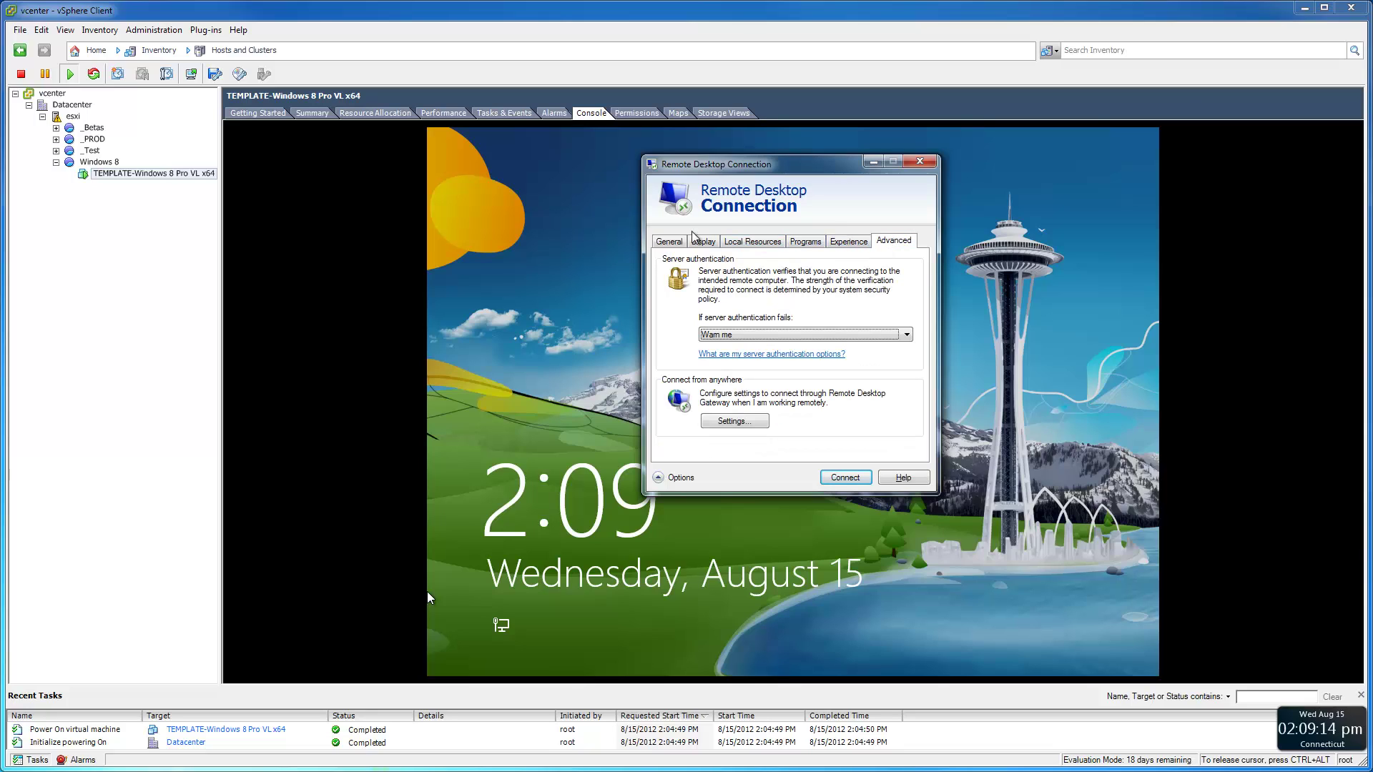
{"action": "left_click", "coordinate": [672, 241]}
{"action": "left_click", "coordinate": [806, 432]}
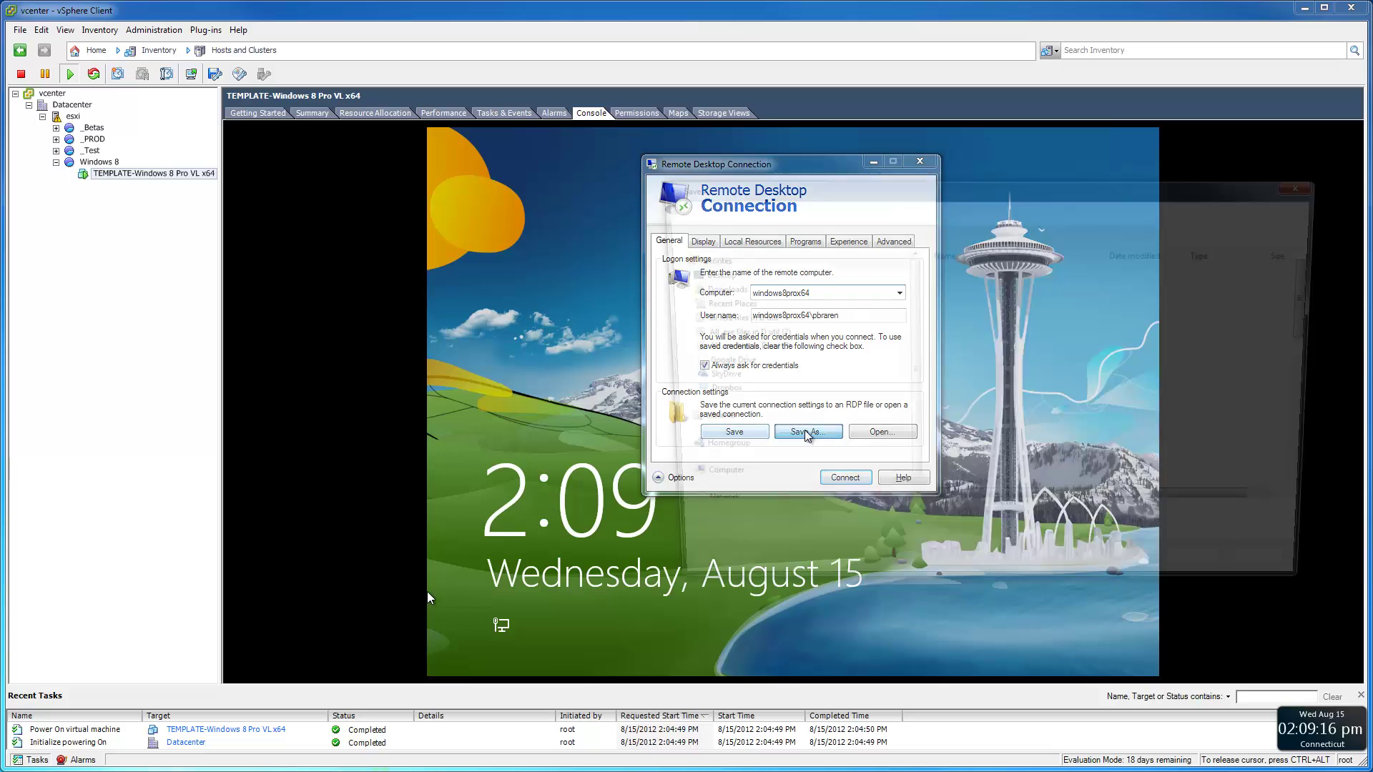
{"action": "left_click", "coordinate": [704, 273]}
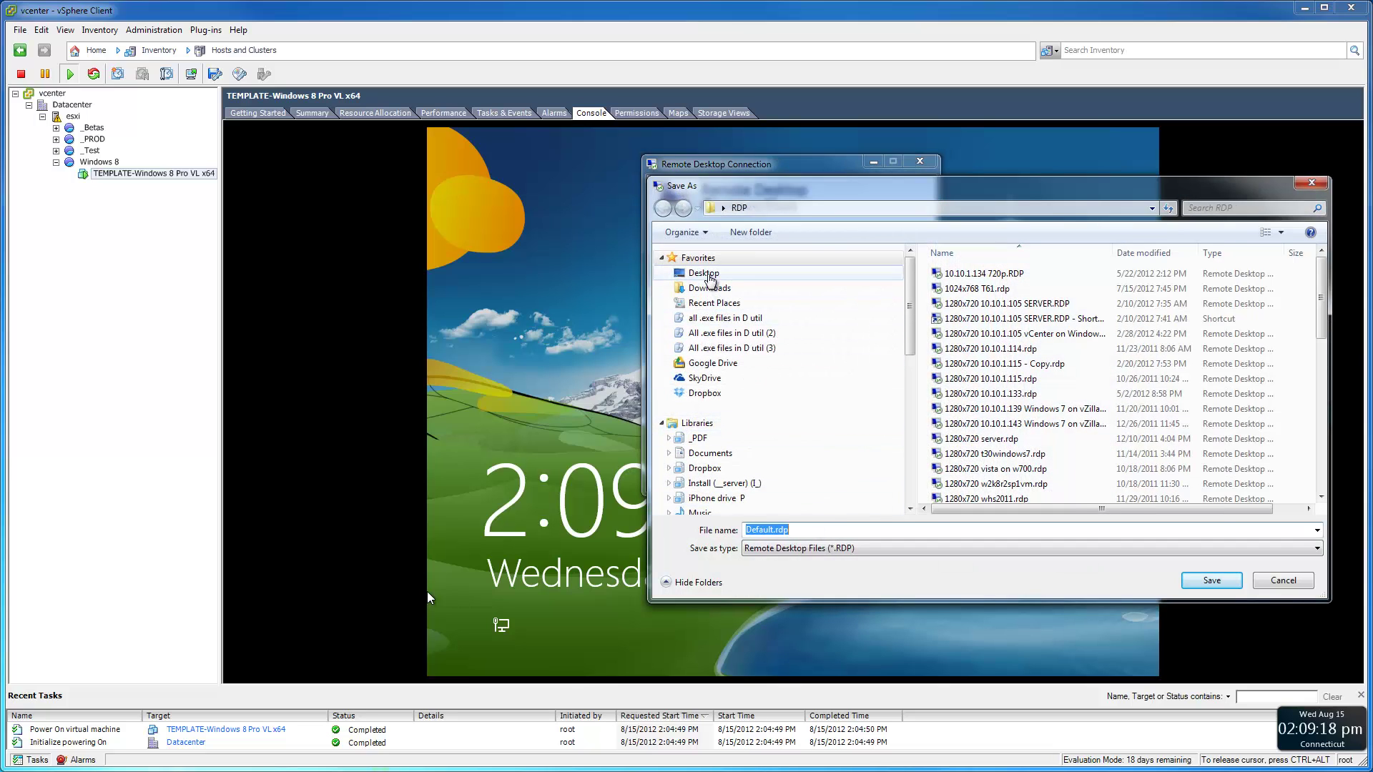
{"action": "left_click", "coordinate": [795, 529]}
{"action": "type", "text": "wind"}
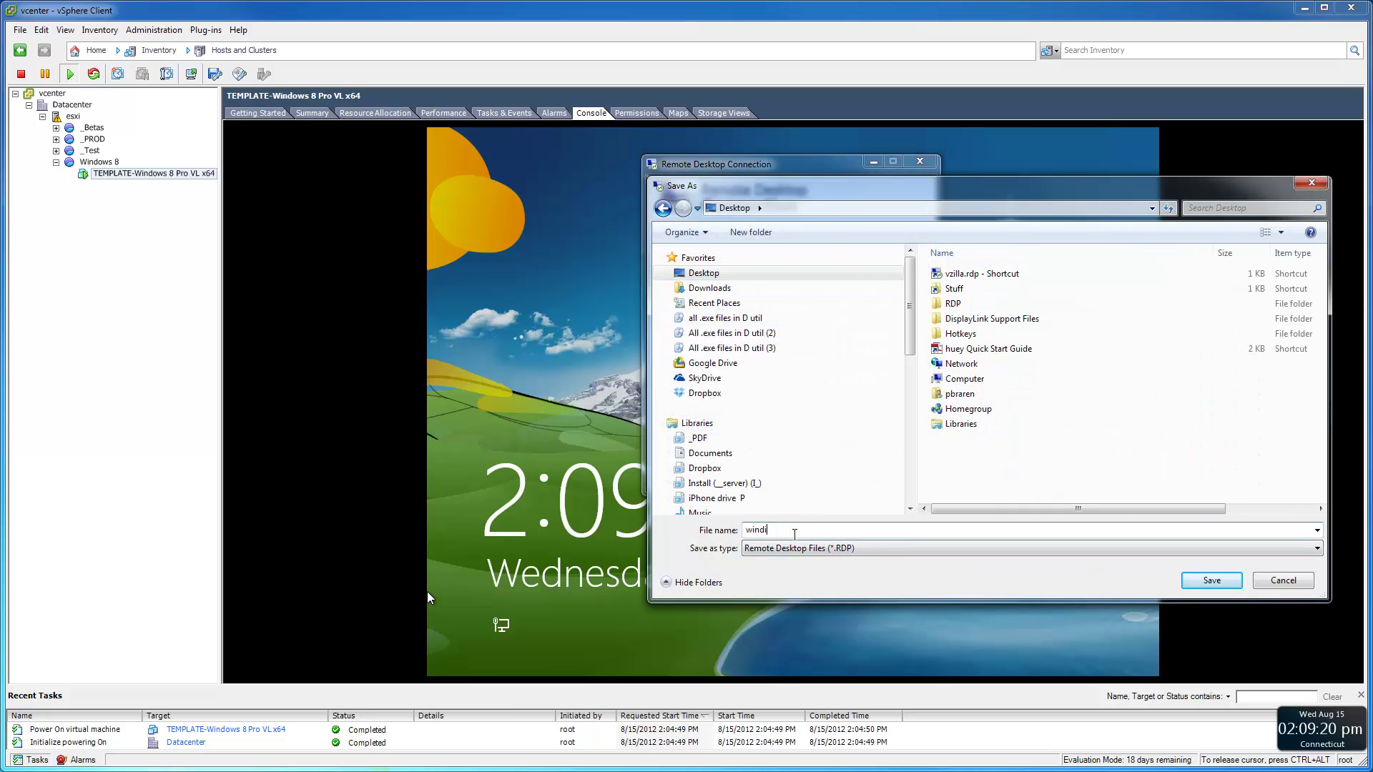
{"action": "type", "text": "ows8prox64"}
{"action": "key", "text": "Return"}
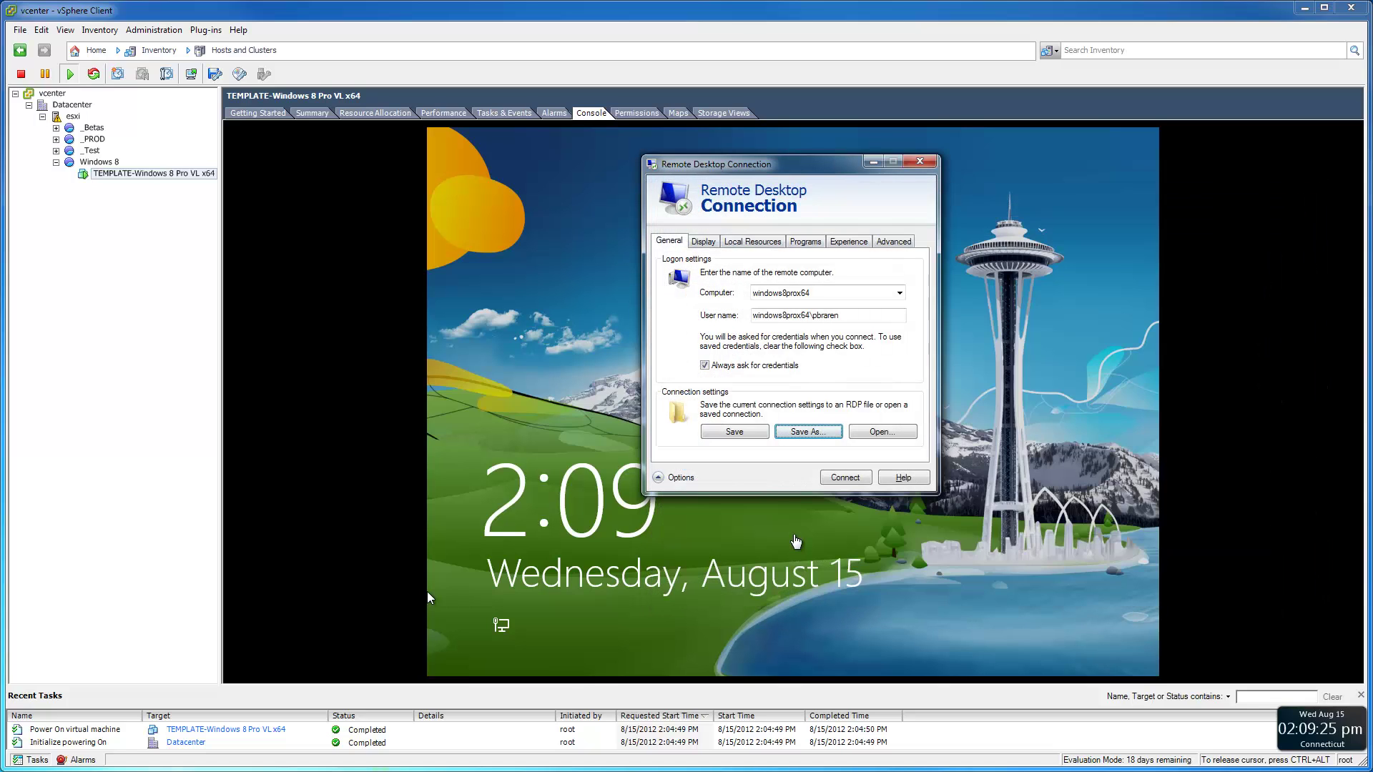
- Log on to windows8prox64 with the password, then move and enlarge the session window to show the taskbar
{"action": "left_click", "coordinate": [841, 481]}
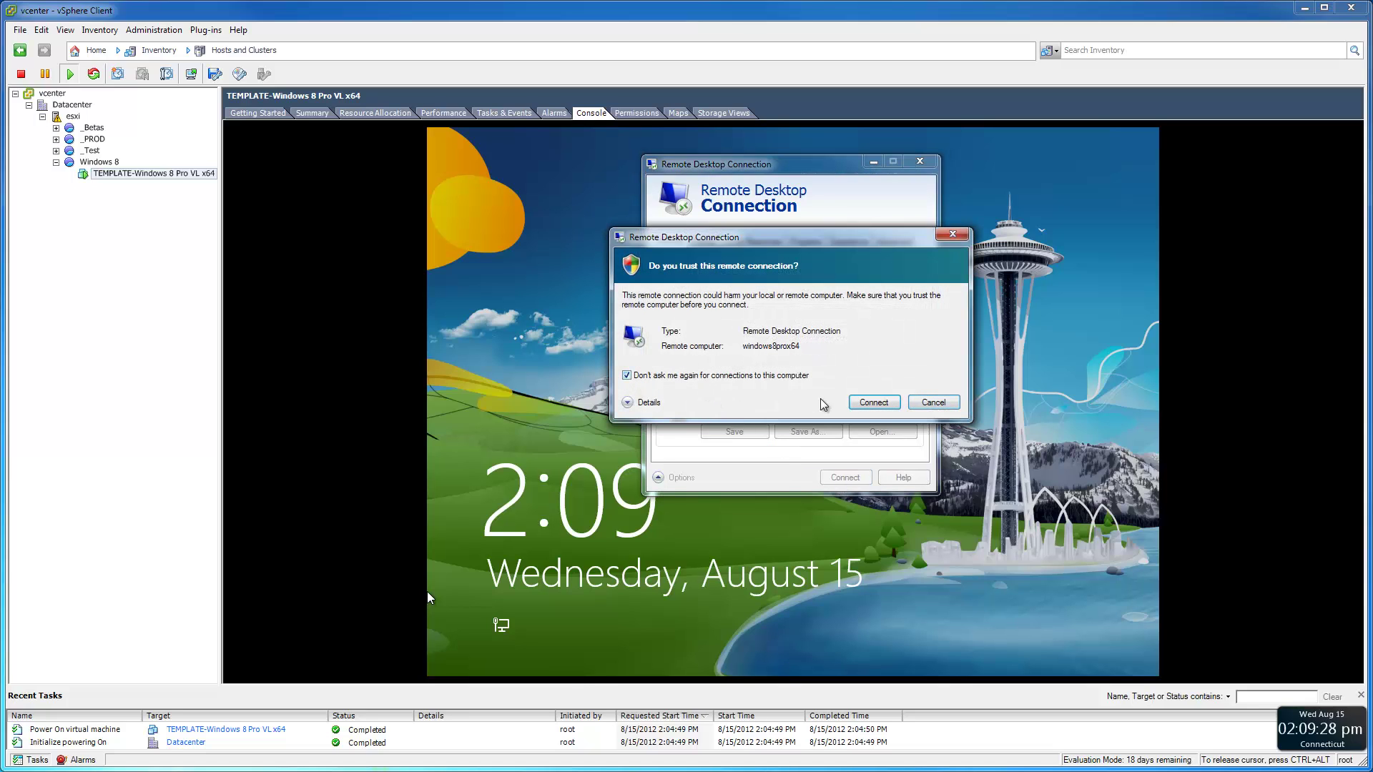
{"action": "left_click", "coordinate": [873, 402]}
{"action": "type", "text": "••"}
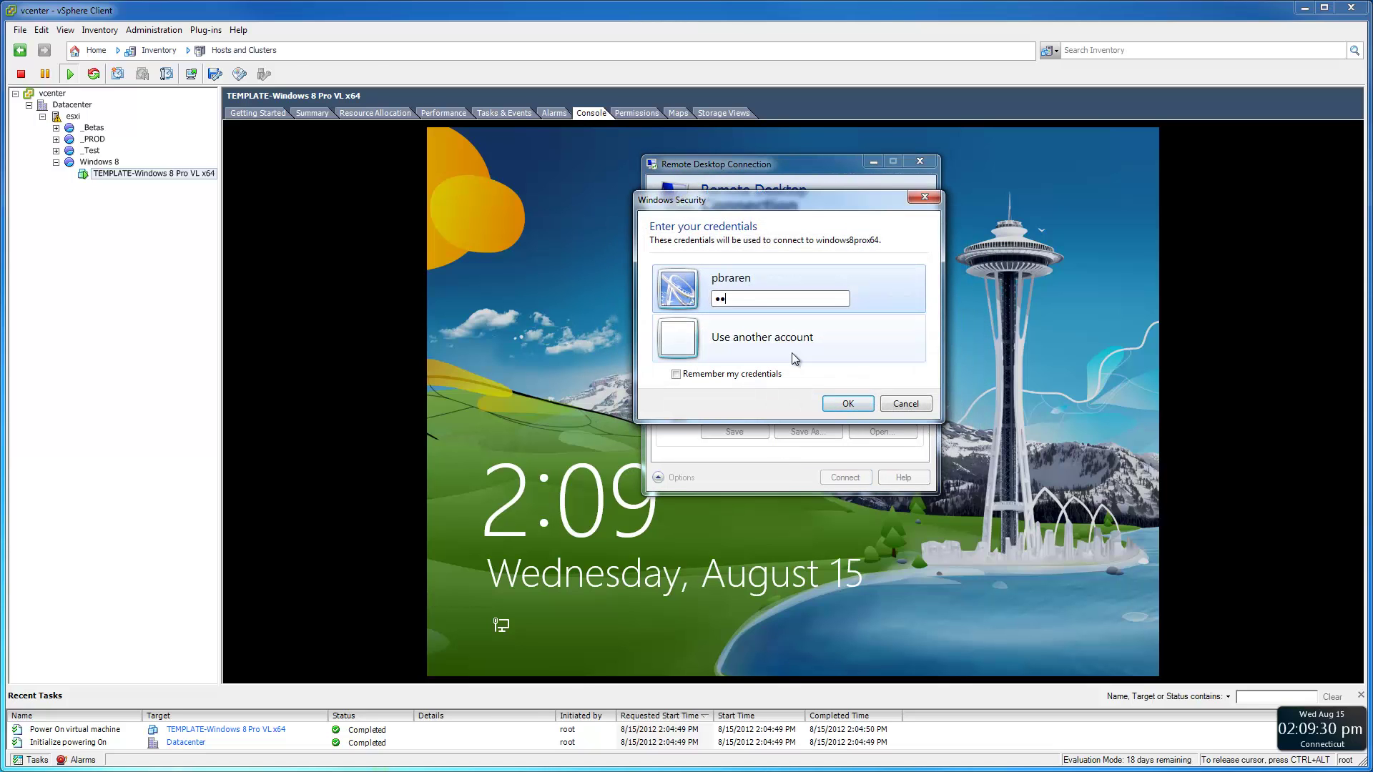
{"action": "type", "text": "•••••••"}
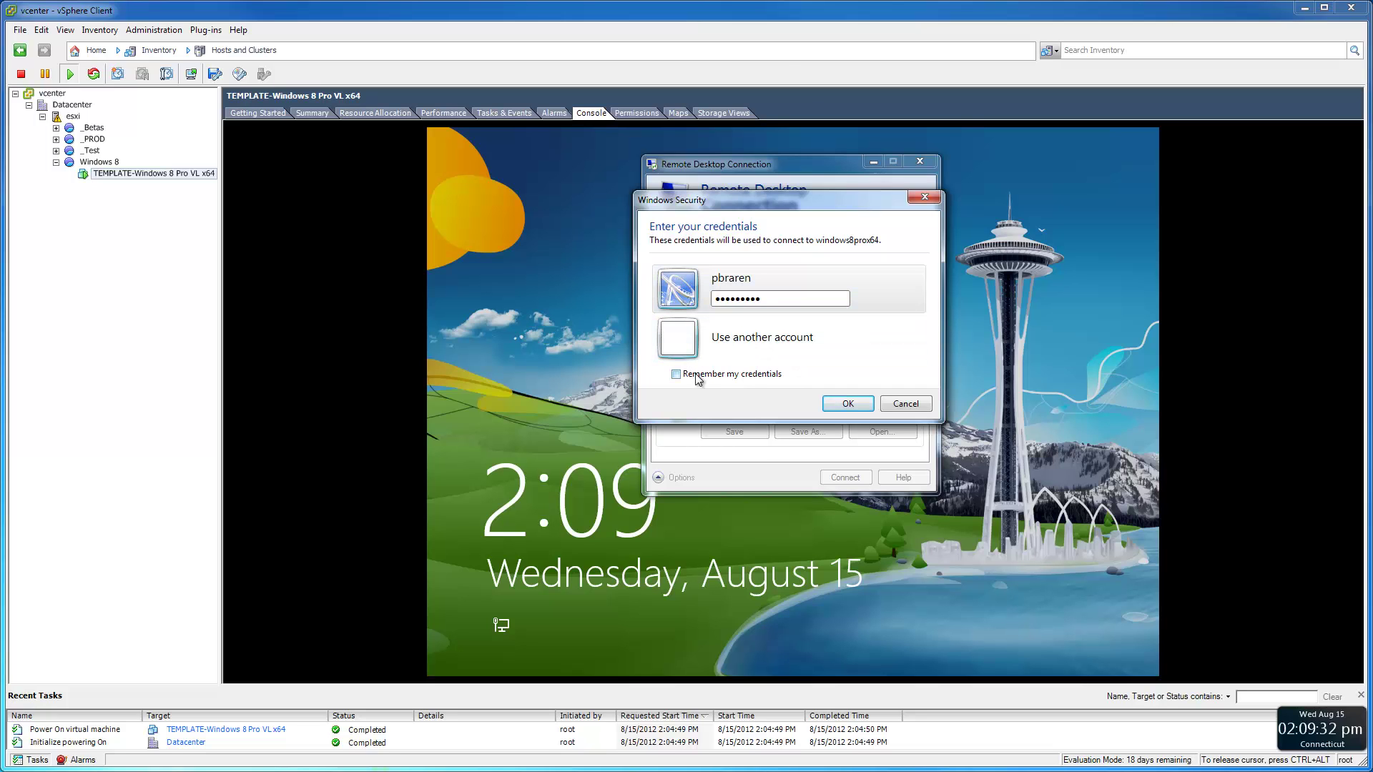
{"action": "left_click", "coordinate": [843, 404]}
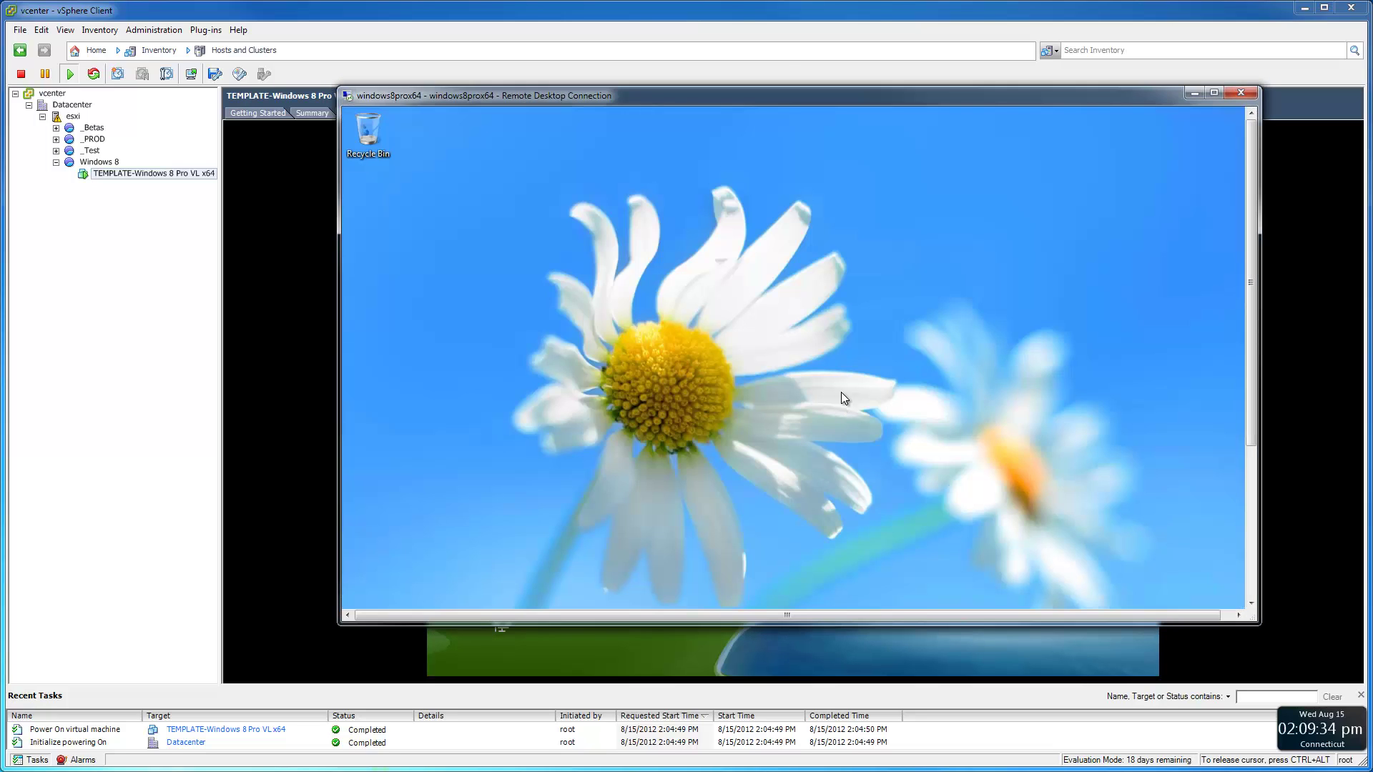
{"action": "left_click_drag", "start_coordinate": [782, 97], "coordinate": [618, 35]}
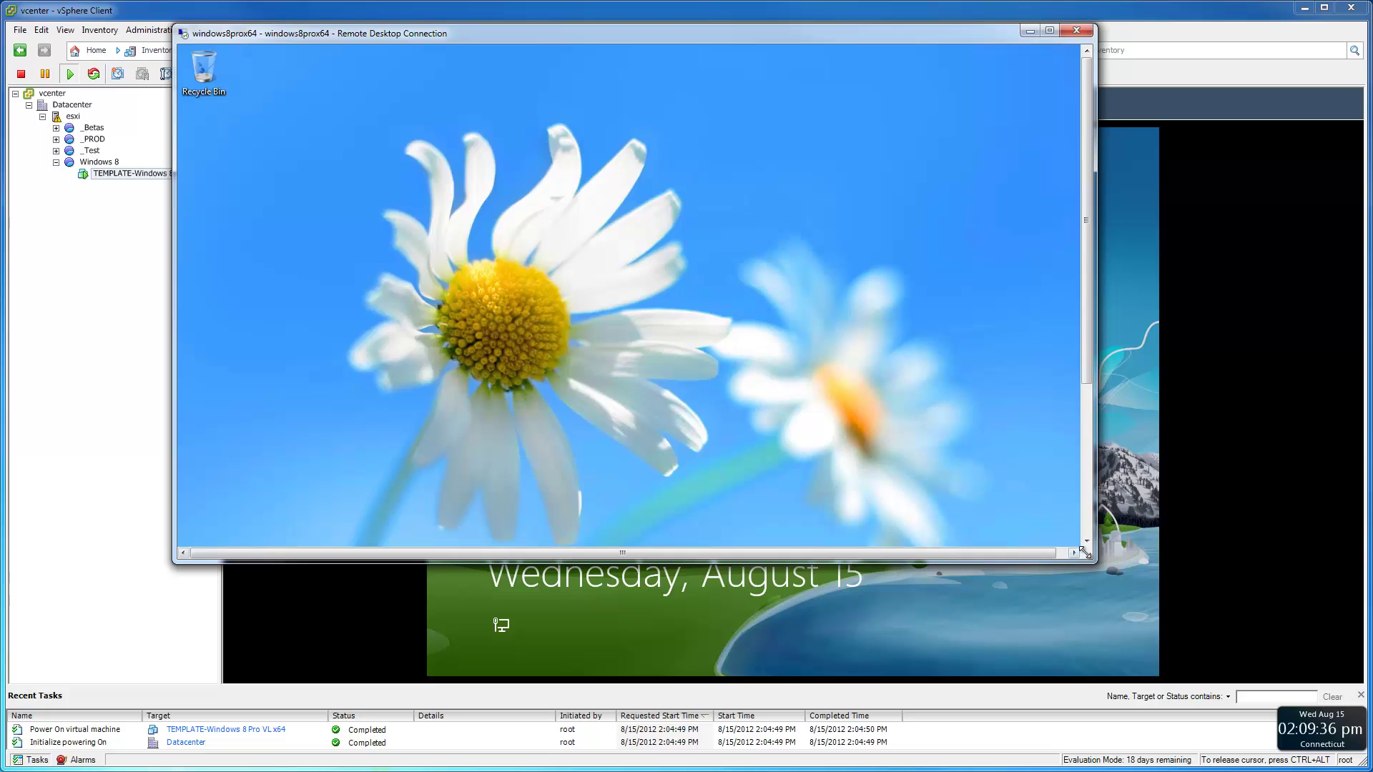
{"action": "left_click_drag", "start_coordinate": [1091, 561], "coordinate": [1096, 771]}
{"action": "mouse_move", "coordinate": [530, 40]}
{"action": "left_mouse_down"}
{"action": "mouse_move", "coordinate": [517, 32]}
{"action": "mouse_move", "coordinate": [524, 17]}
{"action": "left_mouse_up"}
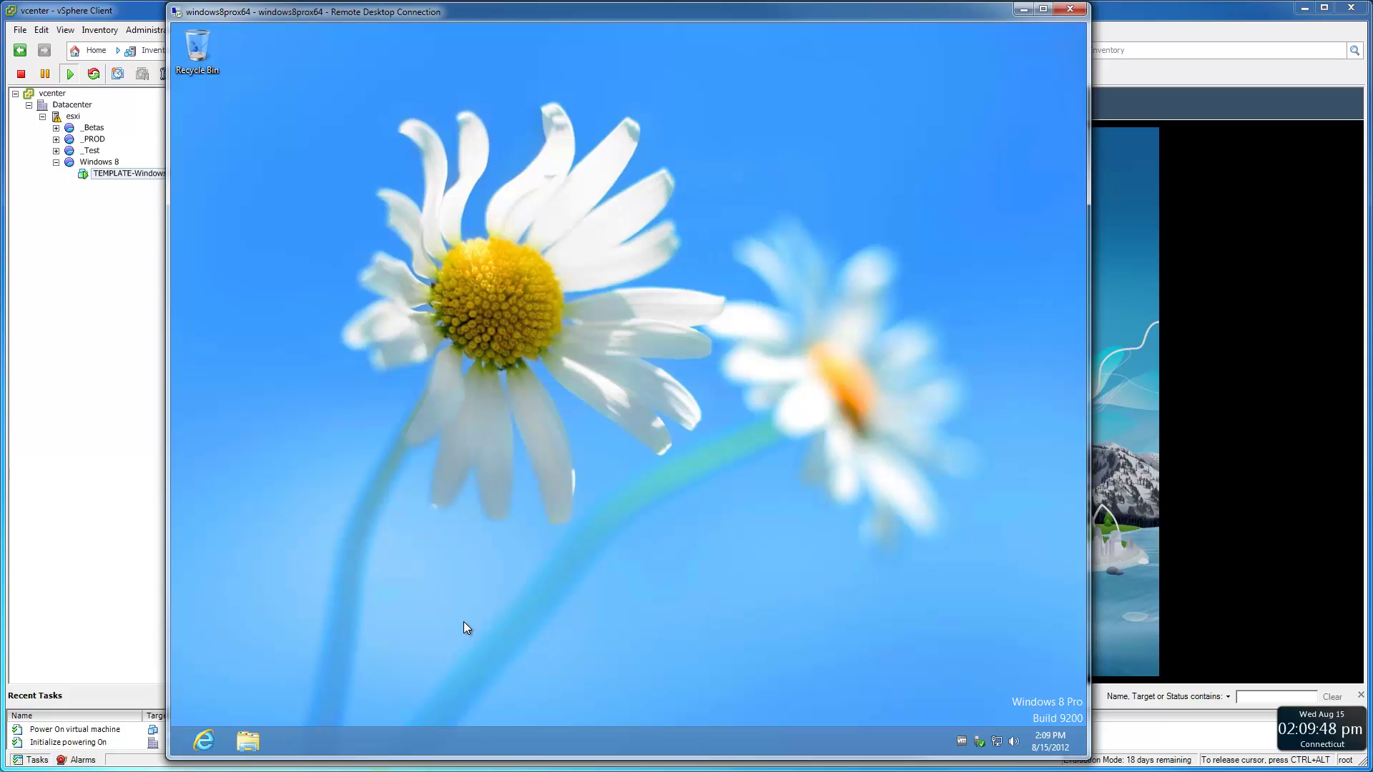
- Open the remote machine's Sound dialog by searching Settings for 'sound'
{"action": "key", "text": "super+q"}
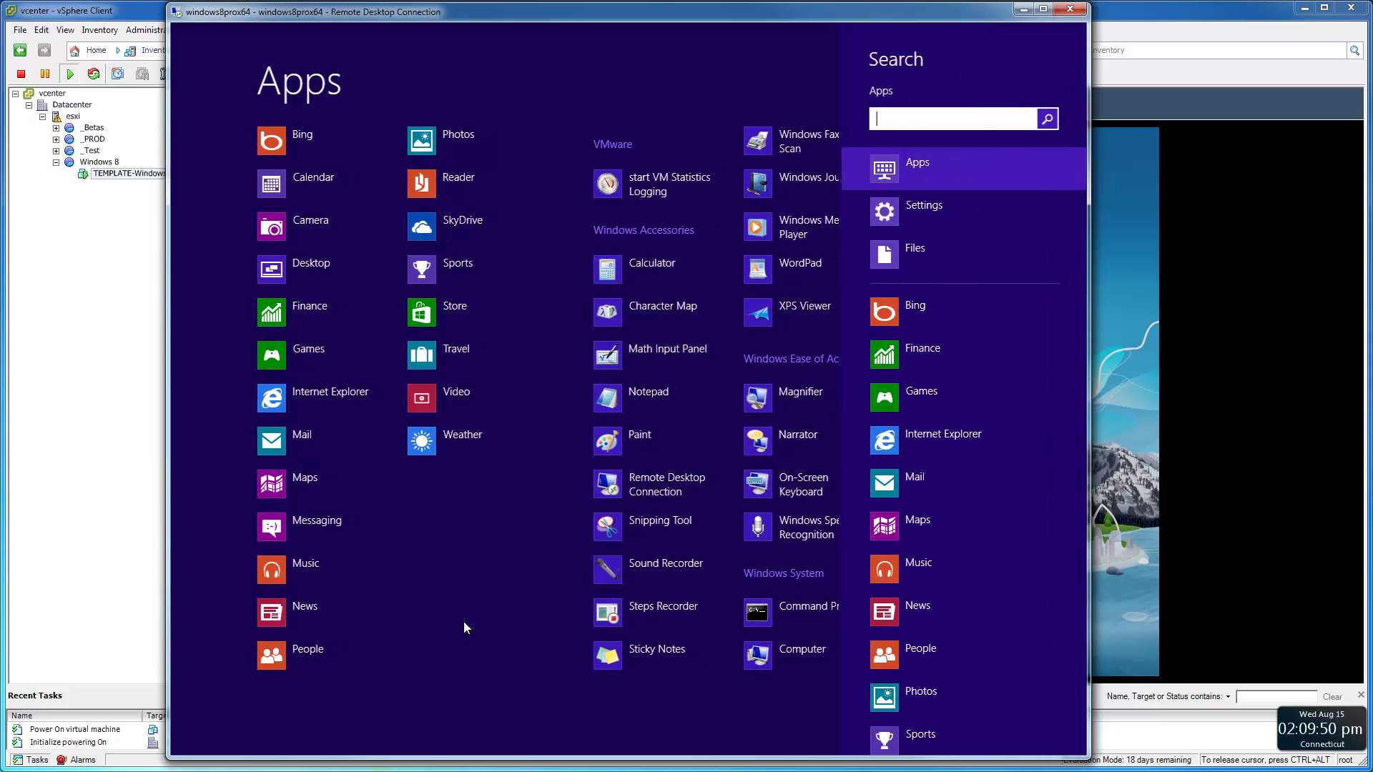
{"action": "key", "text": "super"}
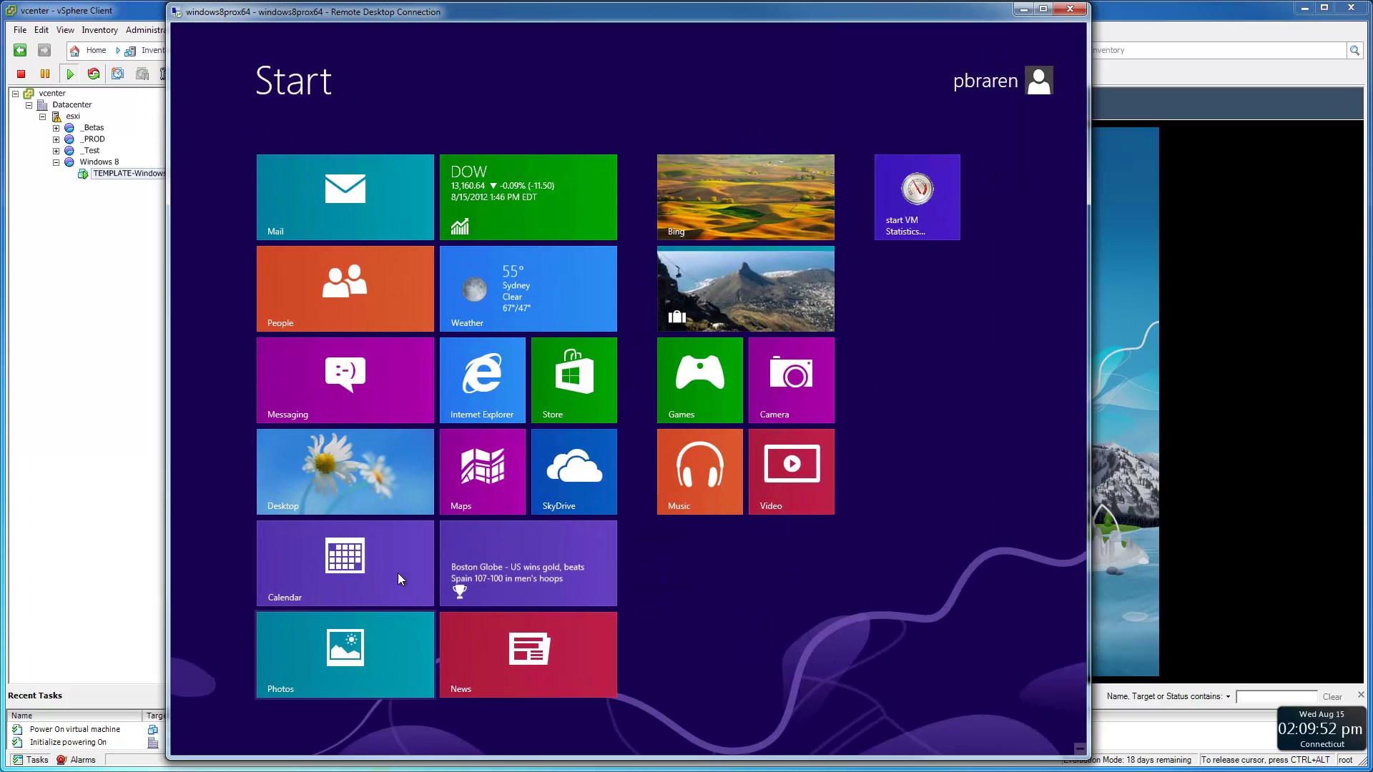
{"action": "left_click", "coordinate": [358, 472]}
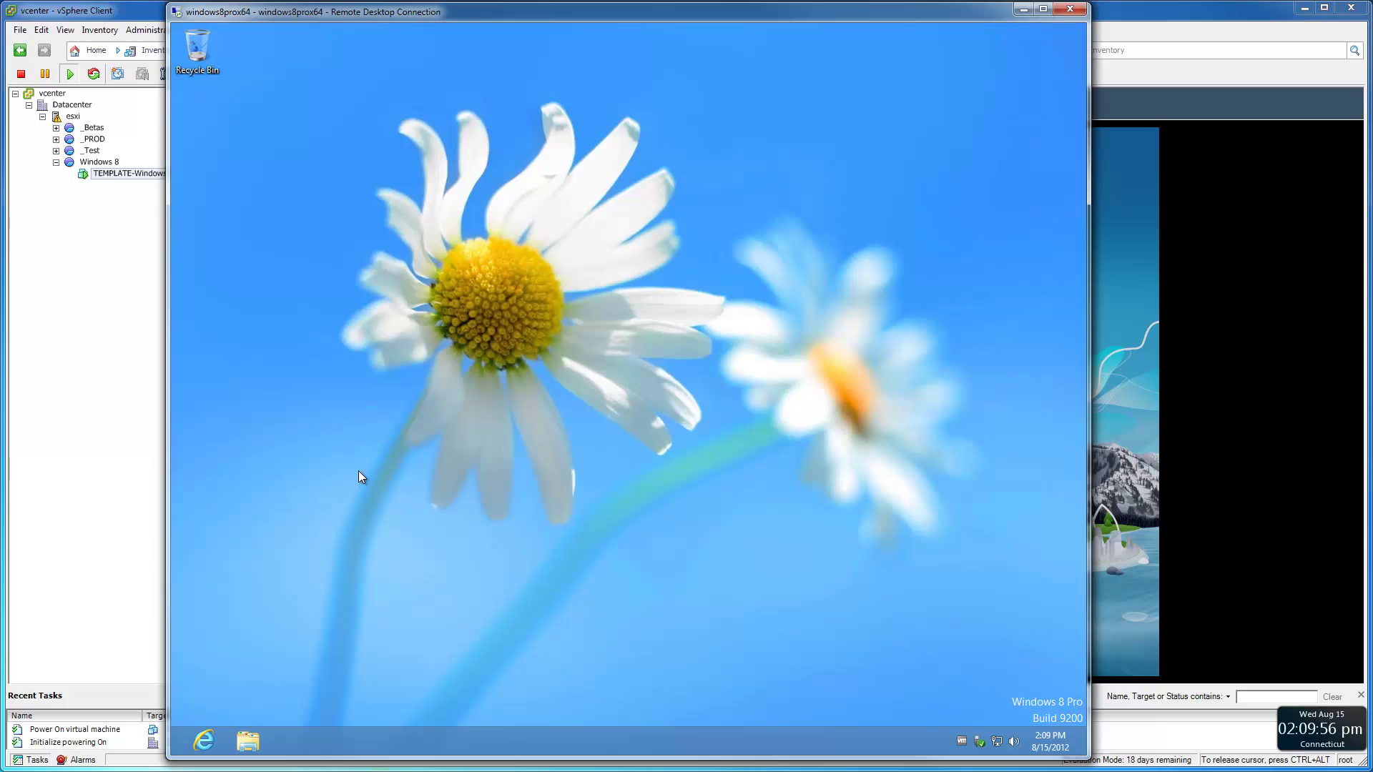
{"action": "key", "text": "super+q"}
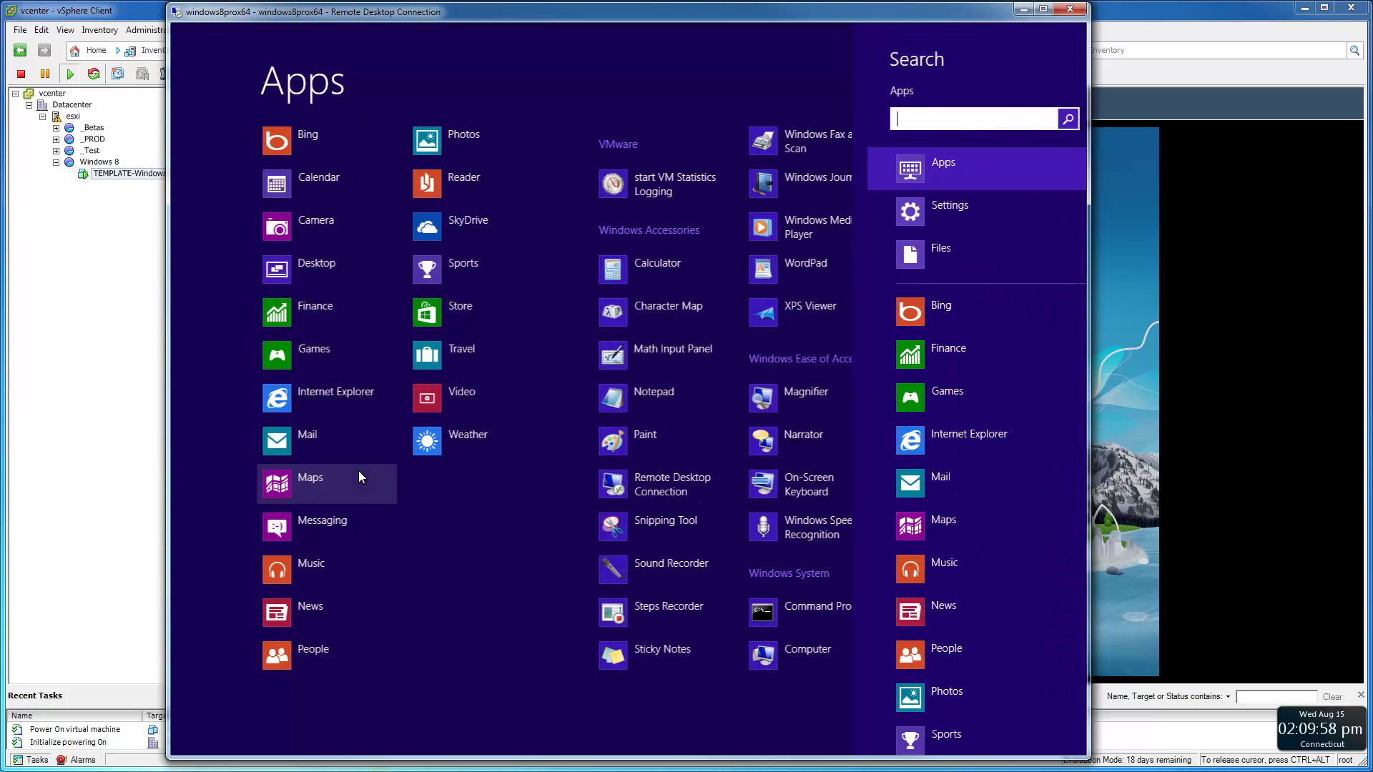
{"action": "left_click", "coordinate": [943, 204]}
{"action": "type", "text": "sound"}
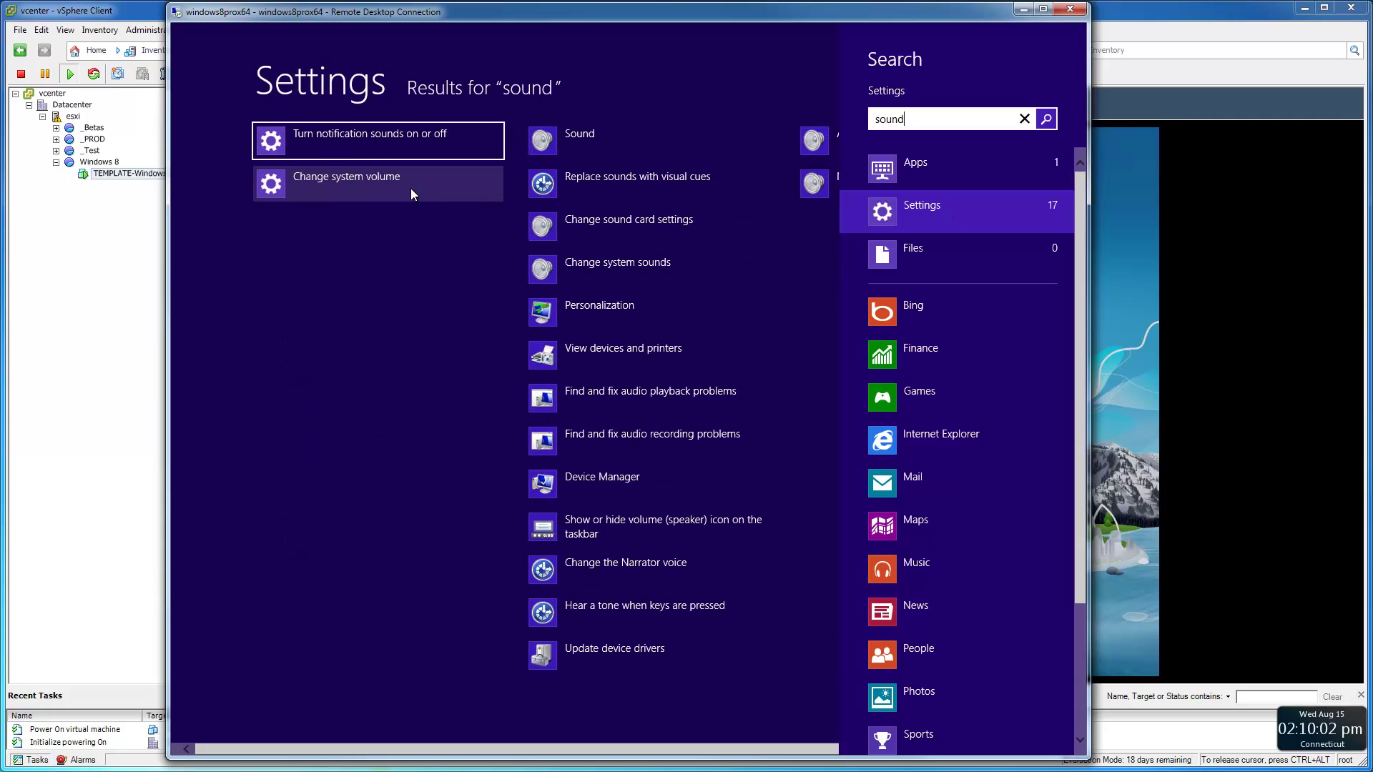
{"action": "left_click", "coordinate": [575, 137]}
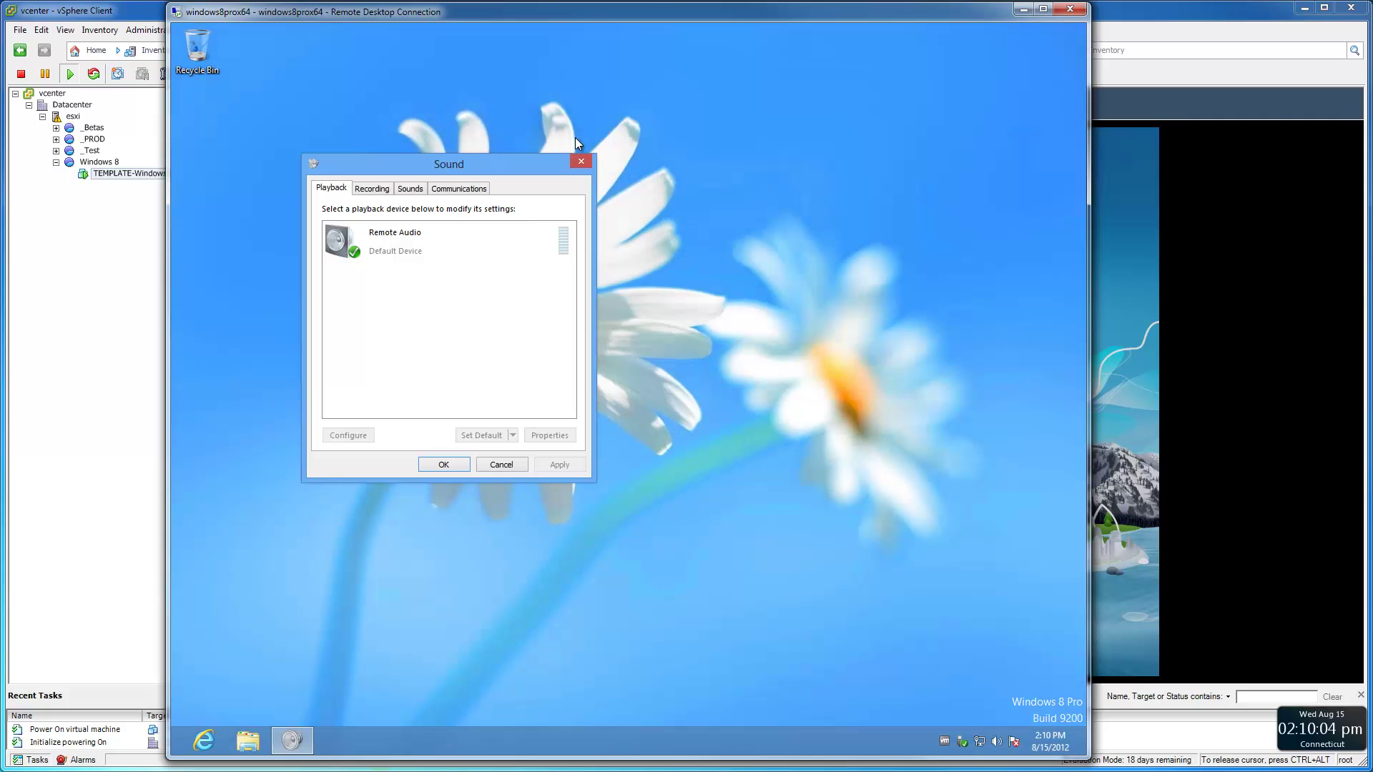
- Play a test sound on the Remote Audio device three times, then cancel the Sound dialog
{"action": "right_click", "coordinate": [484, 244]}
{"action": "left_click", "coordinate": [510, 249]}
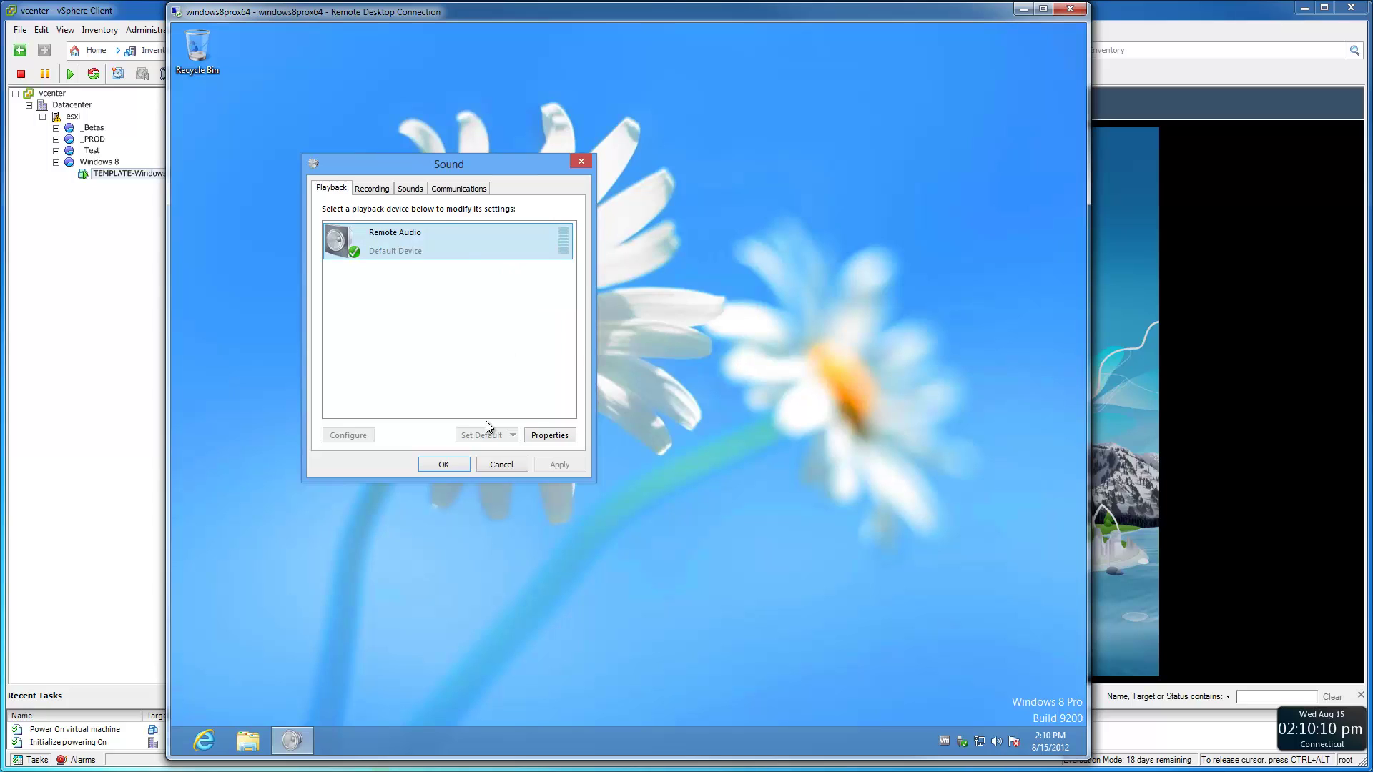
{"action": "right_click", "coordinate": [461, 247]}
{"action": "left_click", "coordinate": [474, 257]}
{"action": "mouse_move", "coordinate": [1085, 379]}
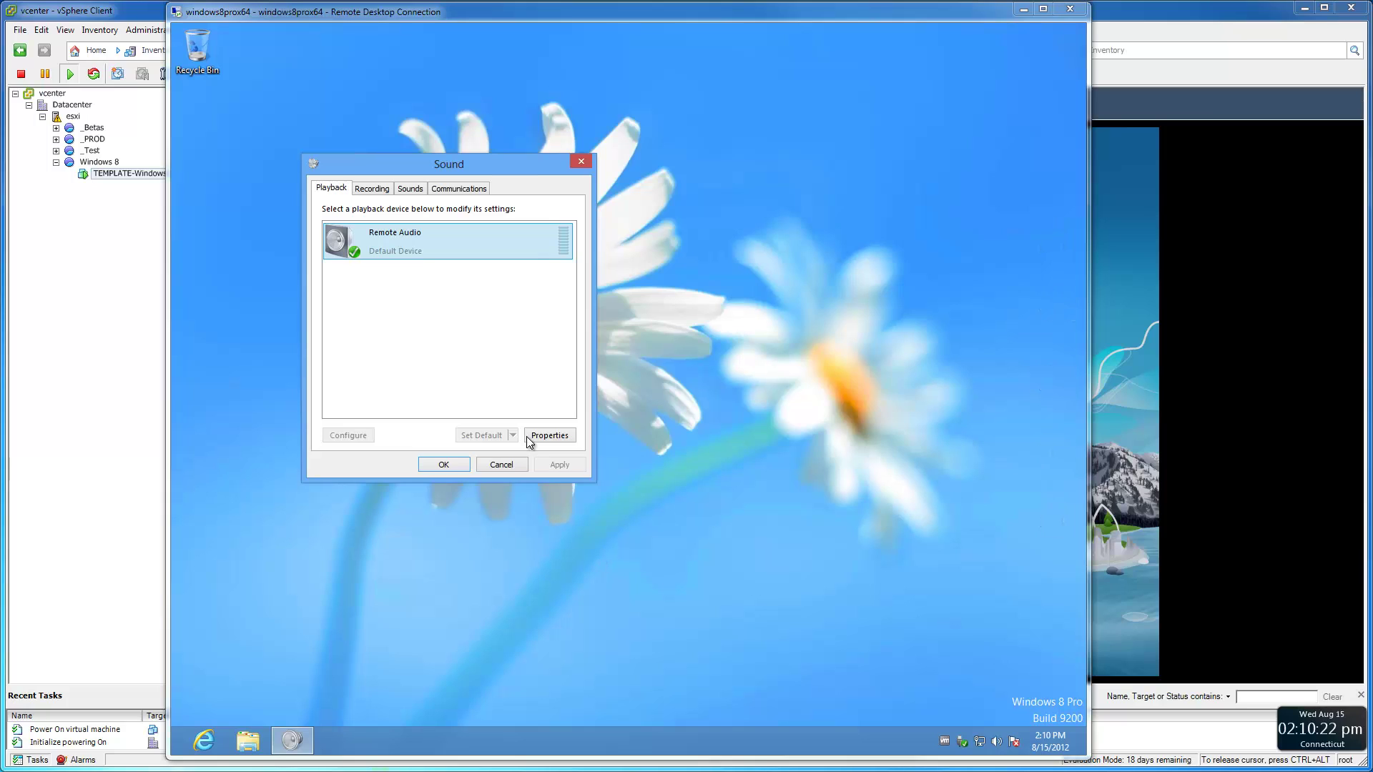
{"action": "right_click", "coordinate": [466, 241]}
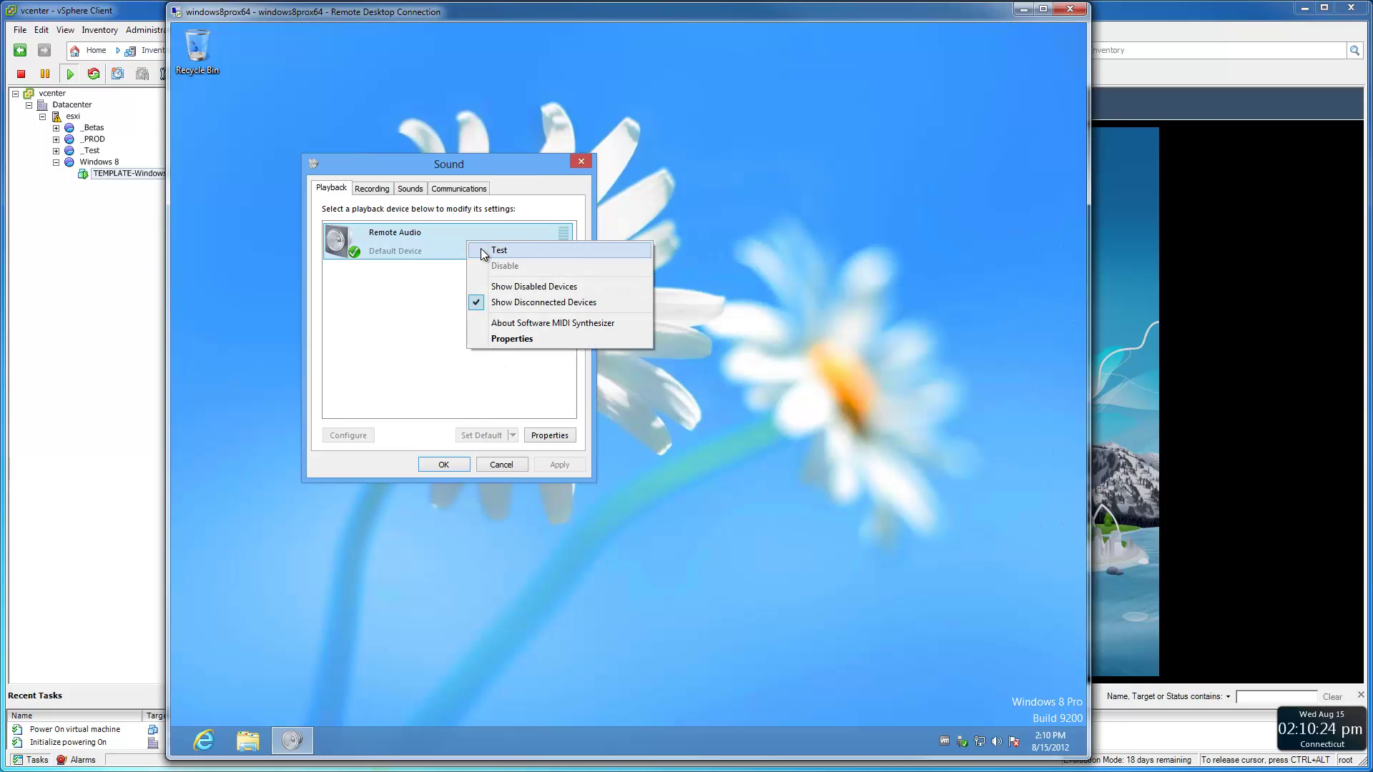
{"action": "left_click", "coordinate": [482, 249]}
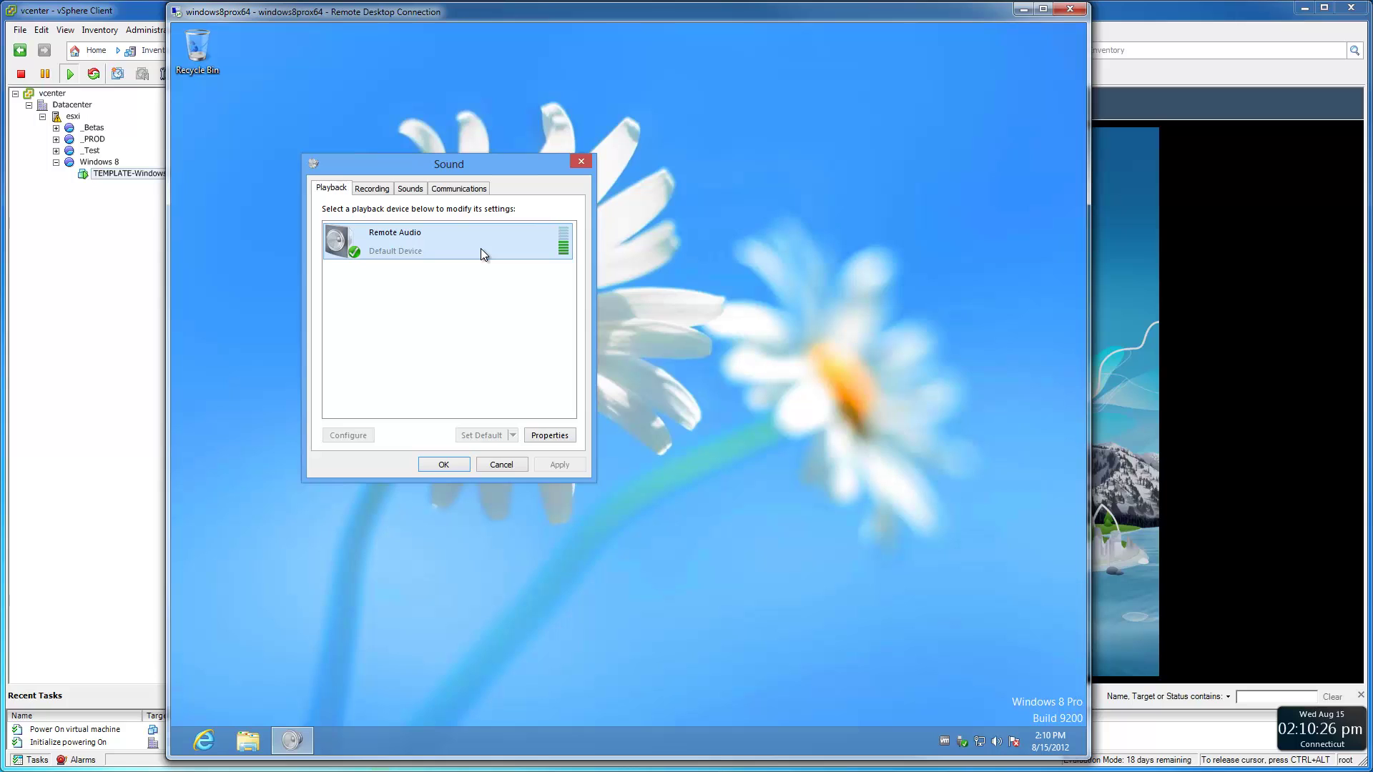
{"action": "left_click", "coordinate": [500, 465]}
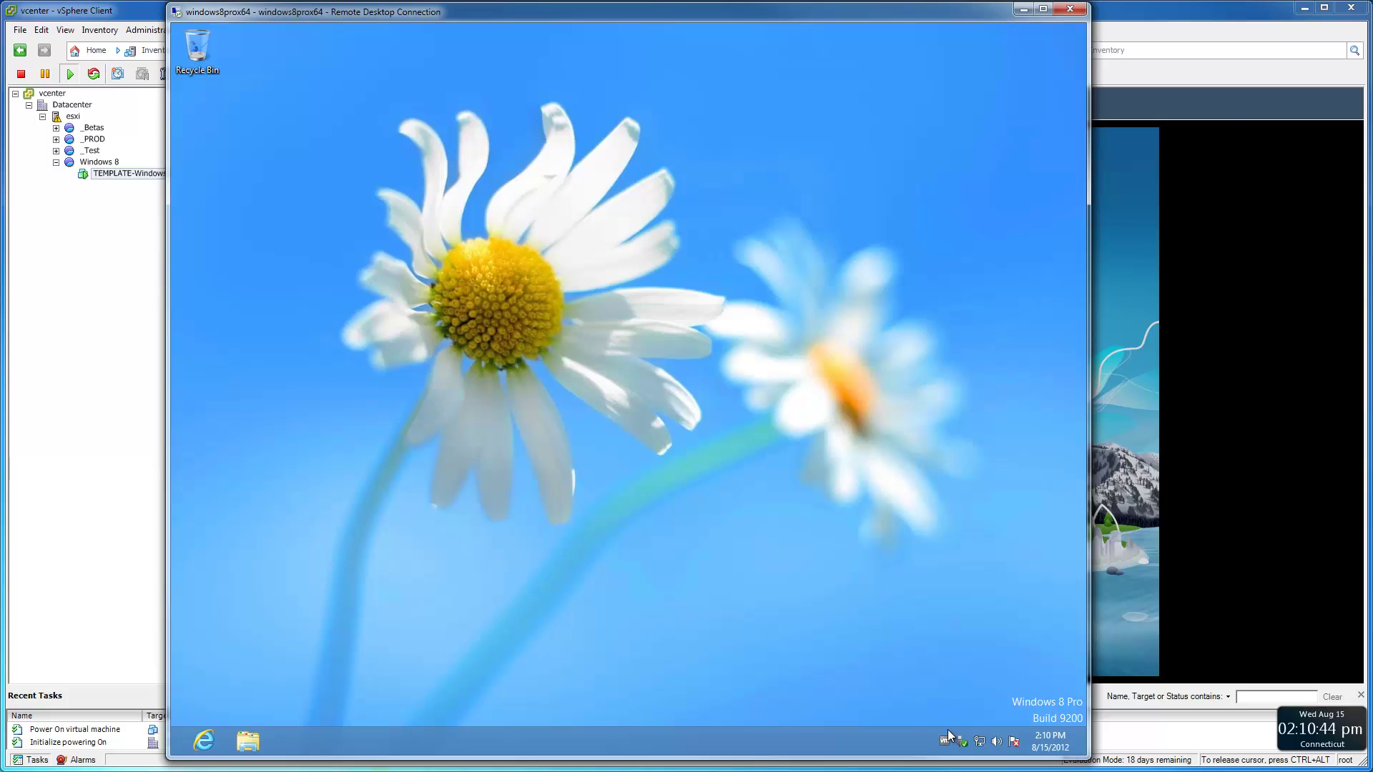
- Review the Action Center's important message and open a File Explorer window remotely
{"action": "left_click", "coordinate": [1013, 740]}
{"action": "left_click", "coordinate": [973, 703]}
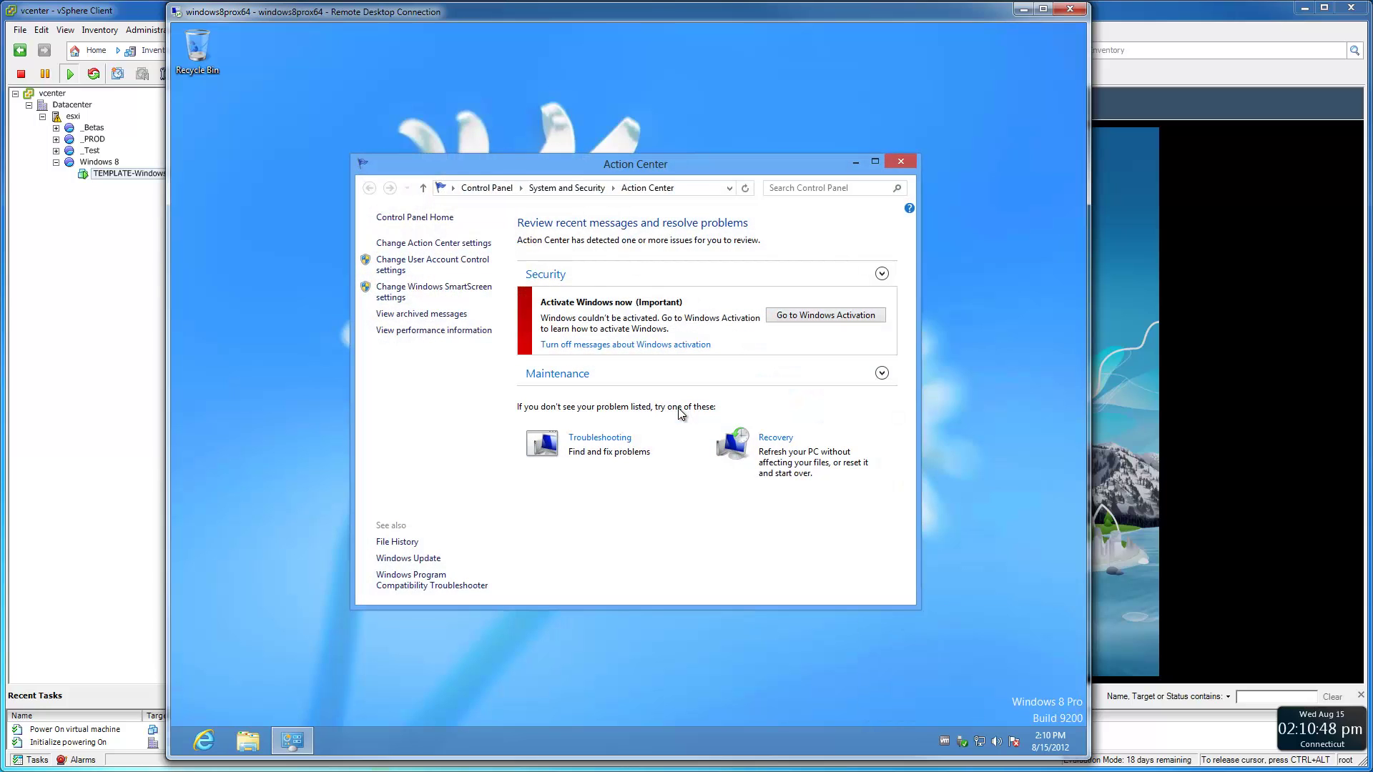
{"action": "left_click", "coordinate": [898, 164]}
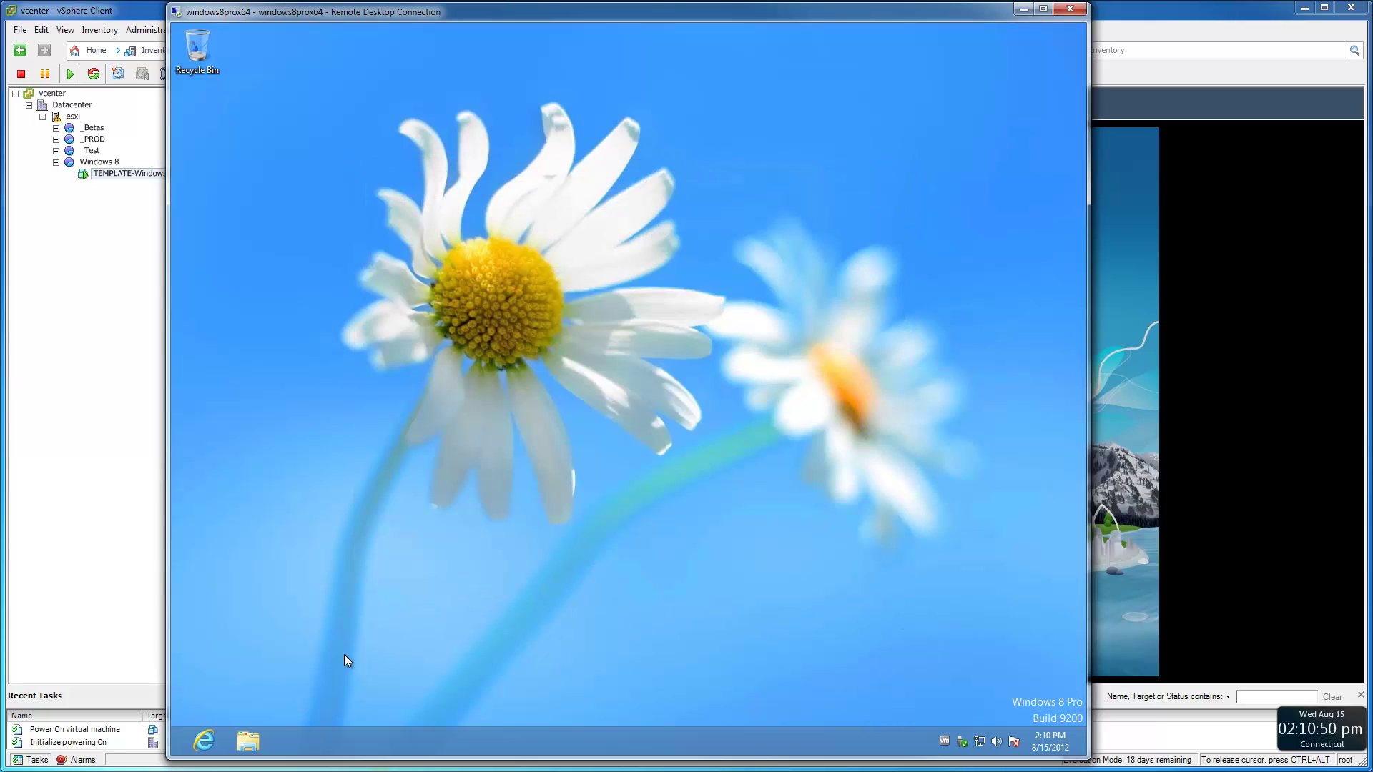
{"action": "left_click", "coordinate": [236, 740]}
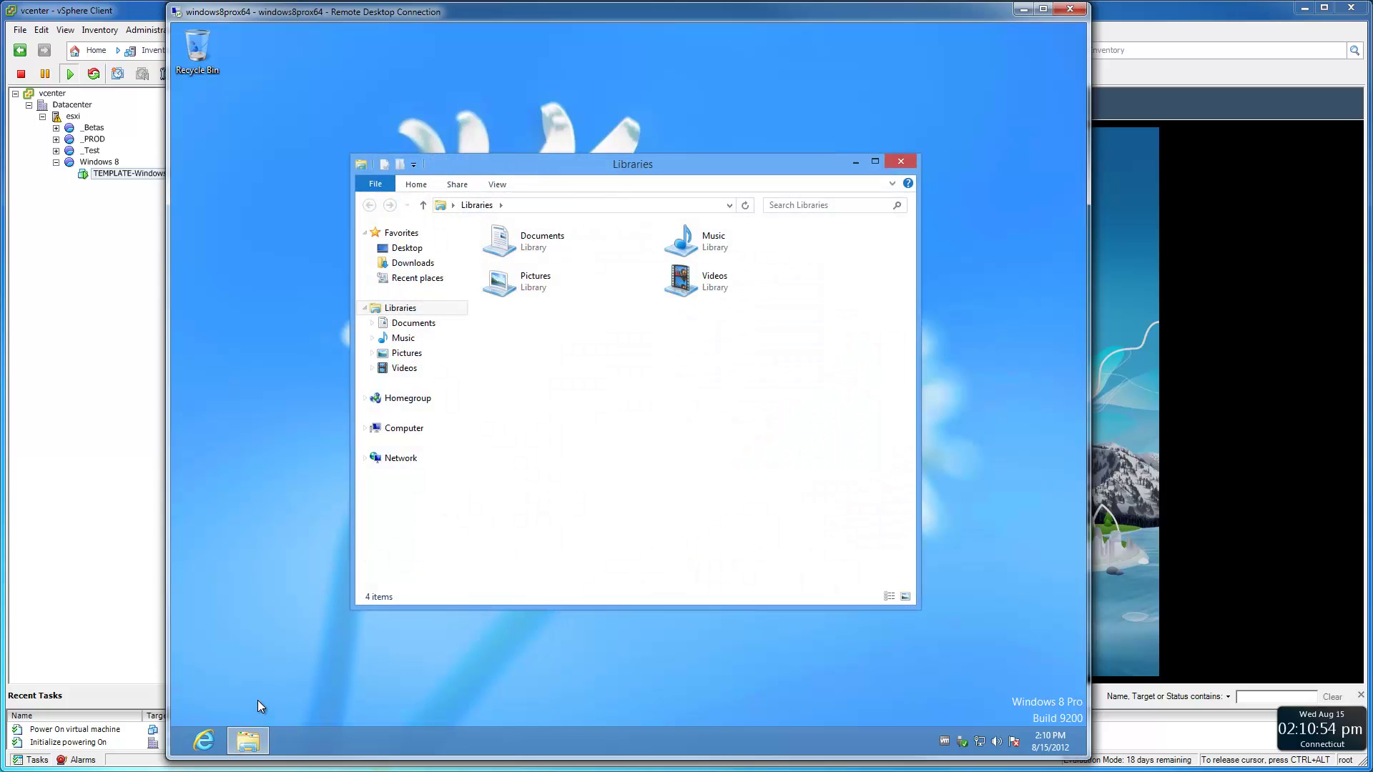
- Run ver in Command Prompt to confirm Windows Version 6.2.9200, close the windows, and minimize the session
{"action": "key", "text": "super+q"}
{"action": "type", "text": "cmd"}
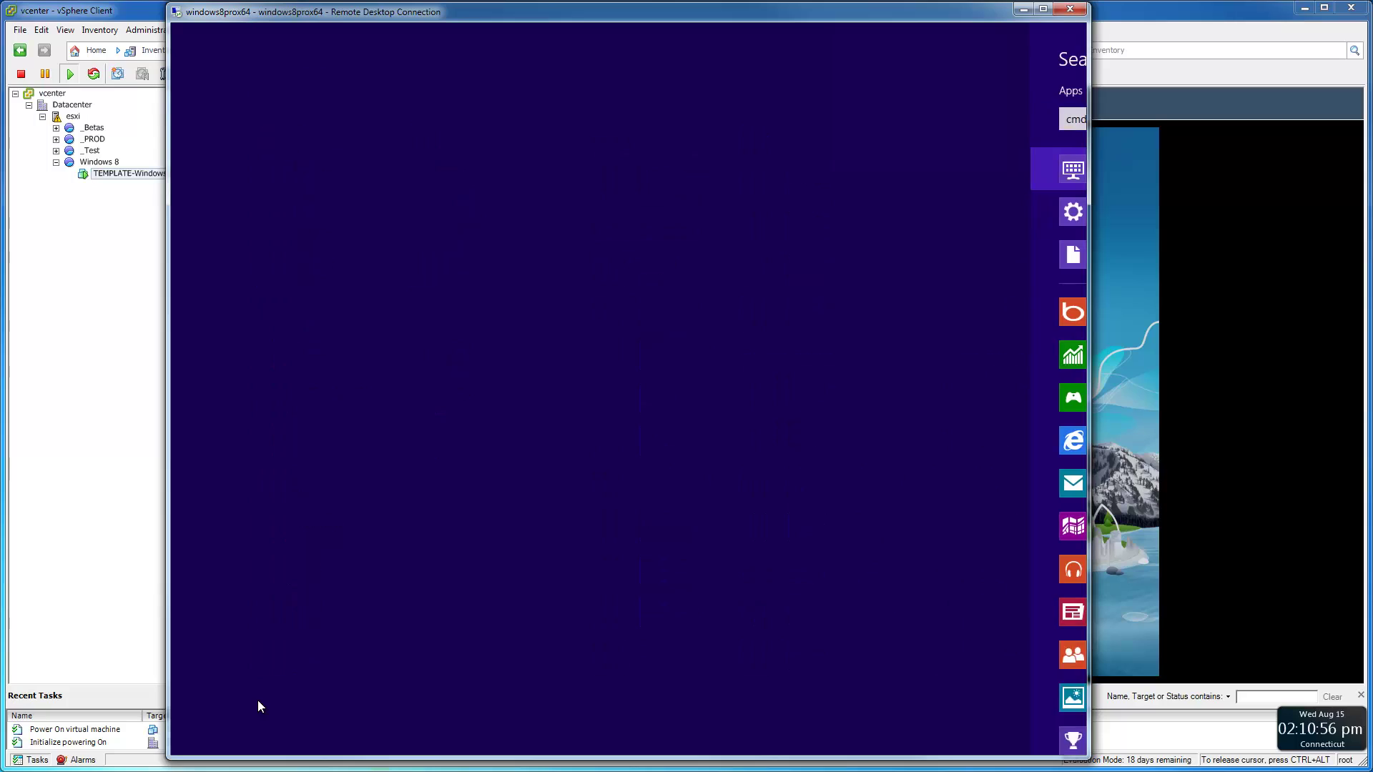
{"action": "key", "text": "Return"}
{"action": "type", "text": "ver"}
{"action": "key", "text": "Return"}
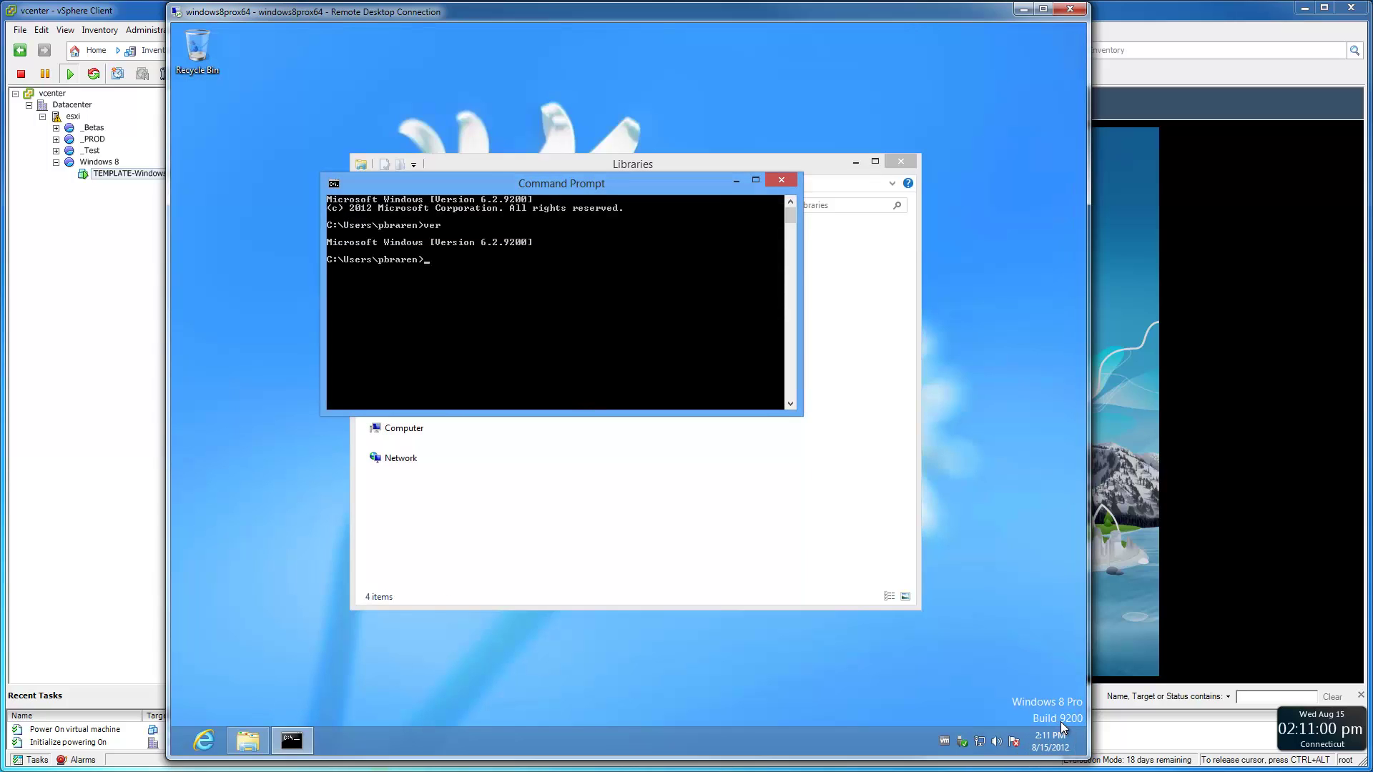
{"action": "left_click", "coordinate": [780, 180]}
{"action": "left_click", "coordinate": [905, 161]}
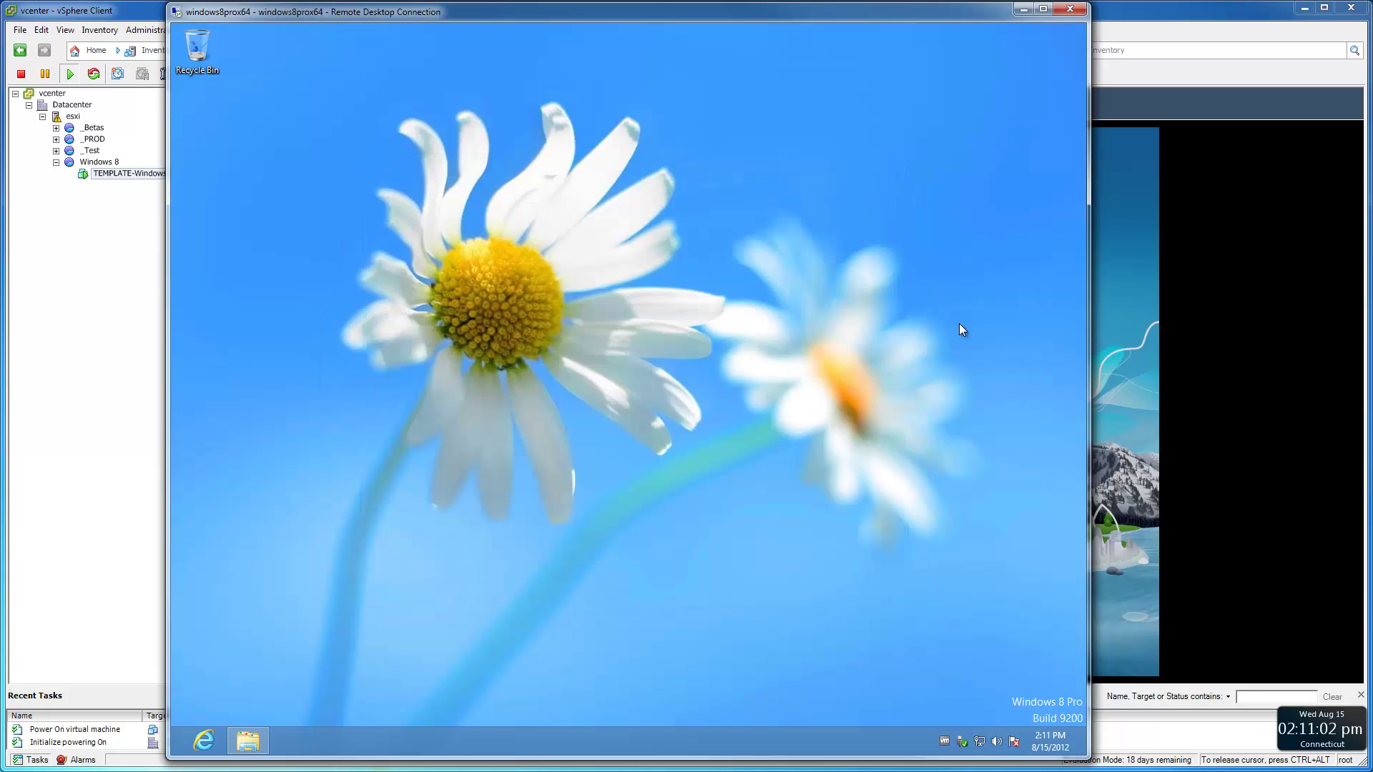
{"action": "left_click", "coordinate": [1023, 10]}
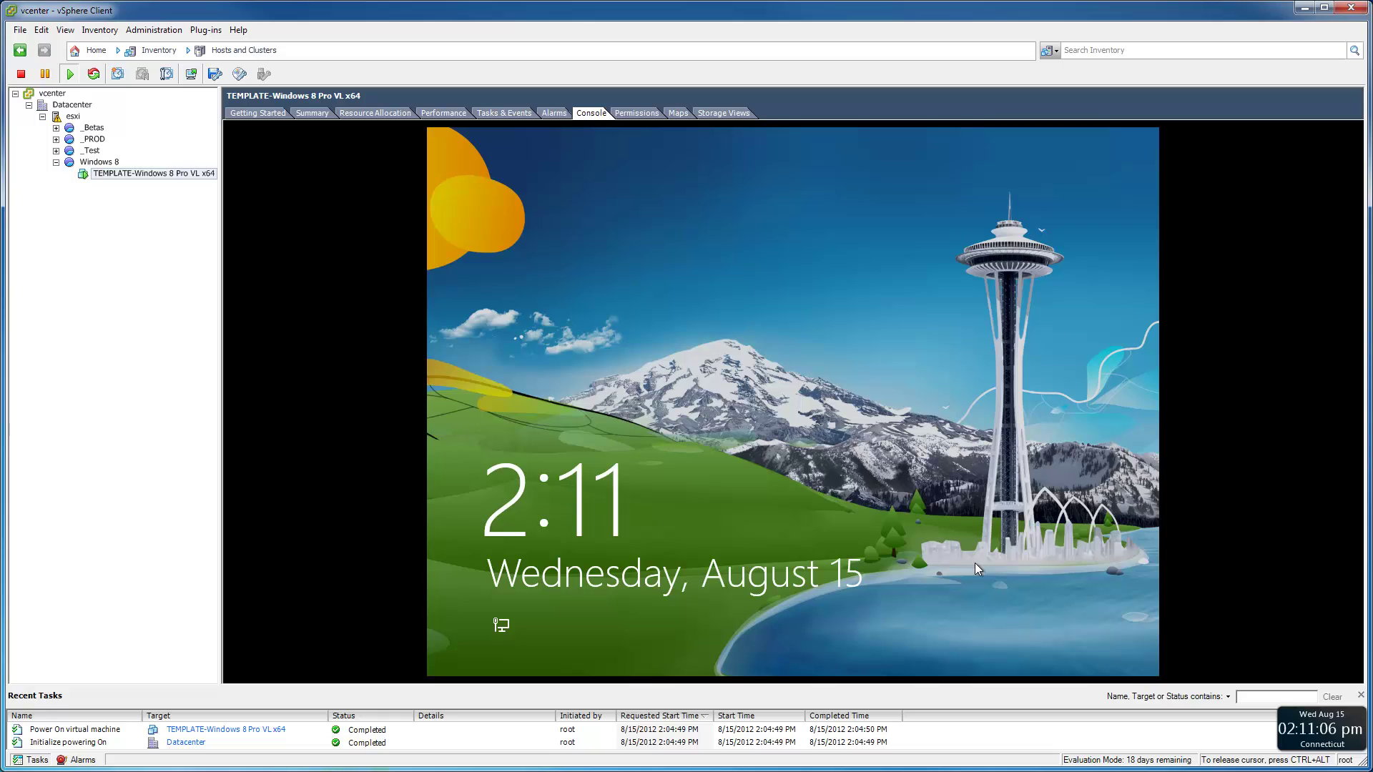